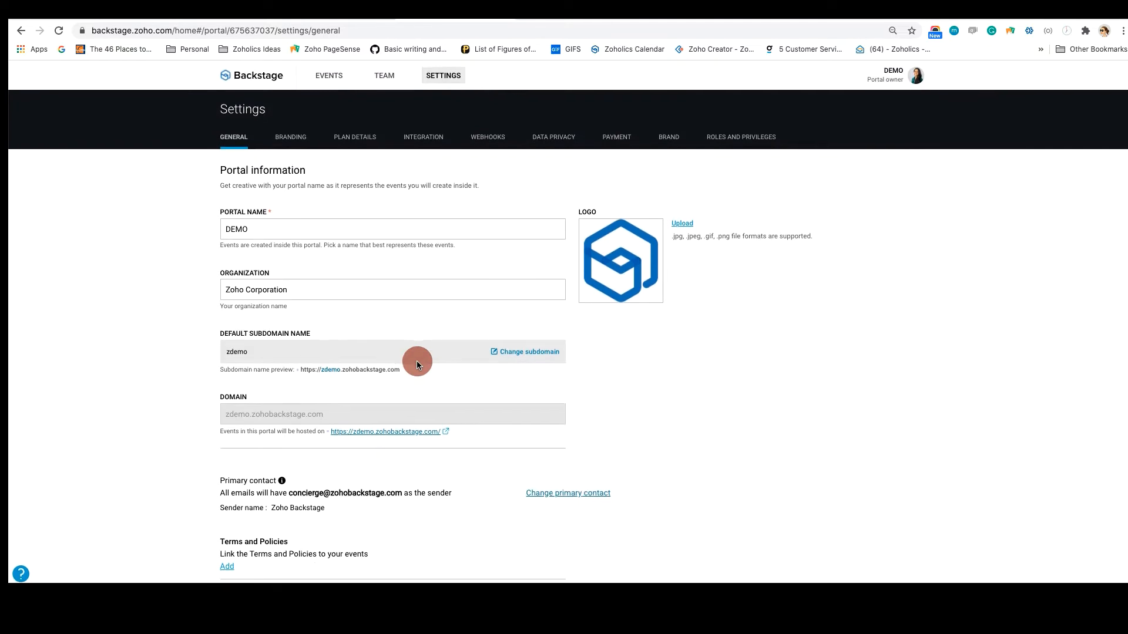
# Review the iOS app generation form among the custom apps in the portal's branding settings, leaving it without saving changes
pyautogui.click(293, 140)
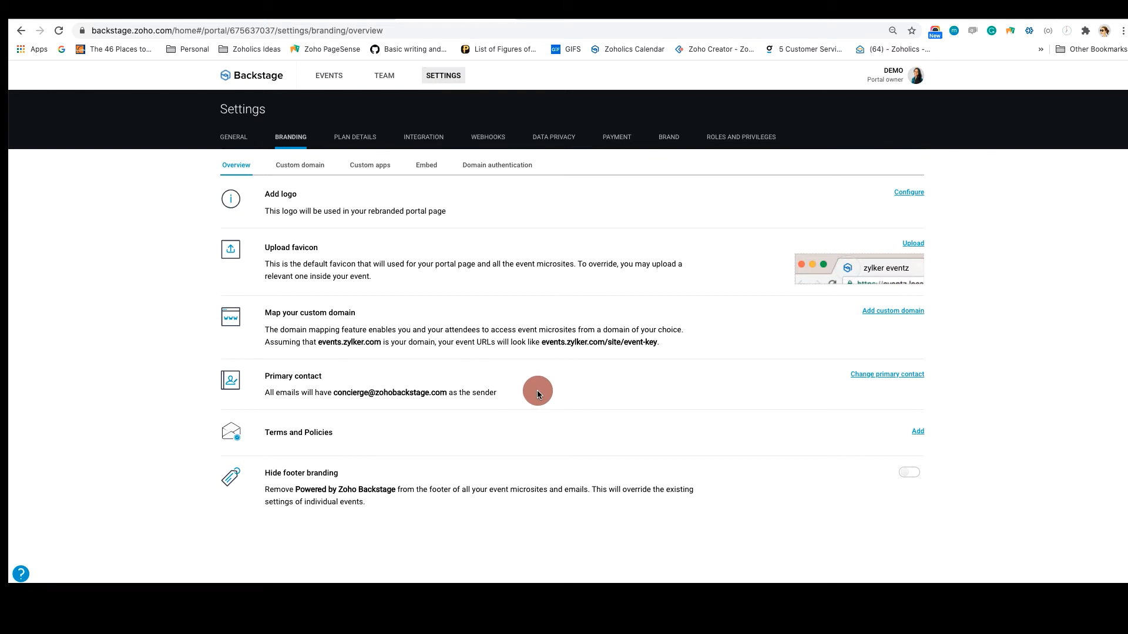
pyautogui.click(371, 166)
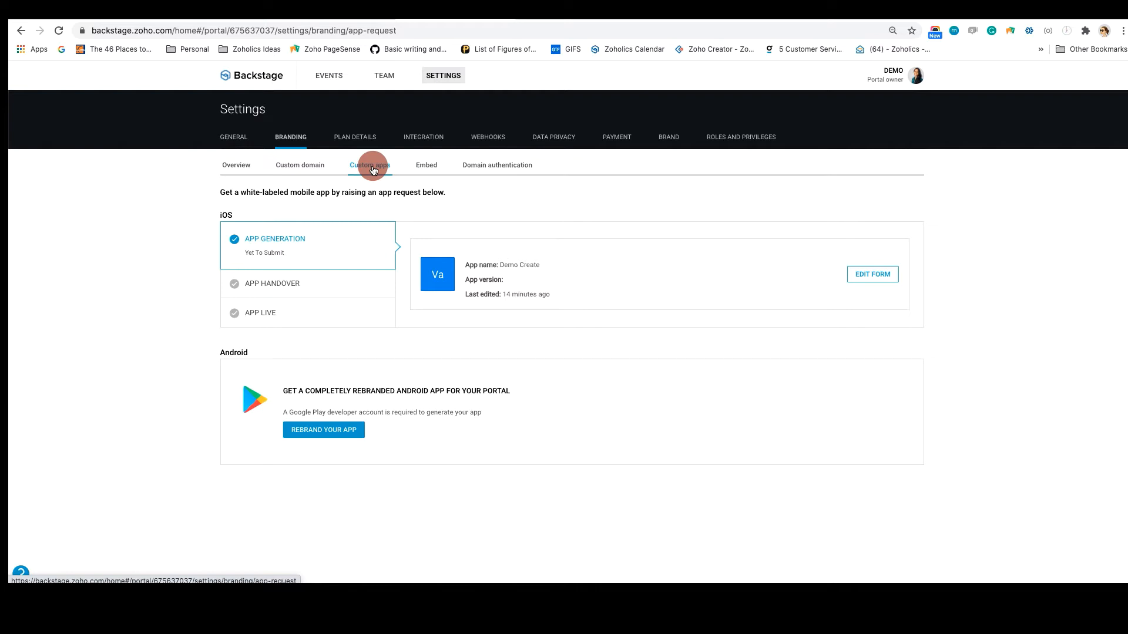
pyautogui.click(886, 276)
pyautogui.doubleClick(889, 197)
pyautogui.click(890, 199)
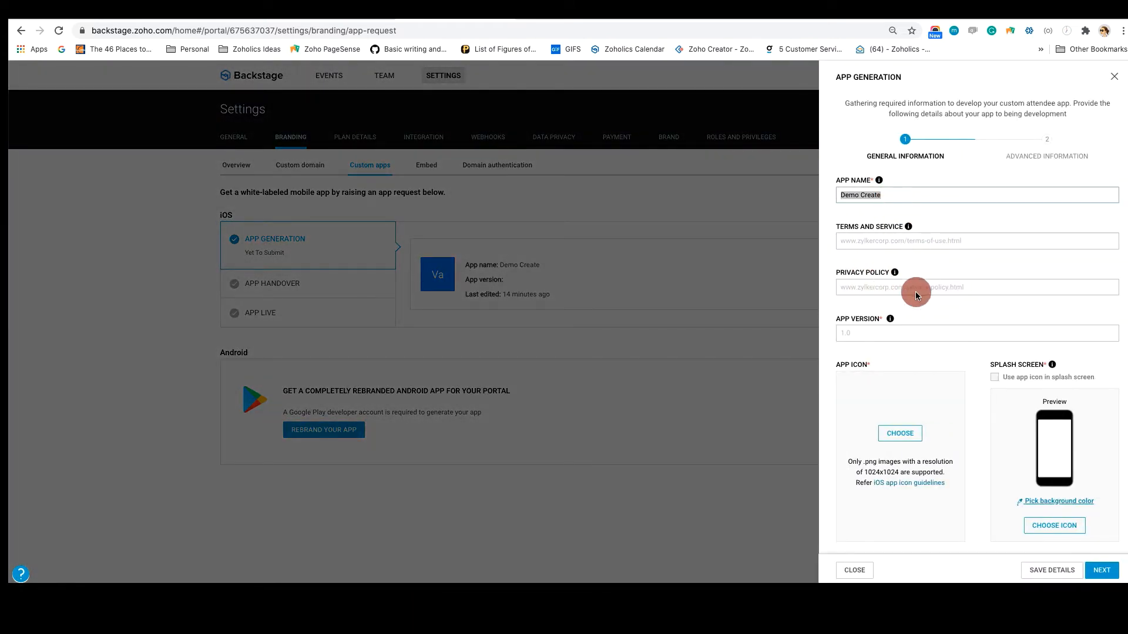
pyautogui.scroll(-1, 926, 444)
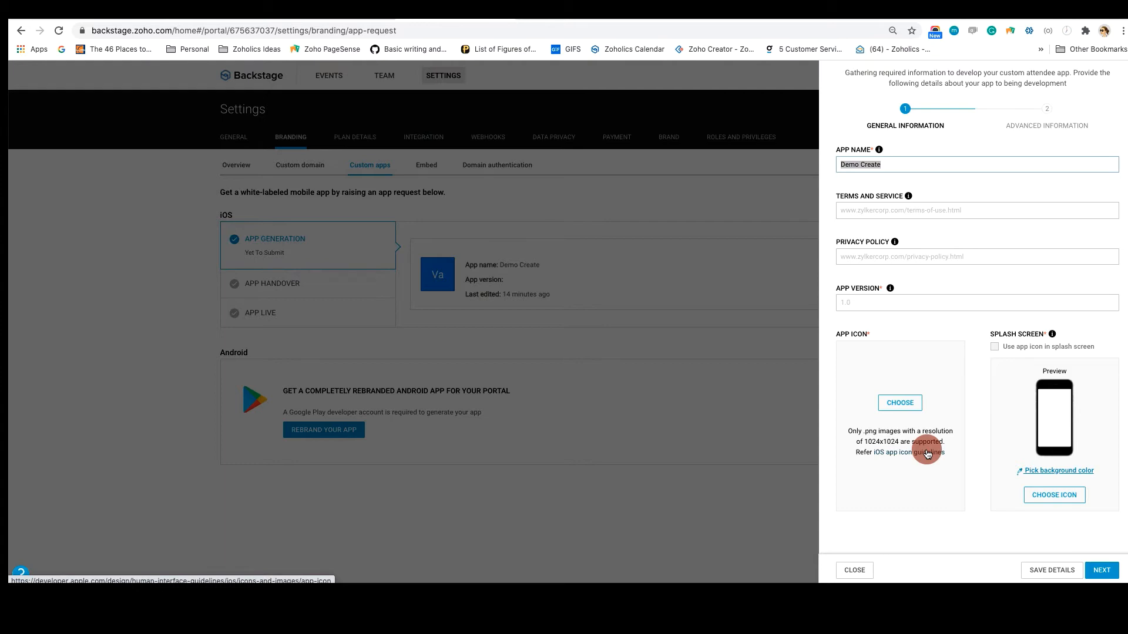
pyautogui.click(855, 571)
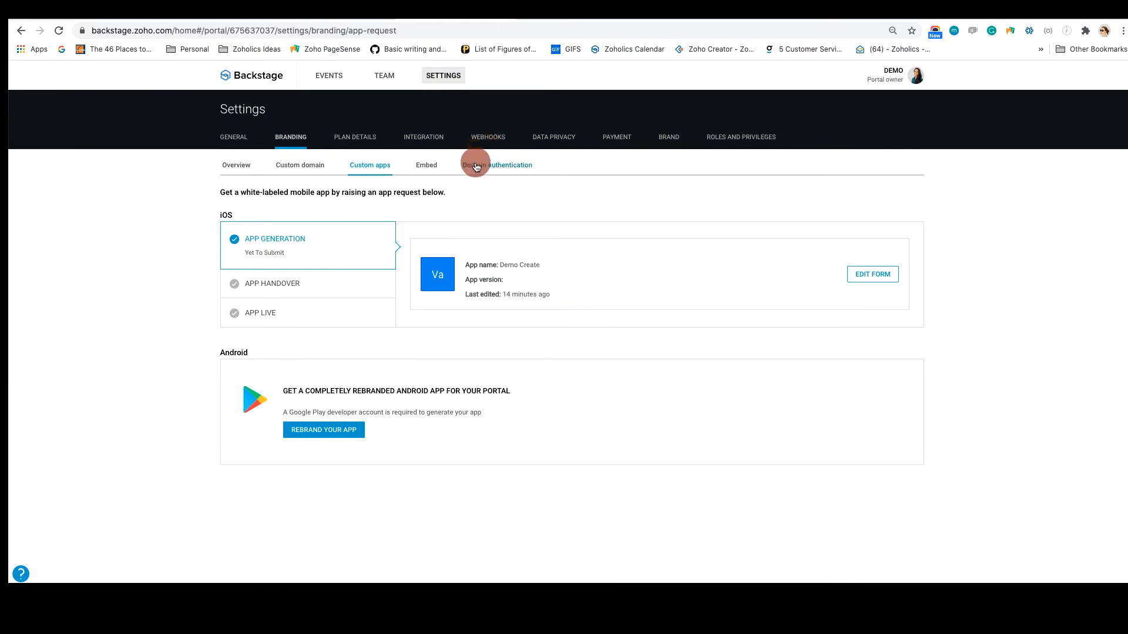
# Review the calendar widget embedding options and the email domain authentication page in the branding settings
pyautogui.click(429, 168)
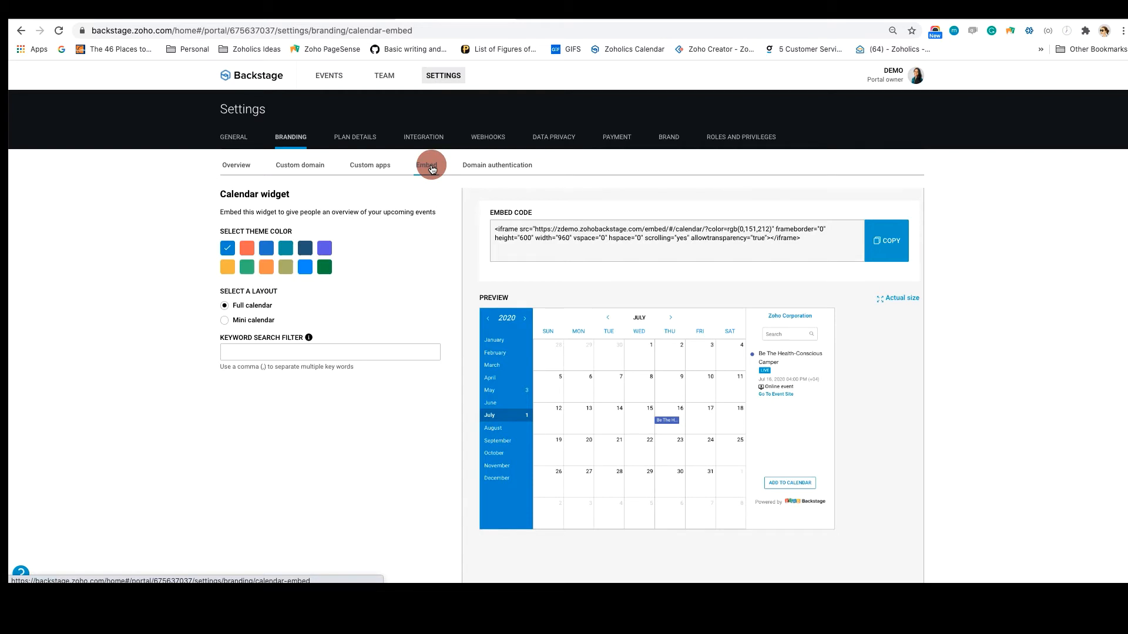
pyautogui.click(488, 165)
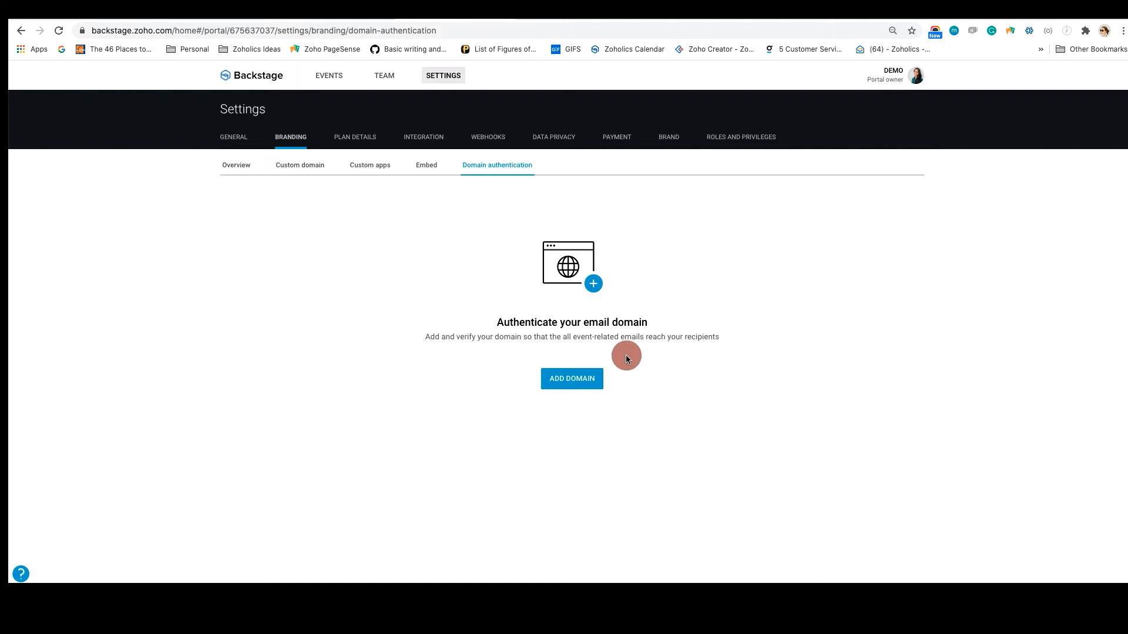
# Examine the portal's available integrations for site tracking, CRM, live chat and web conferencing
pyautogui.click(426, 141)
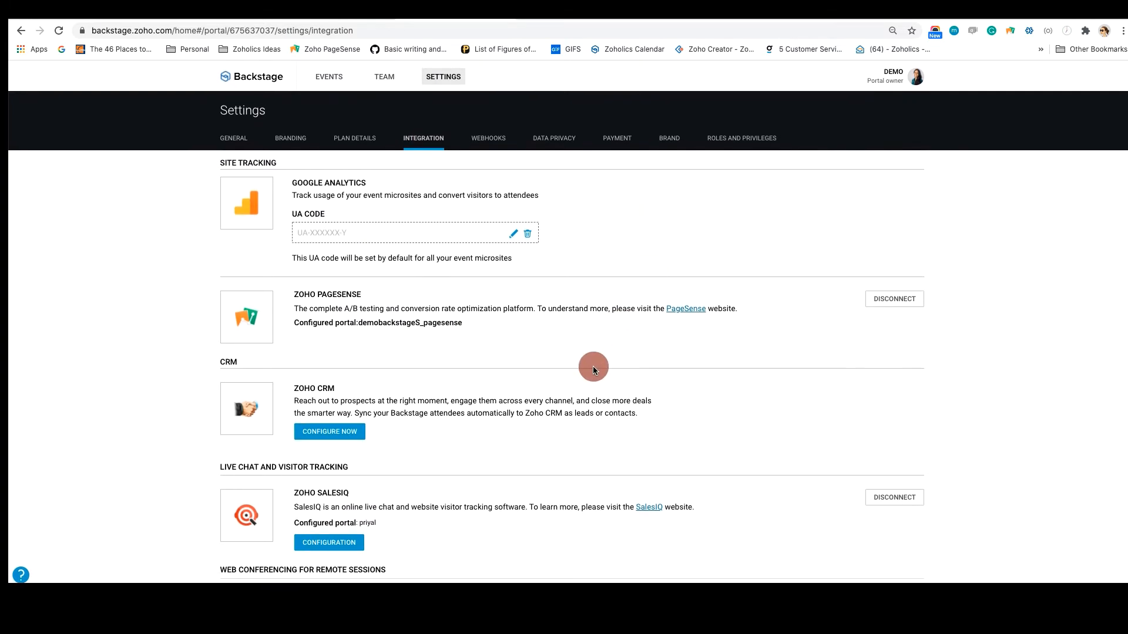
pyautogui.scroll(-1, 593, 367)
pyautogui.scroll(1, 593, 368)
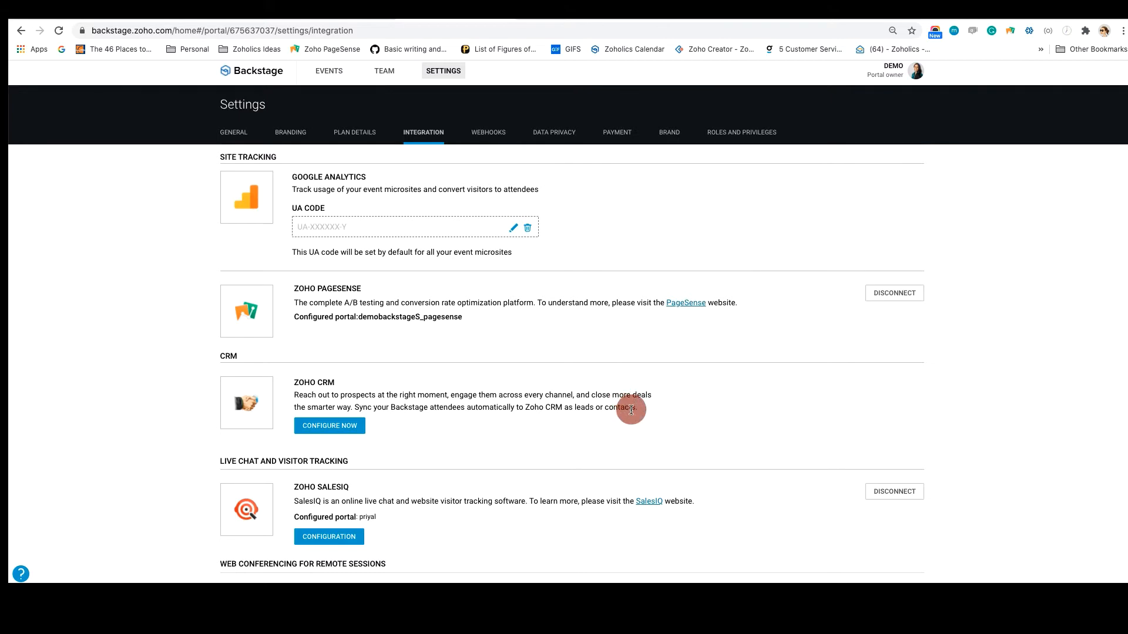
pyautogui.scroll(-3, 631, 410)
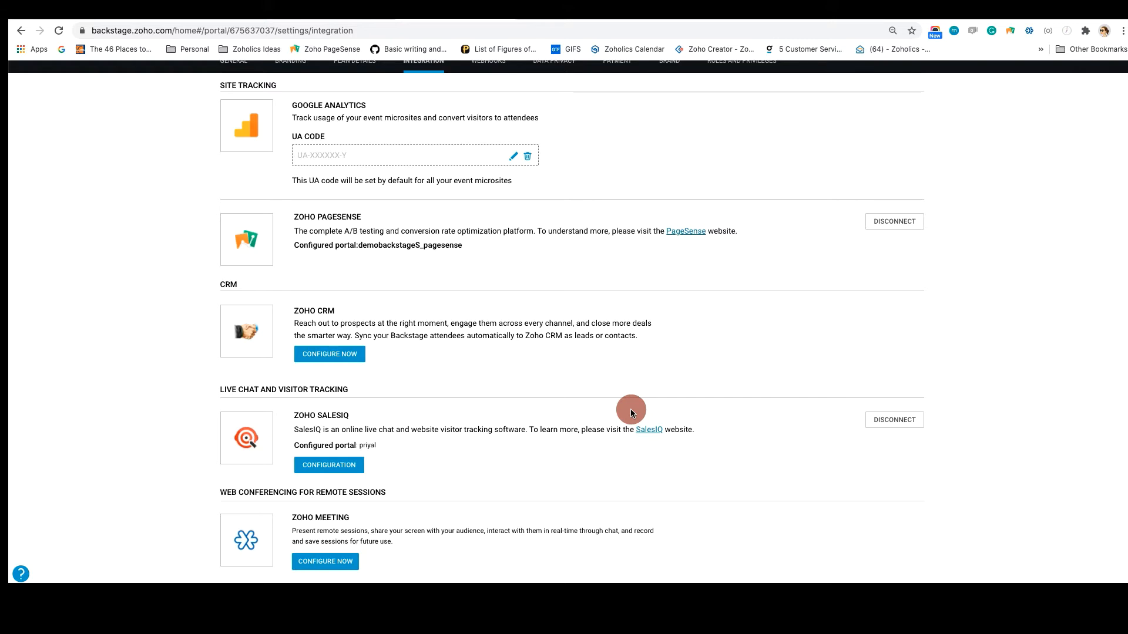
pyautogui.scroll(3, 667, 337)
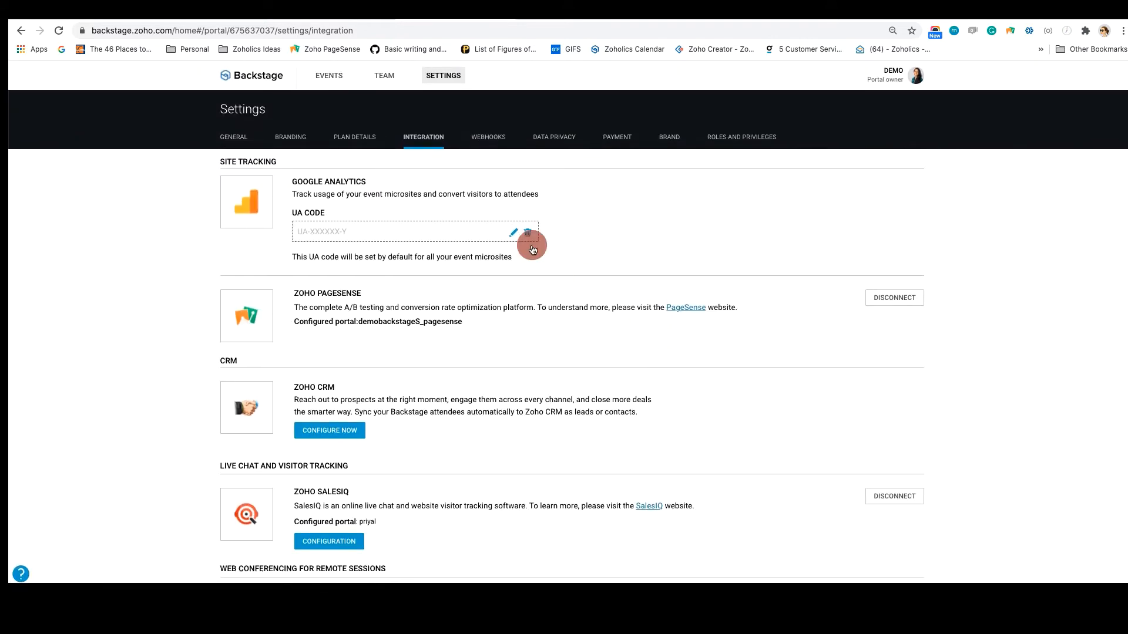
# Review the portal's data privacy settings and its brand settings
pyautogui.click(552, 141)
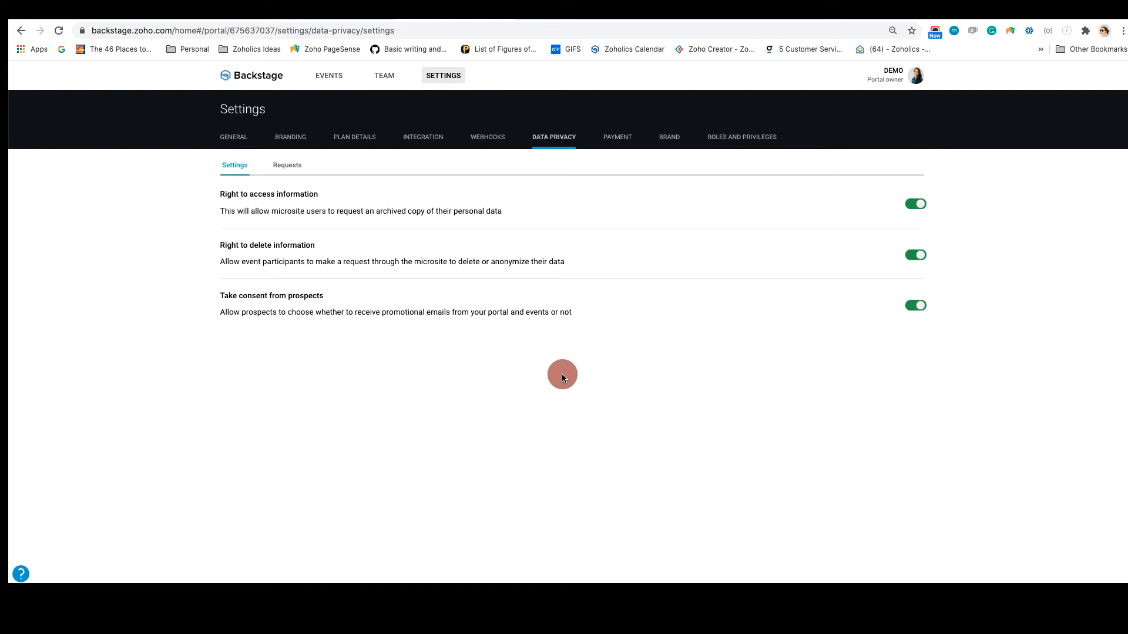
pyautogui.click(671, 139)
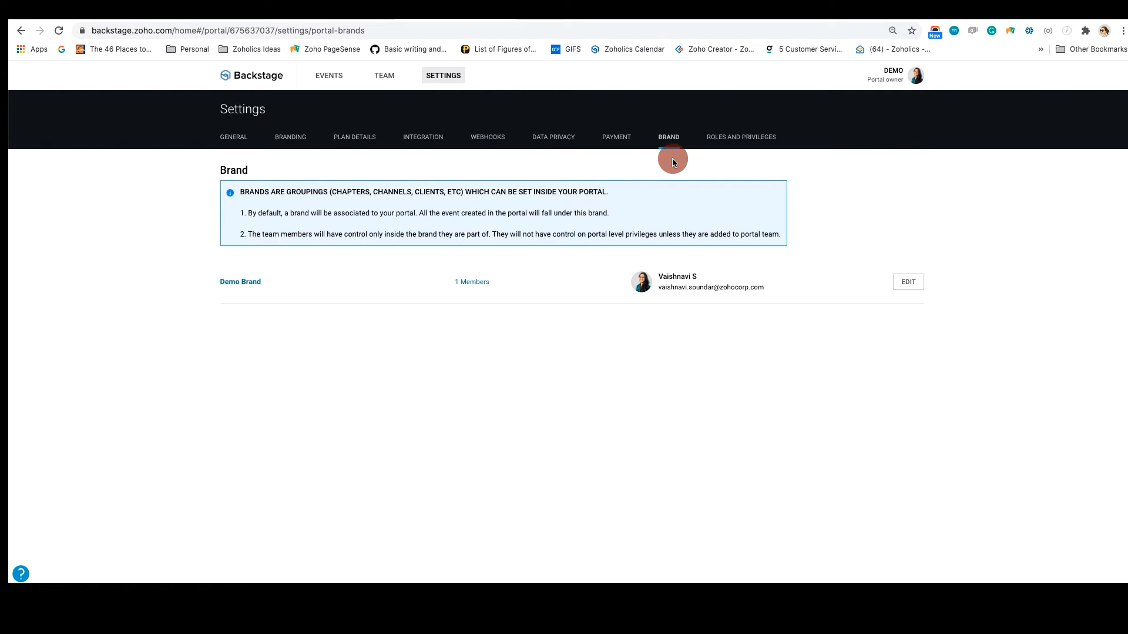
# Create a custom role named Designer in the portal's roles and privileges, cloned from Brand organizer
pyautogui.click(748, 138)
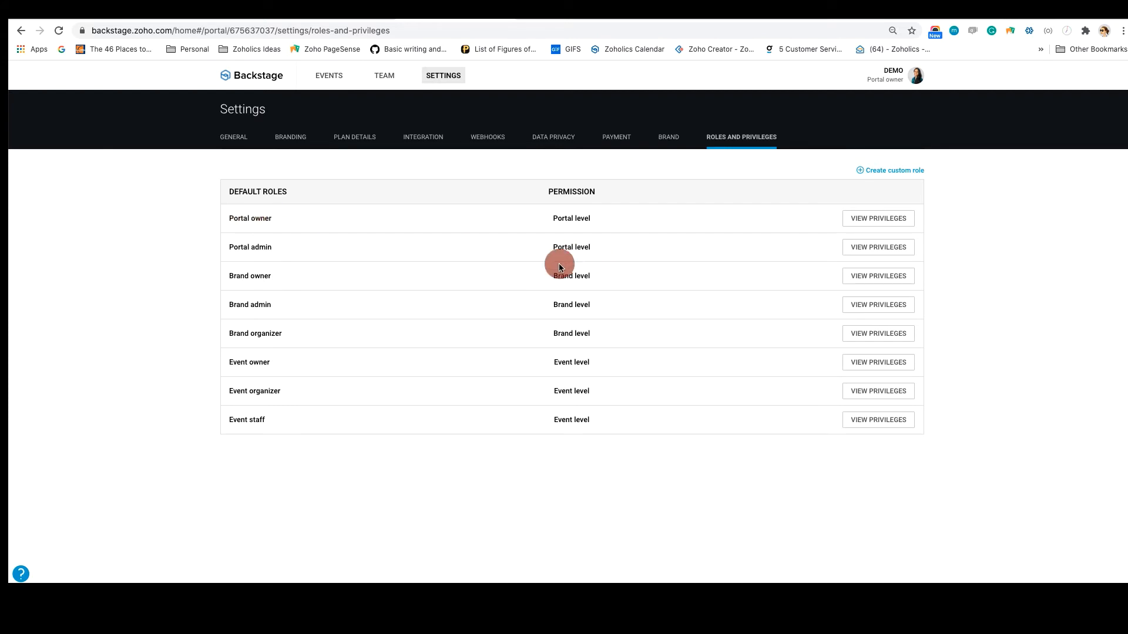
pyautogui.click(879, 170)
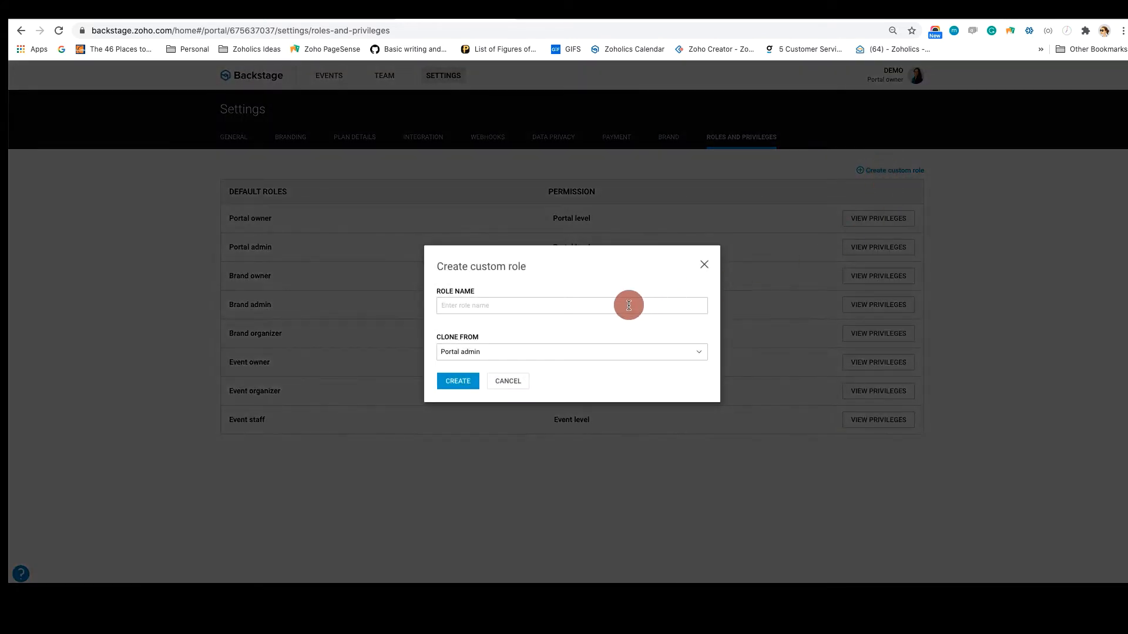
pyautogui.click(479, 307)
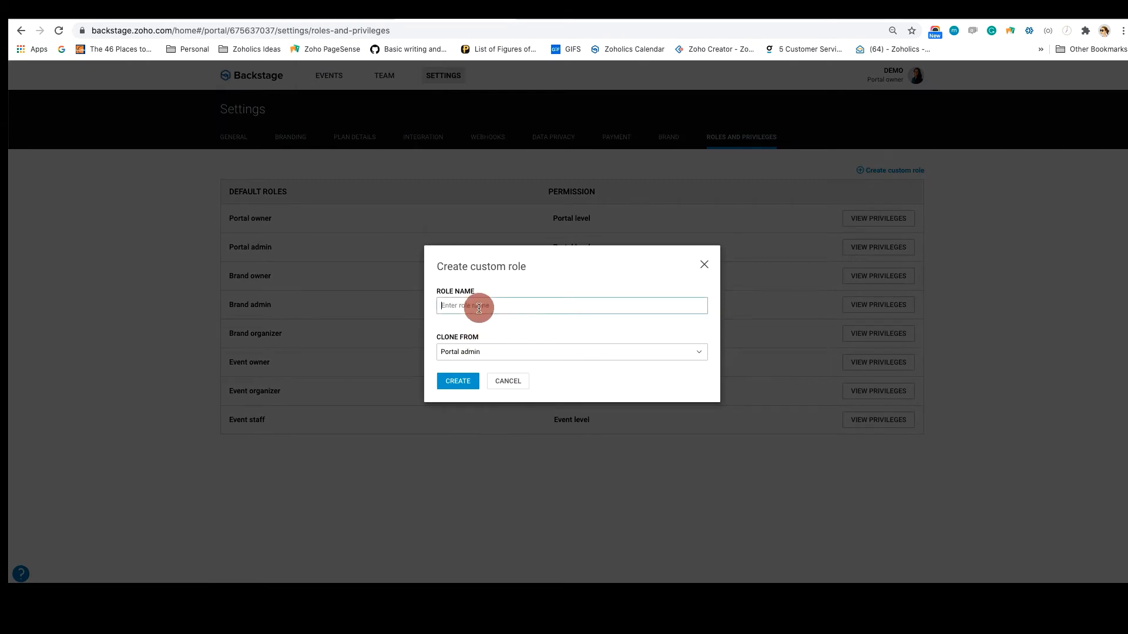
pyautogui.click(541, 353)
pyautogui.click(487, 304)
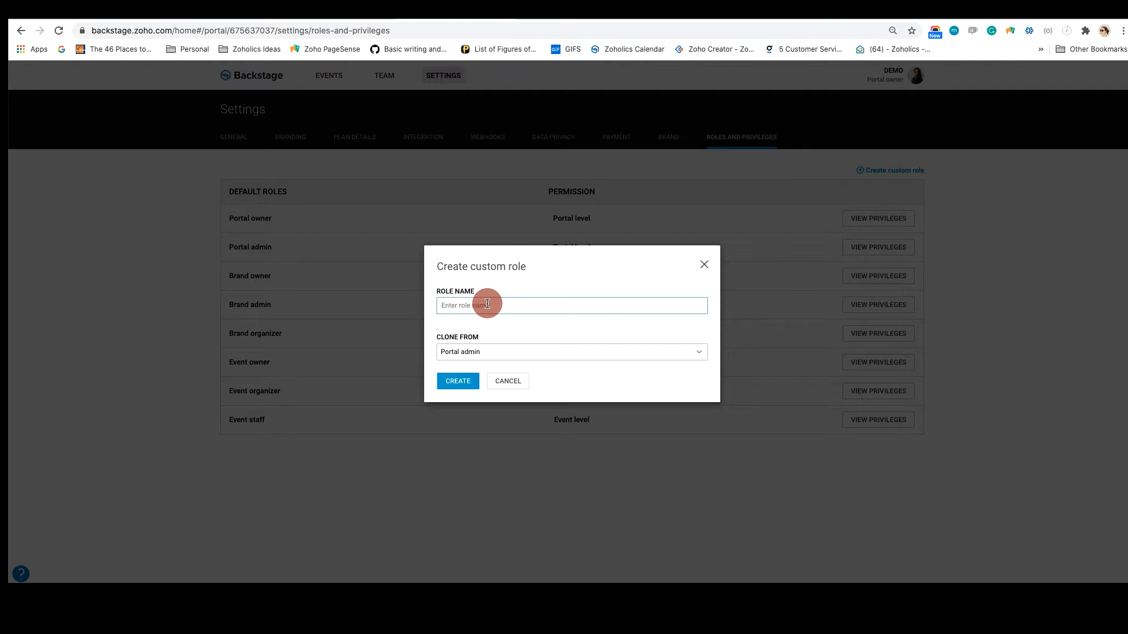
pyautogui.write('Creati')
pyautogui.press('BackSpace')
pyautogui.press('BackSpace')
pyautogui.press('BackSpace')
pyautogui.press('BackSpace')
pyautogui.press('BackSpace')
pyautogui.write('Designe')
pyautogui.click(485, 351)
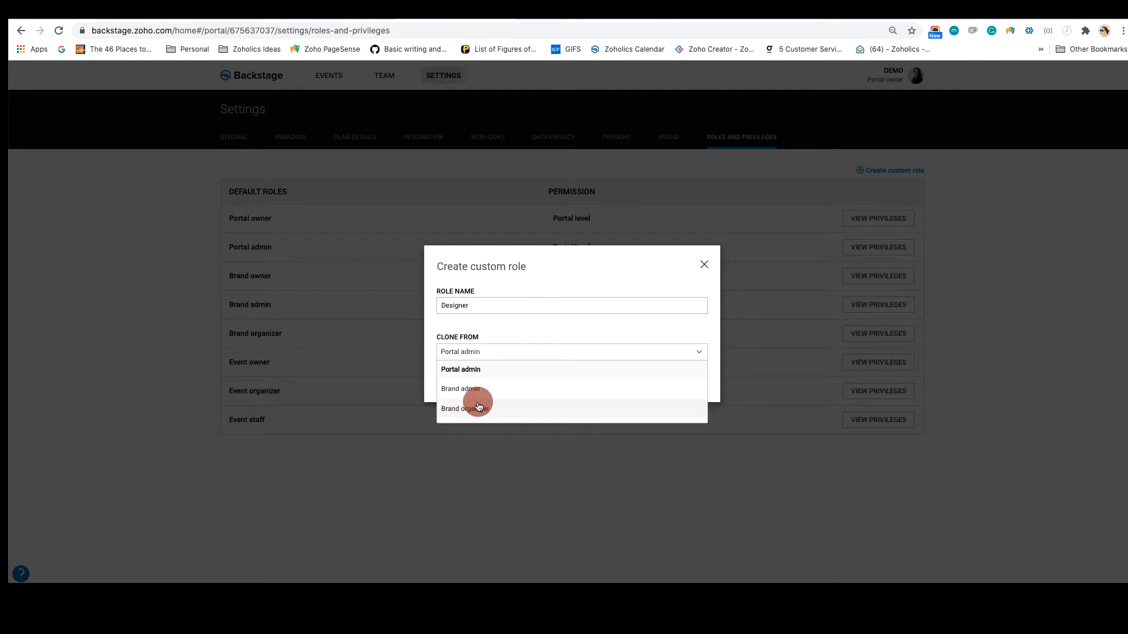
pyautogui.click(476, 416)
pyautogui.click(458, 380)
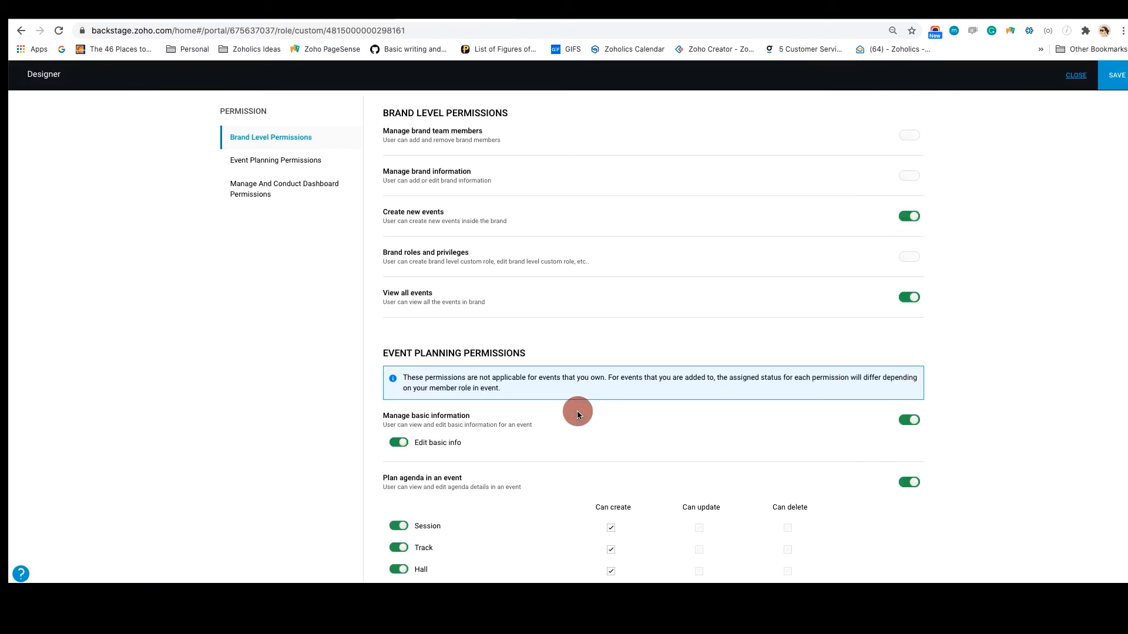
# Disable the Designer role's event planning permissions for managing basic information, planning the agenda, managing tickets and managing sponsors
pyautogui.scroll(-4, 717, 259)
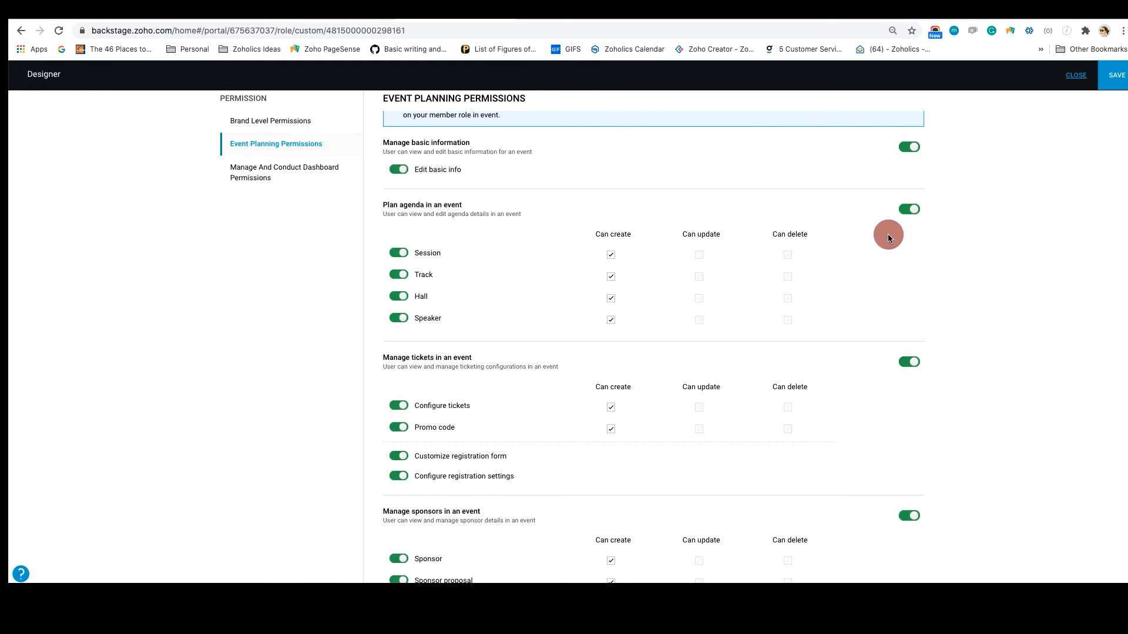
pyautogui.click(914, 210)
pyautogui.click(907, 164)
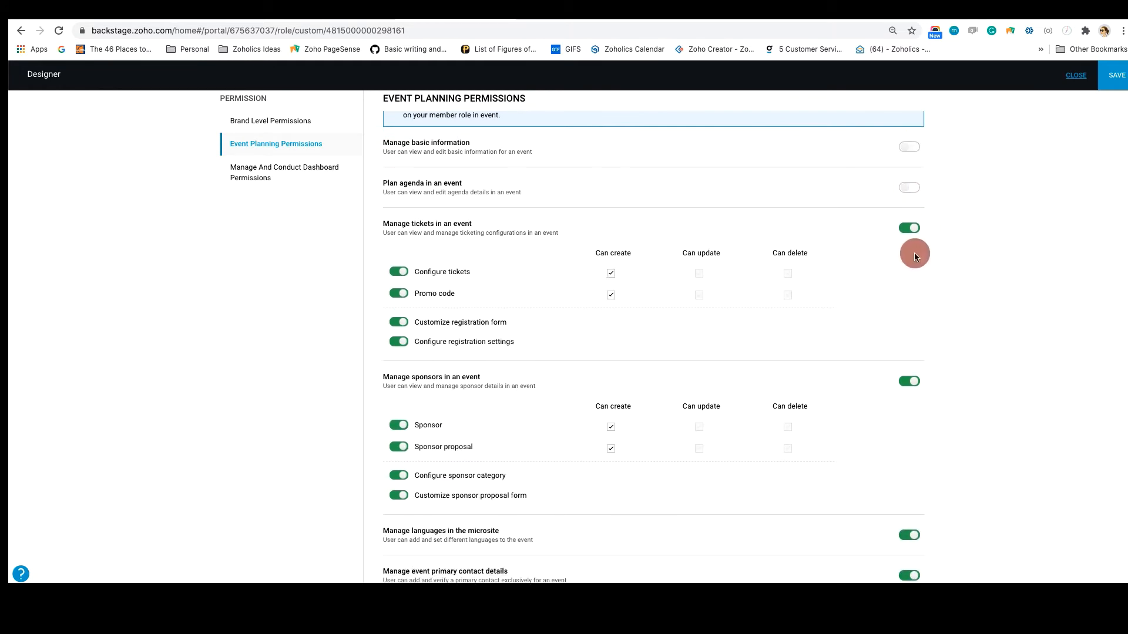
pyautogui.click(910, 228)
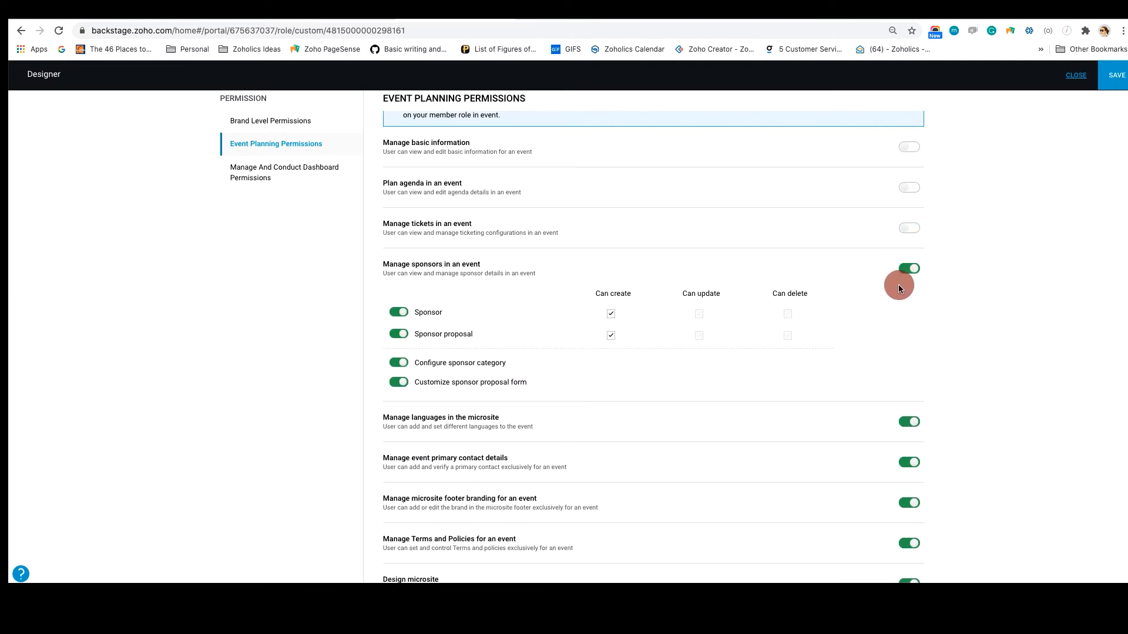
pyautogui.click(909, 267)
# Disable the role's permissions to manage event primary contact details, Terms and Policies, and purchased event licences
pyautogui.scroll(-1, 887, 350)
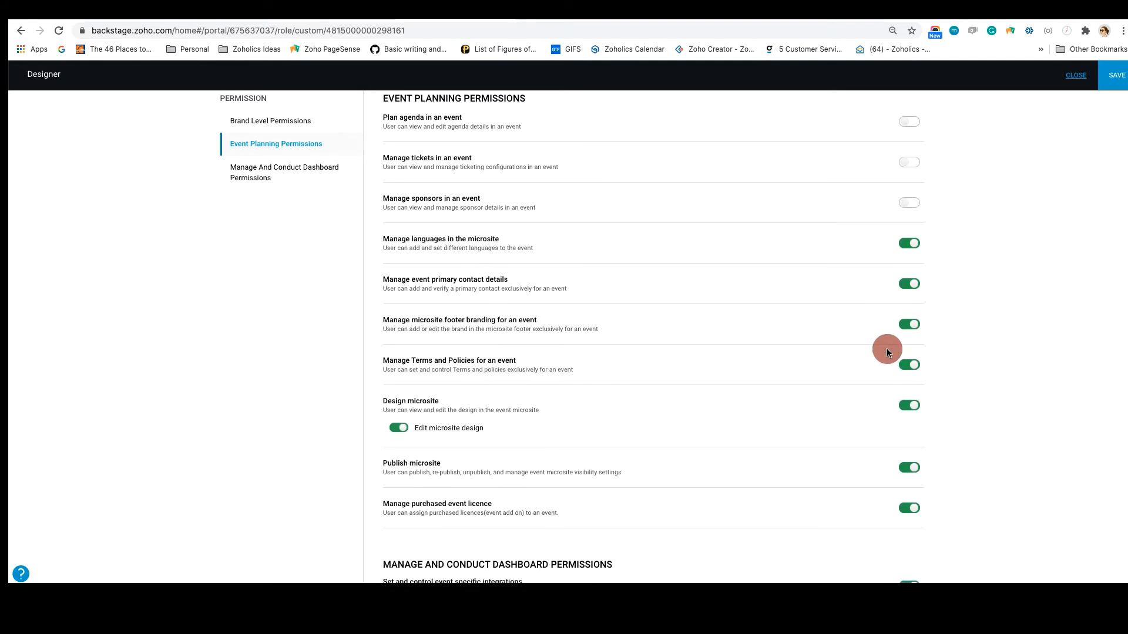
pyautogui.click(912, 288)
pyautogui.scroll(1, 478, 424)
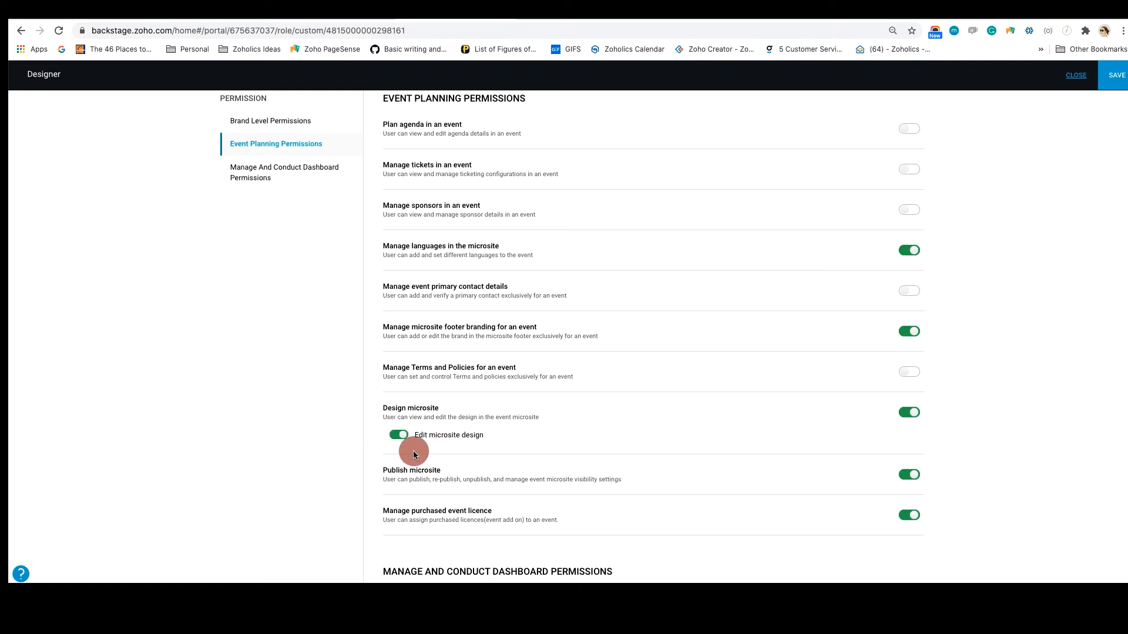
pyautogui.scroll(-3, 485, 449)
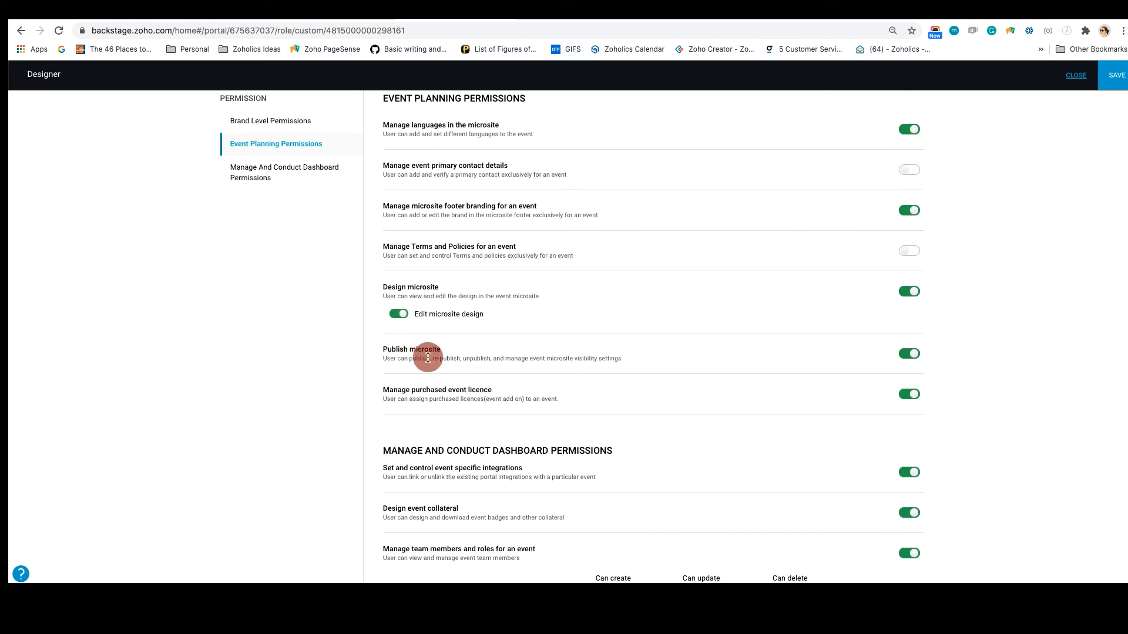
pyautogui.click(912, 397)
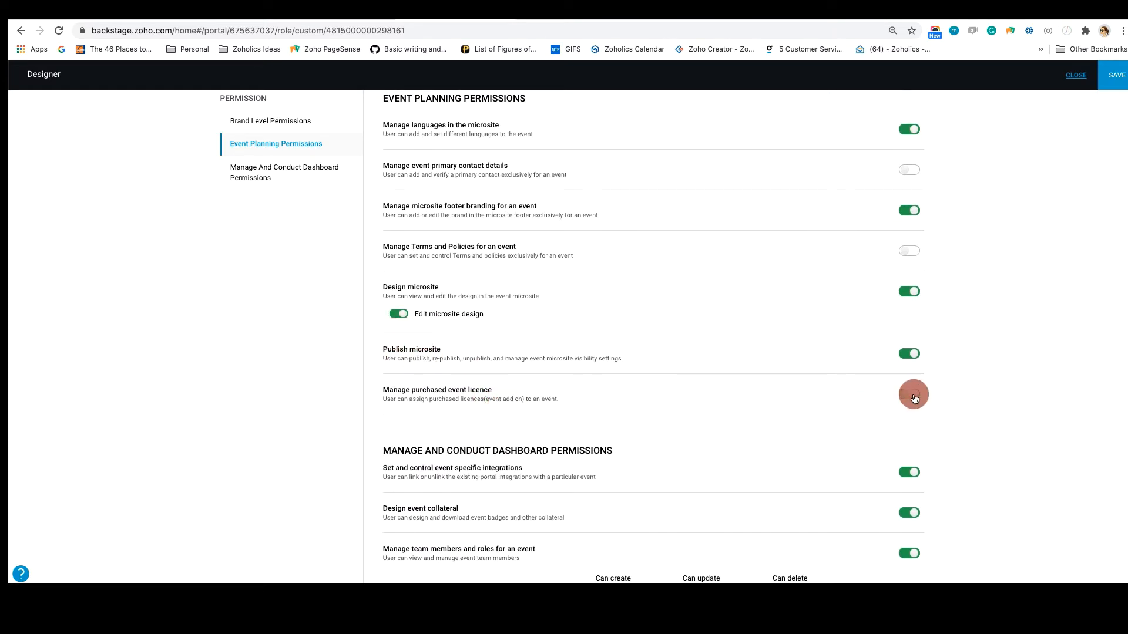
pyautogui.scroll(1, 931, 471)
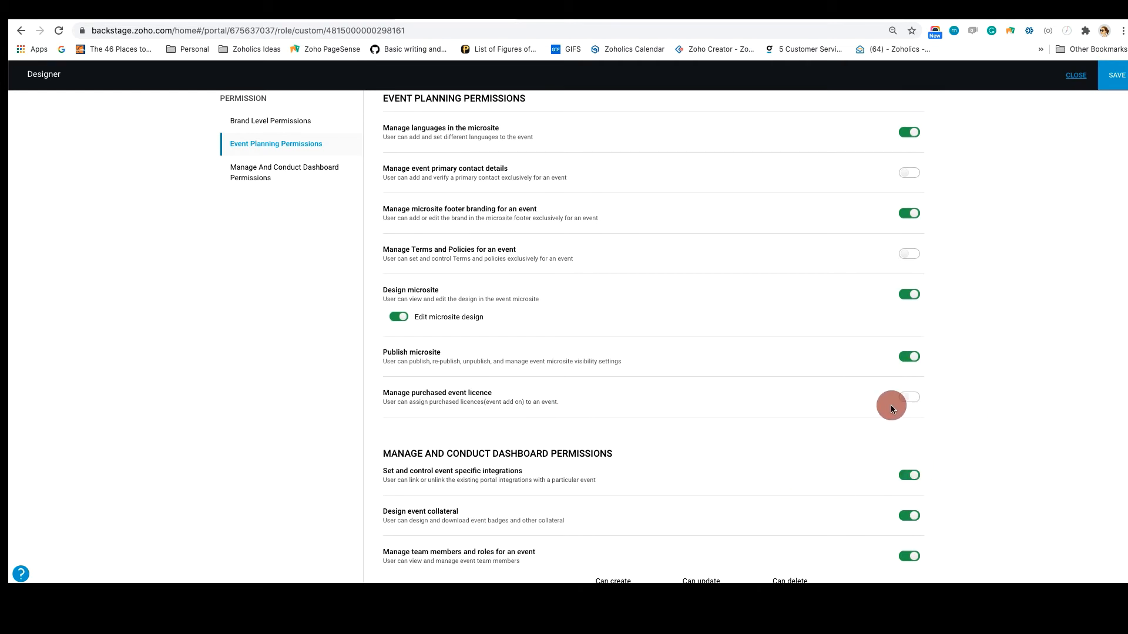
pyautogui.scroll(-3, 891, 408)
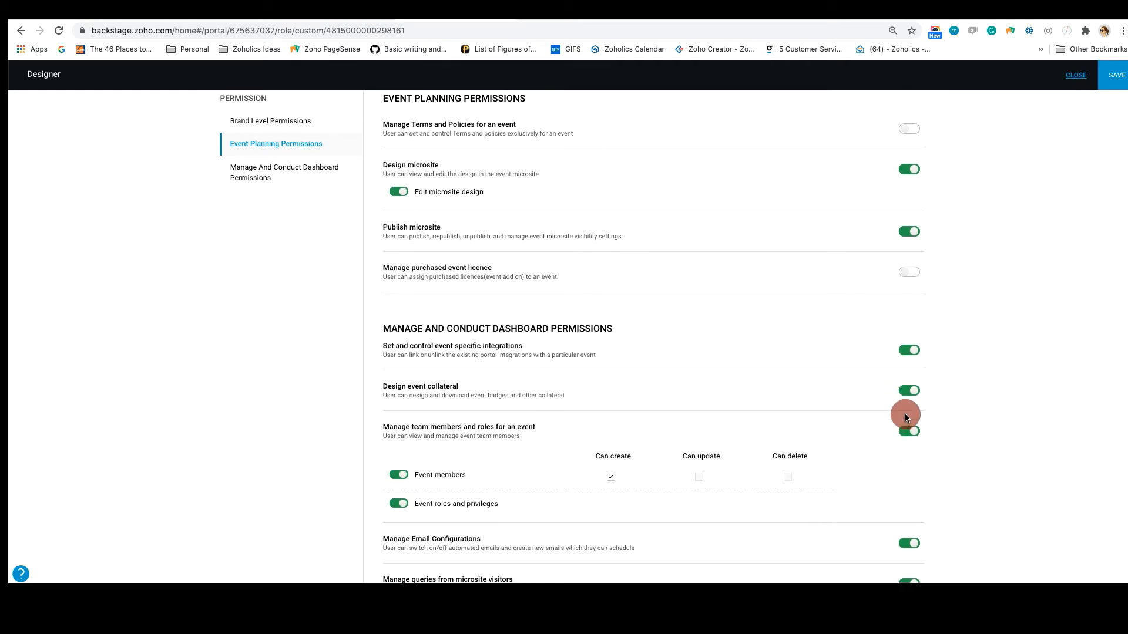
# Disable the role's dashboard permissions for event-specific integrations, event collateral design, and team members and roles
pyautogui.click(909, 350)
pyautogui.scroll(-1, 912, 379)
pyautogui.click(914, 387)
pyautogui.scroll(1, 911, 420)
pyautogui.click(914, 427)
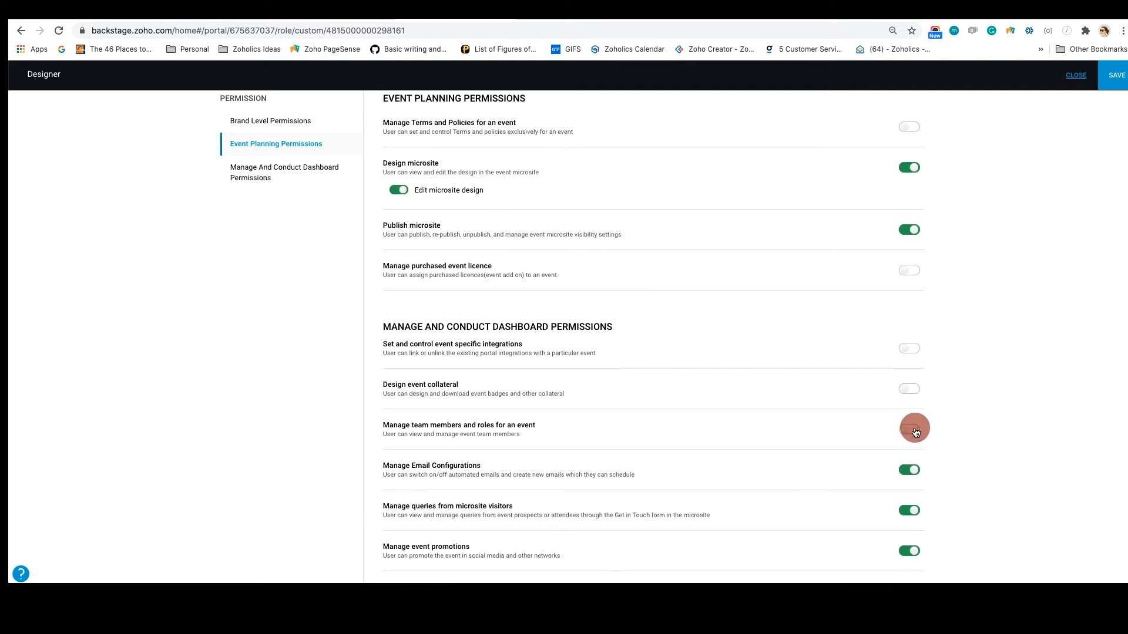
# Disable the role's dashboard permissions for email configurations, microsite visitor queries, event promotions, registrations and sessions
pyautogui.scroll(-2, 914, 431)
pyautogui.click(909, 377)
pyautogui.click(909, 417)
pyautogui.click(911, 457)
pyautogui.click(910, 497)
pyautogui.scroll(-6, 912, 494)
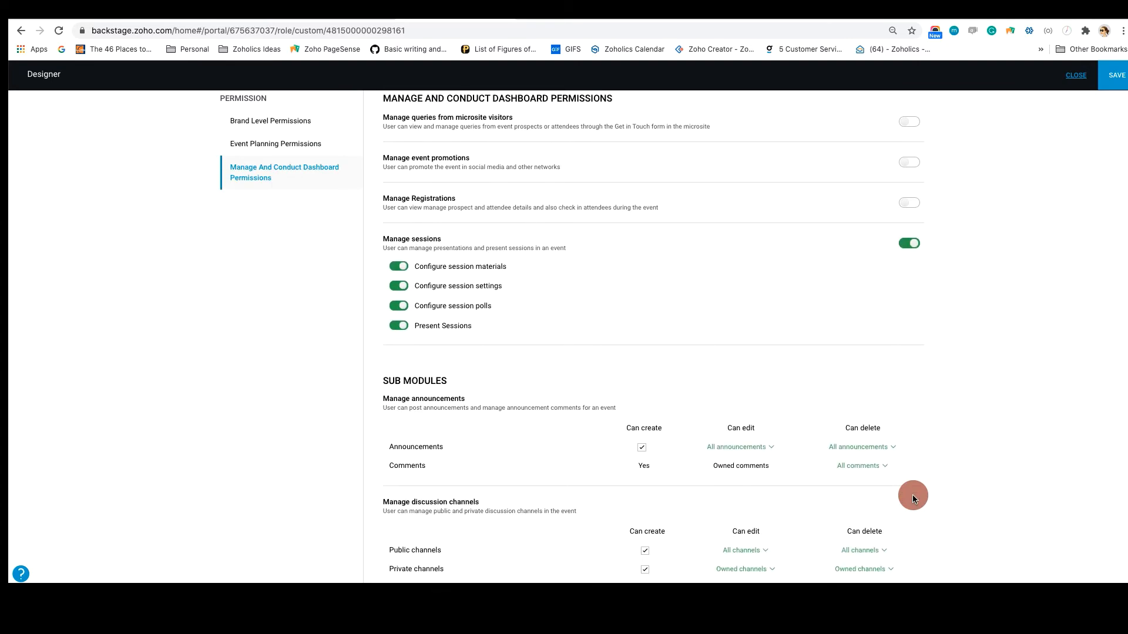
pyautogui.click(909, 239)
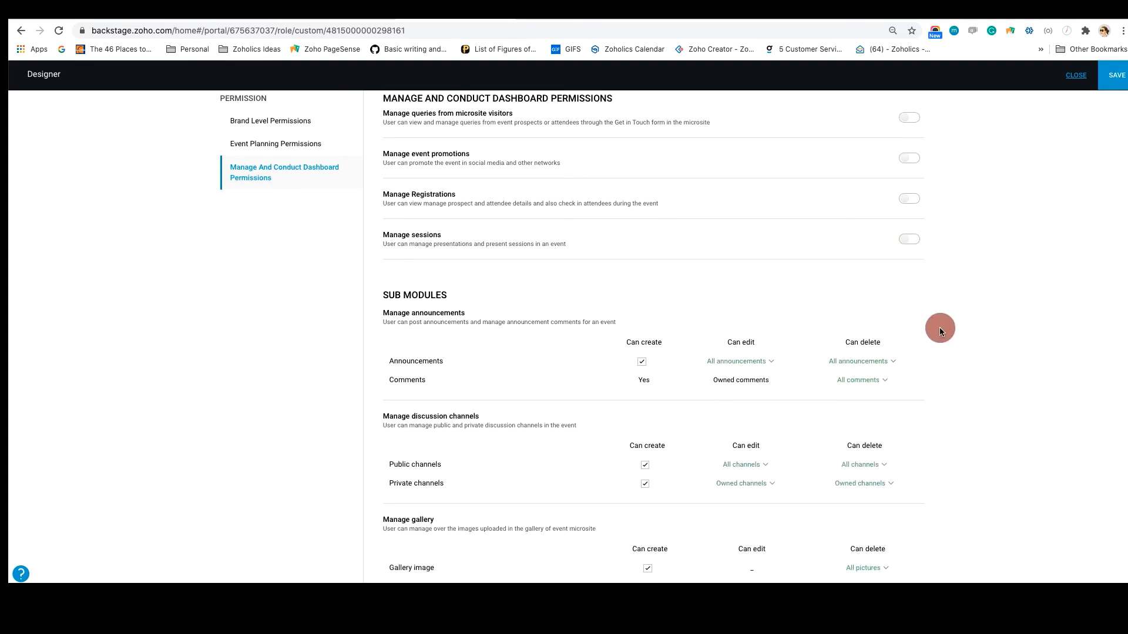
# Save the Designer role's permissions and leave the role editor
pyautogui.scroll(15, 939, 330)
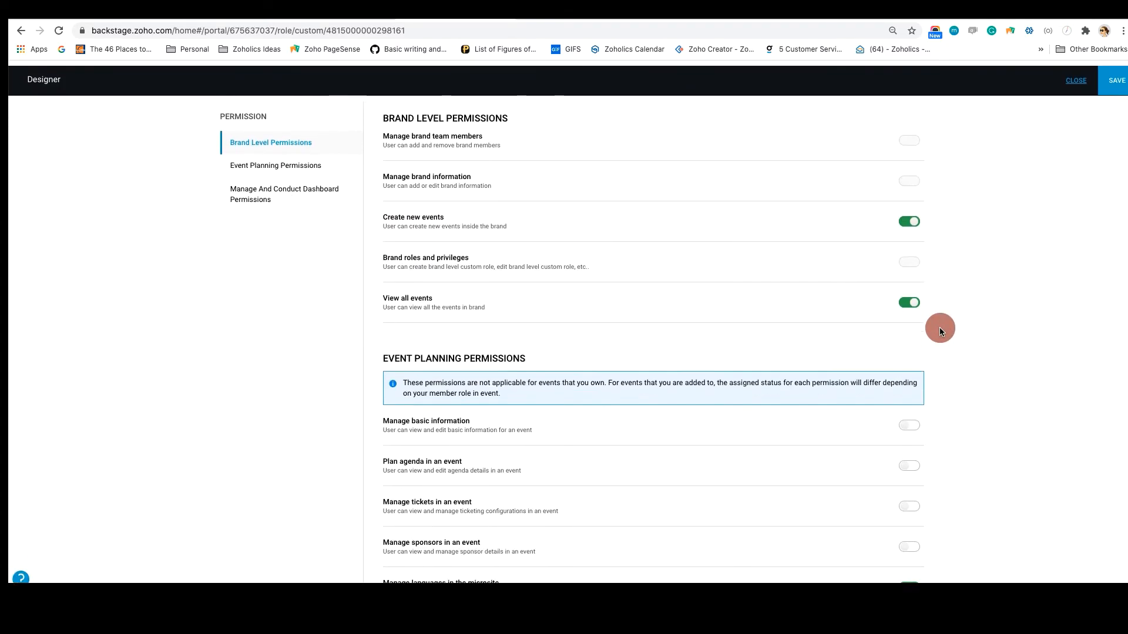
pyautogui.click(1112, 75)
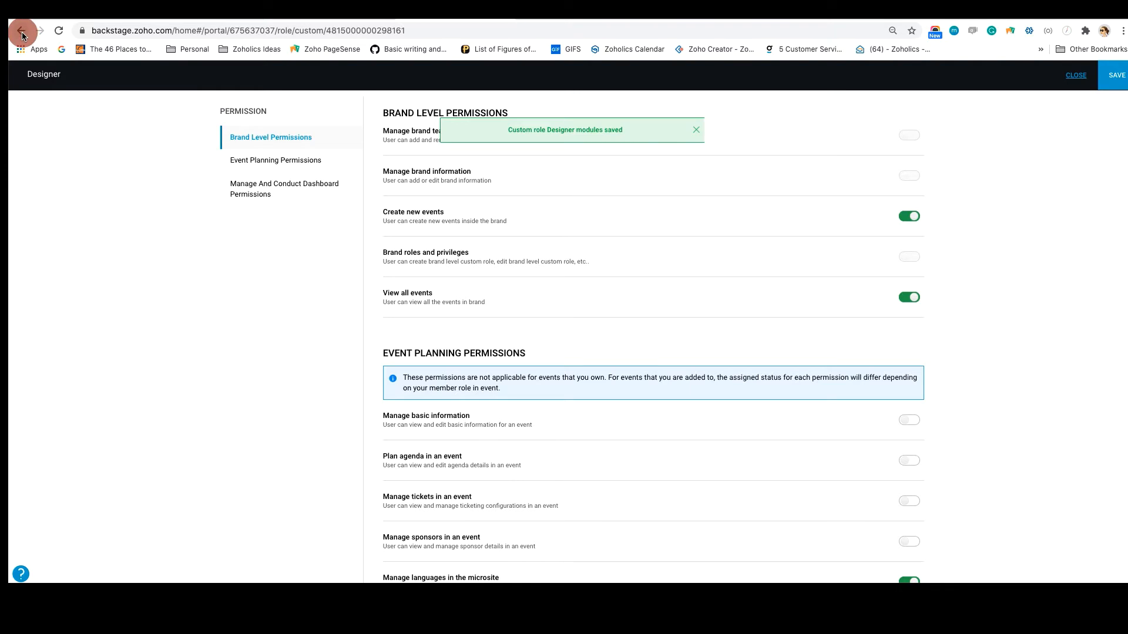
pyautogui.click(1075, 76)
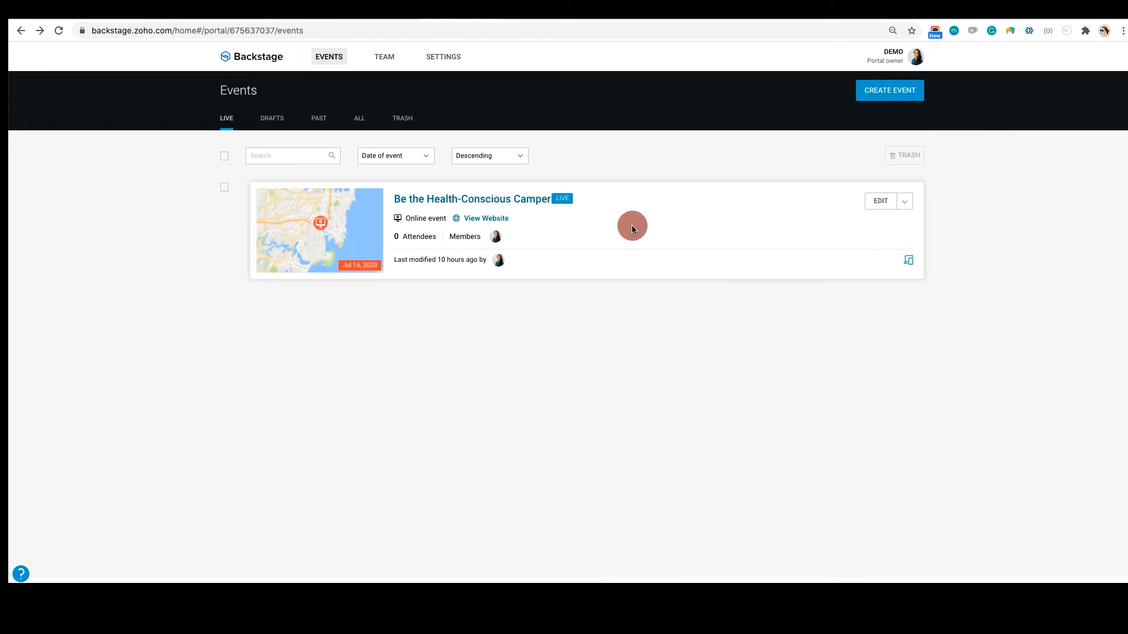
# Start a new event named "Be a health - conscious camper" and set its type to Online
pyautogui.click(892, 97)
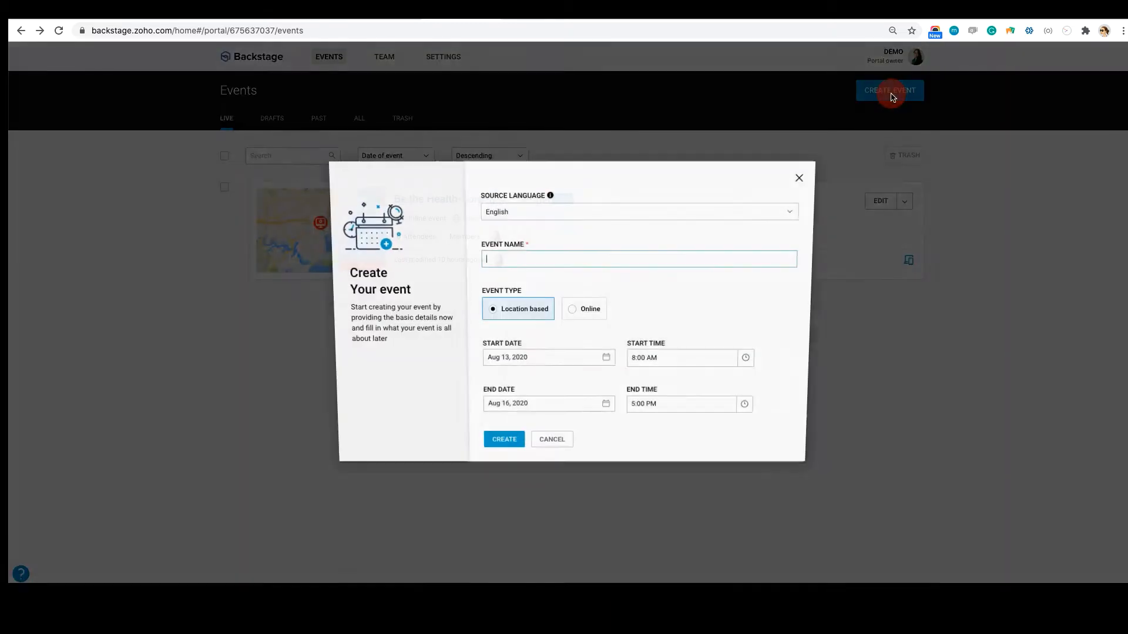
pyautogui.click(531, 260)
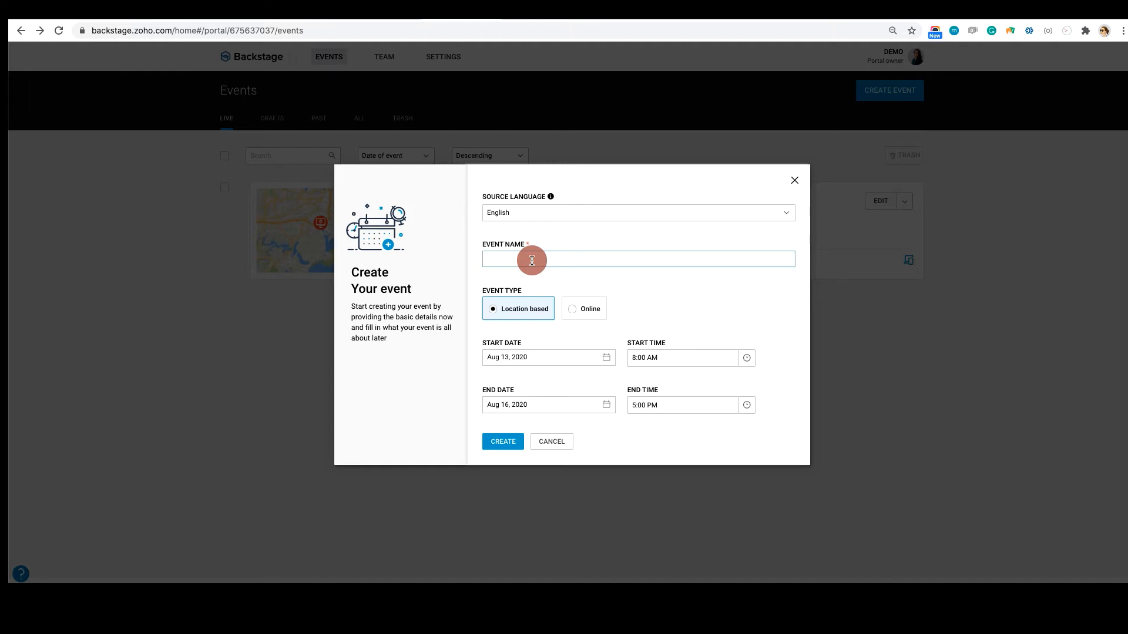
pyautogui.write('Be a health - conscious camper')
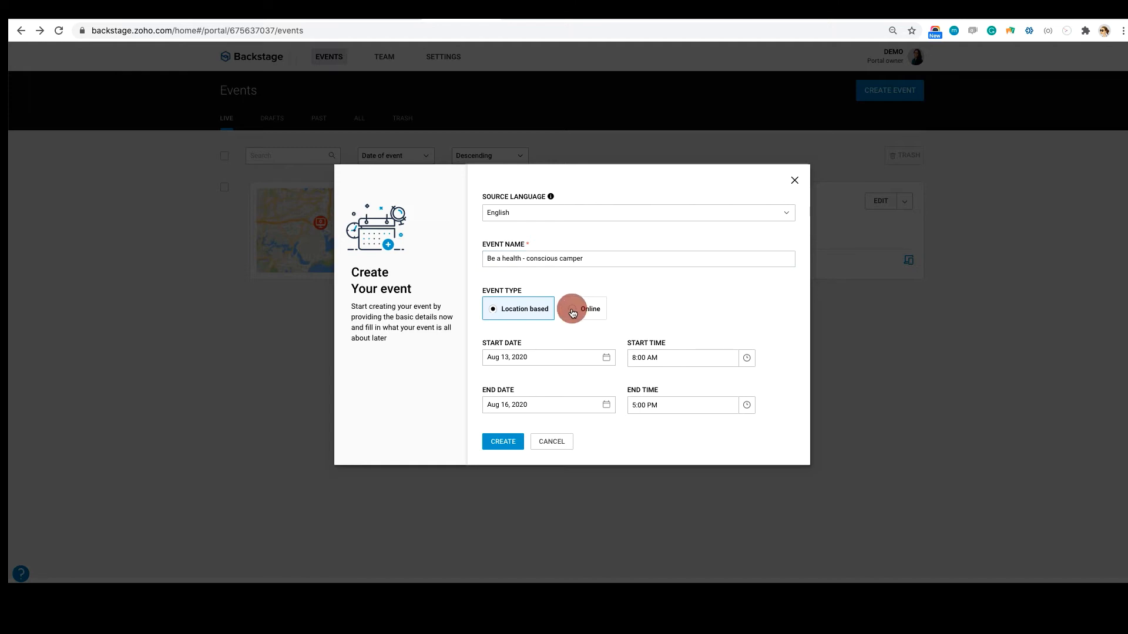
pyautogui.click(573, 312)
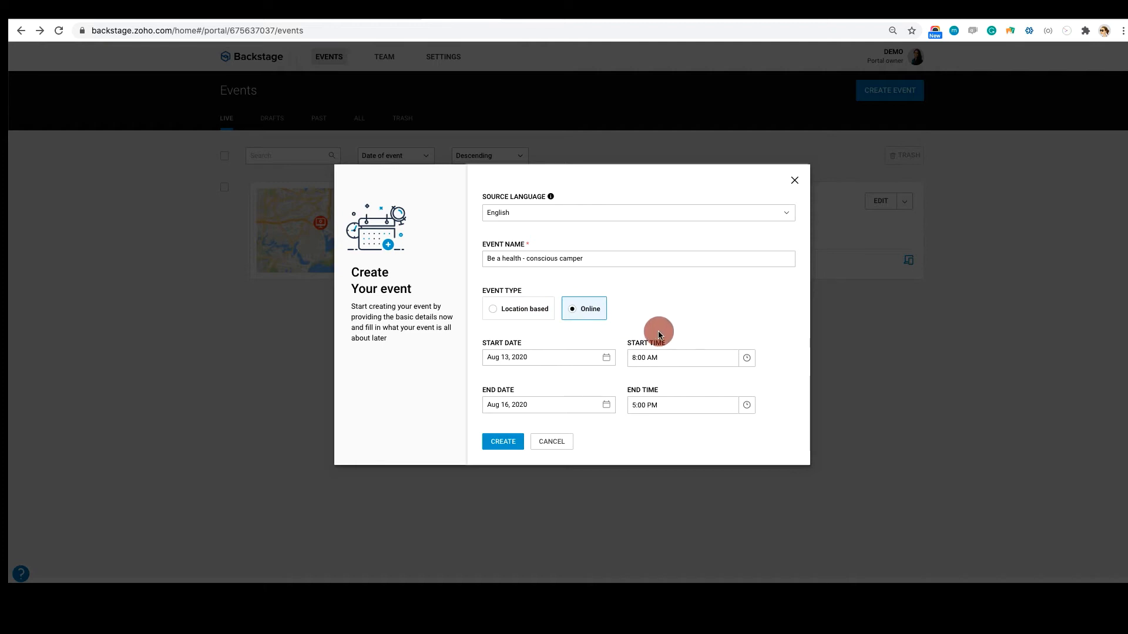
# Schedule the event for Jul 15, 2020 from 3:00 PM to 6:00 PM and create it
pyautogui.click(575, 361)
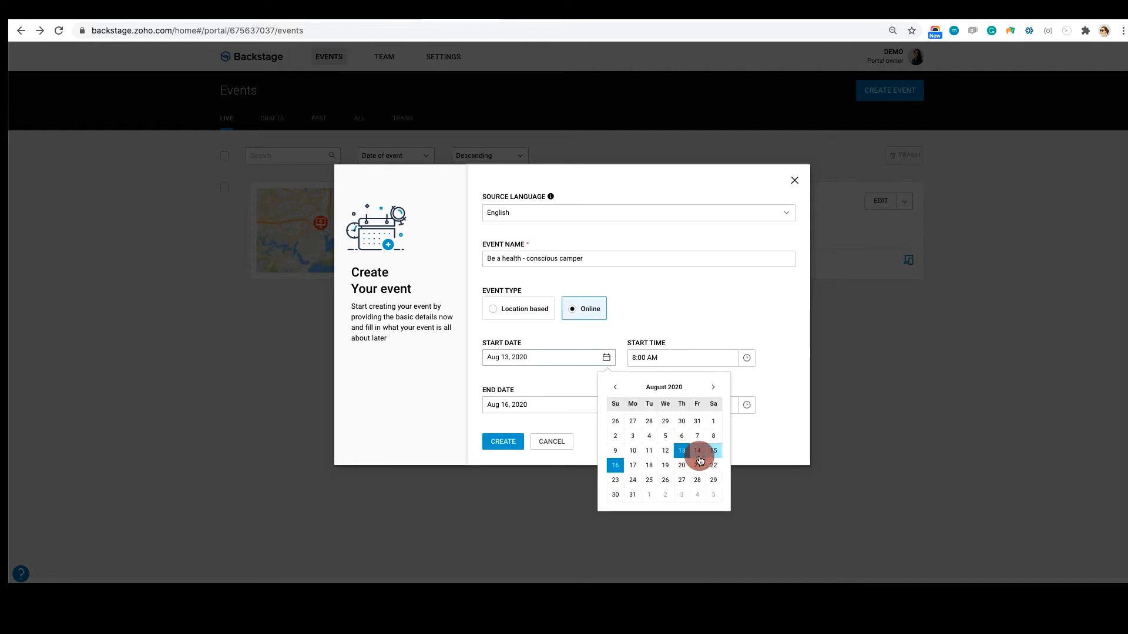
pyautogui.click(615, 387)
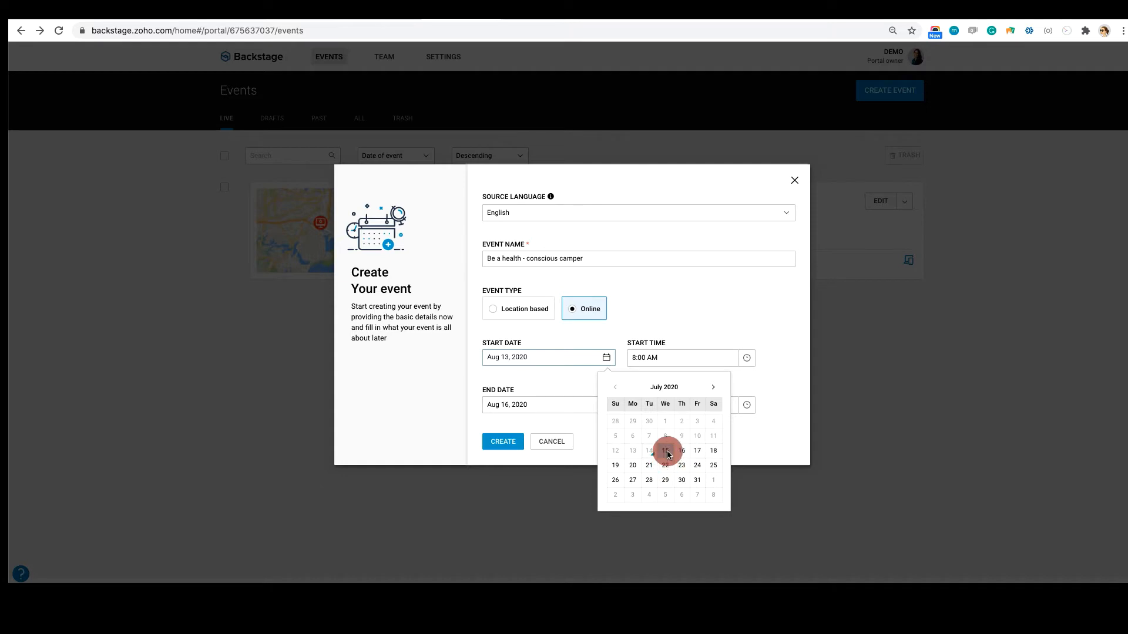
pyautogui.click(665, 452)
pyautogui.click(675, 356)
pyautogui.click(745, 357)
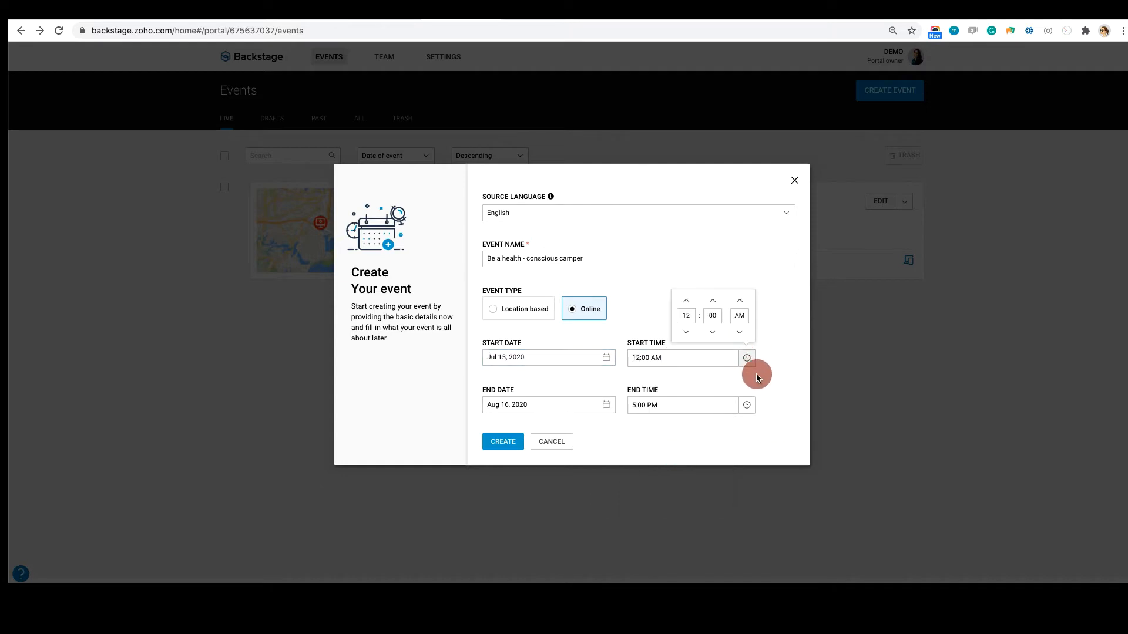
pyautogui.click(685, 302)
pyautogui.click(686, 302)
pyautogui.click(686, 332)
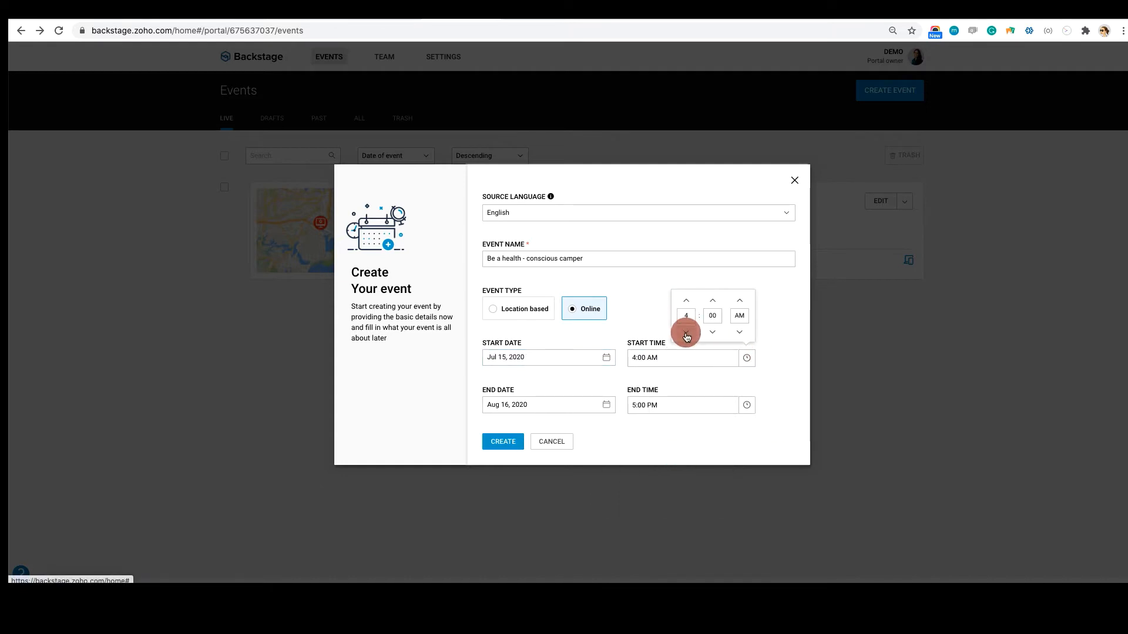
pyautogui.click(740, 317)
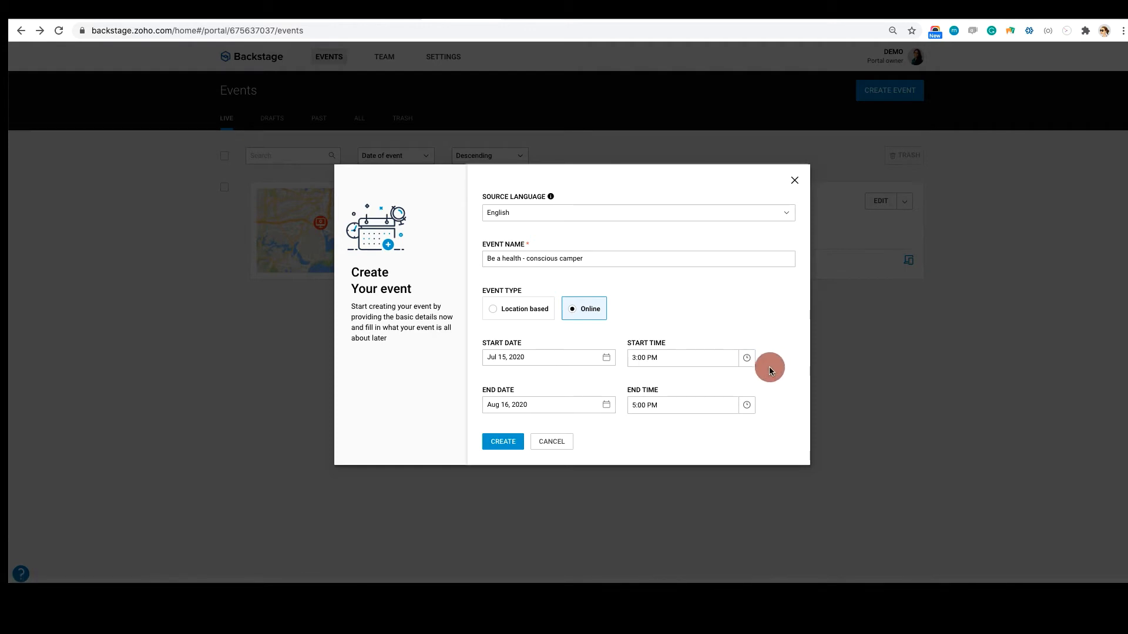
pyautogui.click(493, 441)
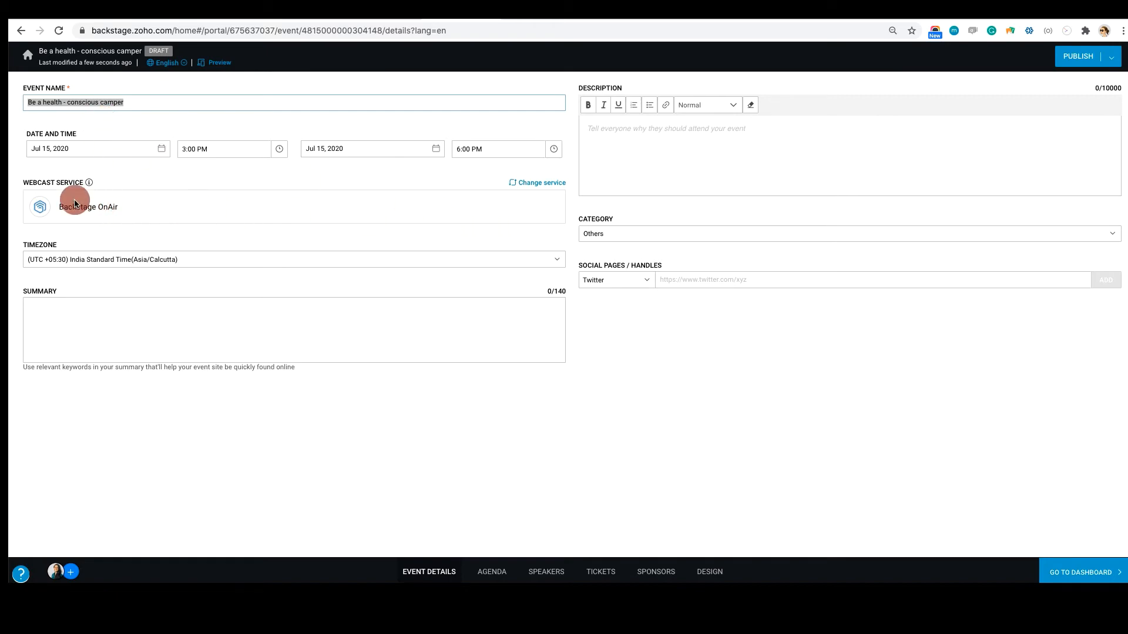
# Review the available webcast services for the event and leave the selection without changing it
pyautogui.moveTo(28, 183); pyautogui.dragTo(106, 182)
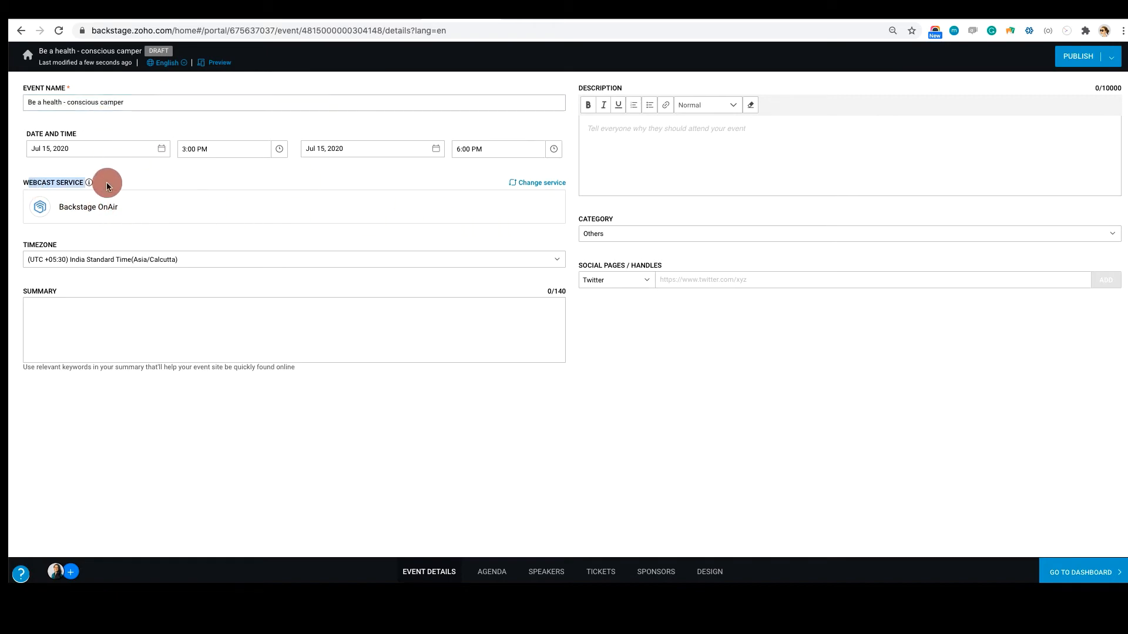
pyautogui.click(542, 183)
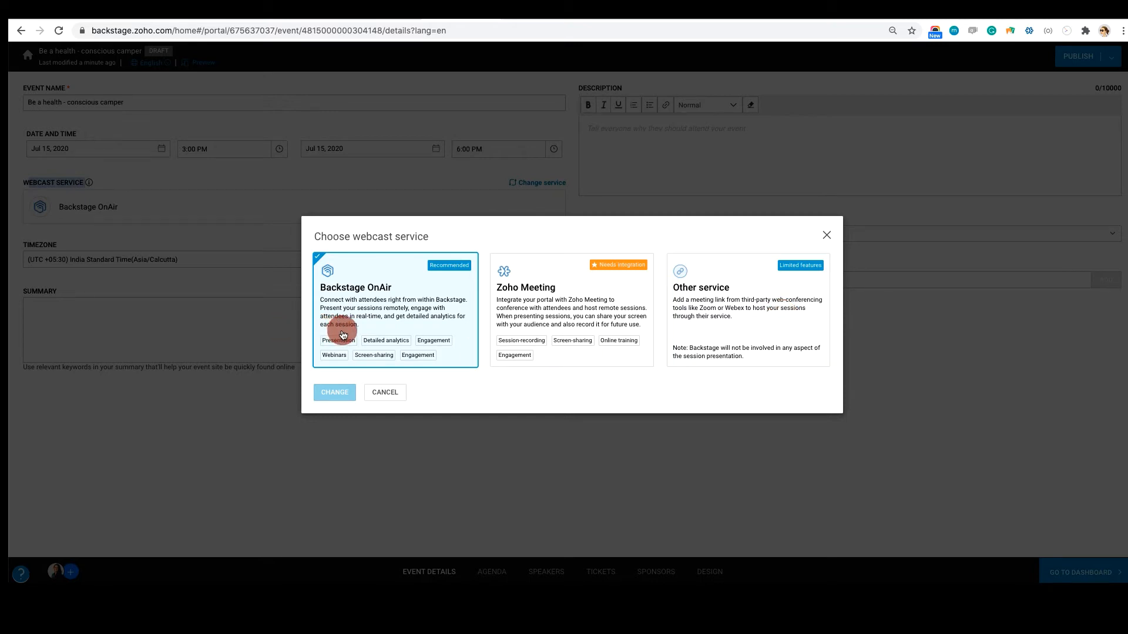
pyautogui.click(392, 301)
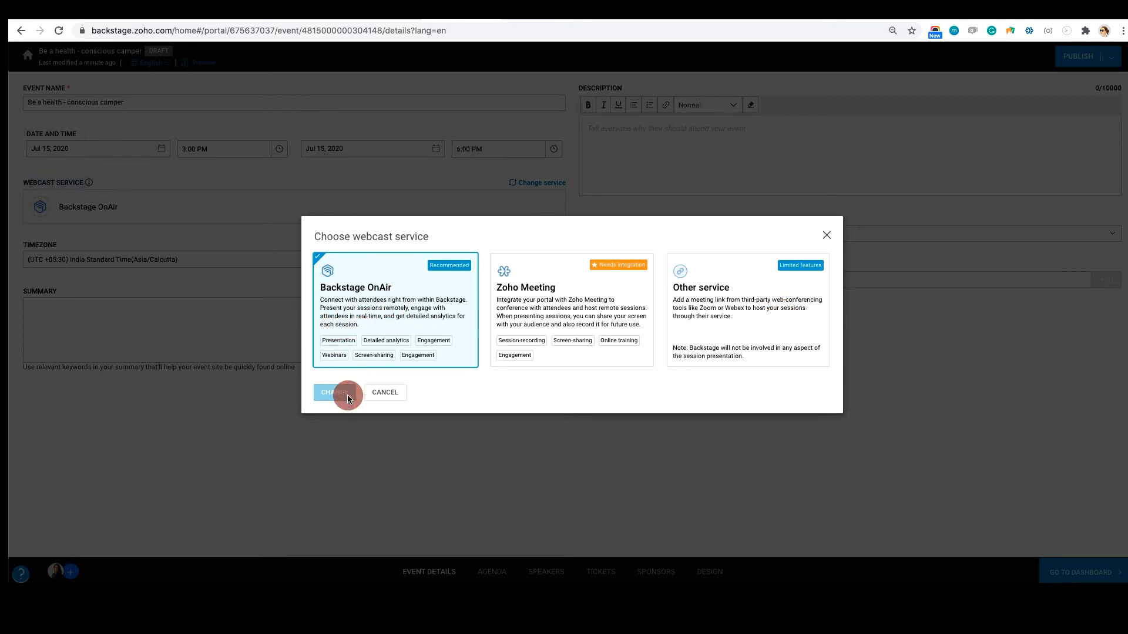
pyautogui.click(375, 400)
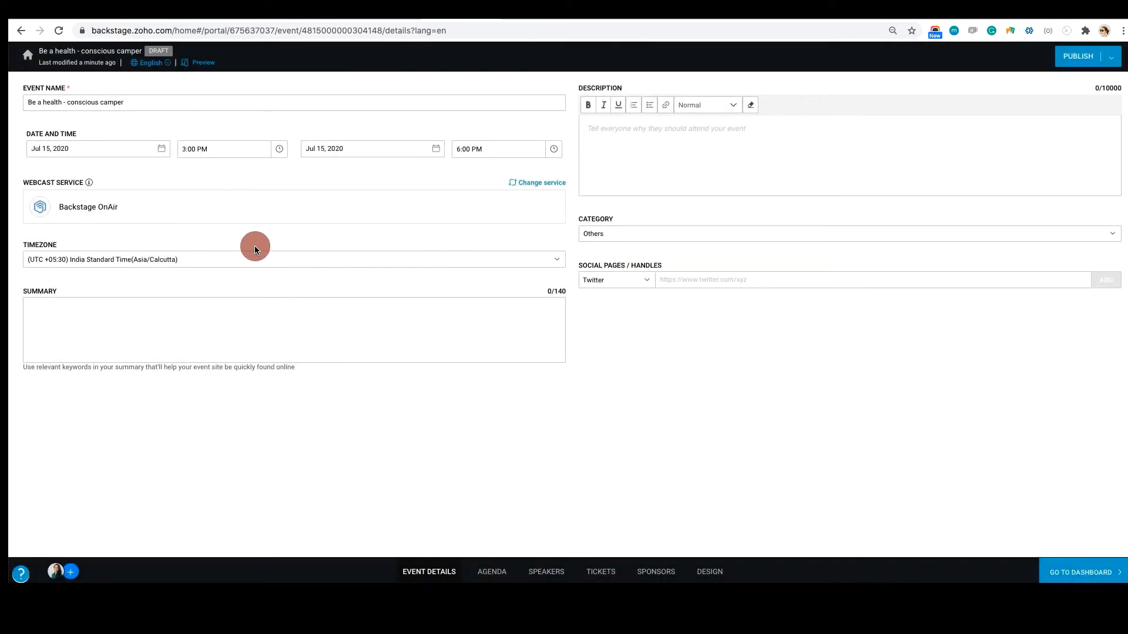
# Paste the event description about staying fit while camping and set the category to Lifestyle
pyautogui.click(738, 166)
pyautogui.write("Location - Check. Camping trip - Check. Supplies - Check. Workout routine - not so much. With no access to the gym or equipment now, what should you do to get ready for your next big camping trip? From planning ahead of time to surviving on the natural resources available, we'll show you how you can stay fit while camping.")
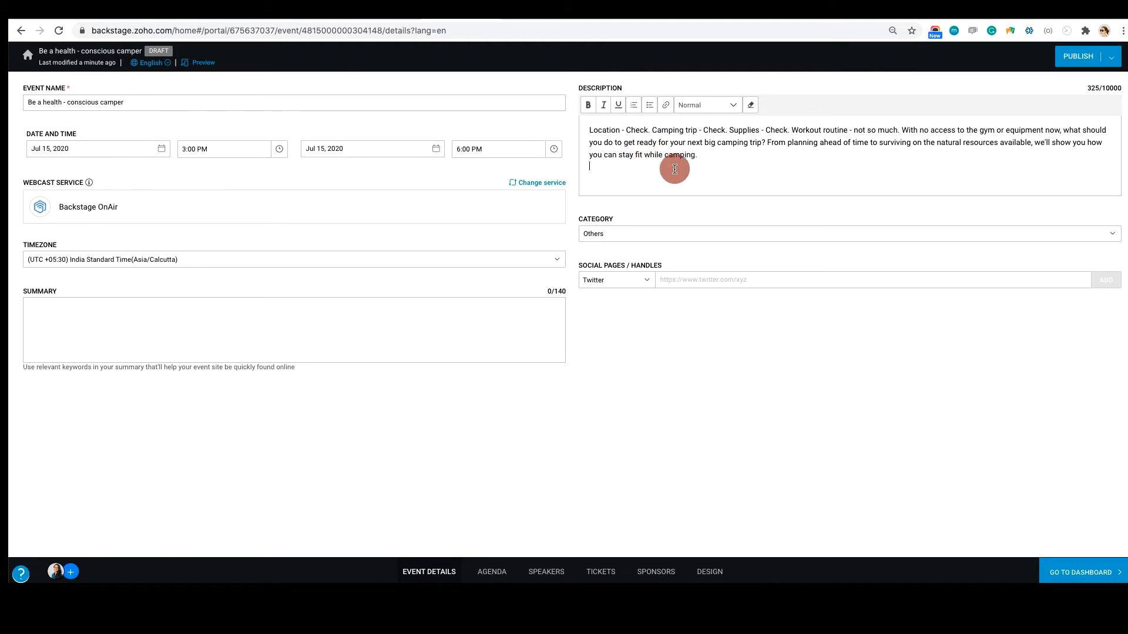
pyautogui.click(631, 235)
pyautogui.scroll(-3, 659, 319)
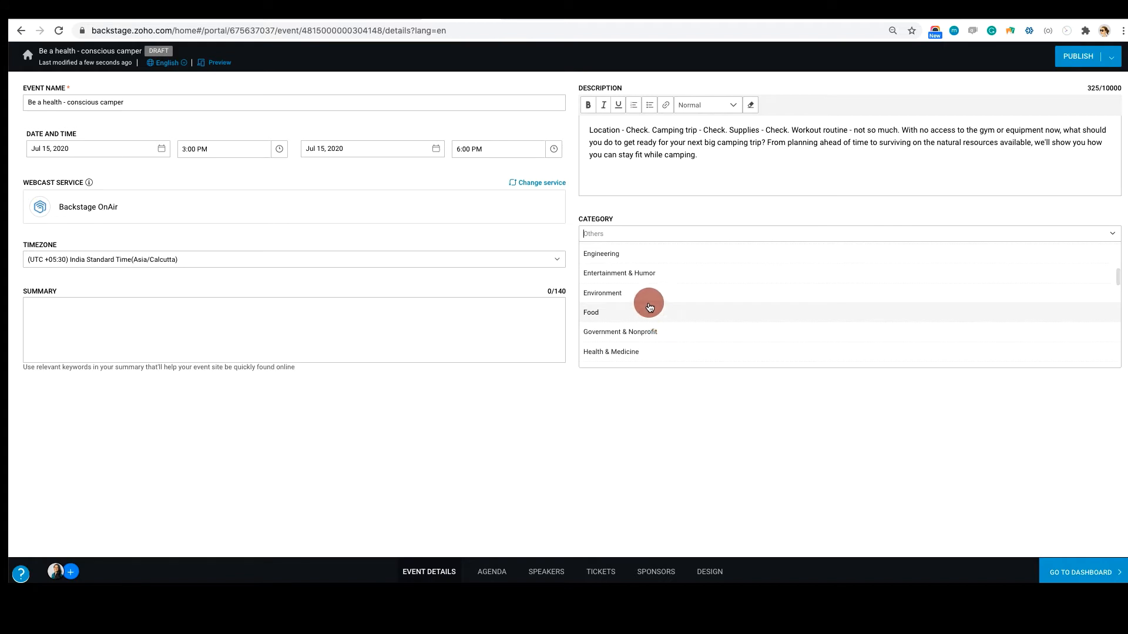
pyautogui.write('life')
pyautogui.click(612, 251)
pyautogui.click(699, 282)
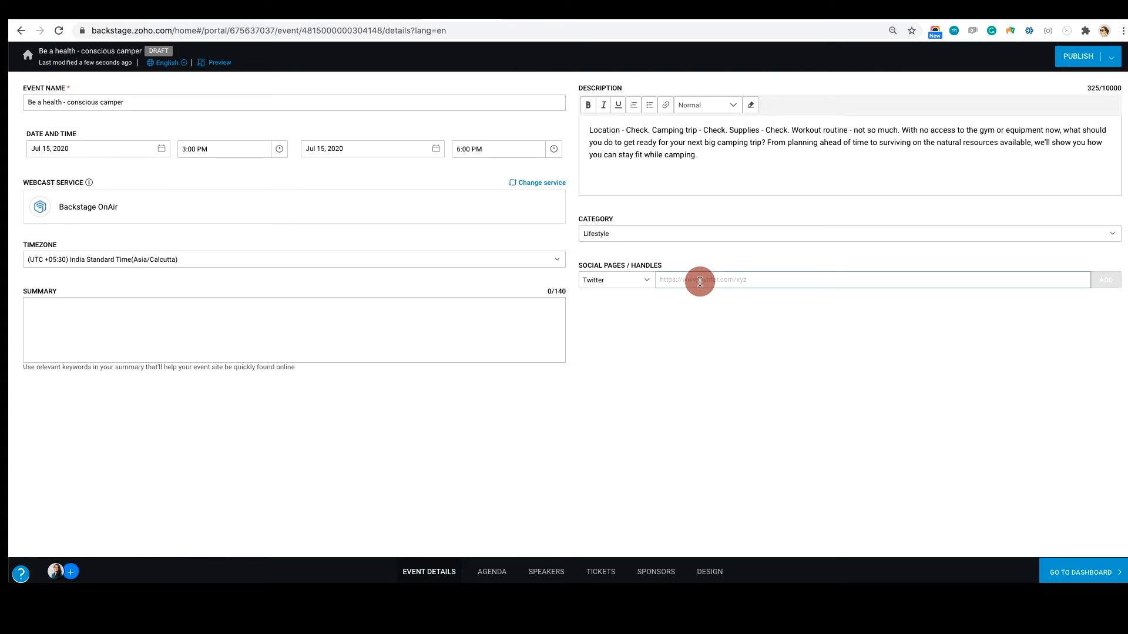
pyautogui.click(717, 495)
# Start a Welcome note session at 3:00 PM on the Day 1 agenda with a duration of 10 minutes
pyautogui.click(491, 573)
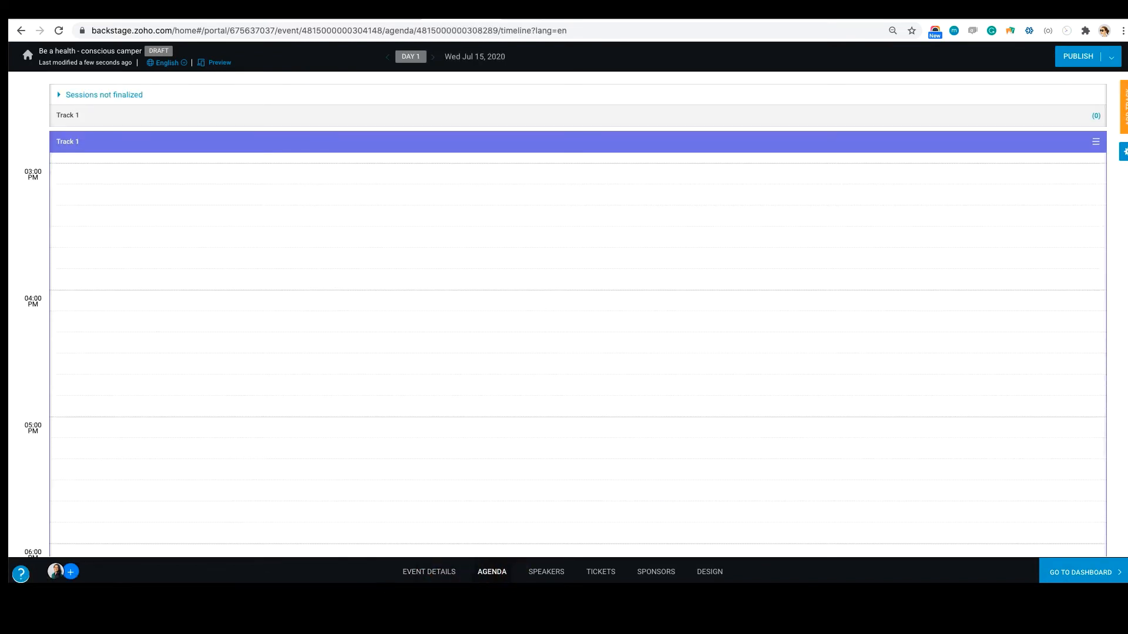
pyautogui.doubleClick(135, 176)
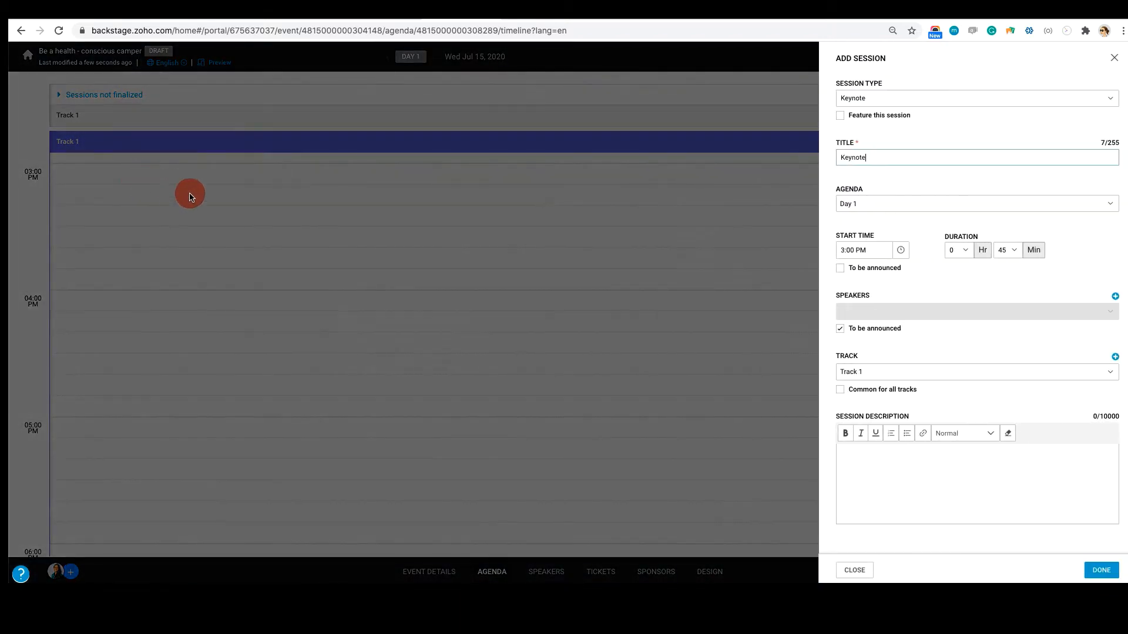
pyautogui.click(915, 98)
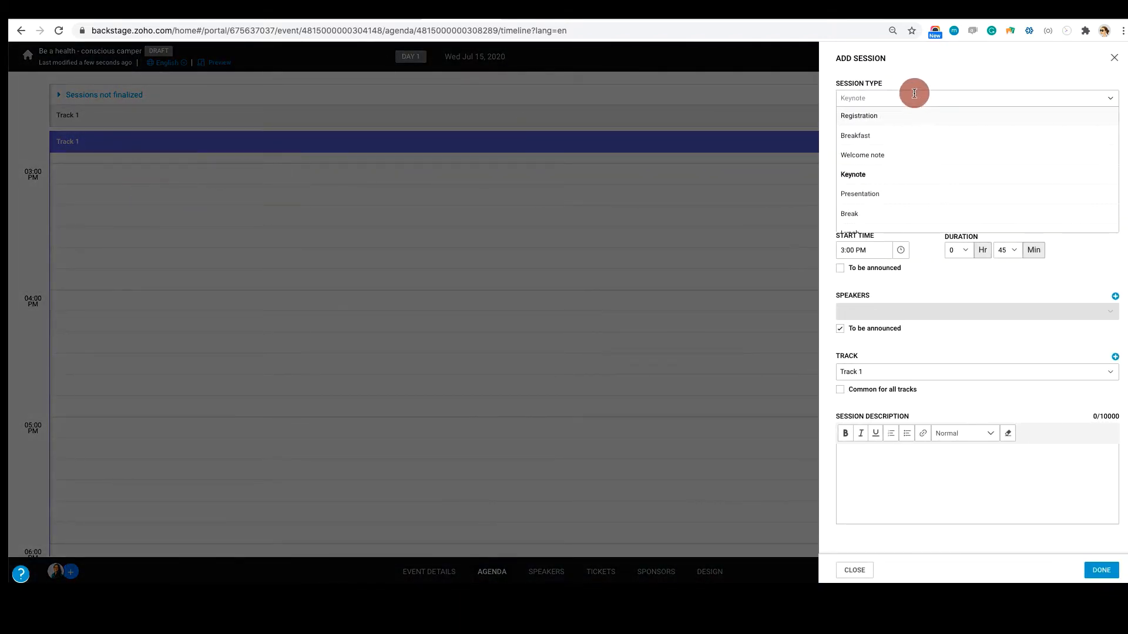
pyautogui.click(869, 155)
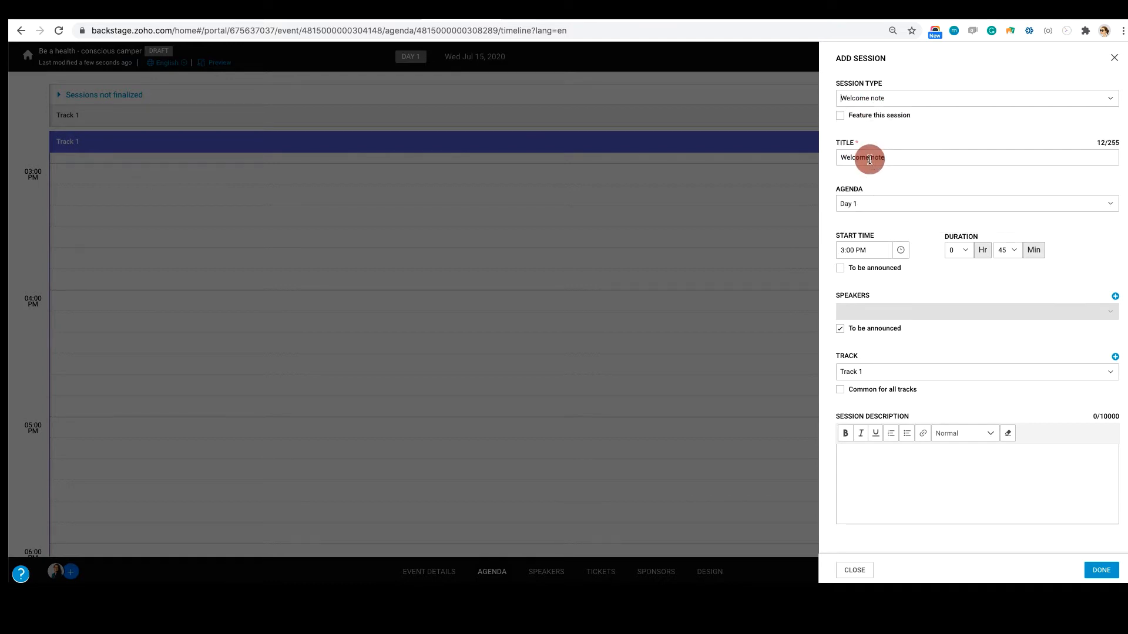
pyautogui.click(867, 211)
pyautogui.click(1014, 280)
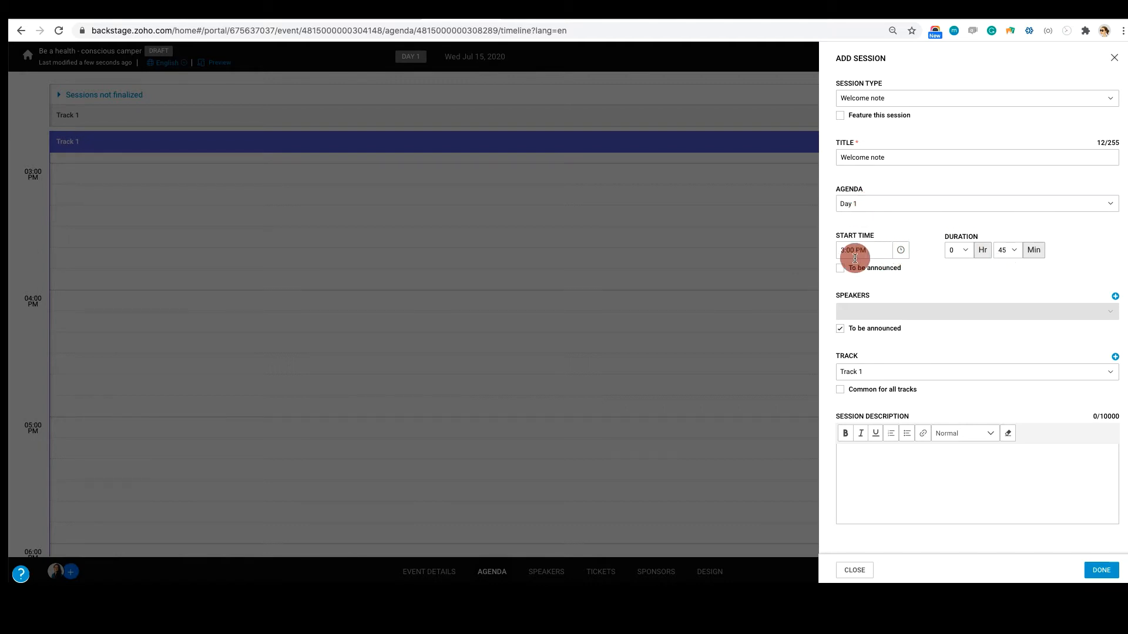
pyautogui.click(1009, 253)
pyautogui.scroll(3, 1006, 288)
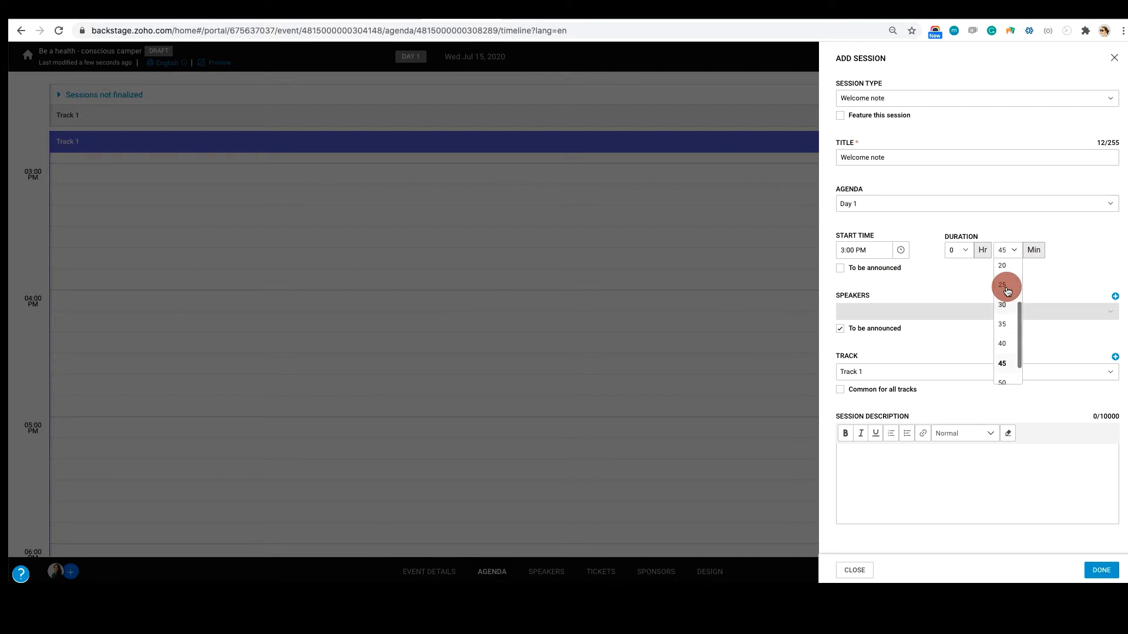
pyautogui.click(1005, 296)
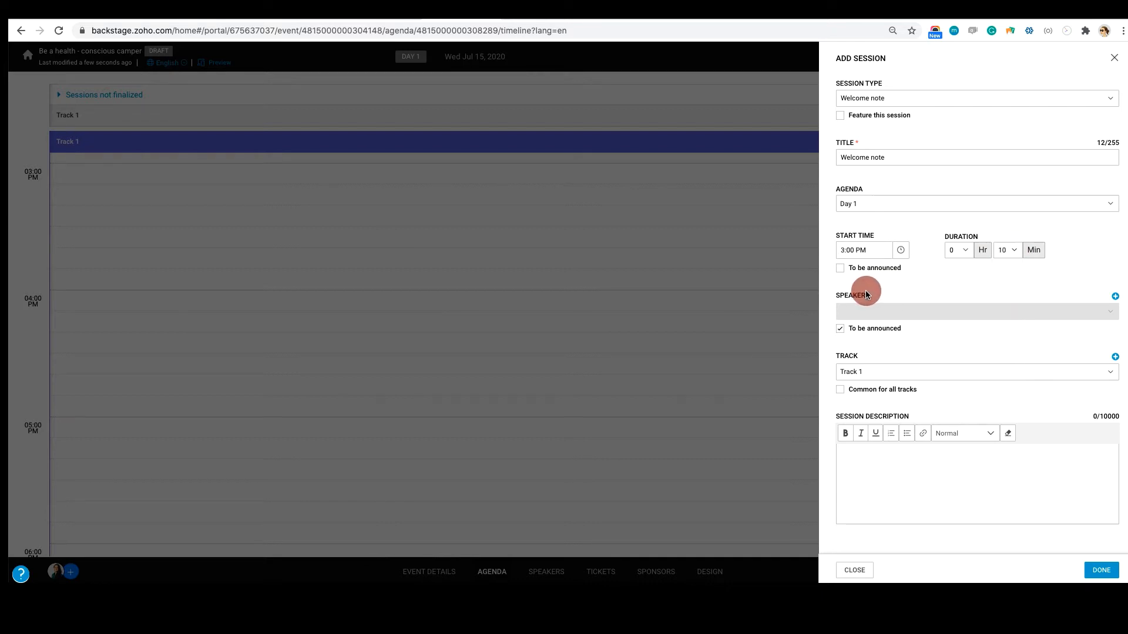
# Turn off the speaker's to-be-announced option and add a speaker to the Welcome note session by entering the speaker's email
pyautogui.click(840, 328)
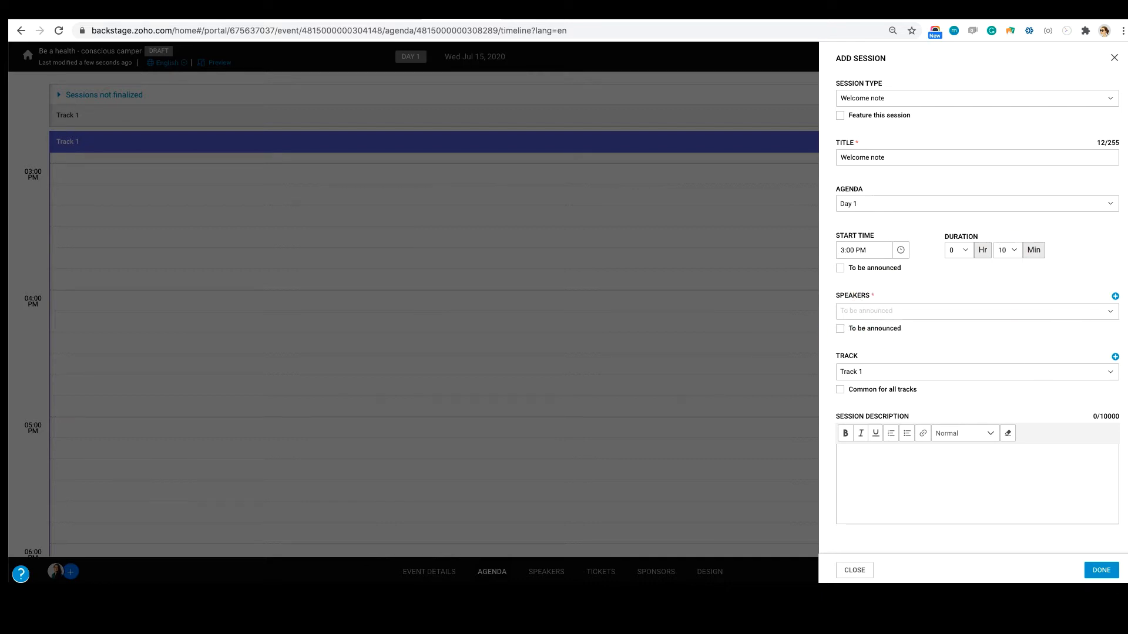
pyautogui.click(1115, 297)
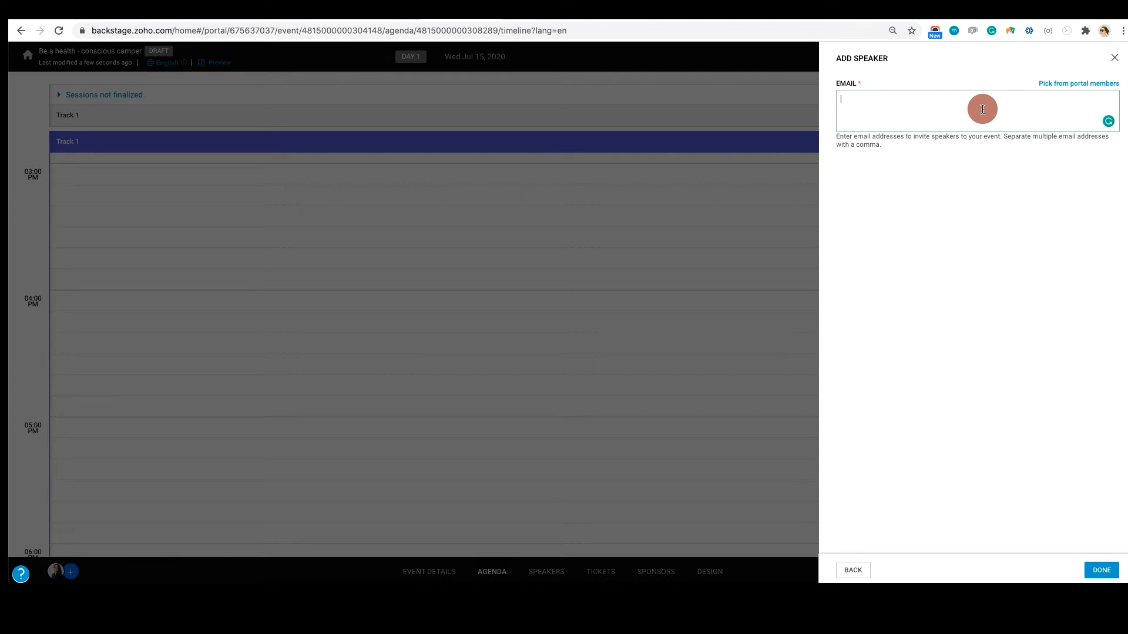
pyautogui.write('vaishnavi')
pyautogui.click(1104, 572)
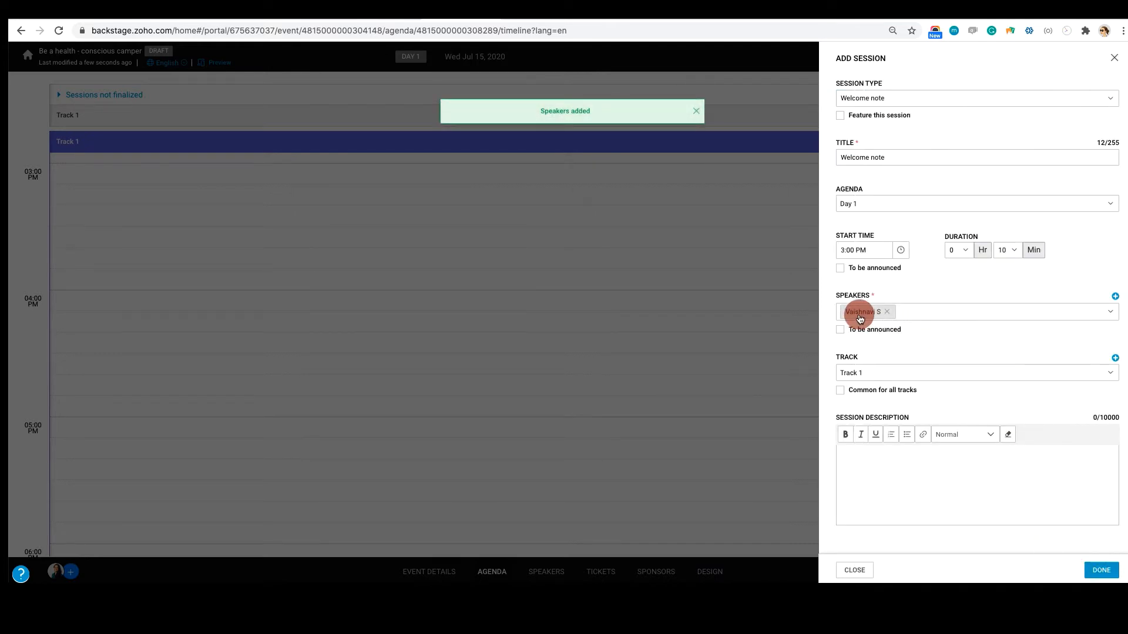
pyautogui.click(1115, 297)
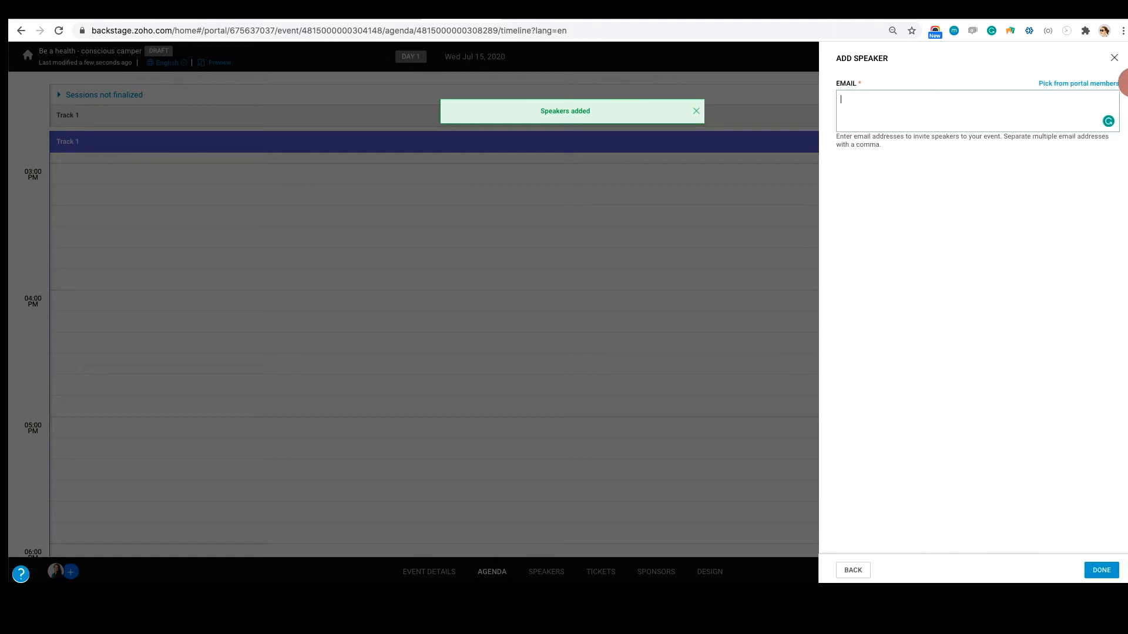
pyautogui.click(1114, 57)
# Keep the Welcome note session on Track 1 and save it to the agenda
pyautogui.click(917, 373)
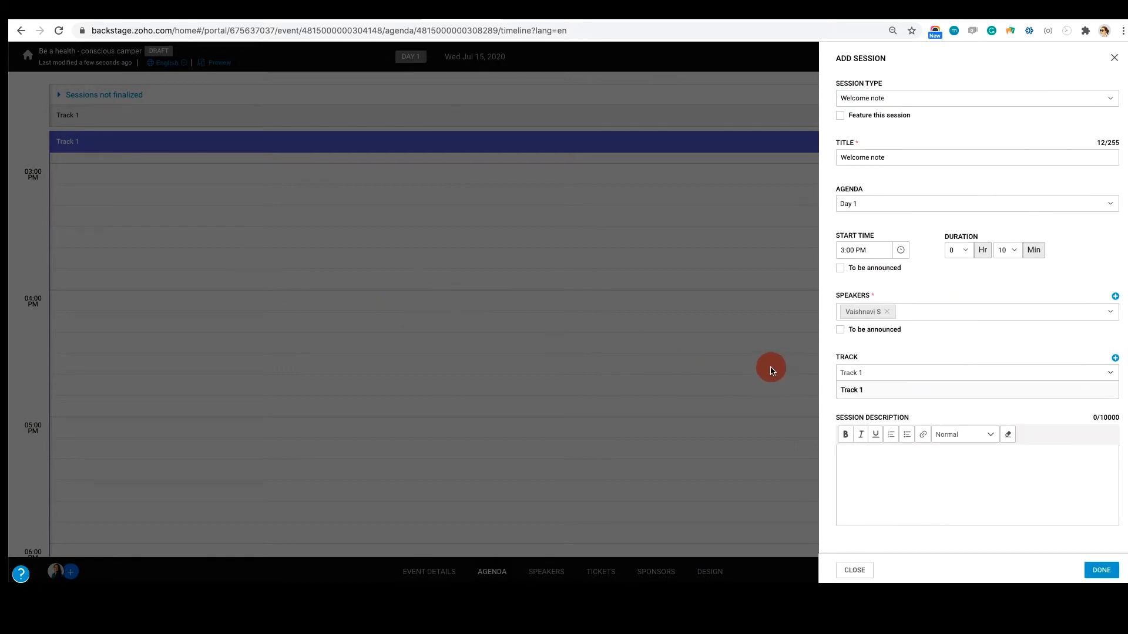
pyautogui.click(715, 361)
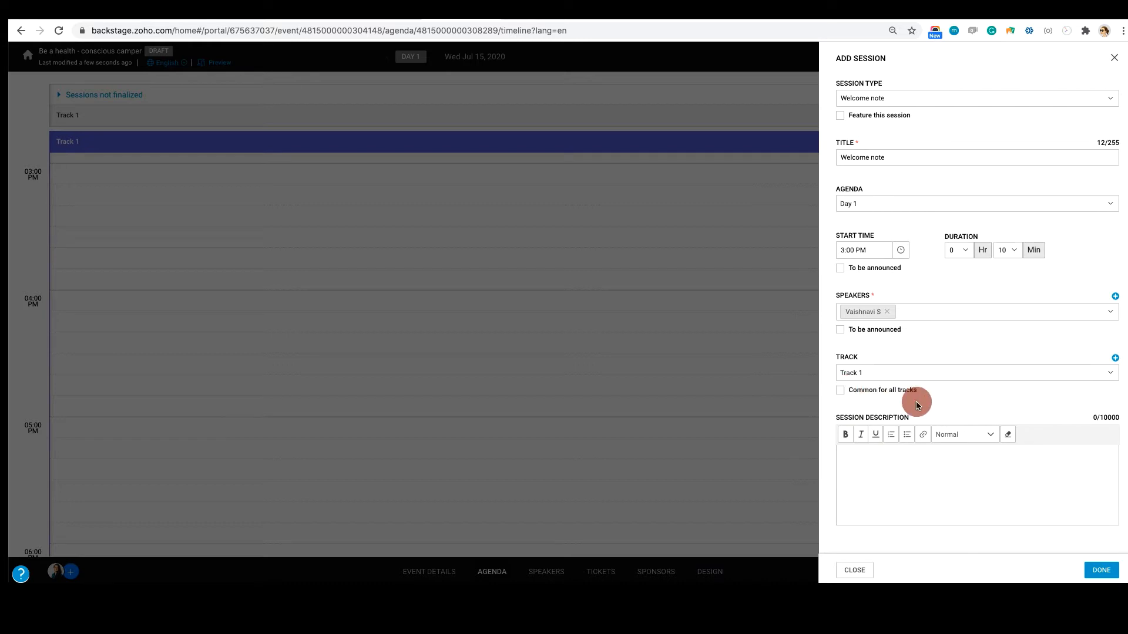
pyautogui.scroll(-1, 879, 474)
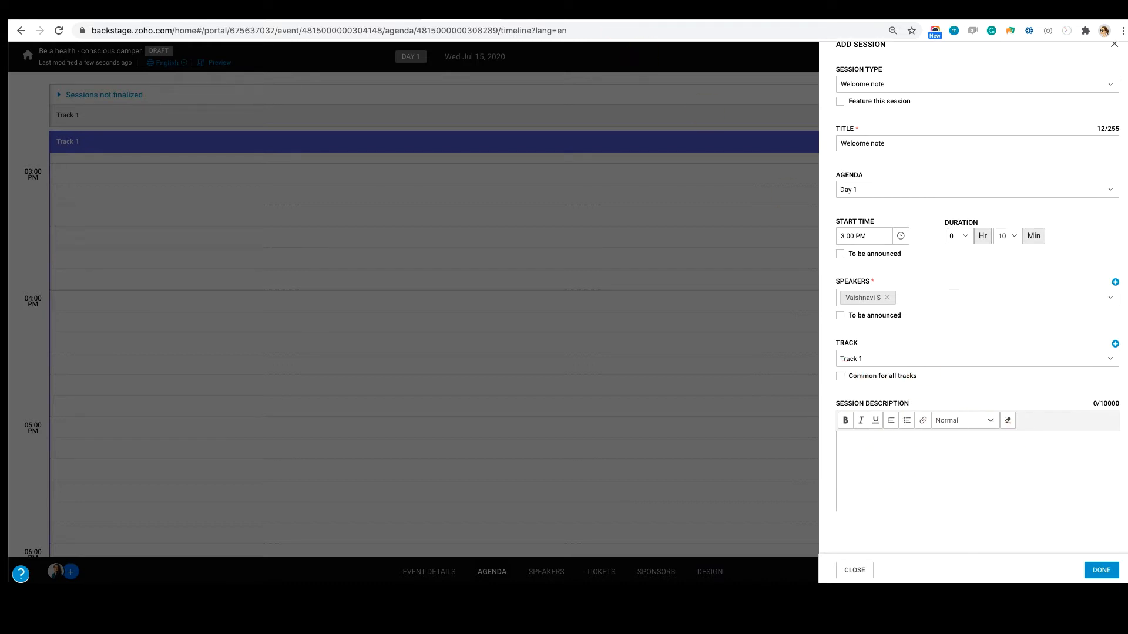
pyautogui.click(1088, 572)
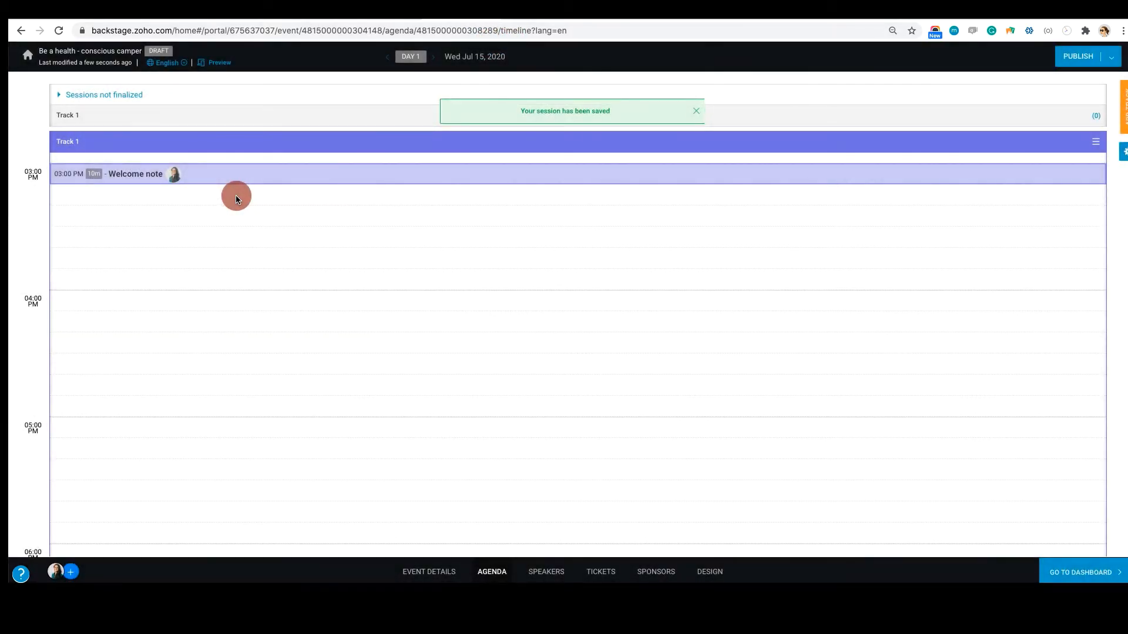
# Start a Presentation session at 3:10 PM on the Day 1 agenda with a duration of 30 minutes
pyautogui.click(236, 197)
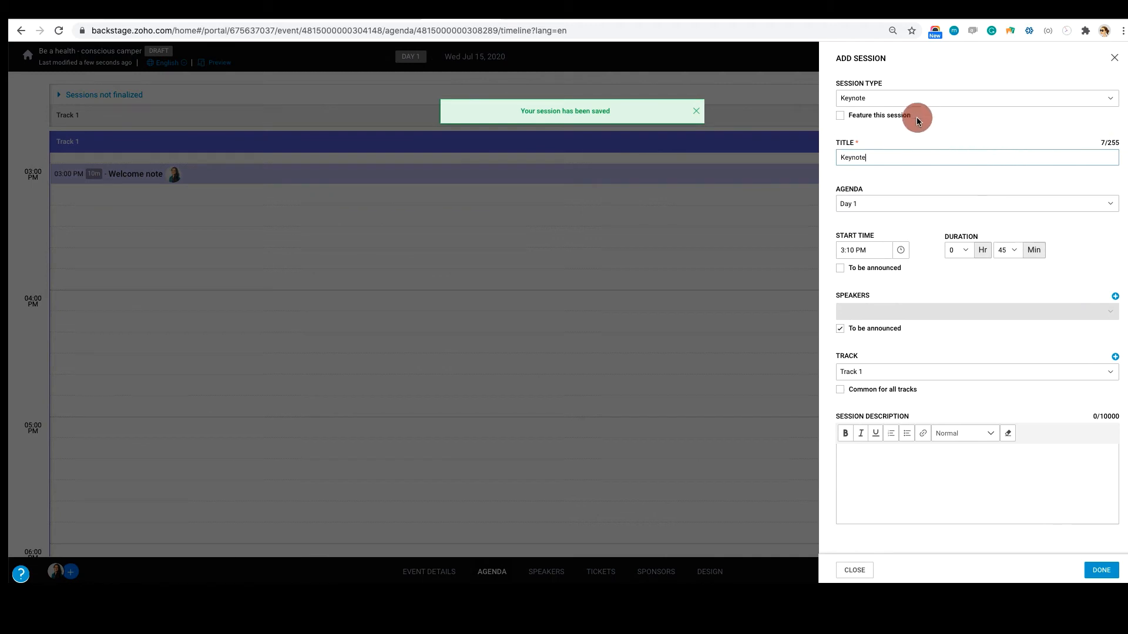
pyautogui.click(893, 97)
pyautogui.click(879, 198)
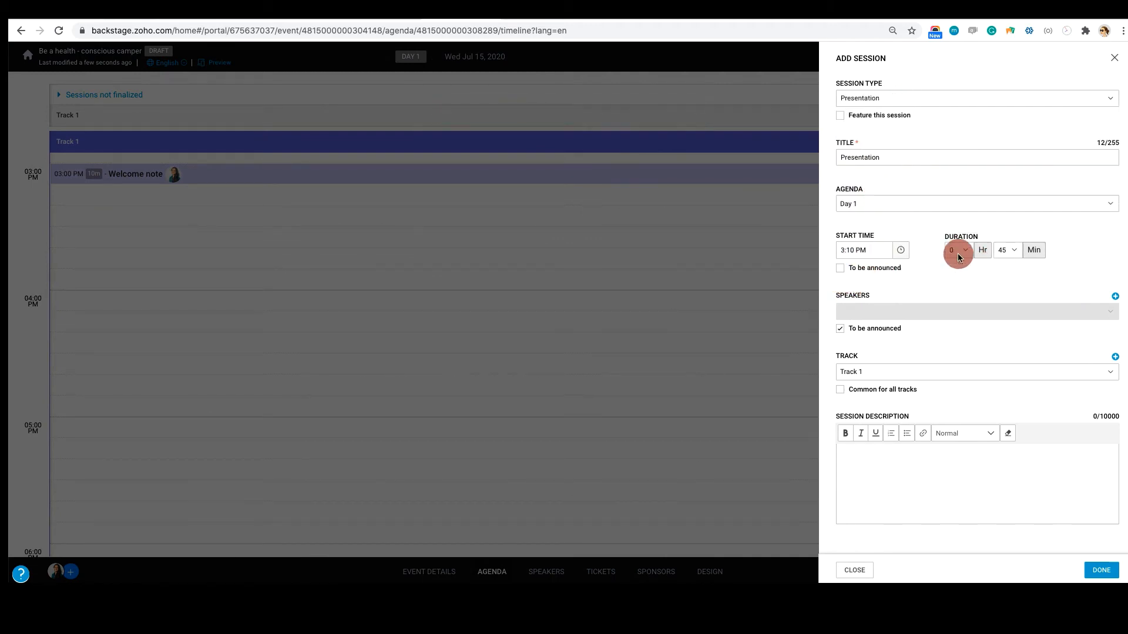
pyautogui.click(1008, 250)
pyautogui.click(1003, 274)
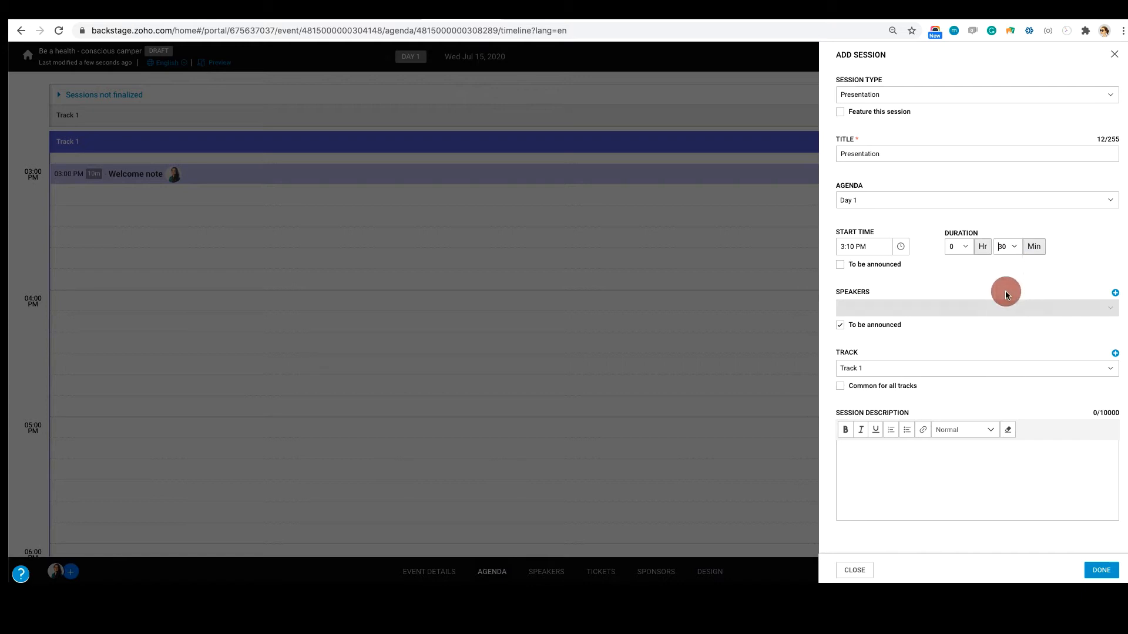
# Turn off the speaker's to-be-announced option and add a new speaker to the Presentation session by entering the speaker's email
pyautogui.click(840, 324)
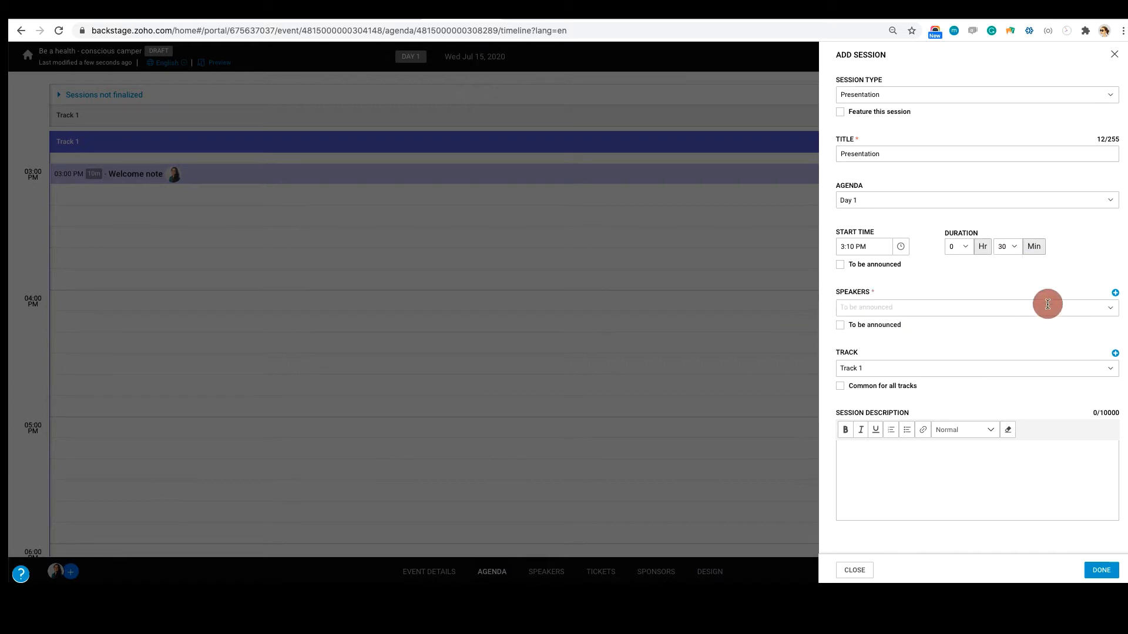
pyautogui.click(1115, 293)
pyautogui.write('priya')
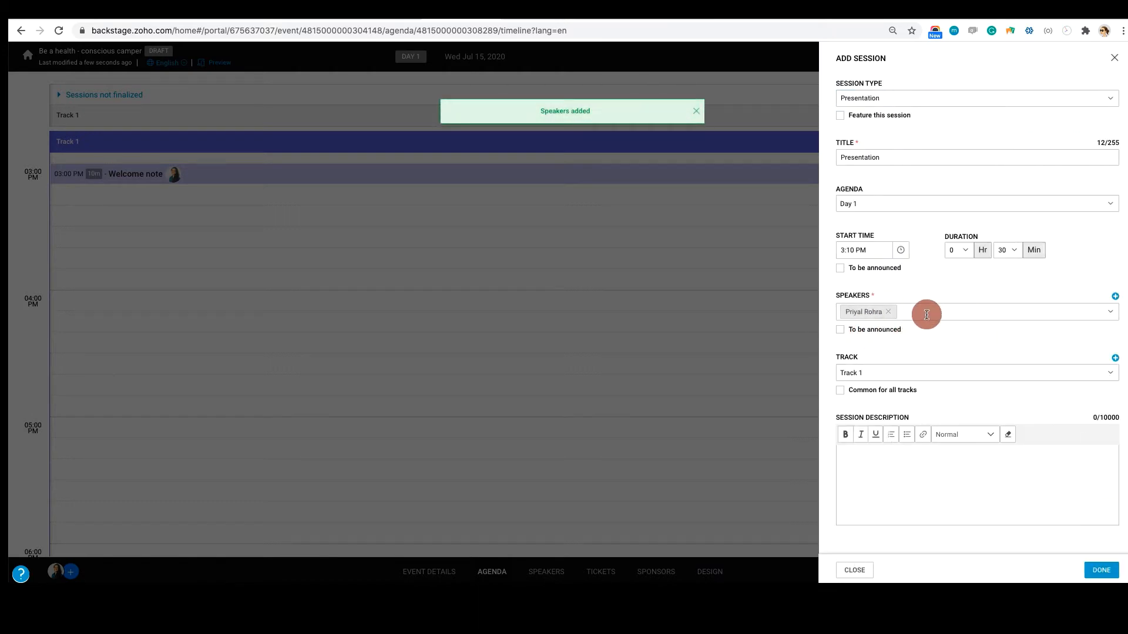
pyautogui.click(1103, 312)
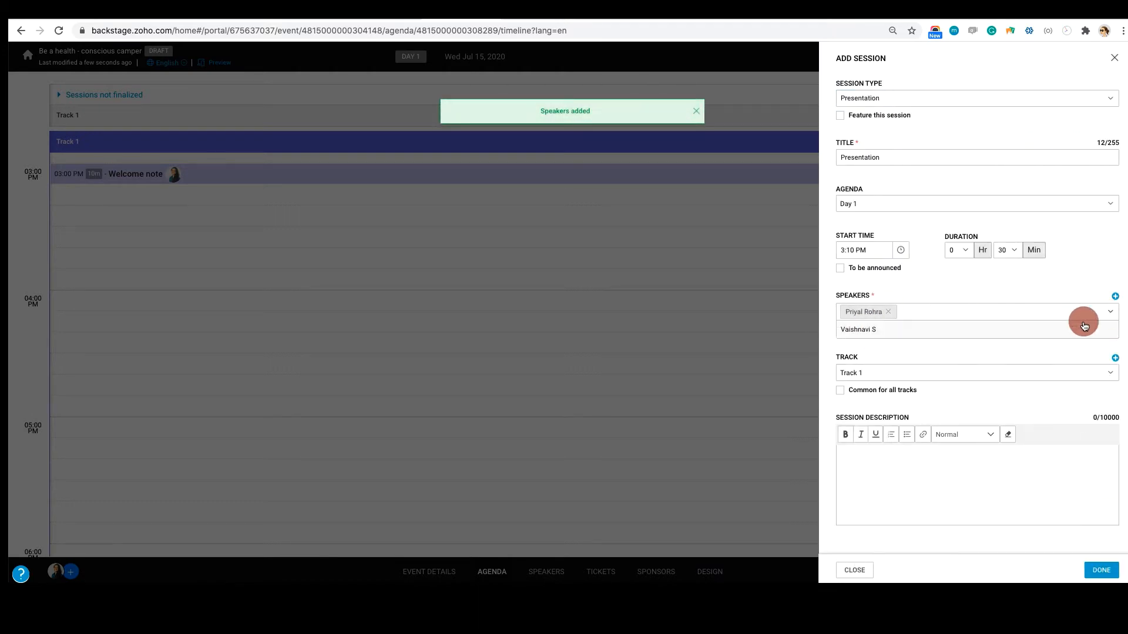
pyautogui.click(904, 346)
# Paste the session description about fitness tips and training articles, title the session "Outdoor fitness exercises." and save it
pyautogui.write('Sculpt your core and build strong muscles with these fitness tips and training articles. From challenging workouts to recovery tactics, keep your body in tip-top shape with expert advice.')
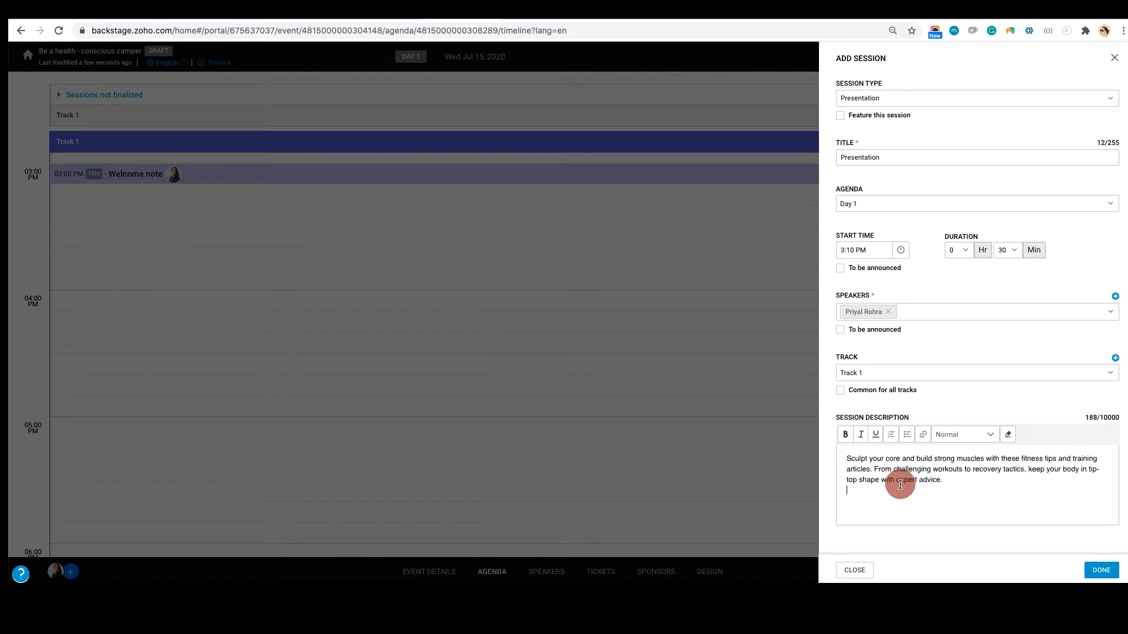
pyautogui.doubleClick(888, 154)
pyautogui.press('BackSpace')
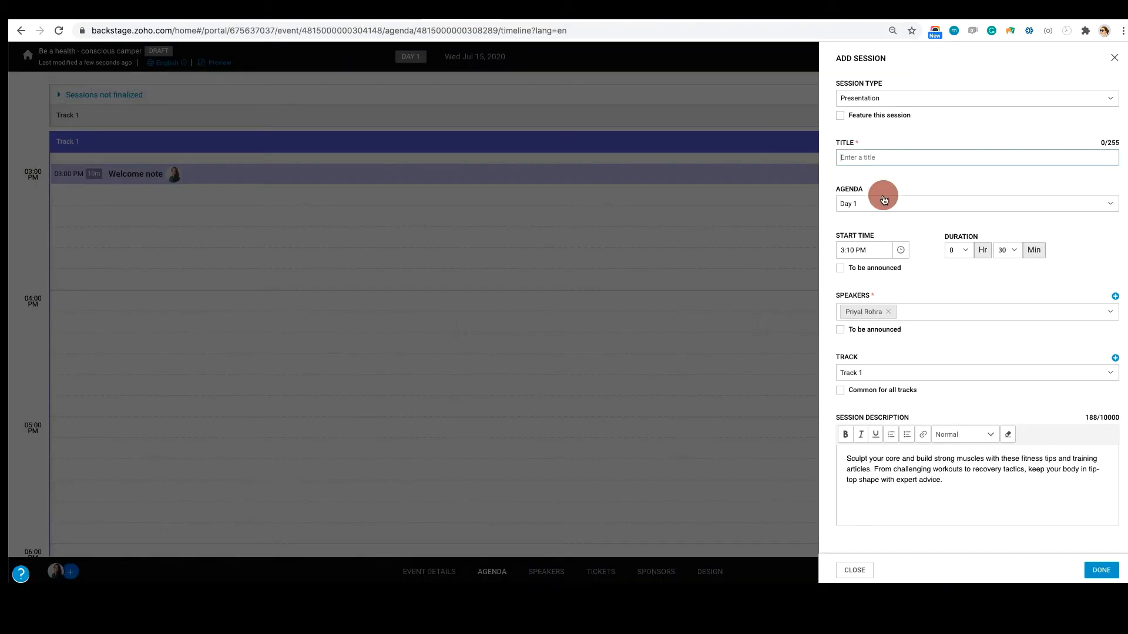
pyautogui.write('Outdoor fitness exe')
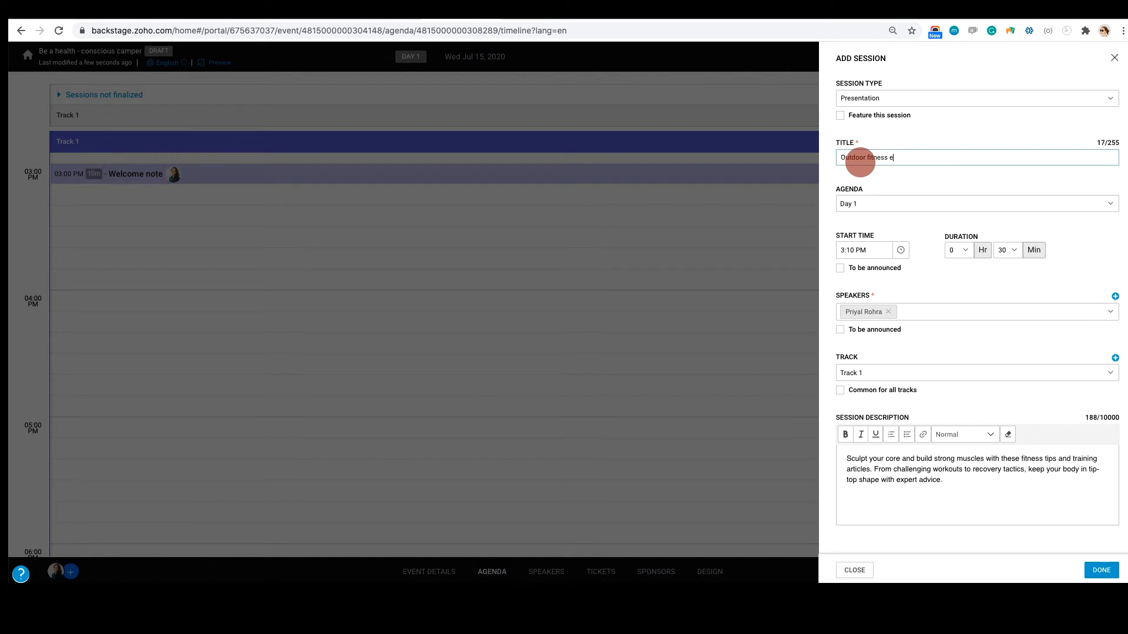
pyautogui.write('rcises.')
pyautogui.click(1099, 570)
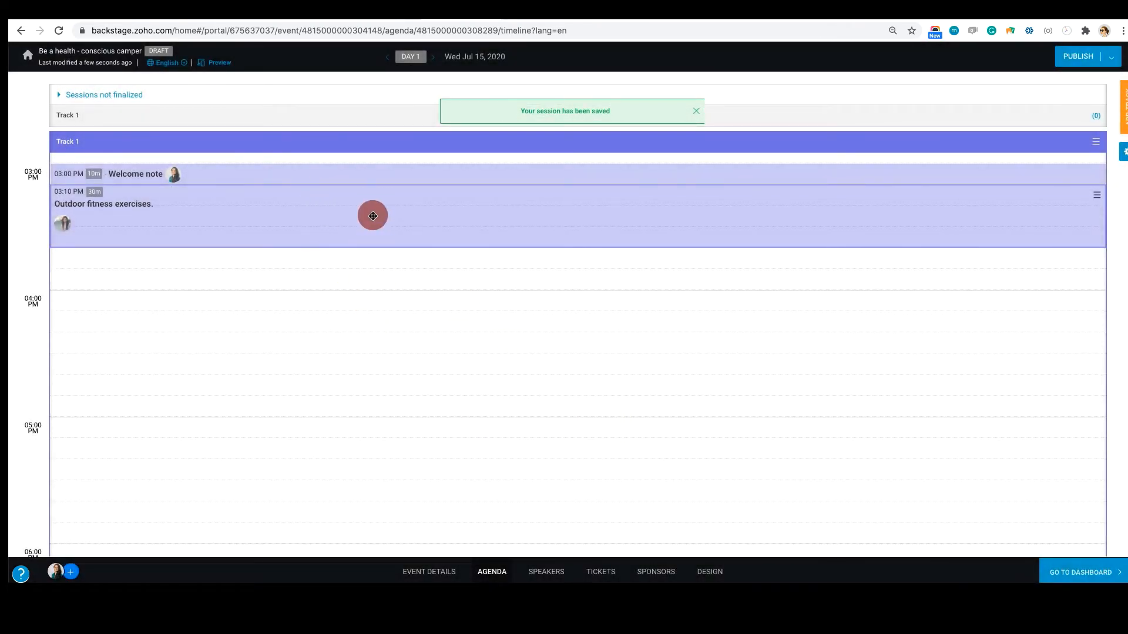
# Add Track 2 alongside Track 1 on the Day 1 agenda and open the event's speakers list
pyautogui.scroll(3, 372, 216)
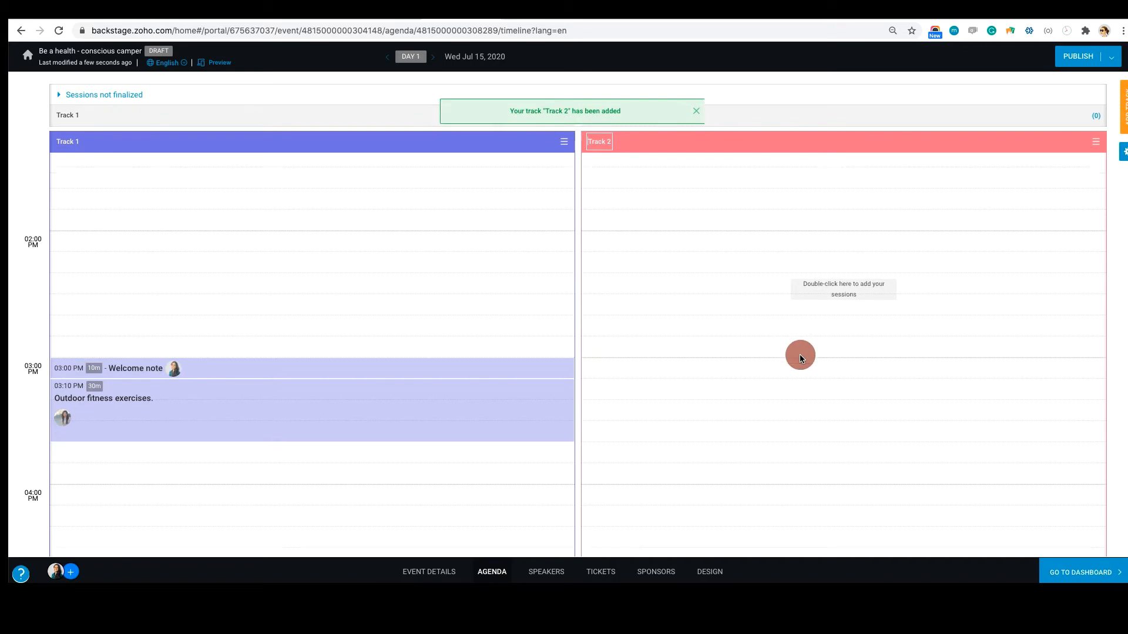
pyautogui.scroll(-3, 799, 354)
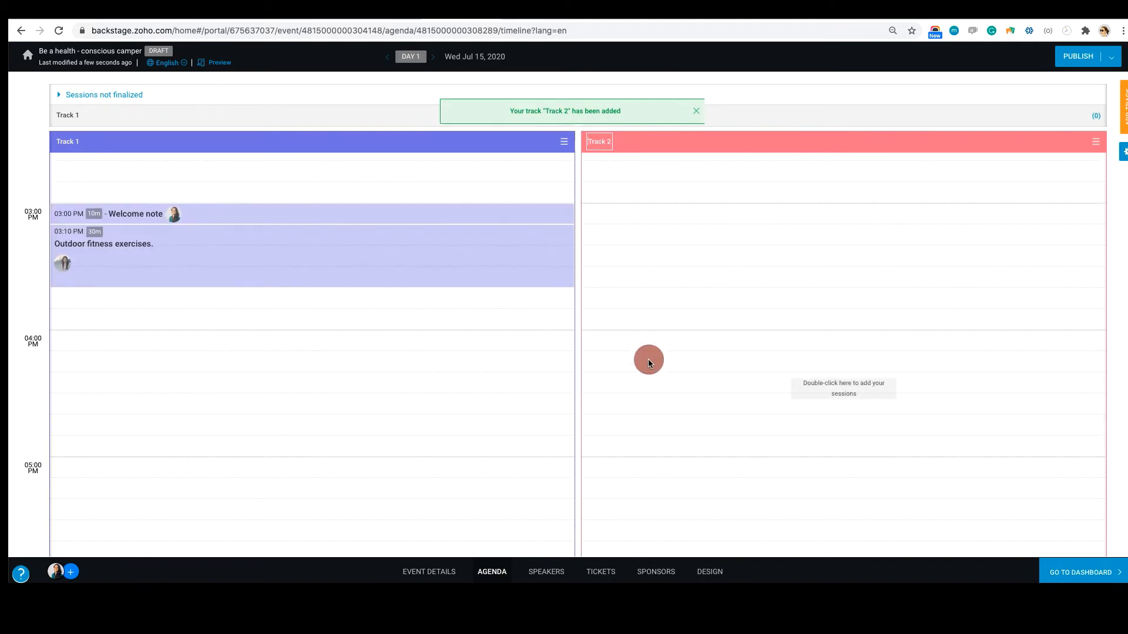
pyautogui.click(546, 572)
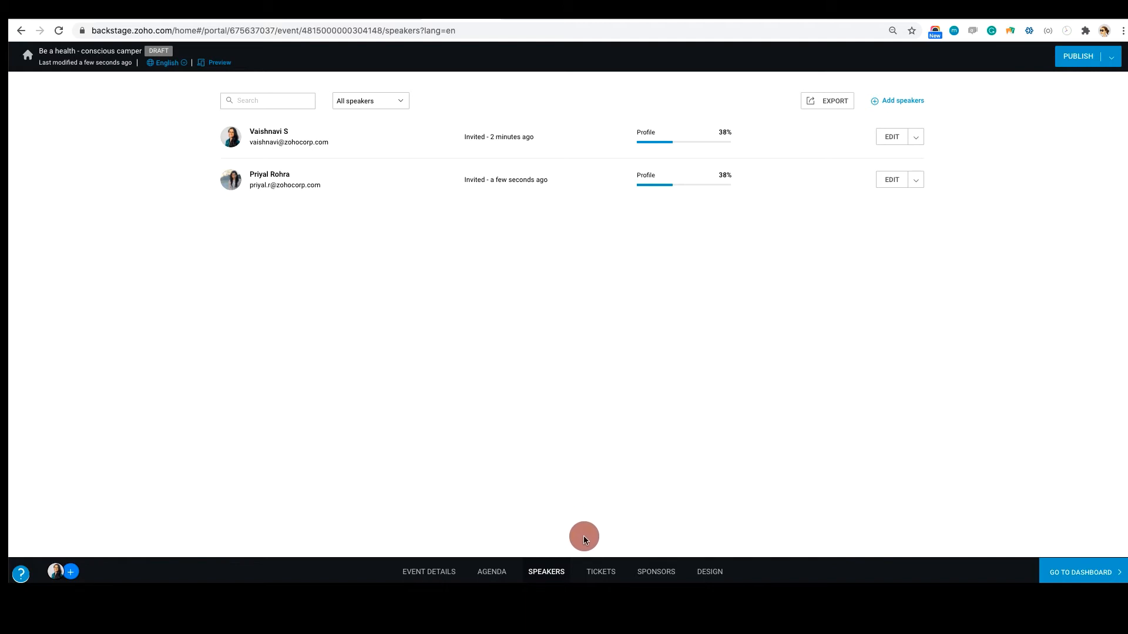
# Open the event's ticket setup and examine the configured Stripe gateway and the other payment gateways that can be added
pyautogui.click(600, 573)
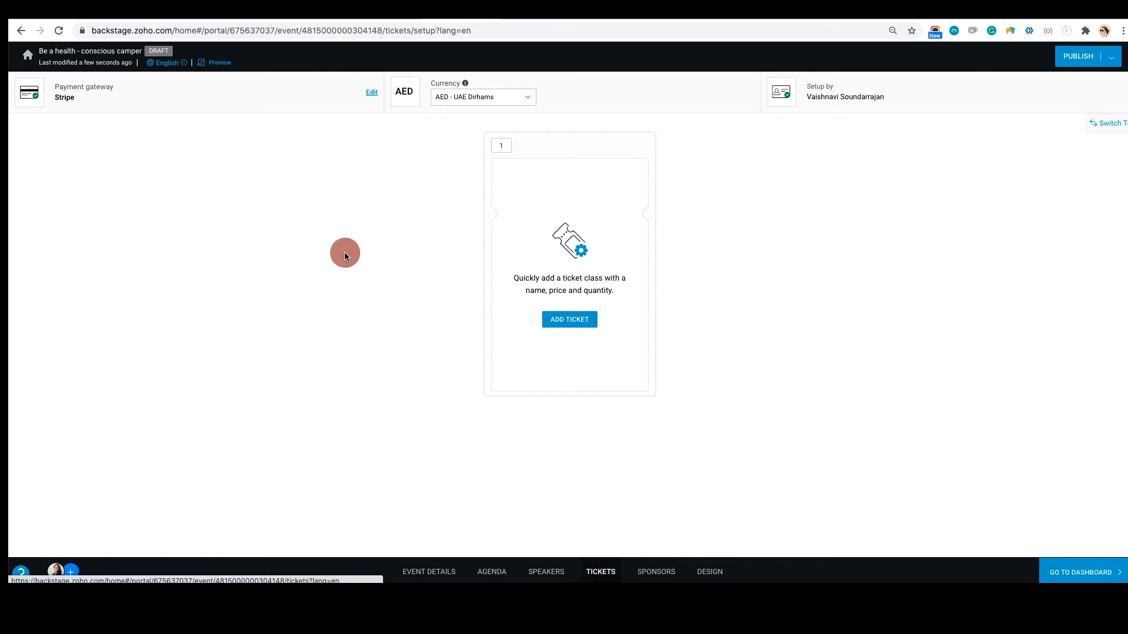
pyautogui.click(372, 93)
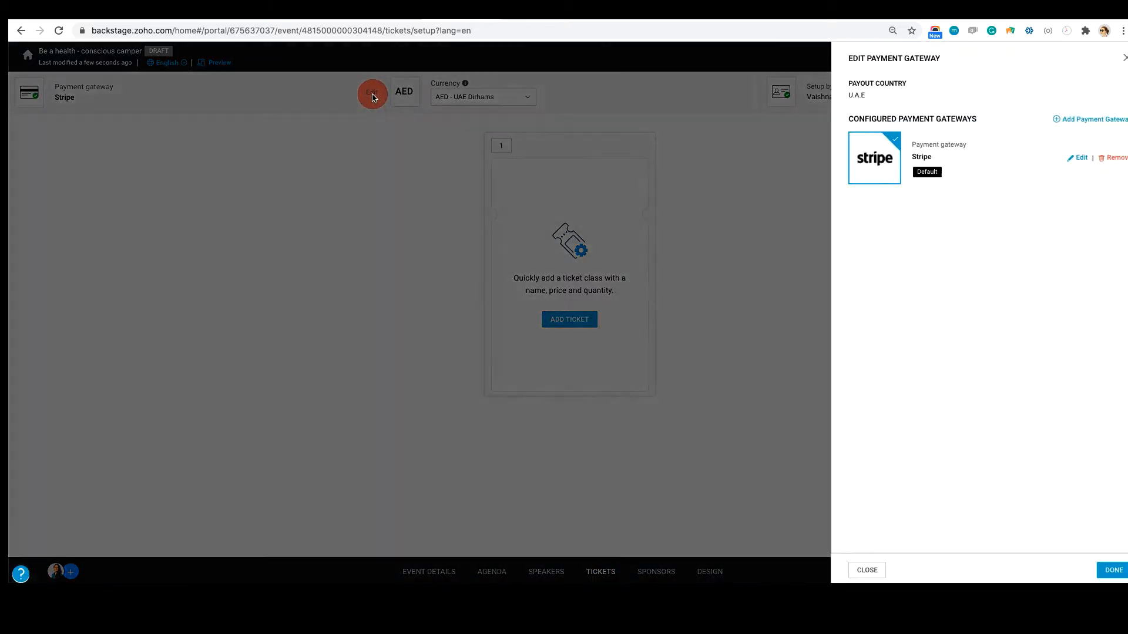
pyautogui.click(1092, 119)
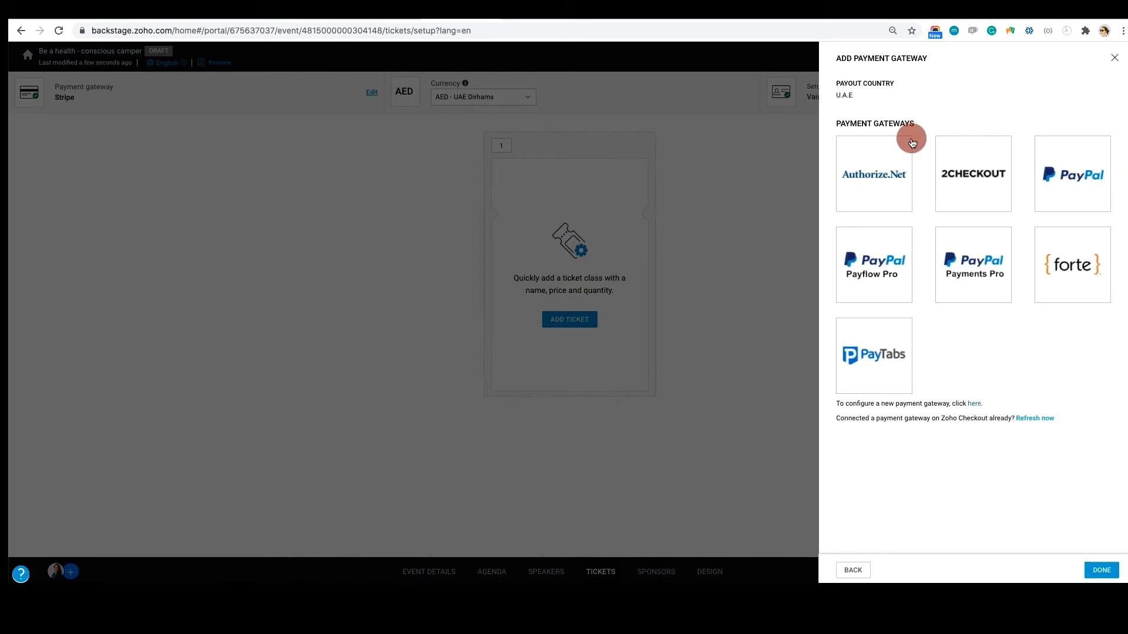
pyautogui.click(1112, 61)
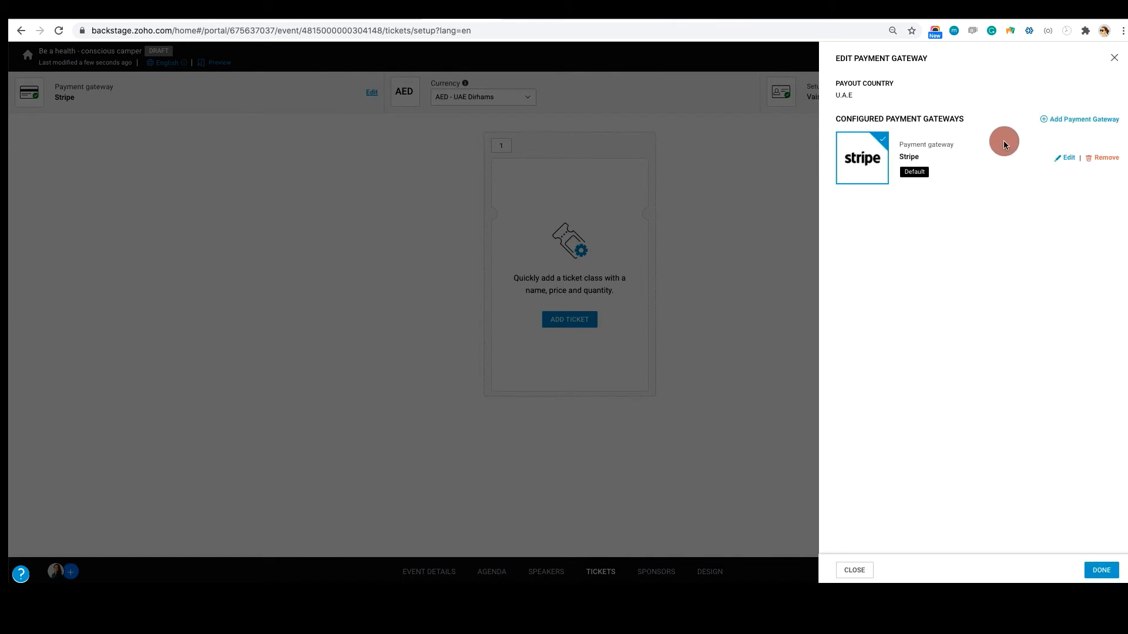
pyautogui.click(1100, 570)
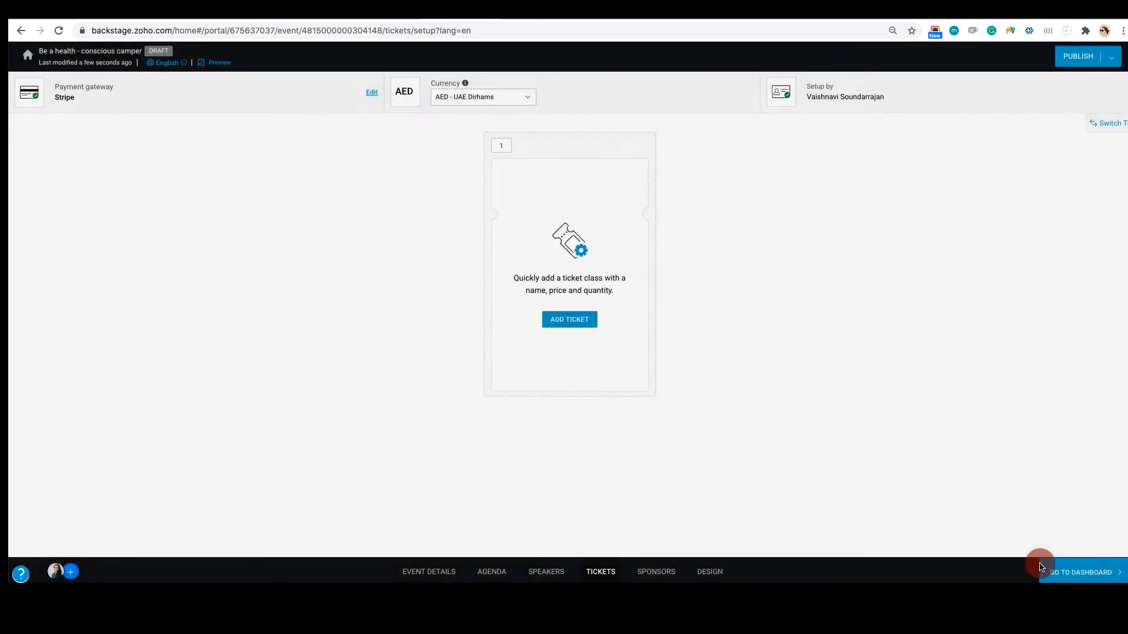
# Look through the available ticket currencies, leaving AED - UAE Dirhams selected
pyautogui.click(487, 98)
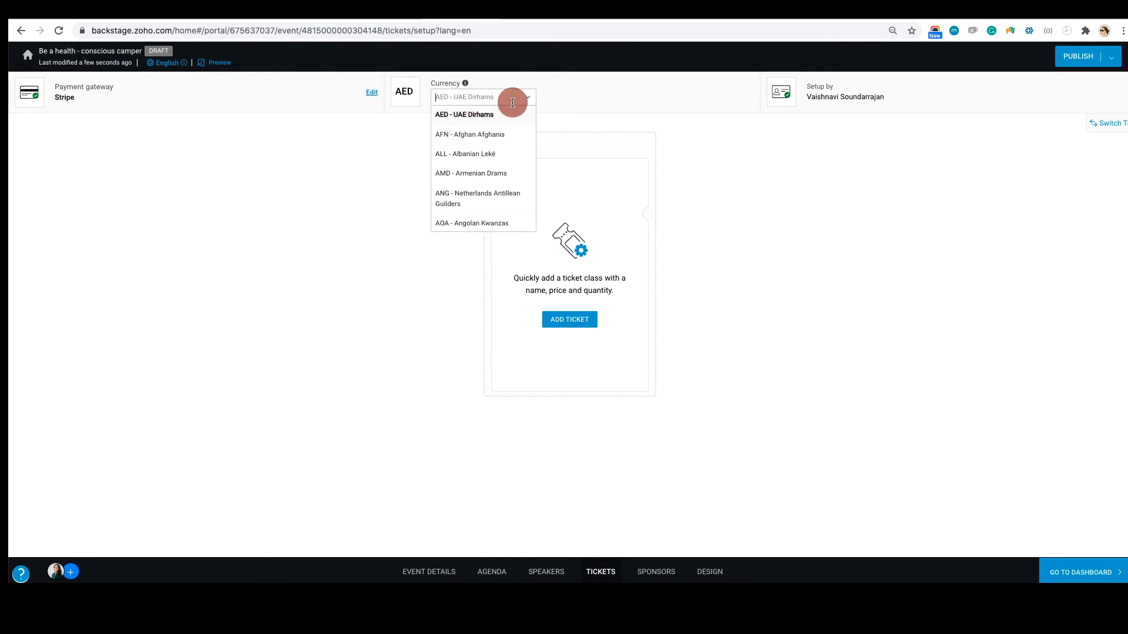
pyautogui.scroll(-2, 456, 226)
pyautogui.scroll(-5, 457, 226)
pyautogui.click(777, 274)
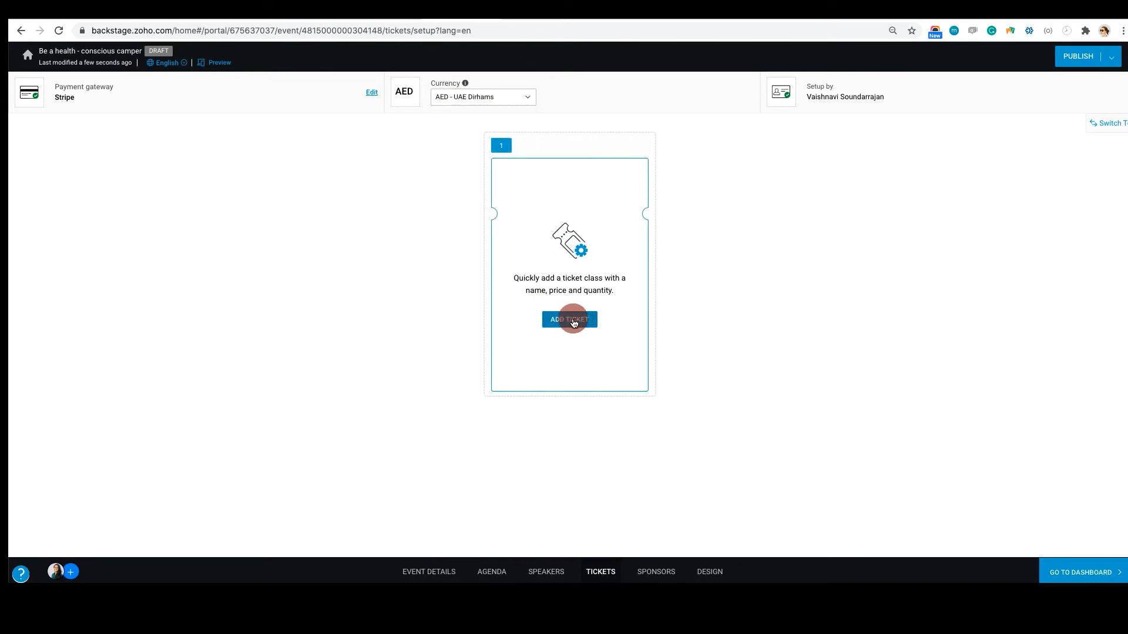
pyautogui.click(1104, 123)
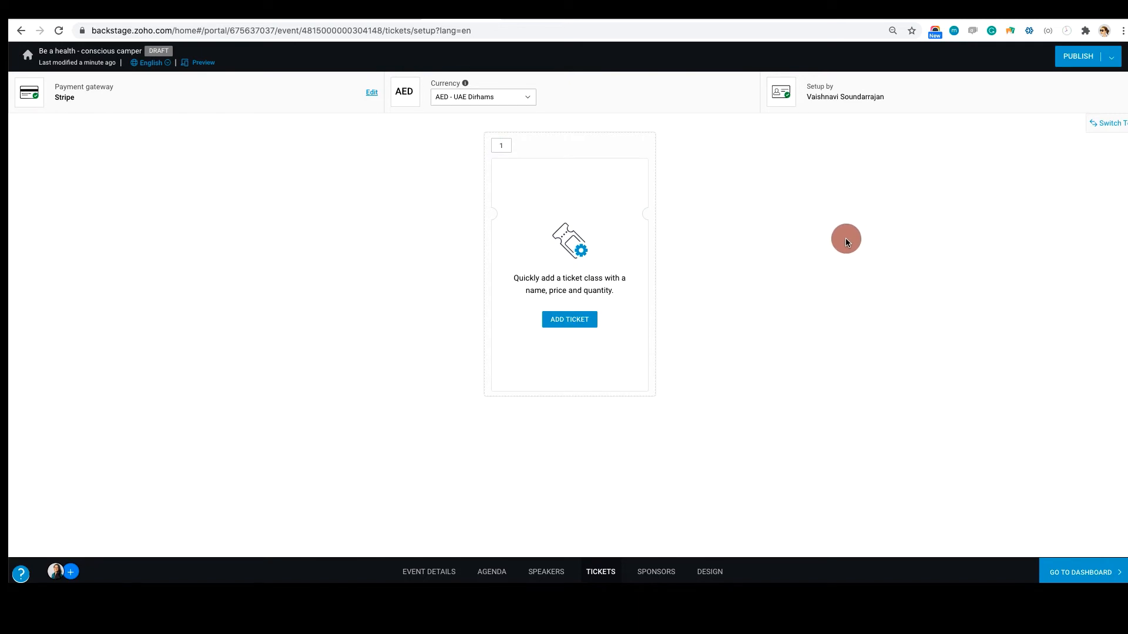
# Add and save a ticket class named "Early bird" with a quantity of 100 and a price of AED 100
pyautogui.click(576, 322)
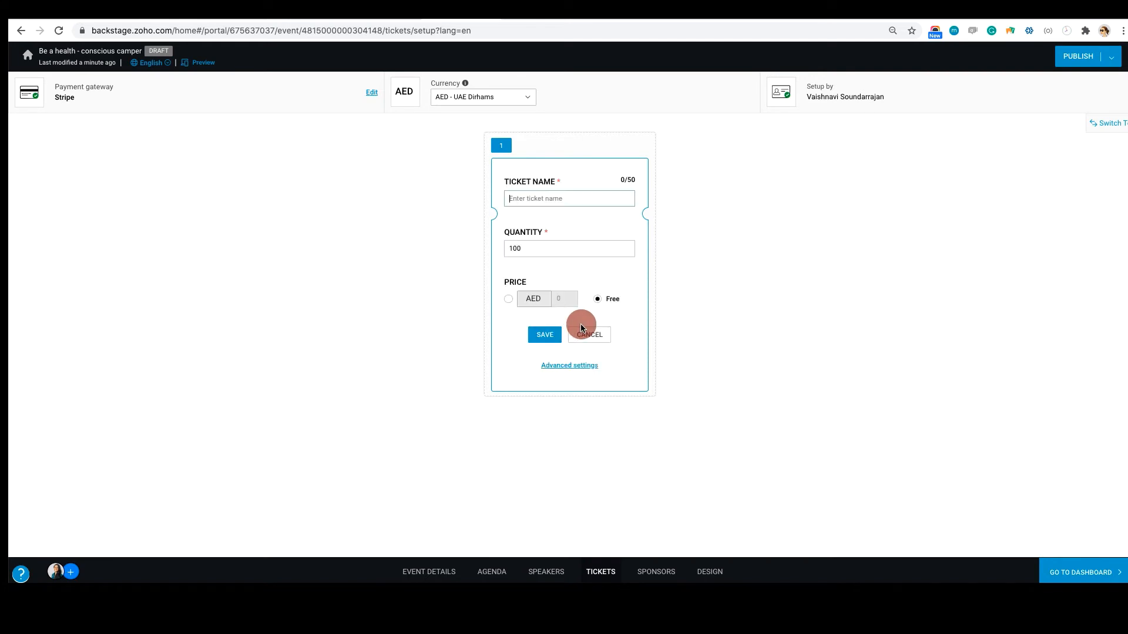
pyautogui.click(565, 202)
pyautogui.write('Eary')
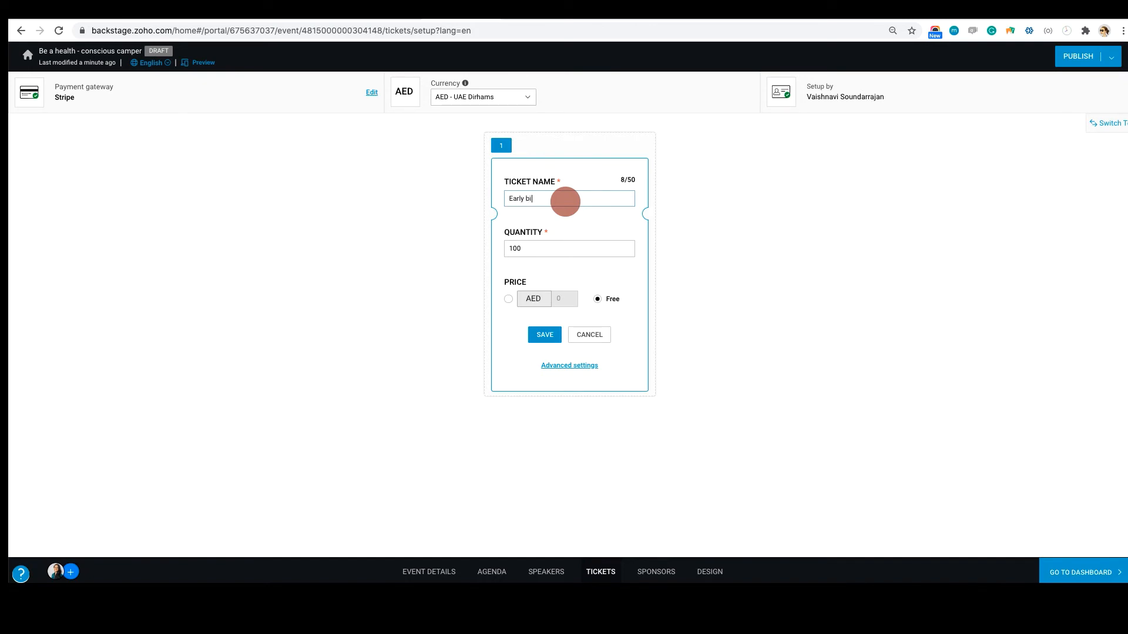
pyautogui.click(509, 299)
pyautogui.click(565, 299)
pyautogui.press('BackSpace')
pyautogui.write('1')
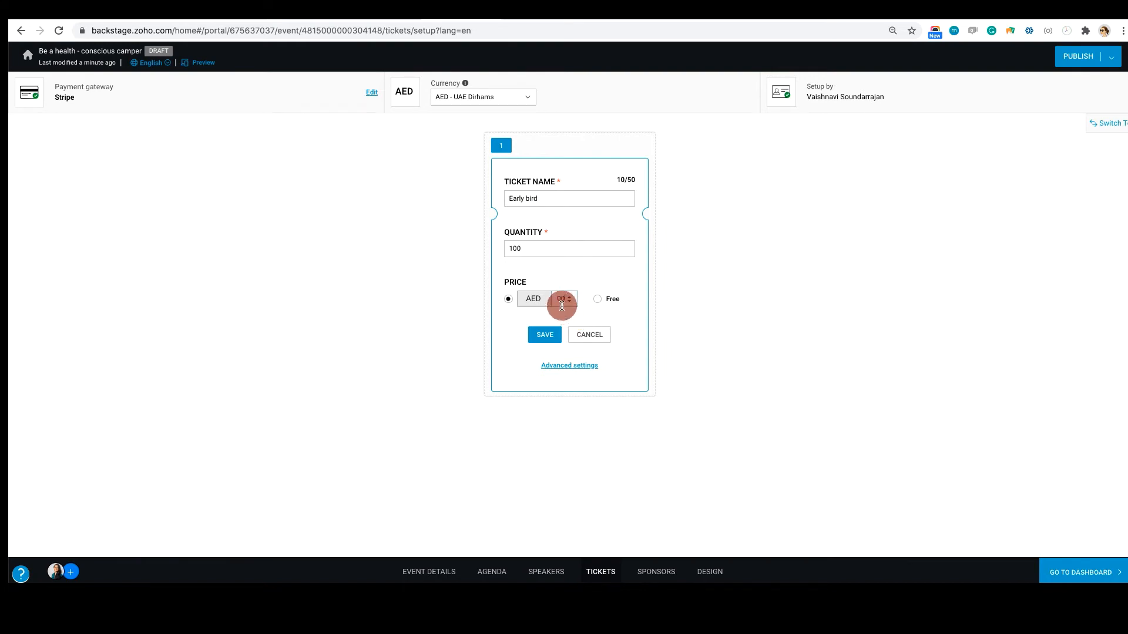
pyautogui.write('0')
pyautogui.click(545, 336)
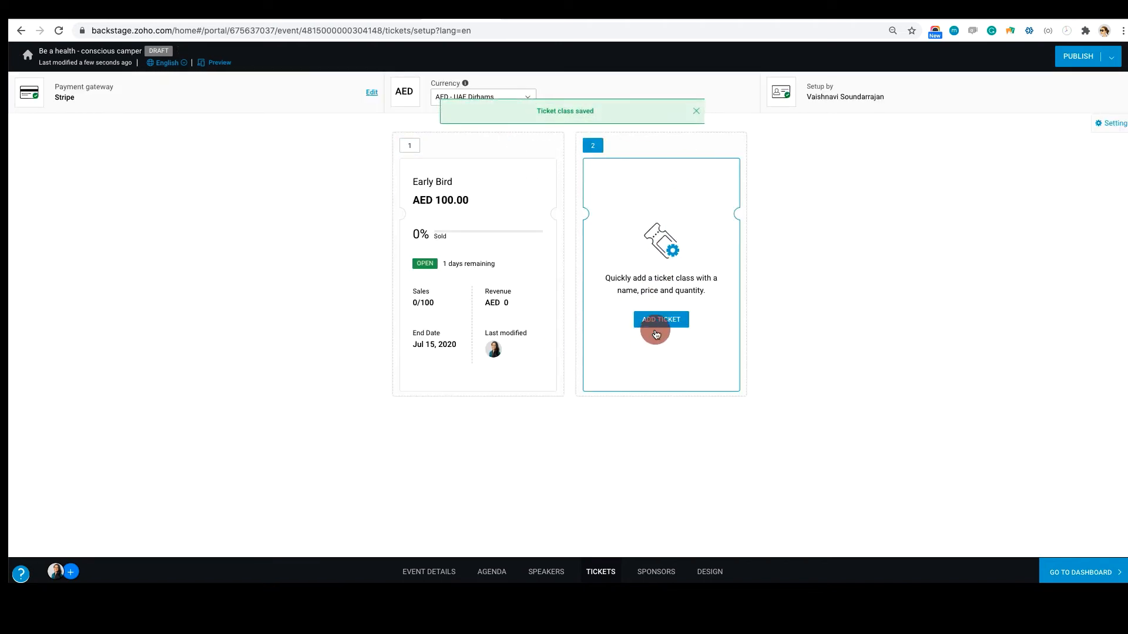
# Add and save a second ticket class named "Regular" with a quantity of 200 and a price of AED 200
pyautogui.click(660, 319)
pyautogui.write('Regular')
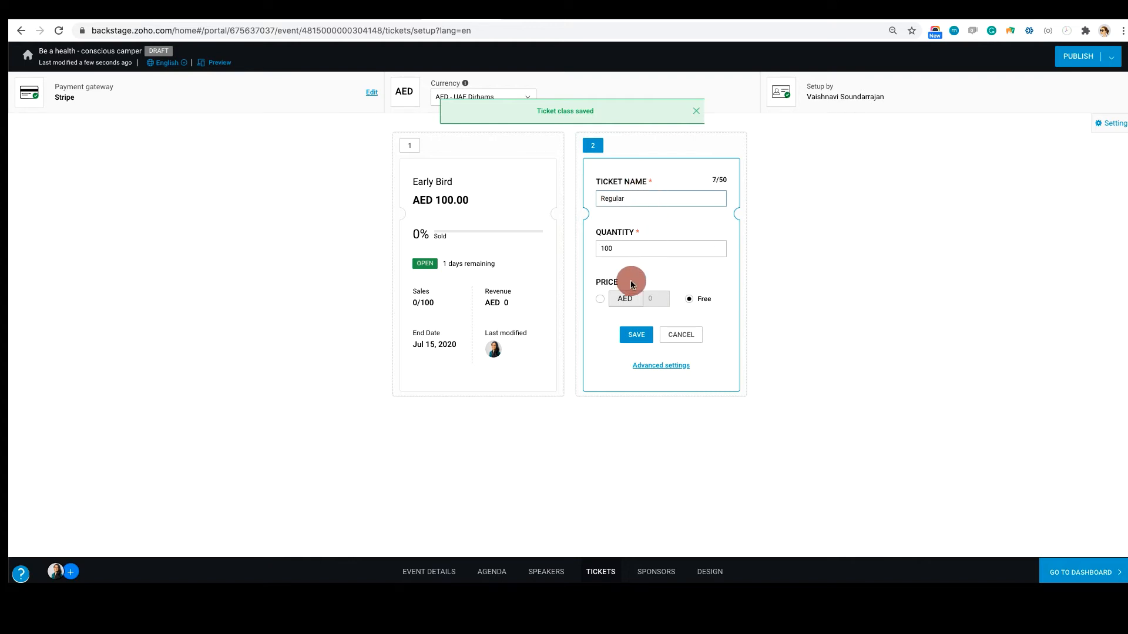
pyautogui.doubleClick(617, 249)
pyautogui.write('200')
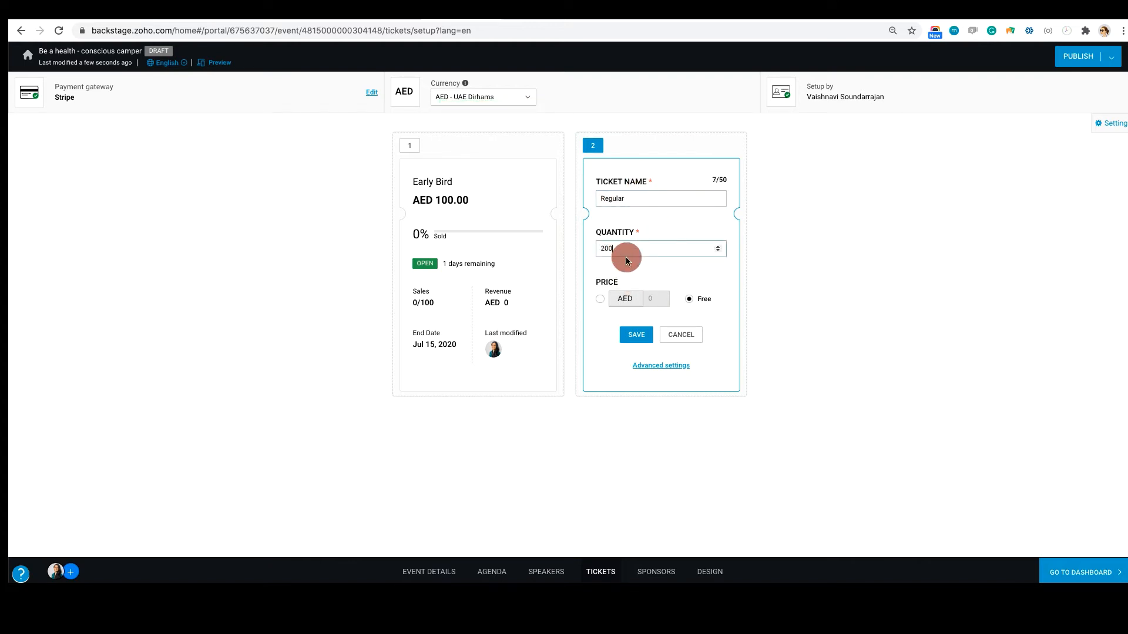
pyautogui.click(600, 299)
pyautogui.click(655, 300)
pyautogui.press('BackSpace')
pyautogui.write('200')
pyautogui.click(638, 336)
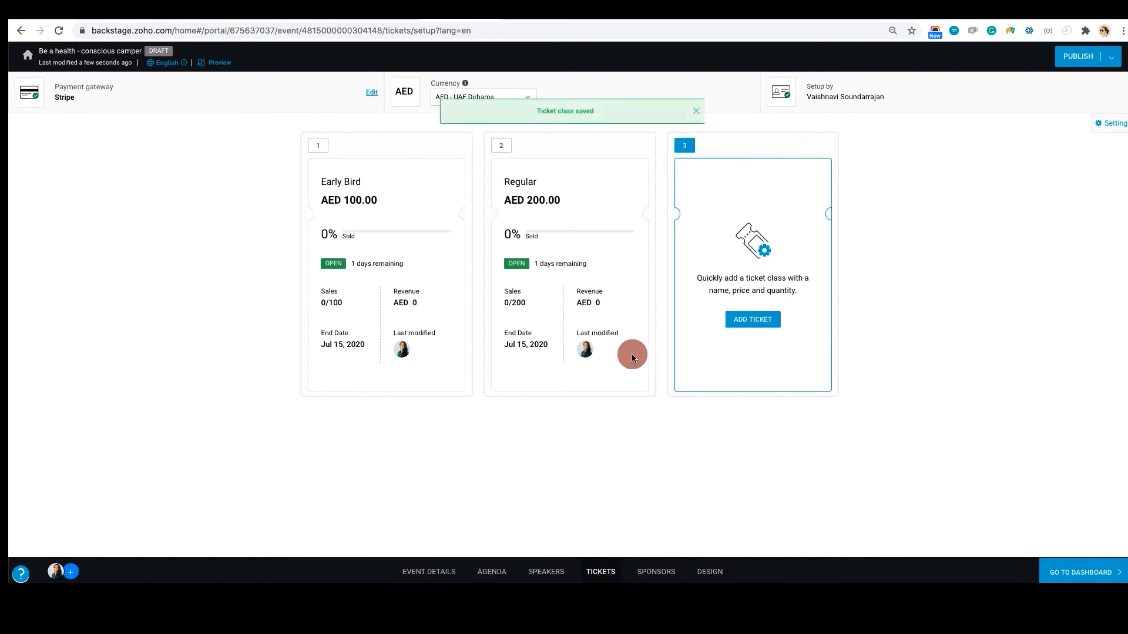
# Review the detailed settings of the Regular and Early Bird ticket classes, including buying limits and sales dates
pyautogui.click(604, 148)
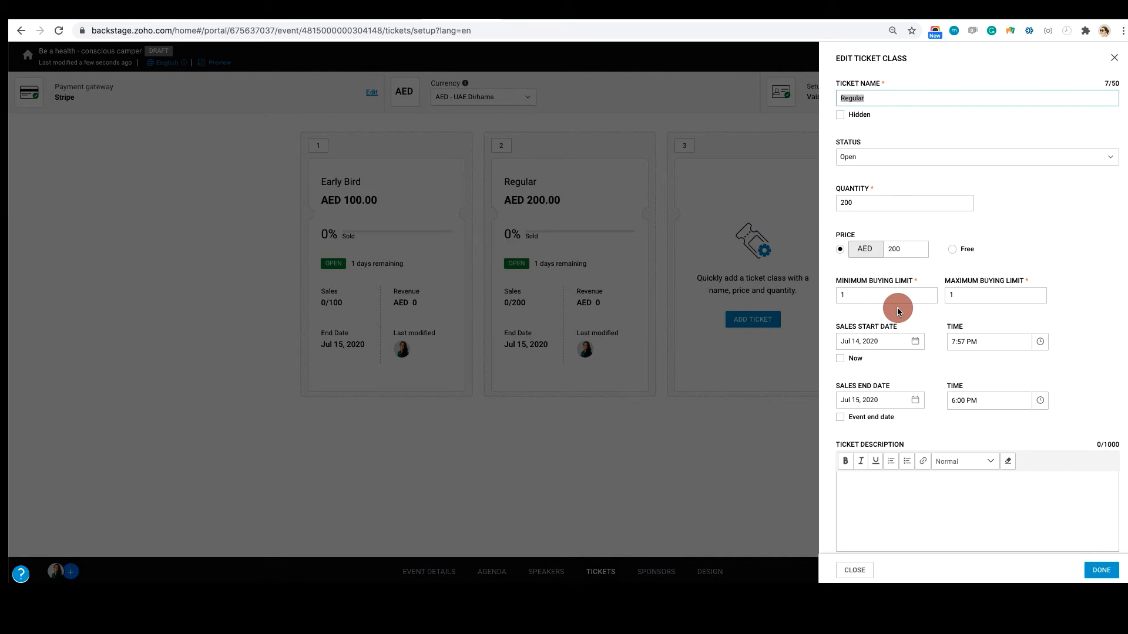
pyautogui.click(1099, 572)
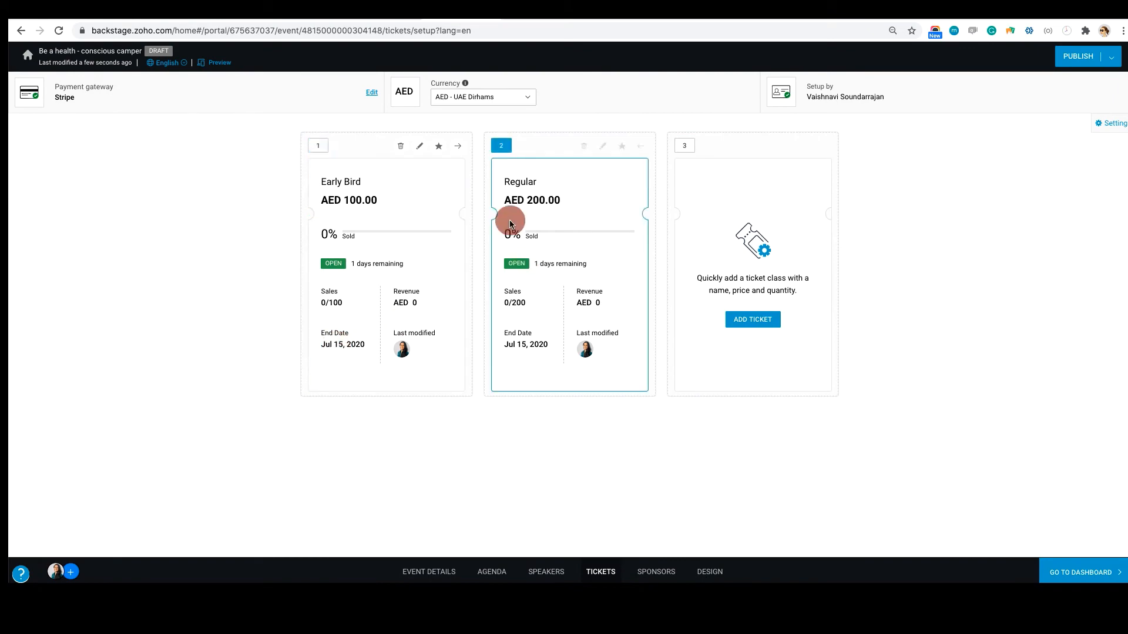
pyautogui.click(419, 146)
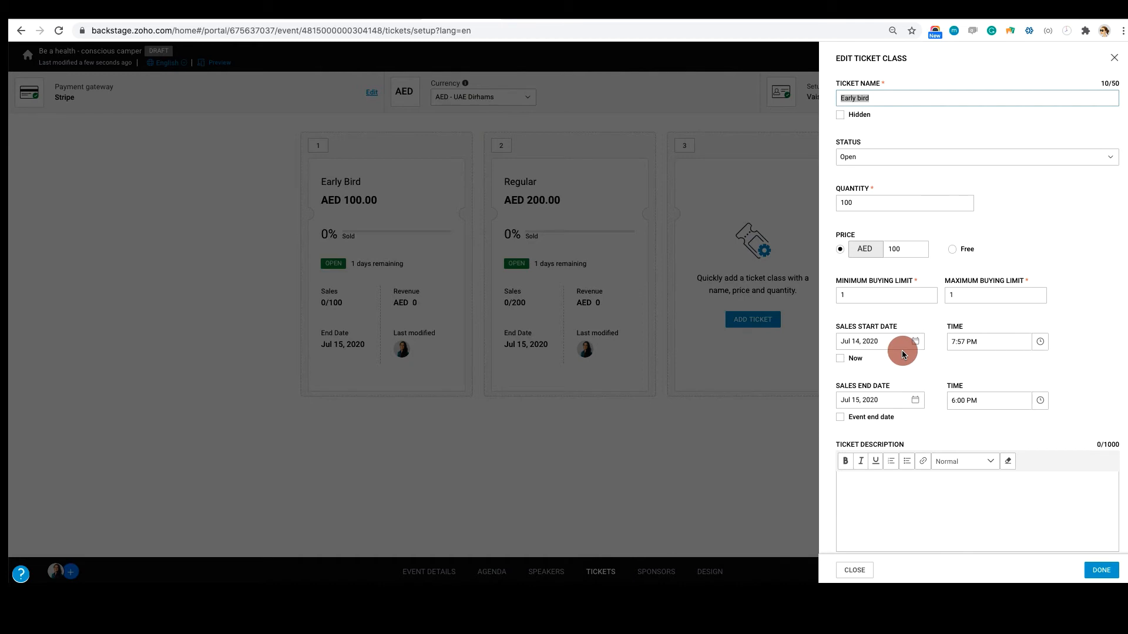
pyautogui.click(1100, 573)
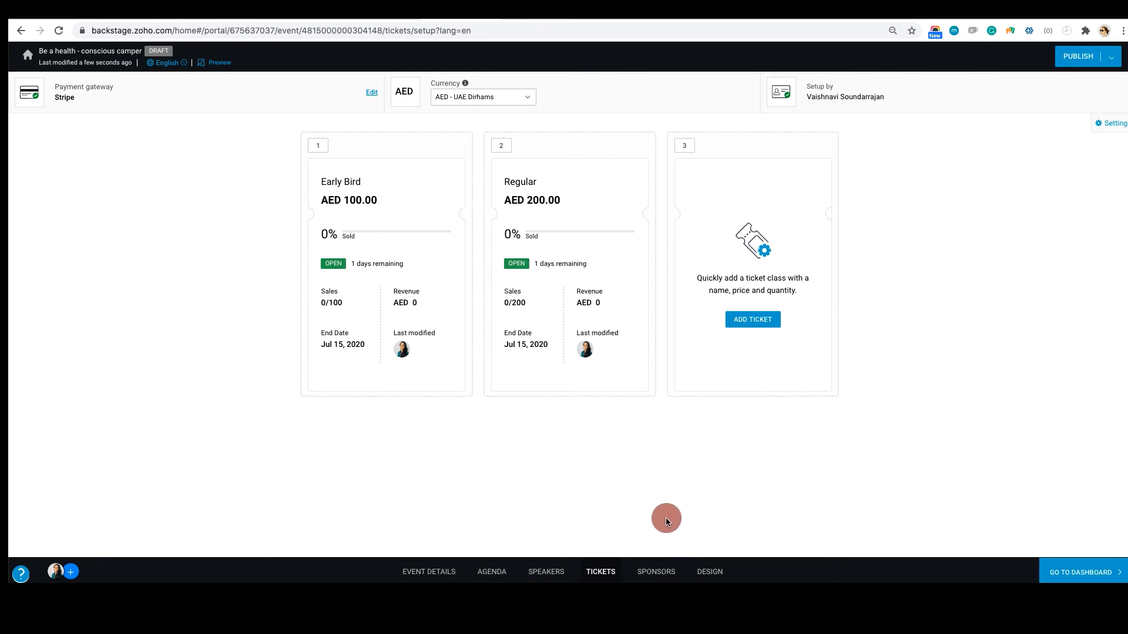
# Open the event's sponsor category configuration and name the first sponsor benefit "Booth"
pyautogui.click(648, 575)
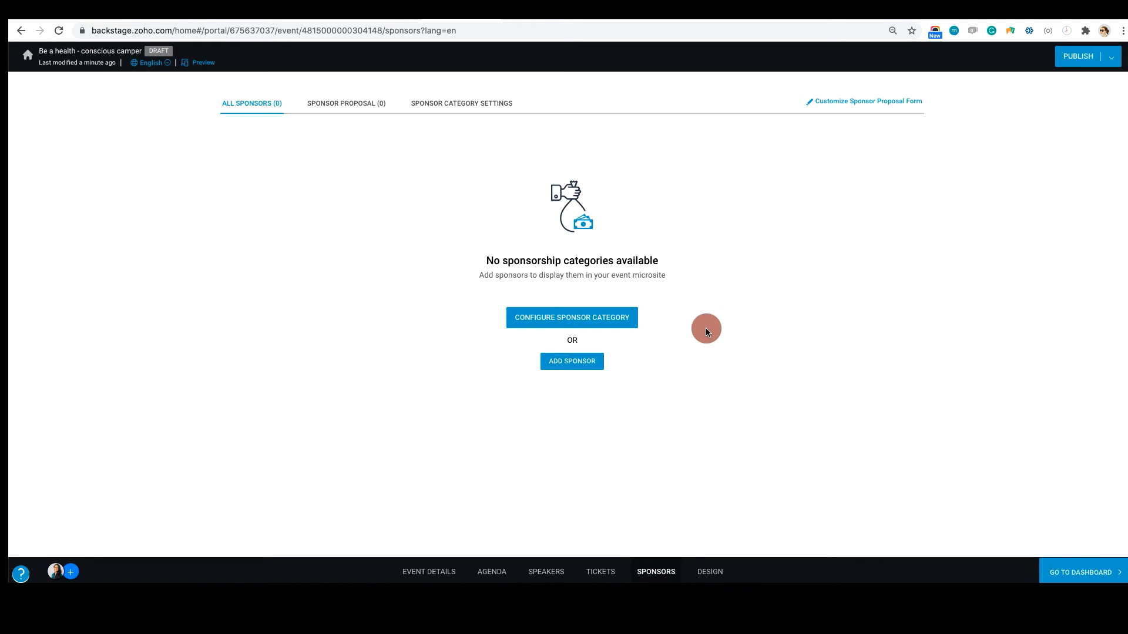
pyautogui.click(599, 318)
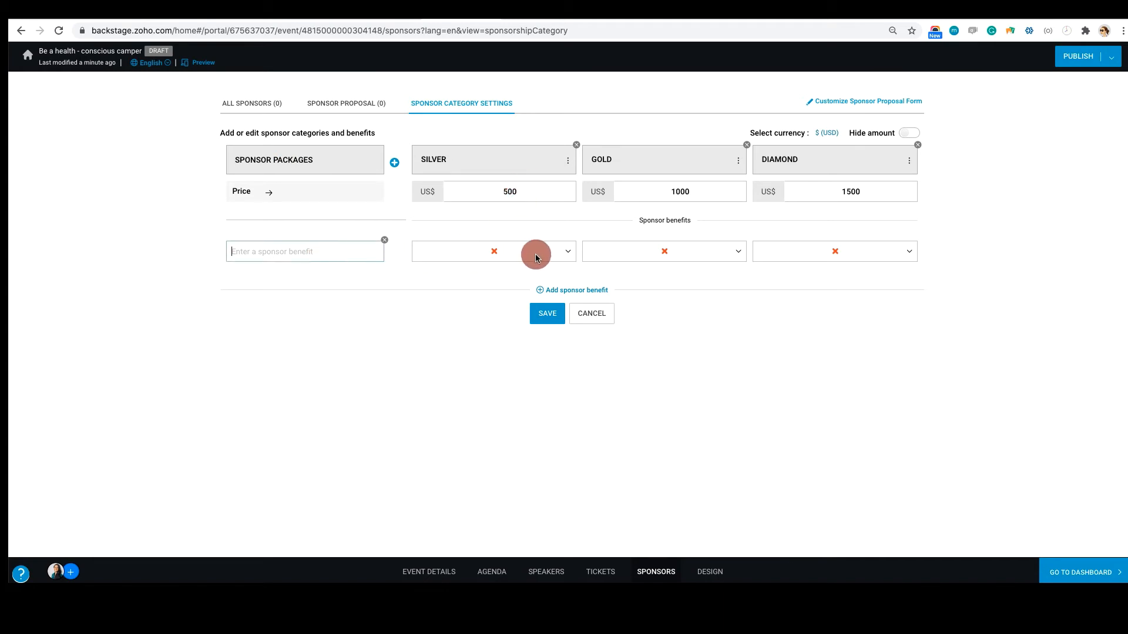
pyautogui.click(568, 251)
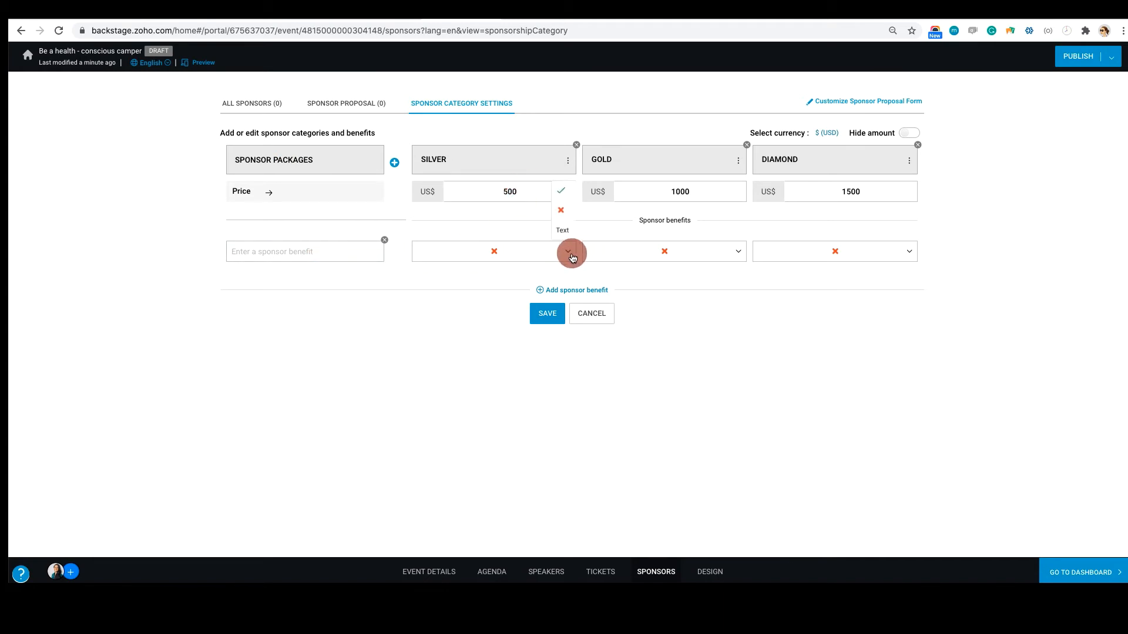
pyautogui.click(445, 318)
pyautogui.click(301, 251)
pyautogui.write('Booth')
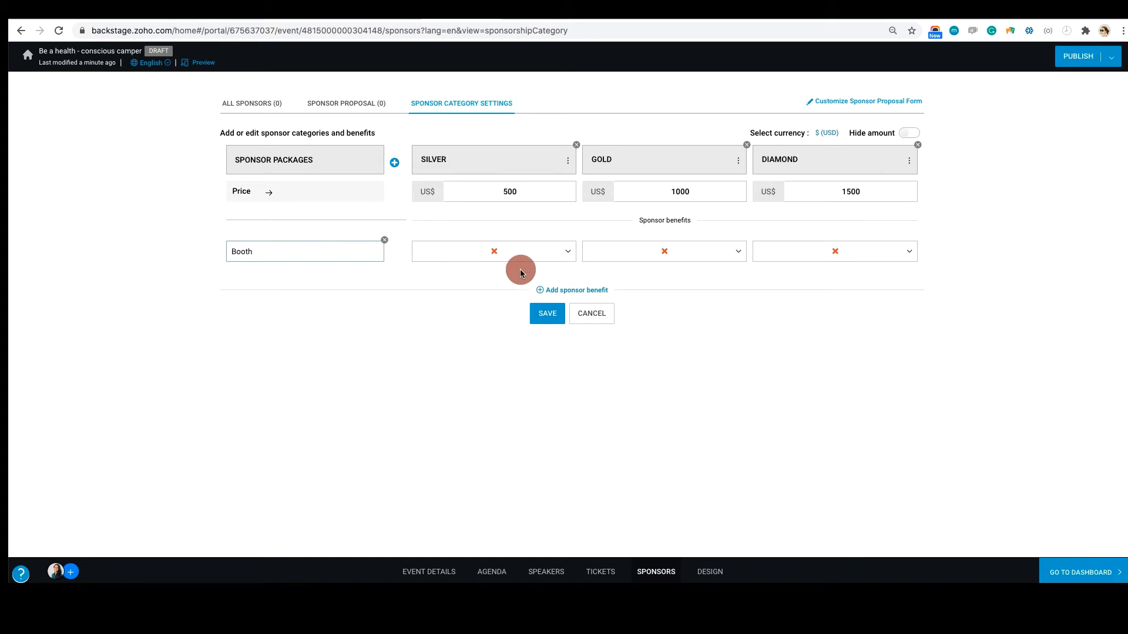
# Rename the first sponsor benefit "Virtual Booth" and include it for Gold and Diamond sponsors but not for Silver
pyautogui.press('Left')
pyautogui.press('Left')
pyautogui.press('Left')
pyautogui.press('Left')
pyautogui.press('Left')
pyautogui.write('Virtual')
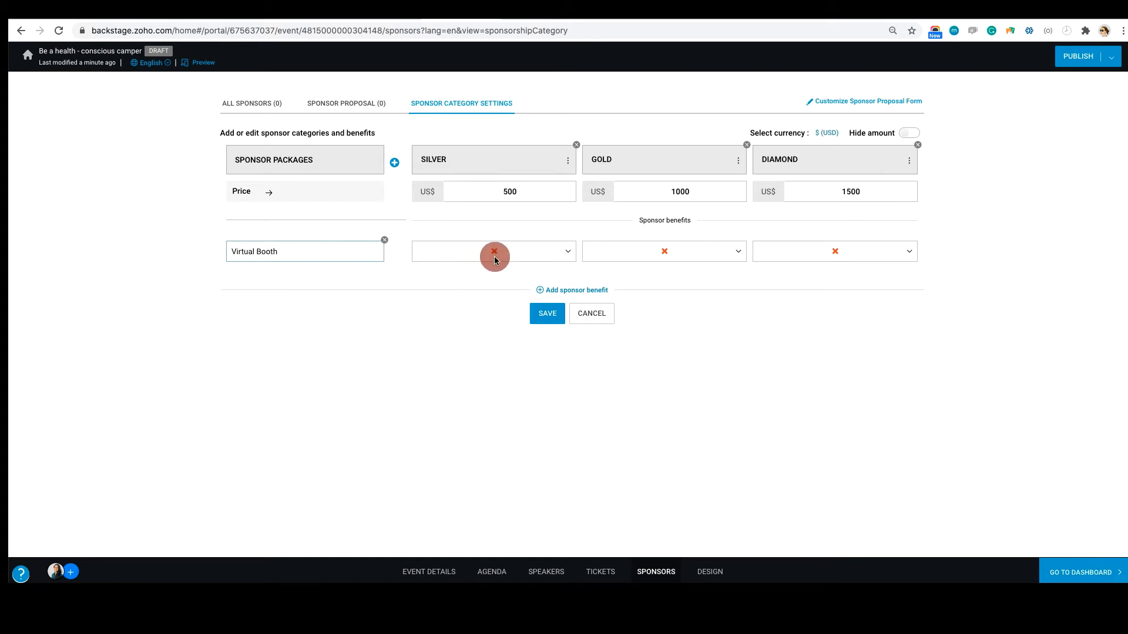
pyautogui.click(561, 252)
pyautogui.click(561, 191)
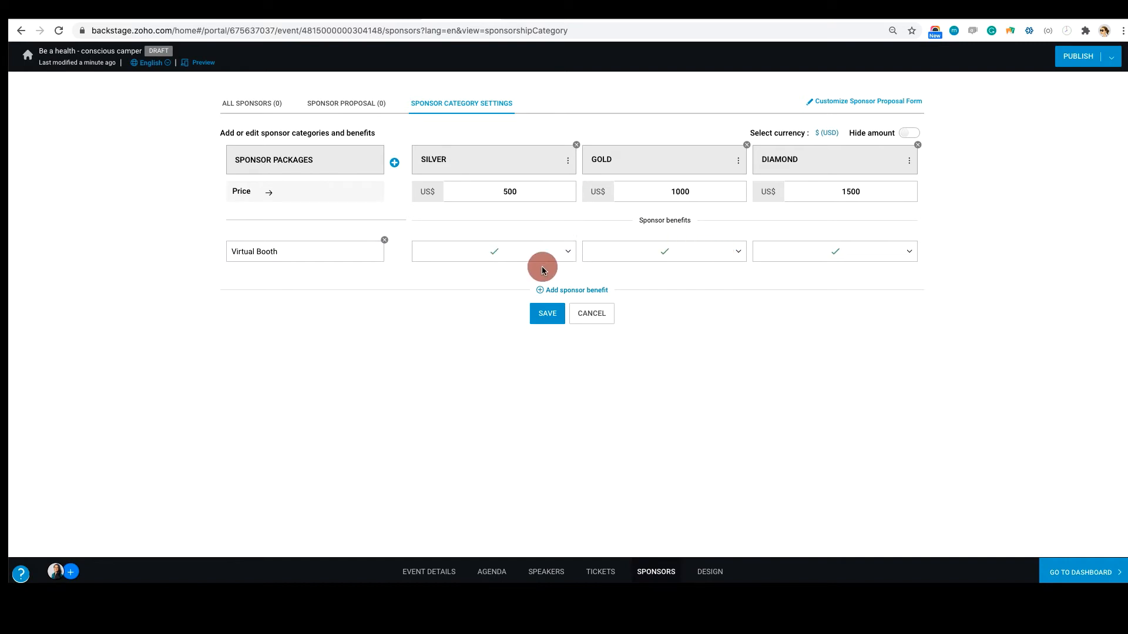
pyautogui.click(569, 253)
pyautogui.click(561, 210)
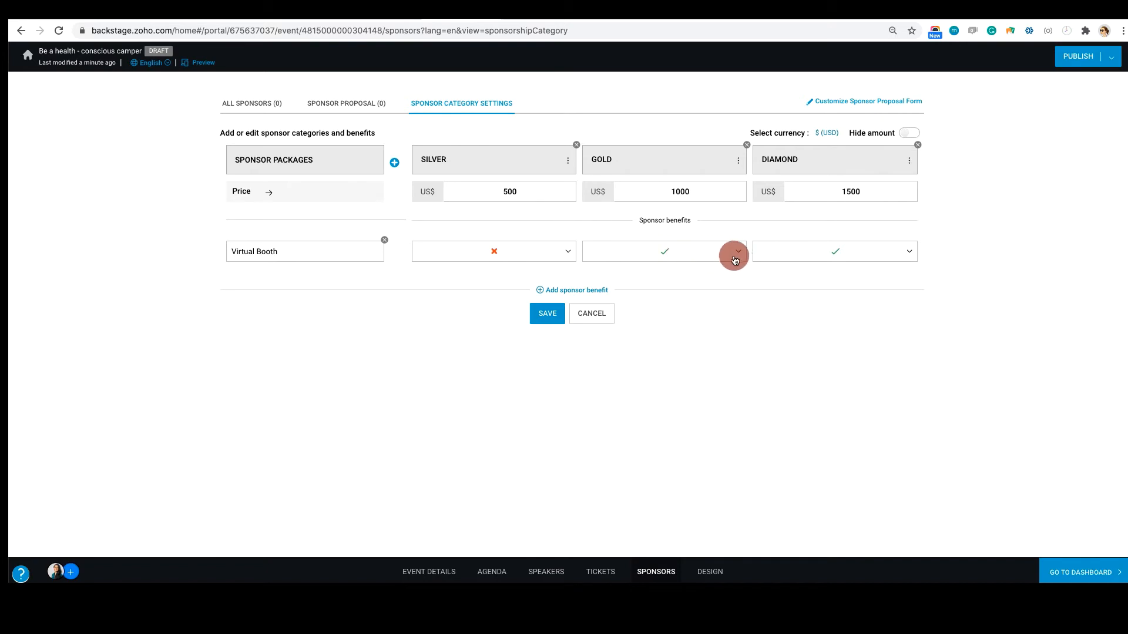
# Add a second sponsor benefit named "1-on-1 meetings"
pyautogui.click(565, 289)
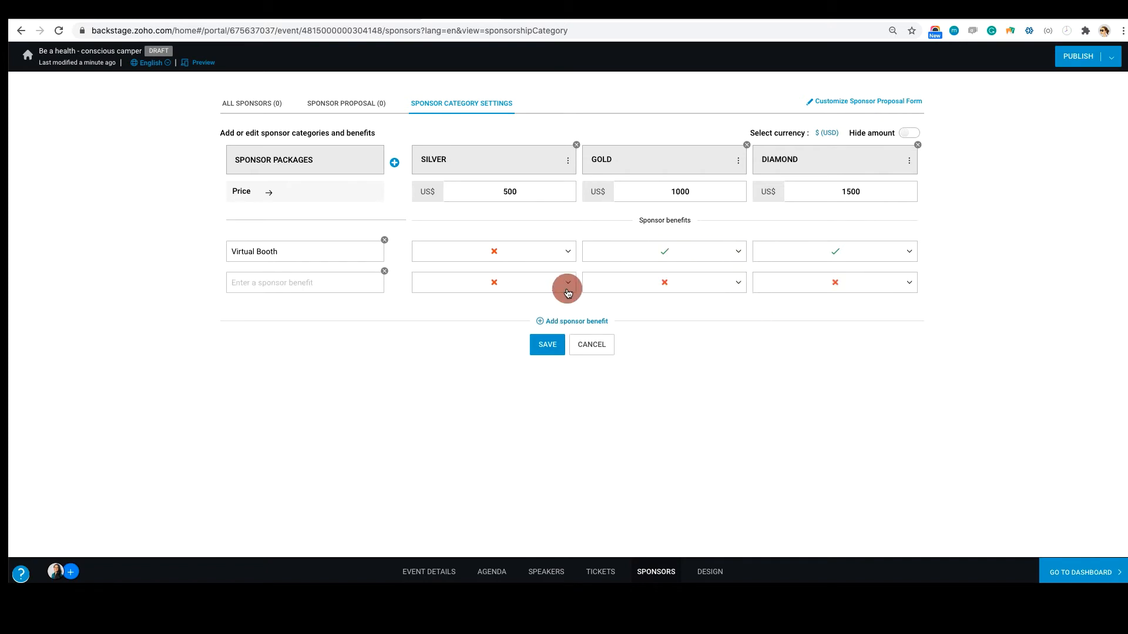
pyautogui.click(254, 280)
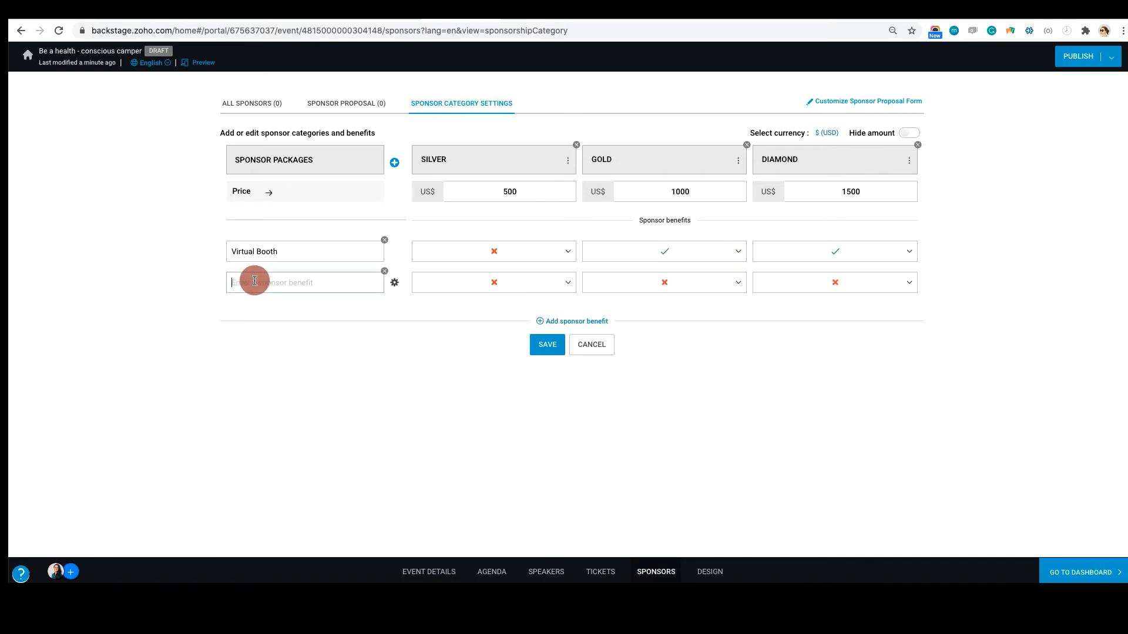
pyautogui.write('1-on-1 meetings')
# Set the 1-on-1 meetings benefit to 2 for Silver, 5 for Gold and 10 for Diamond, and save the sponsor categories
pyautogui.click(568, 287)
pyautogui.click(559, 260)
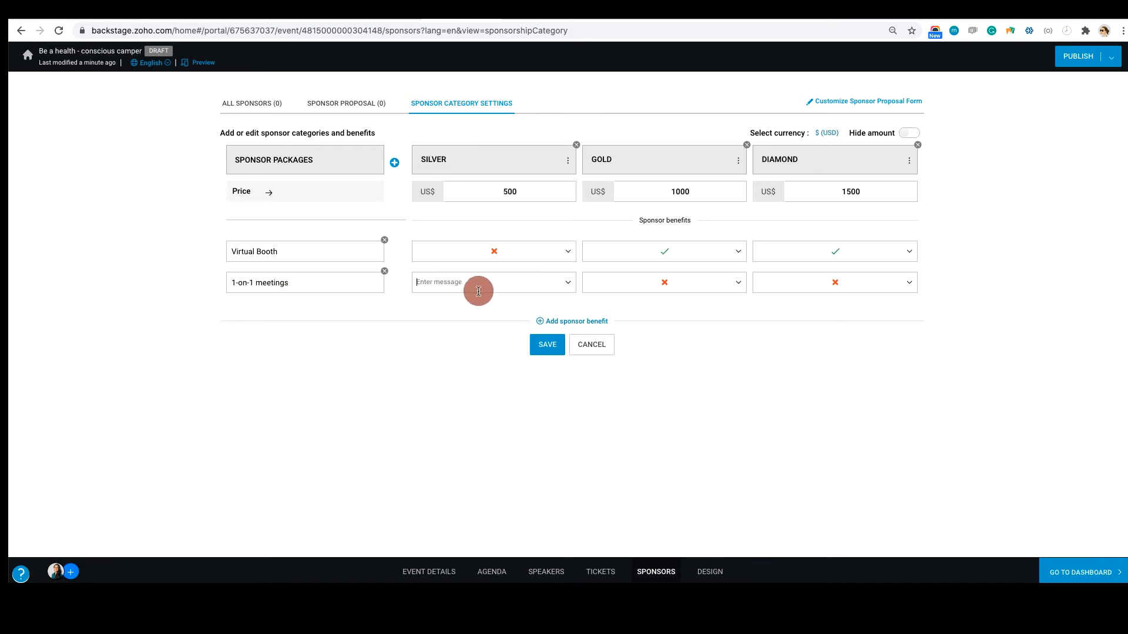
pyautogui.write('2')
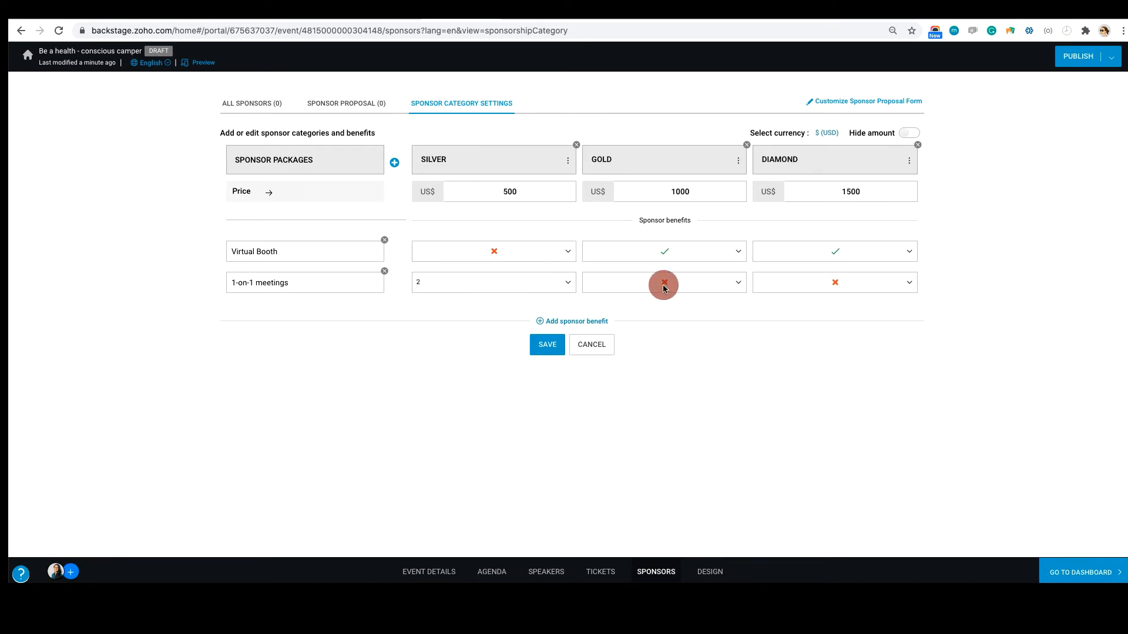
pyautogui.click(738, 282)
pyautogui.click(746, 266)
pyautogui.write('5')
pyautogui.click(915, 288)
pyautogui.click(905, 261)
pyautogui.write('1')
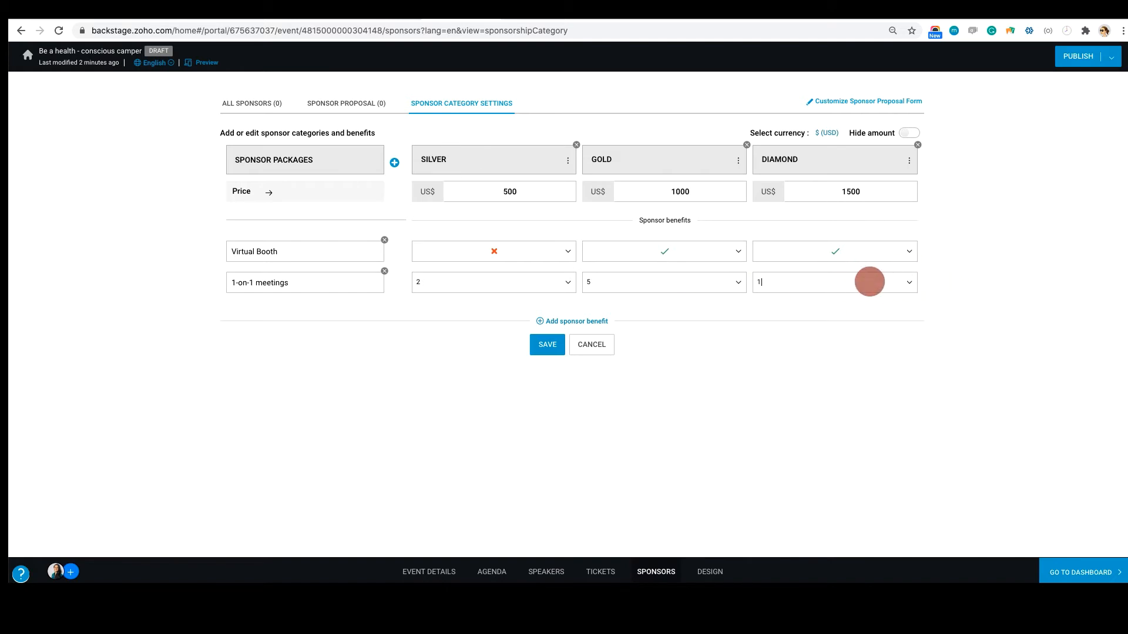
pyautogui.write('0')
pyautogui.click(547, 345)
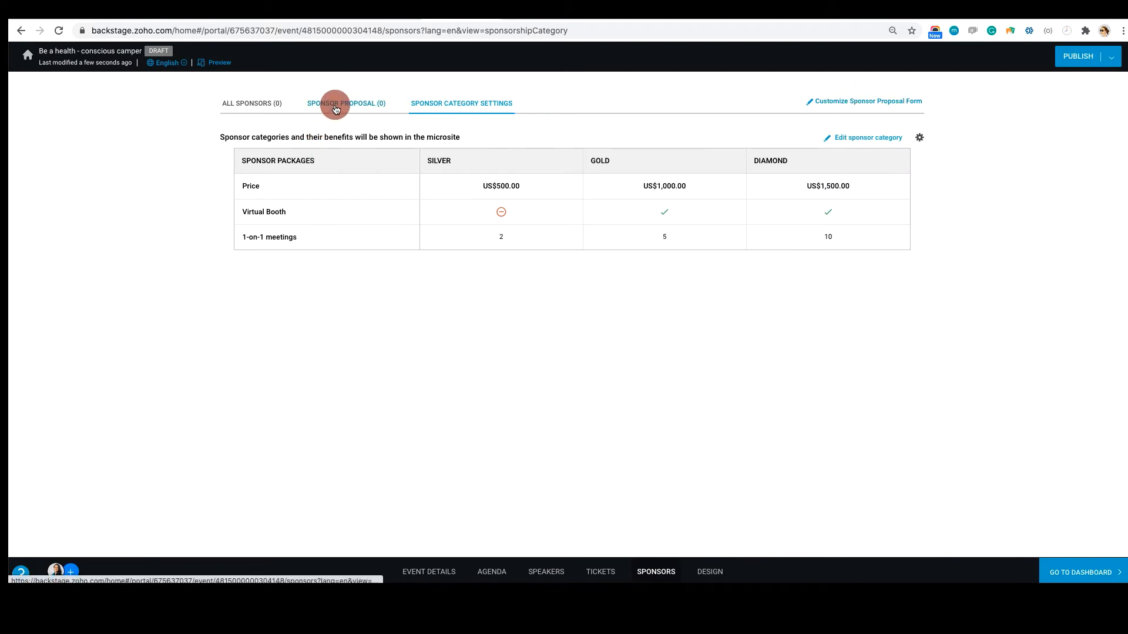
pyautogui.click(239, 110)
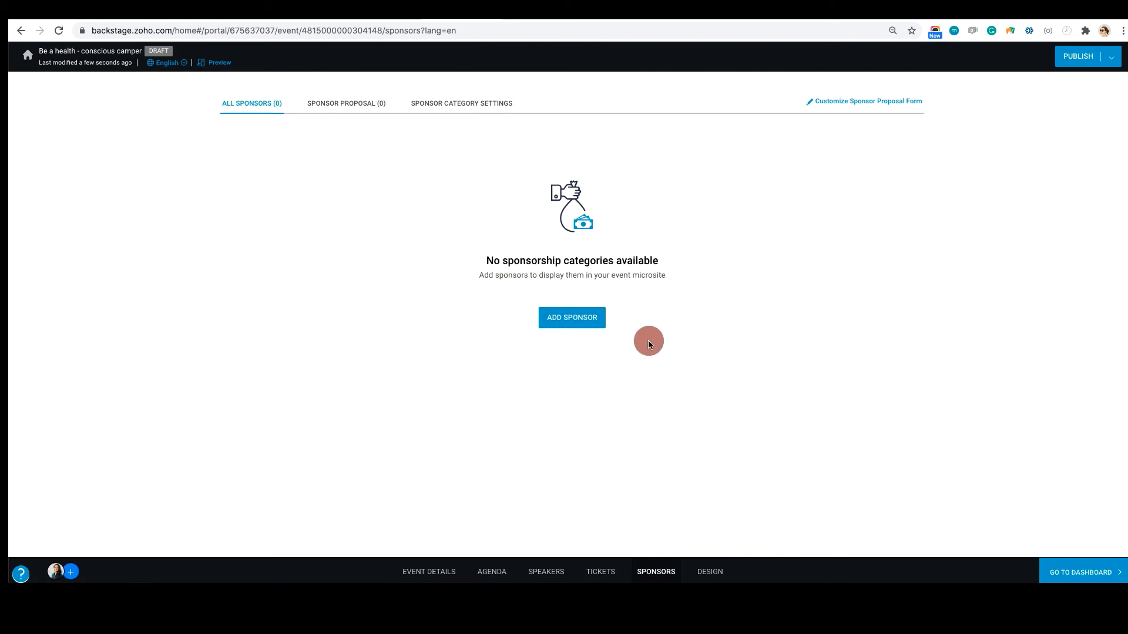
pyautogui.click(572, 319)
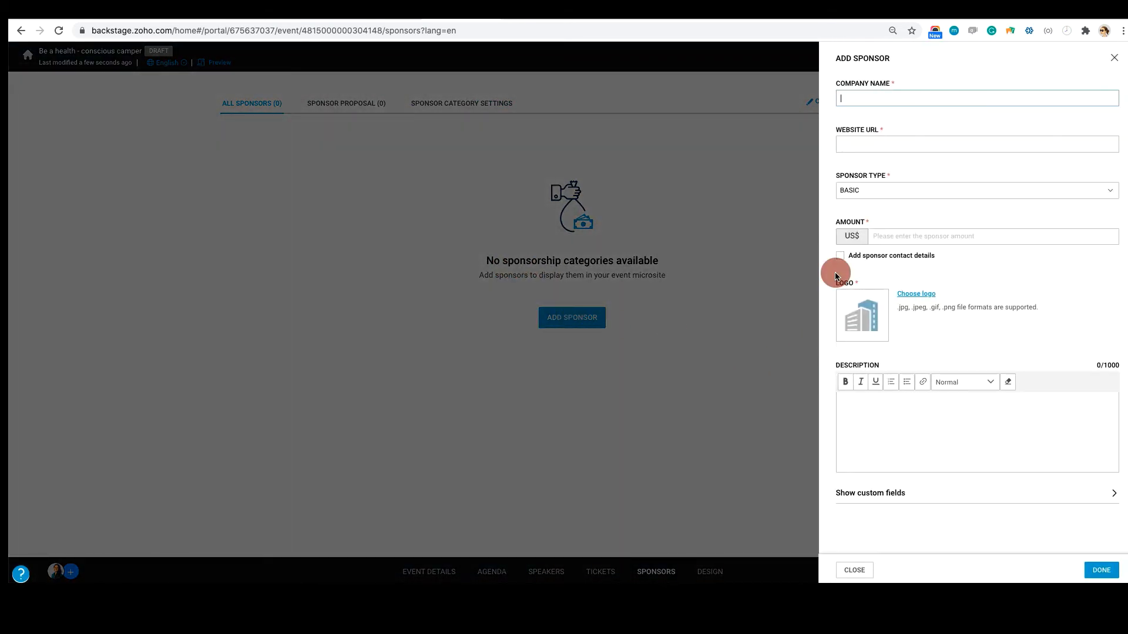
pyautogui.click(873, 98)
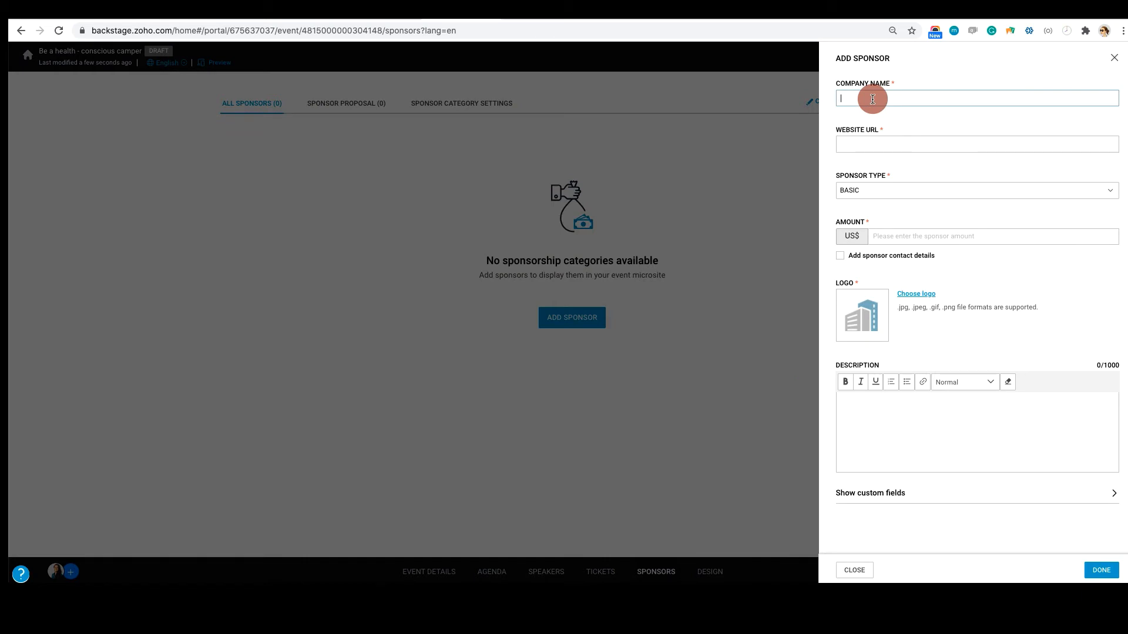
pyautogui.write('CAMPIT')
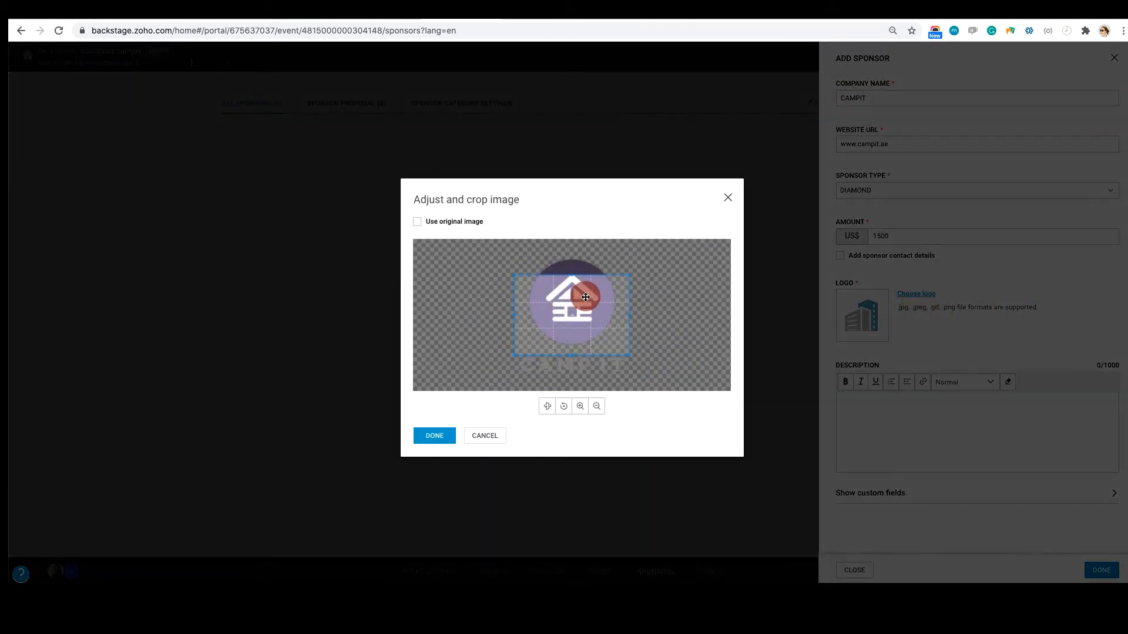
# Crop the CAMPIT sponsor logo so the frame covers both the house emblem and the company name, and apply it
pyautogui.moveTo(586, 297); pyautogui.dragTo(584, 277)
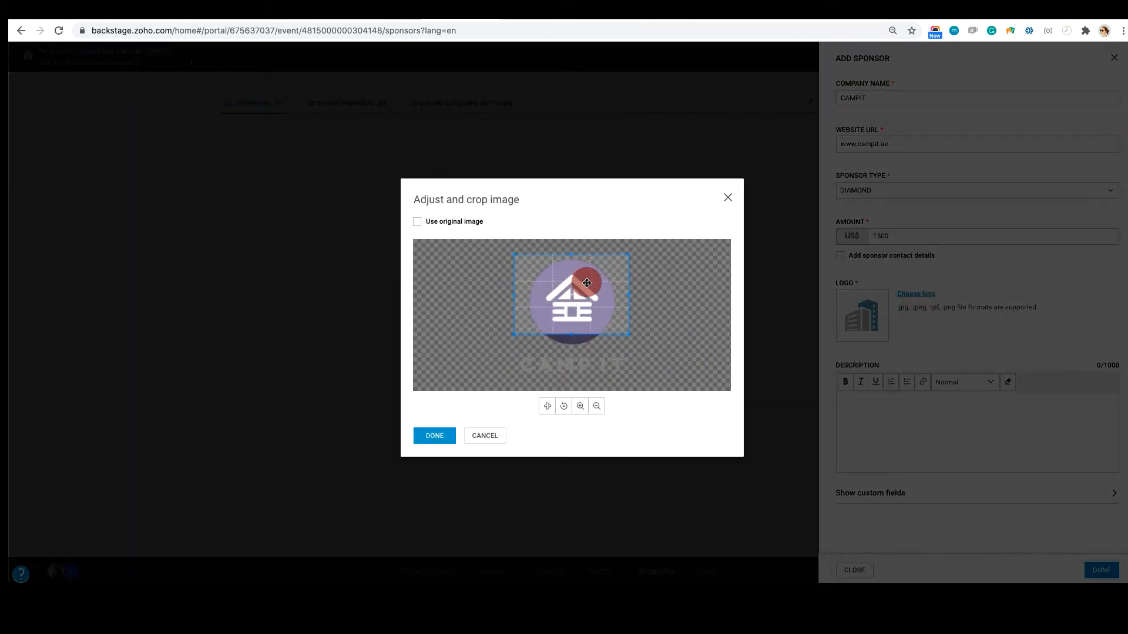
pyautogui.moveTo(627, 335); pyautogui.dragTo(631, 376)
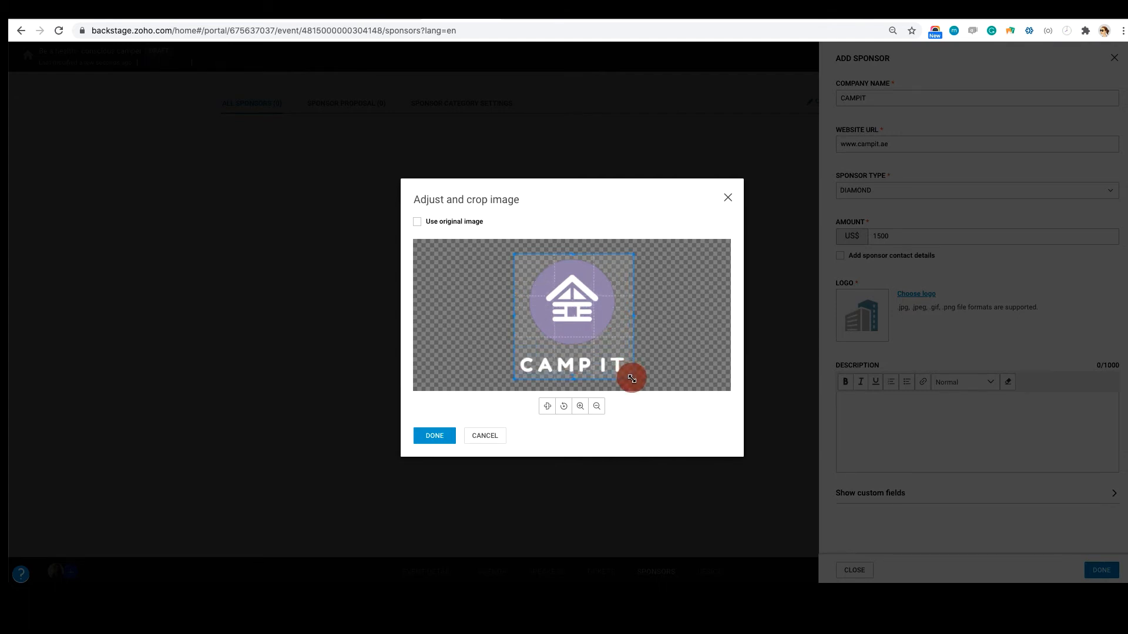
pyautogui.click(435, 437)
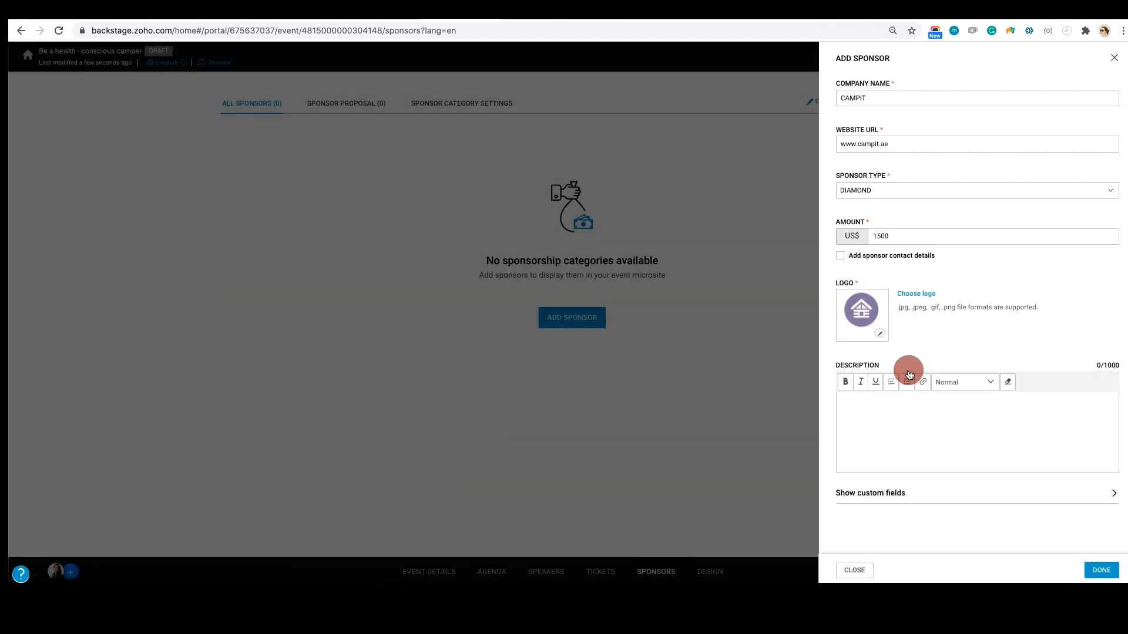
# Enter "Company details" as the sponsor's description and save the sponsor
pyautogui.click(907, 420)
pyautogui.write('Company details')
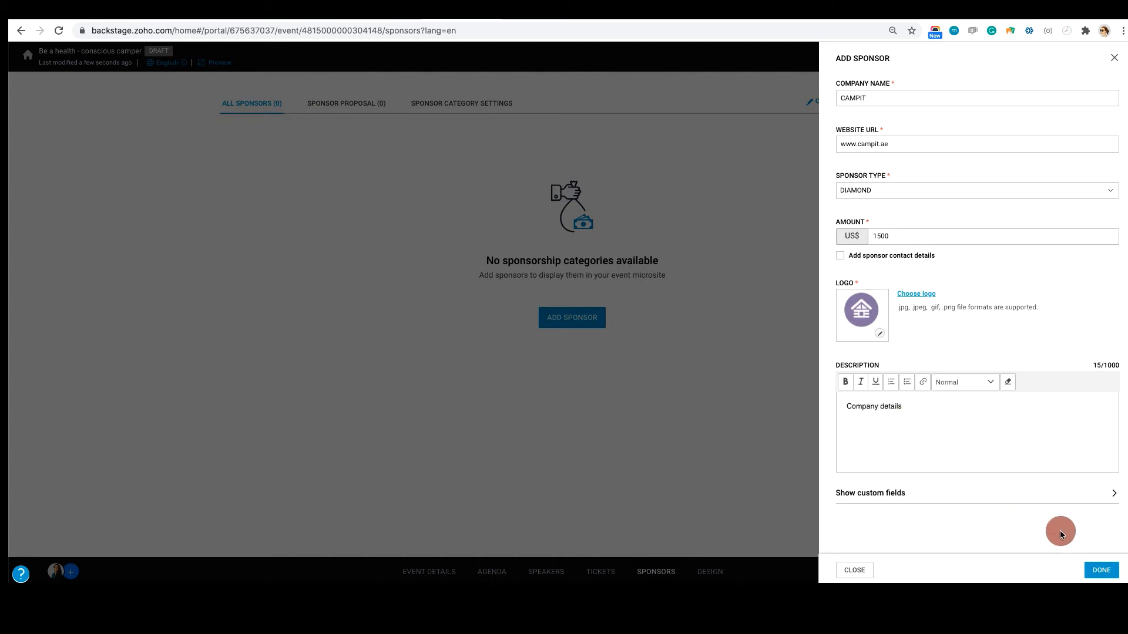
pyautogui.click(1101, 570)
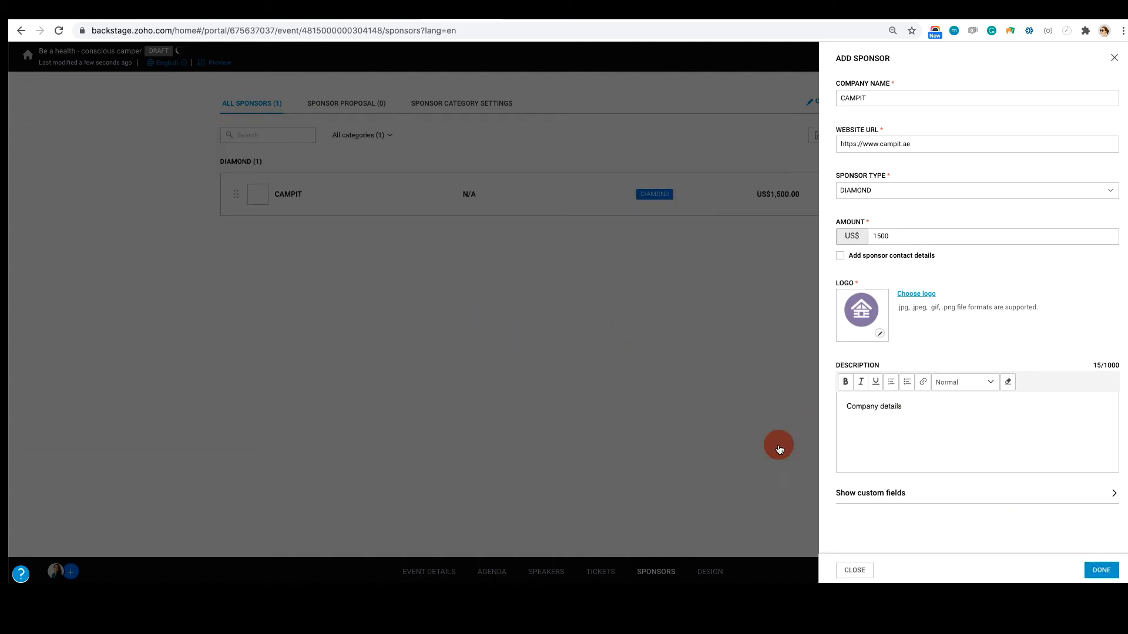
pyautogui.click(1090, 571)
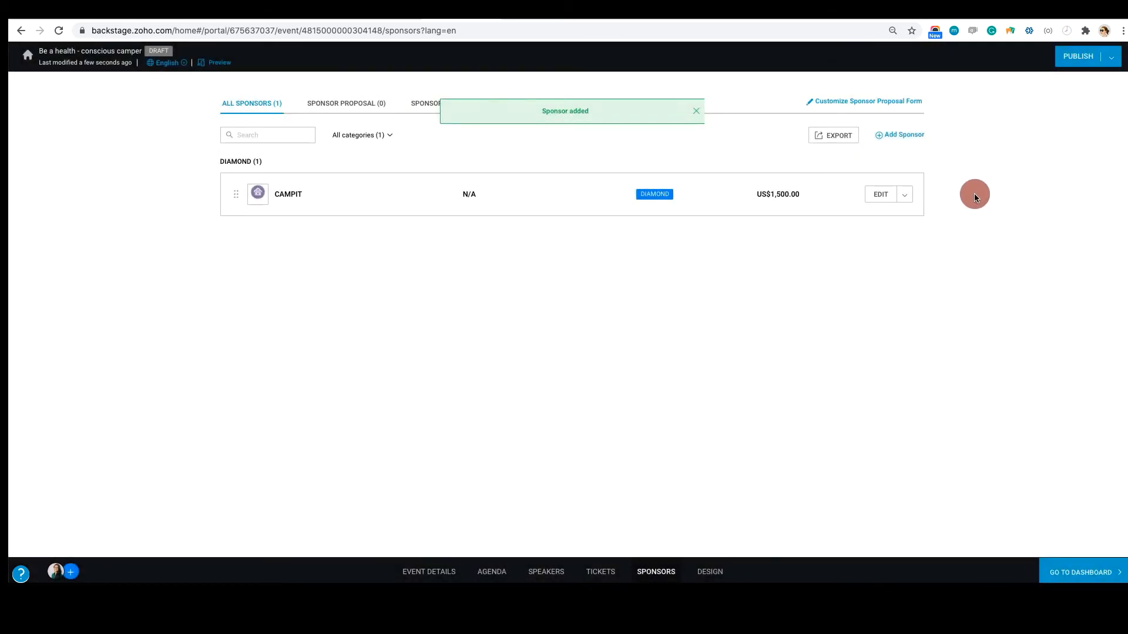
# Open the event website's design editor and look over the home page and its logo upload
pyautogui.click(709, 572)
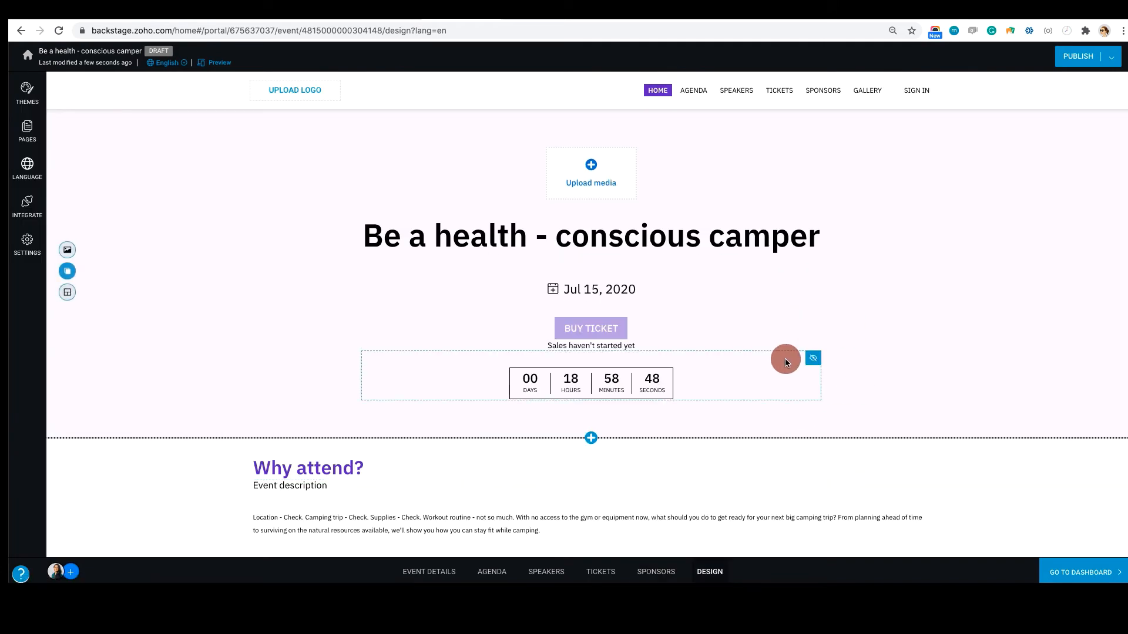
pyautogui.scroll(-3, 784, 358)
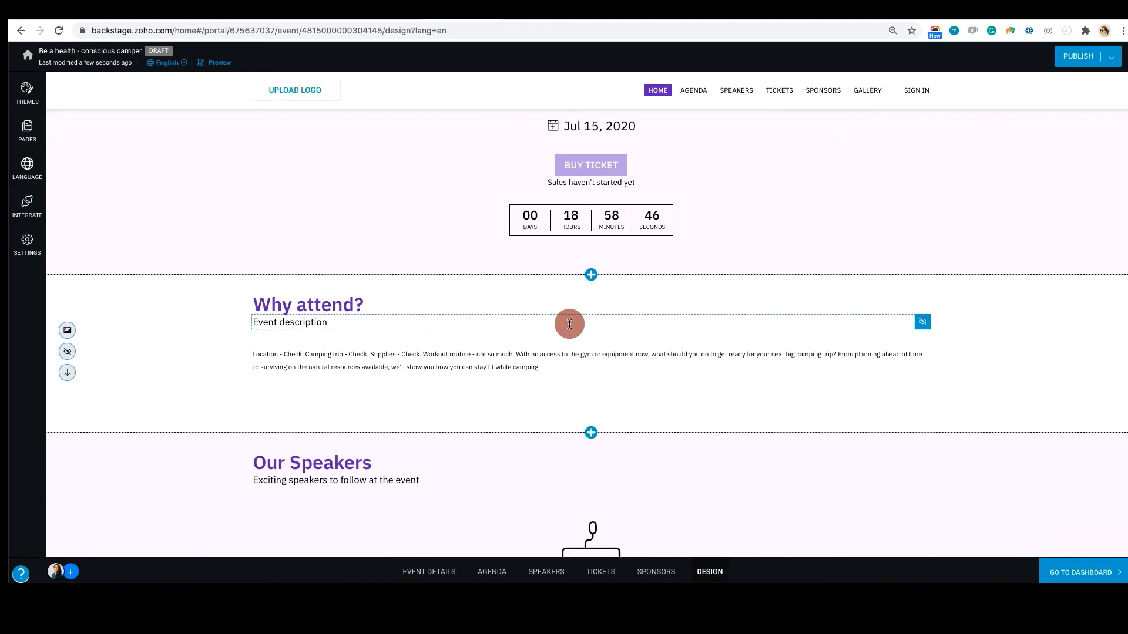
pyautogui.scroll(5, 568, 322)
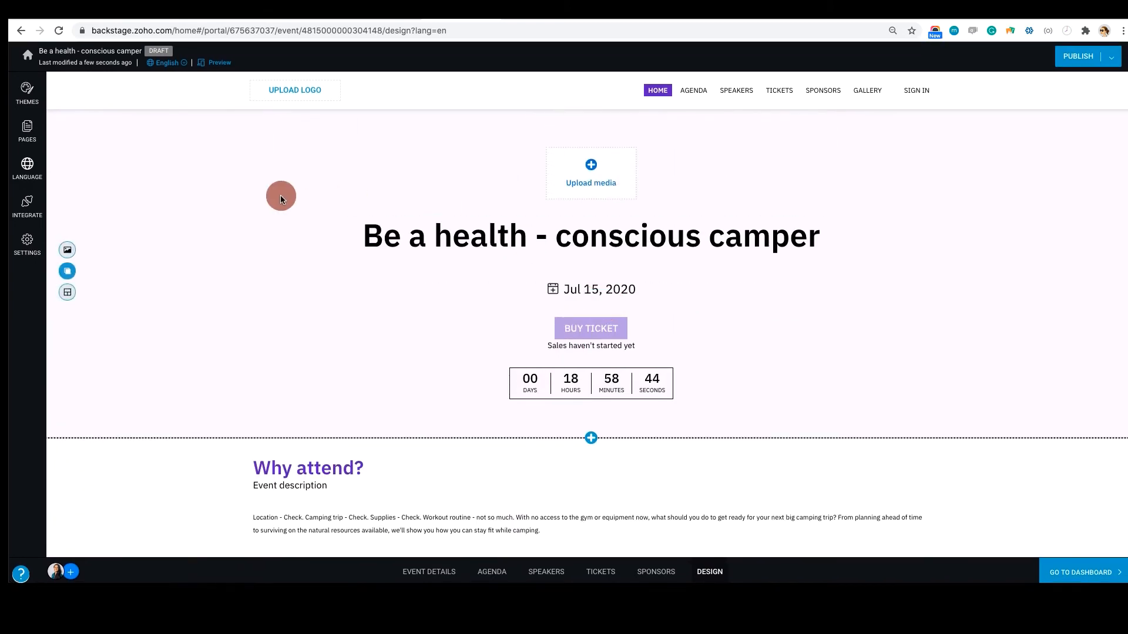
pyautogui.click(300, 91)
pyautogui.click(795, 161)
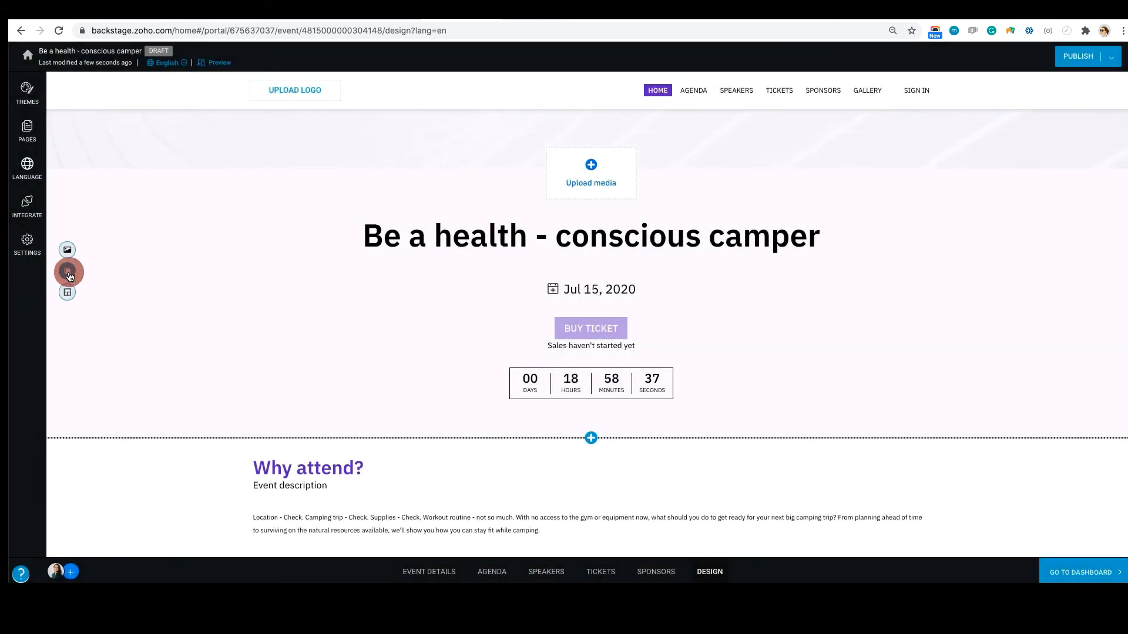
# Examine the header background options for the website and attendee mobile app, including the video background URL, and close them without saving
pyautogui.click(68, 251)
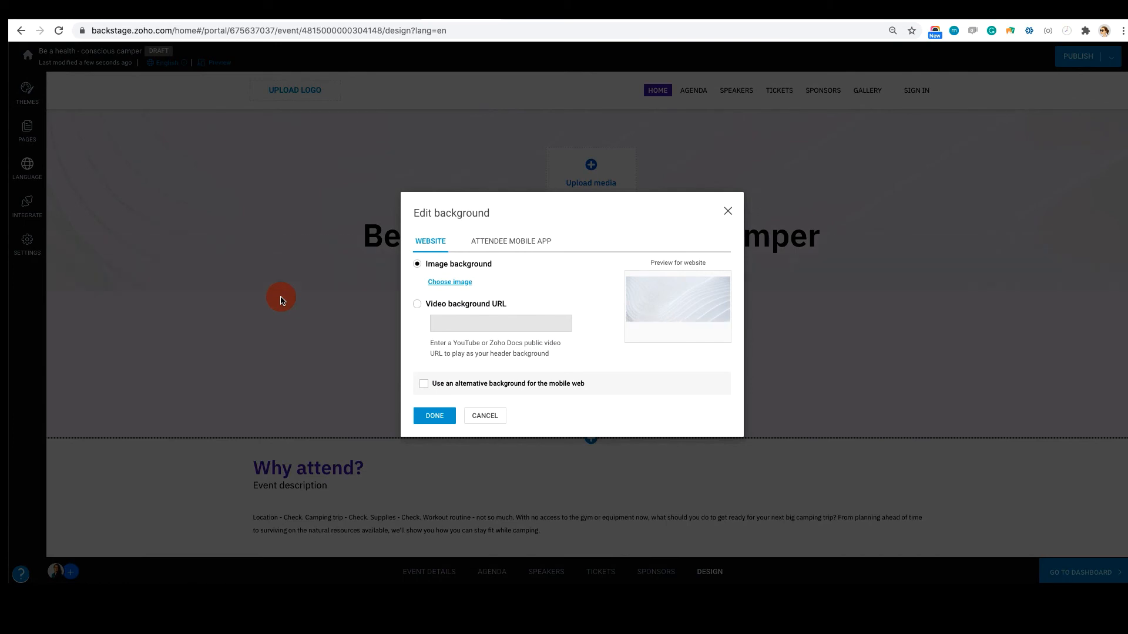
pyautogui.click(494, 242)
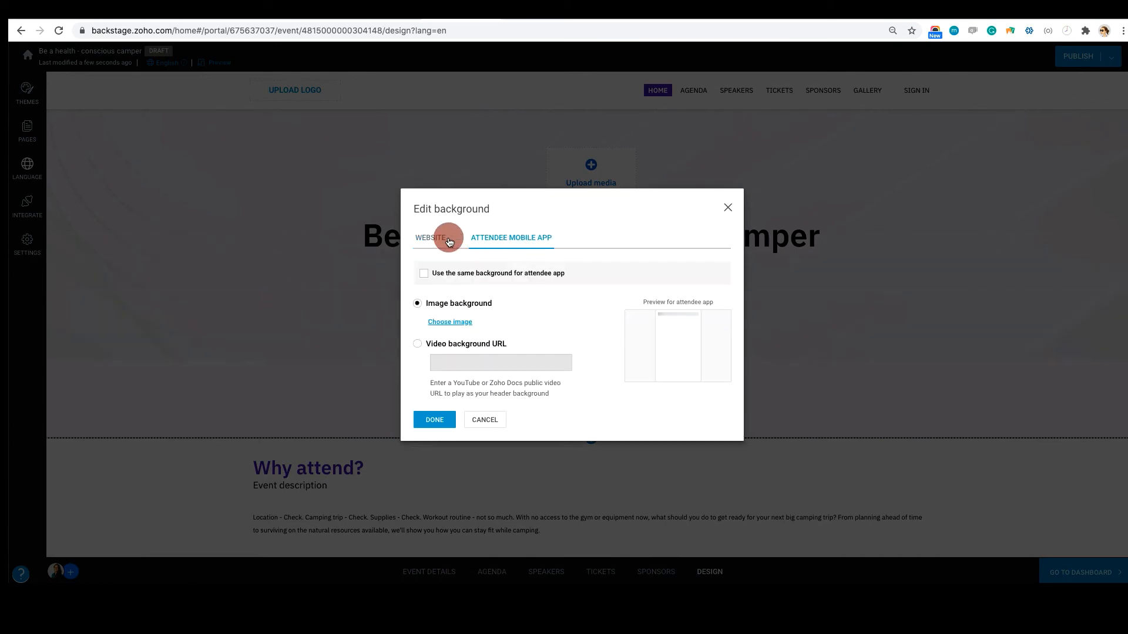
pyautogui.click(430, 239)
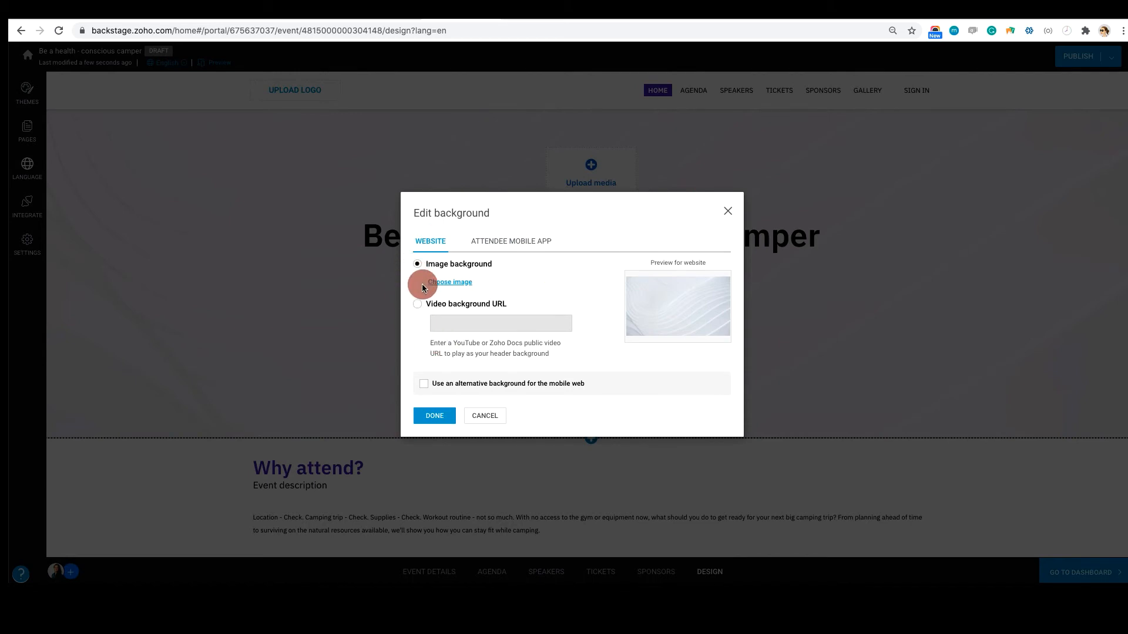
pyautogui.click(417, 304)
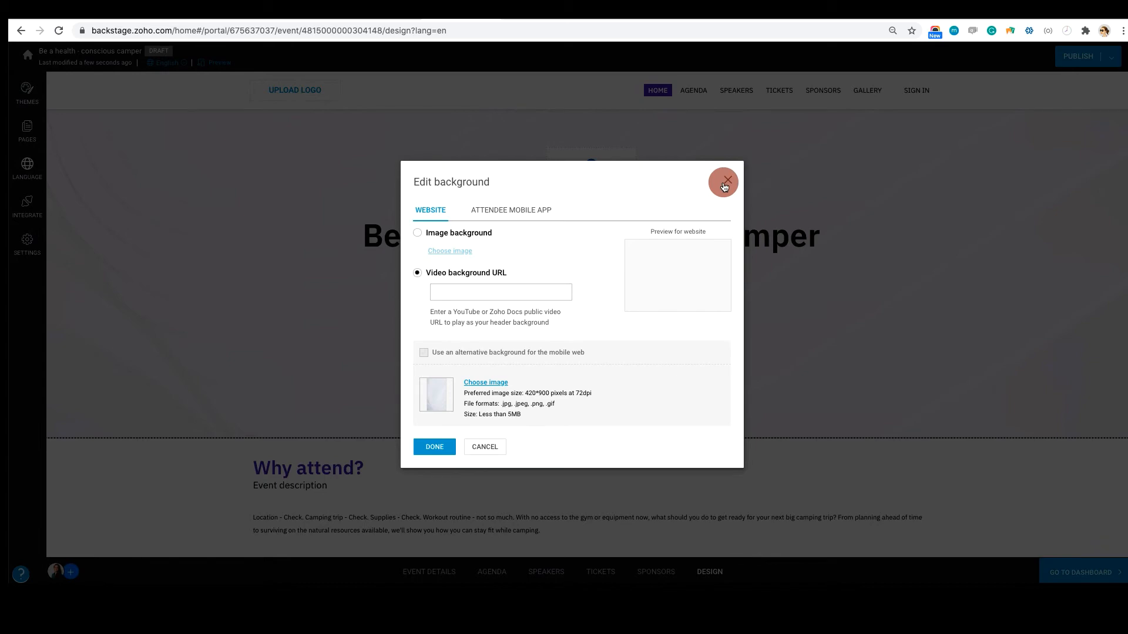
pyautogui.click(449, 291)
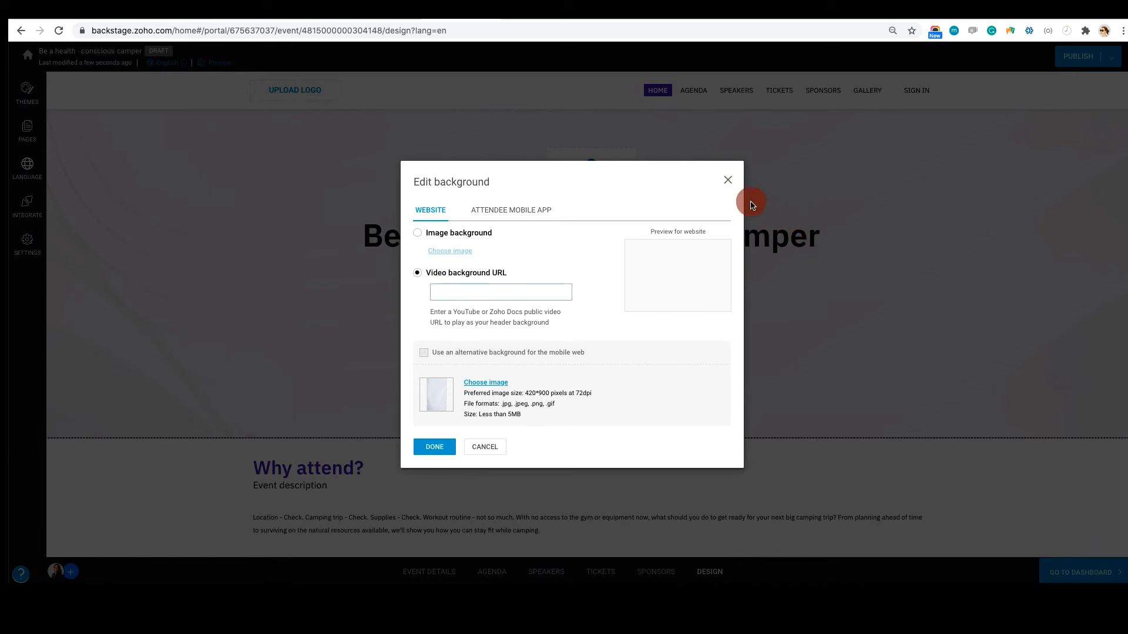
pyautogui.click(724, 184)
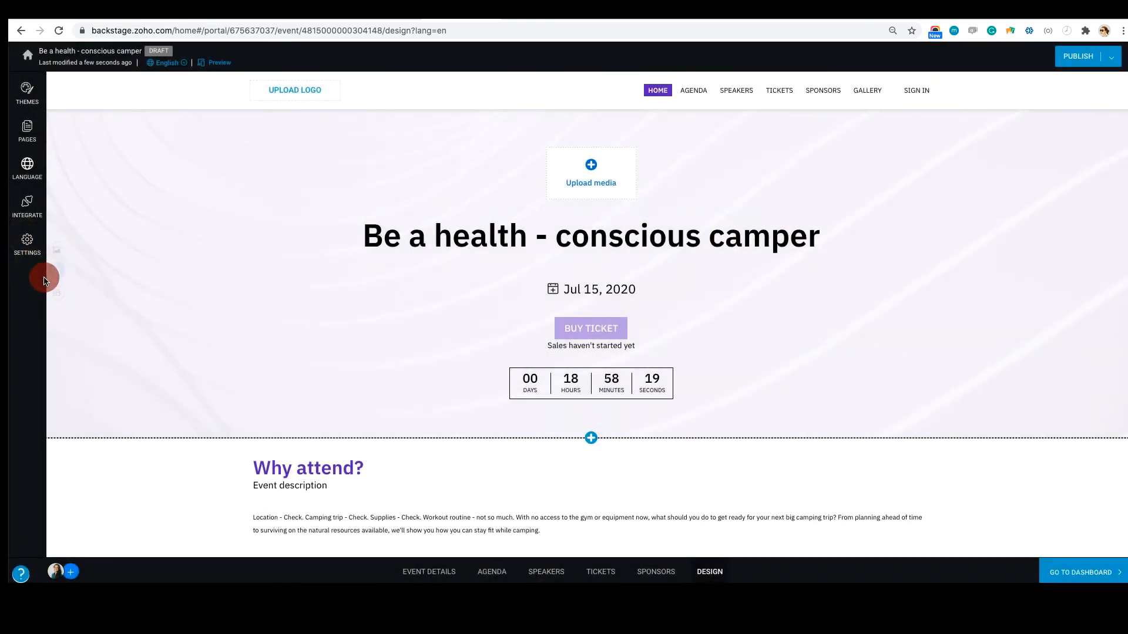
# Hide the "Event description" element under "Why attend?" and show it again
pyautogui.scroll(-1, 353, 396)
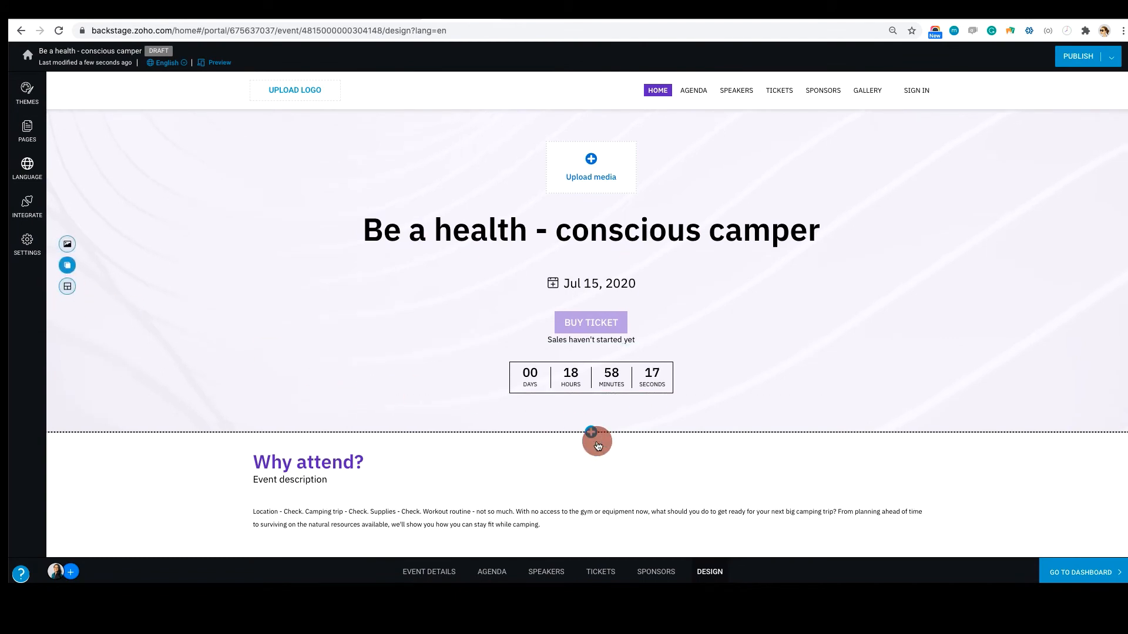
pyautogui.moveTo(577, 481)
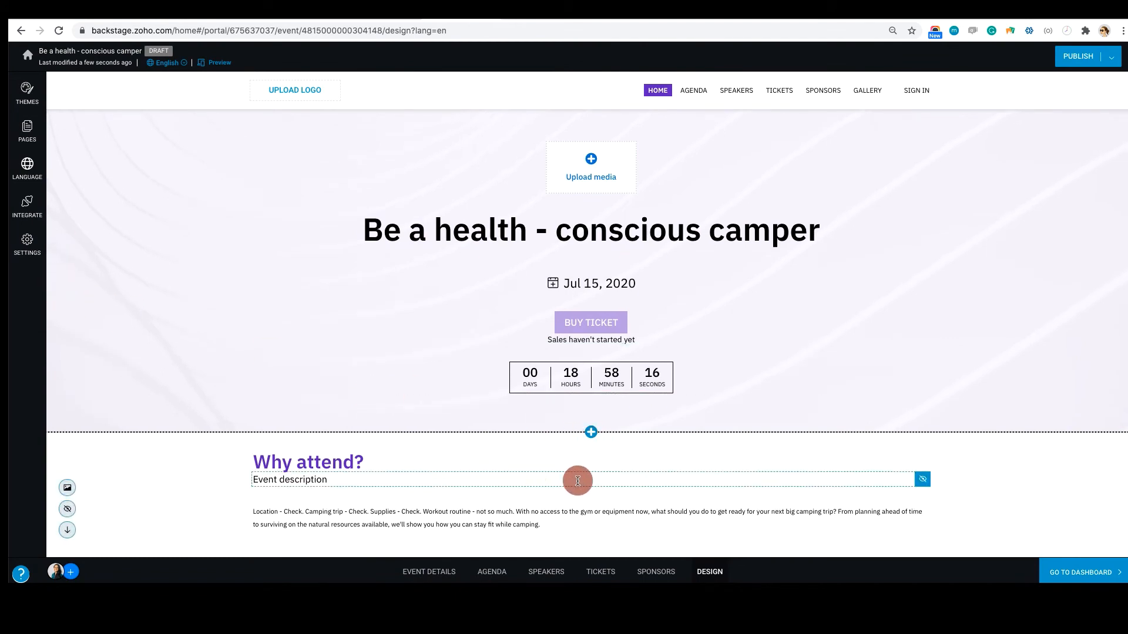
pyautogui.click(922, 484)
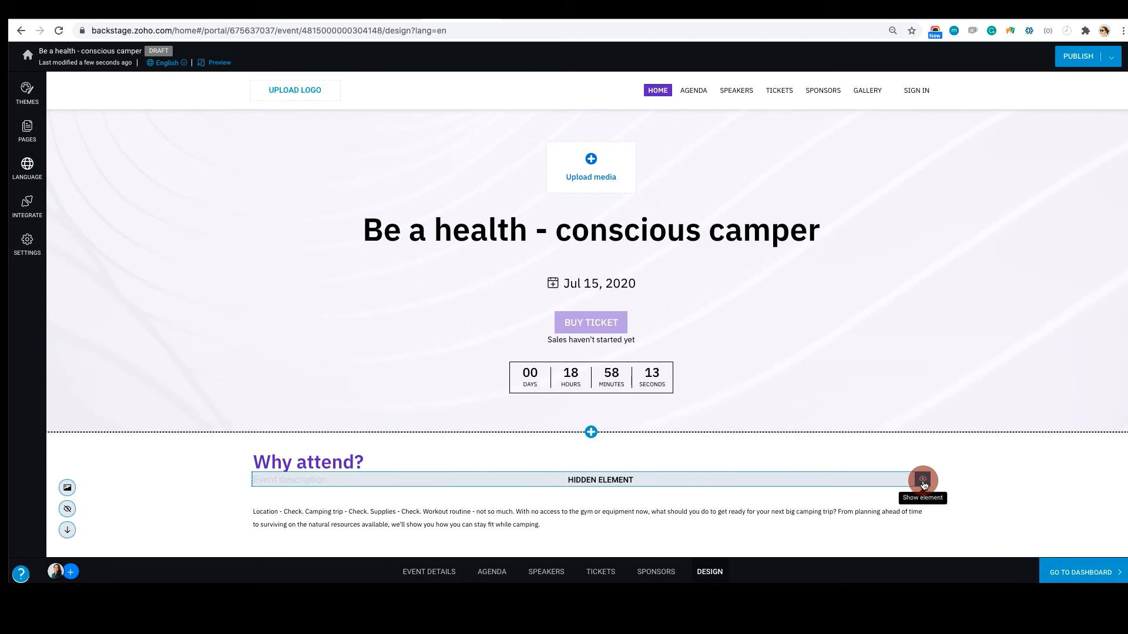
pyautogui.click(922, 484)
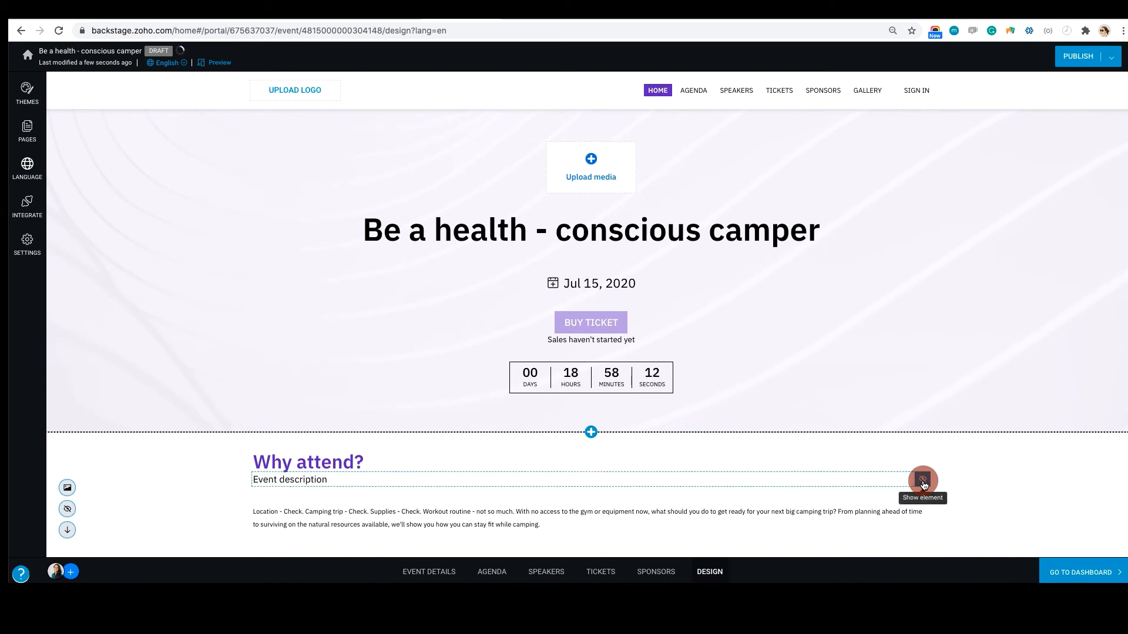
# Examine the section types that can be added below the header, including the Embed widget iframe code form, and cancel without adding one
pyautogui.click(591, 432)
pyautogui.scroll(-1, 703, 378)
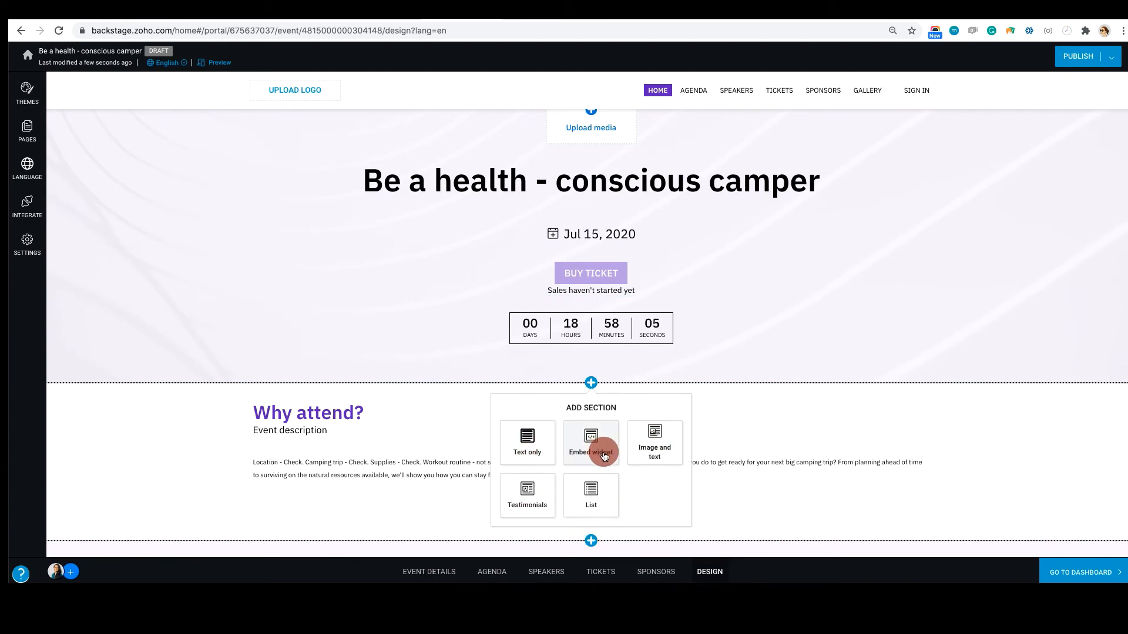
pyautogui.scroll(-1, 604, 457)
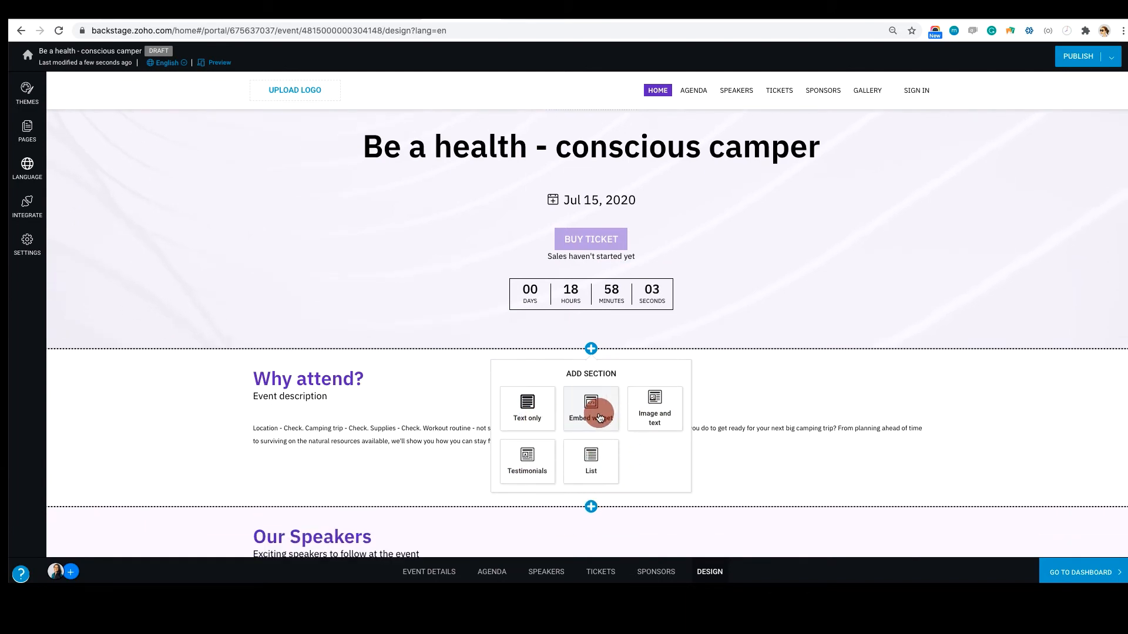
pyautogui.click(600, 418)
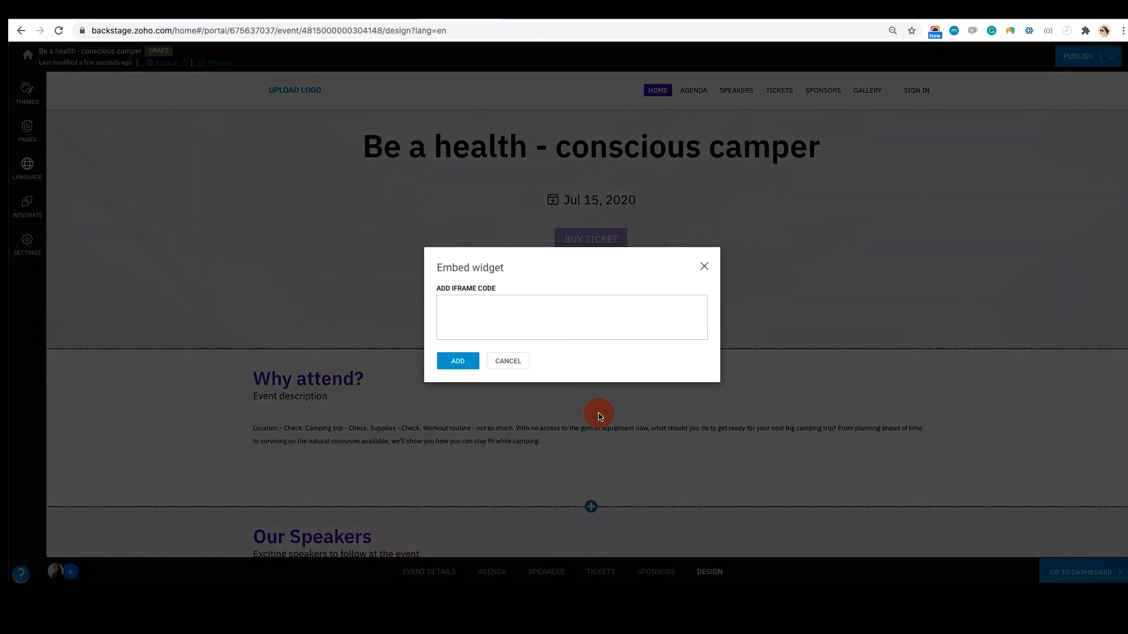
pyautogui.scroll(-1, 598, 414)
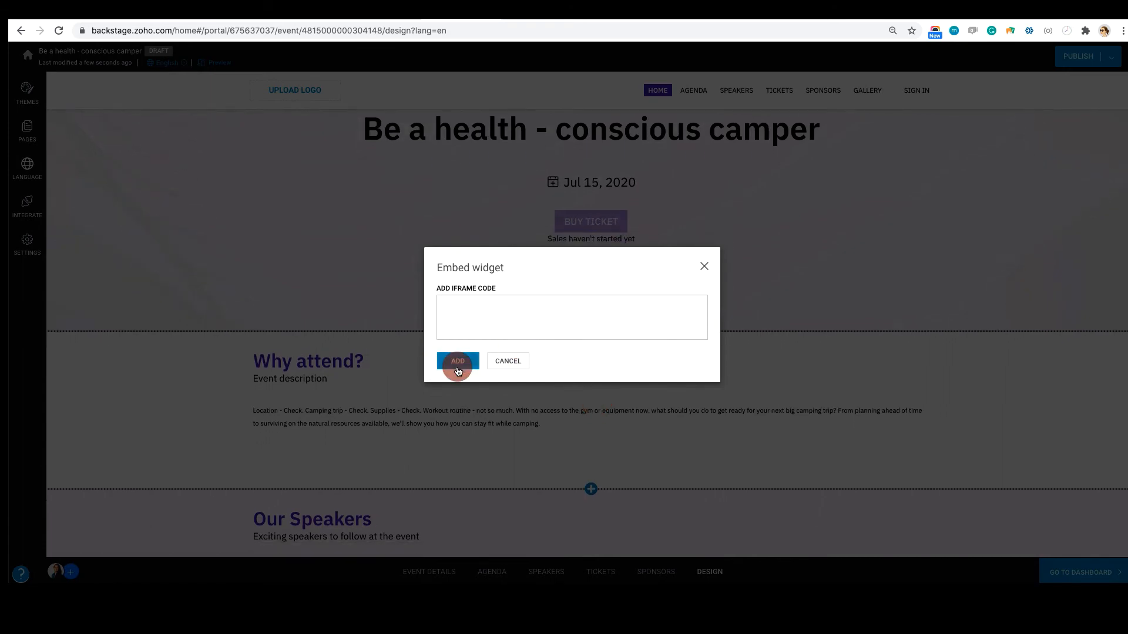
pyautogui.click(512, 360)
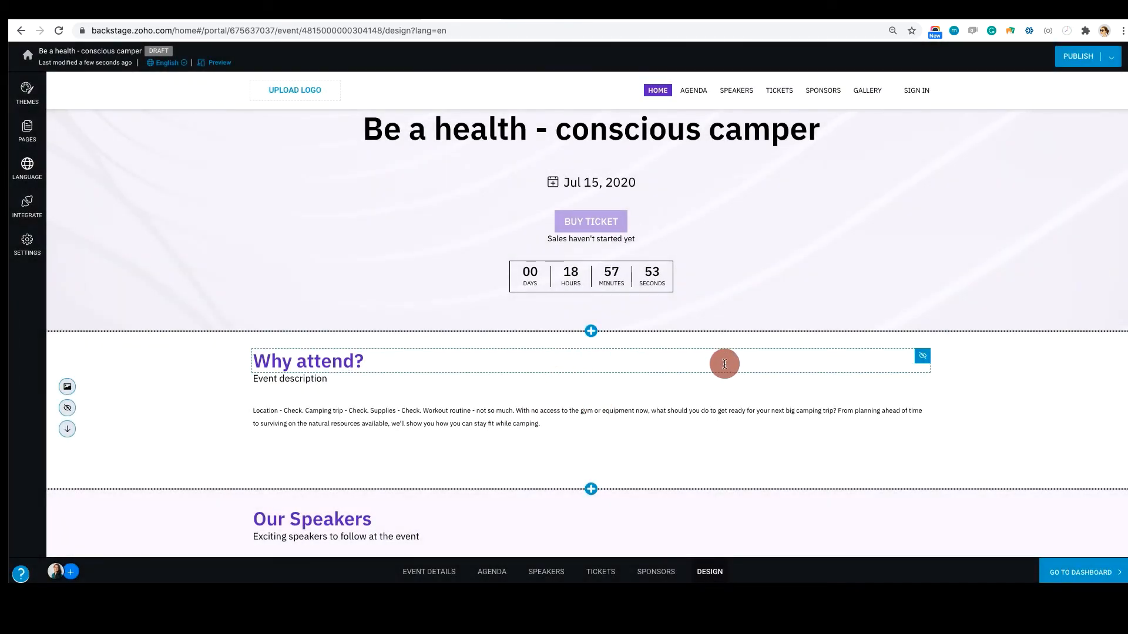
# Hide the "Our Speakers" and "Featured sessions" sections on the home page
pyautogui.scroll(-5, 724, 362)
pyautogui.scroll(2, 319, 315)
pyautogui.scroll(-2, 319, 316)
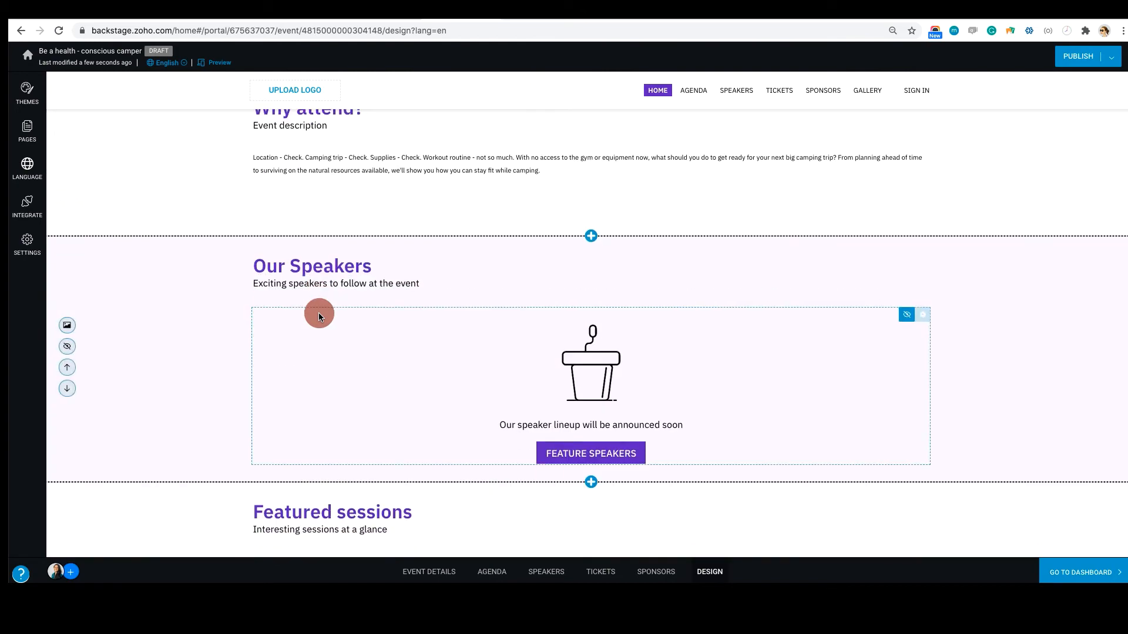
pyautogui.click(69, 349)
pyautogui.scroll(-7, 124, 390)
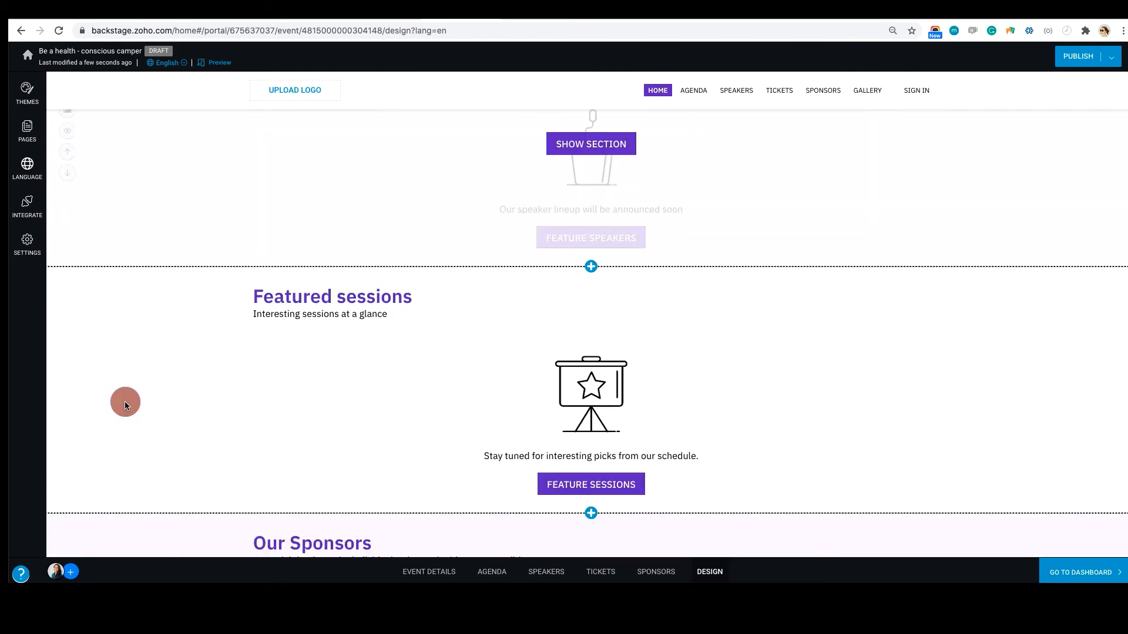
pyautogui.click(74, 339)
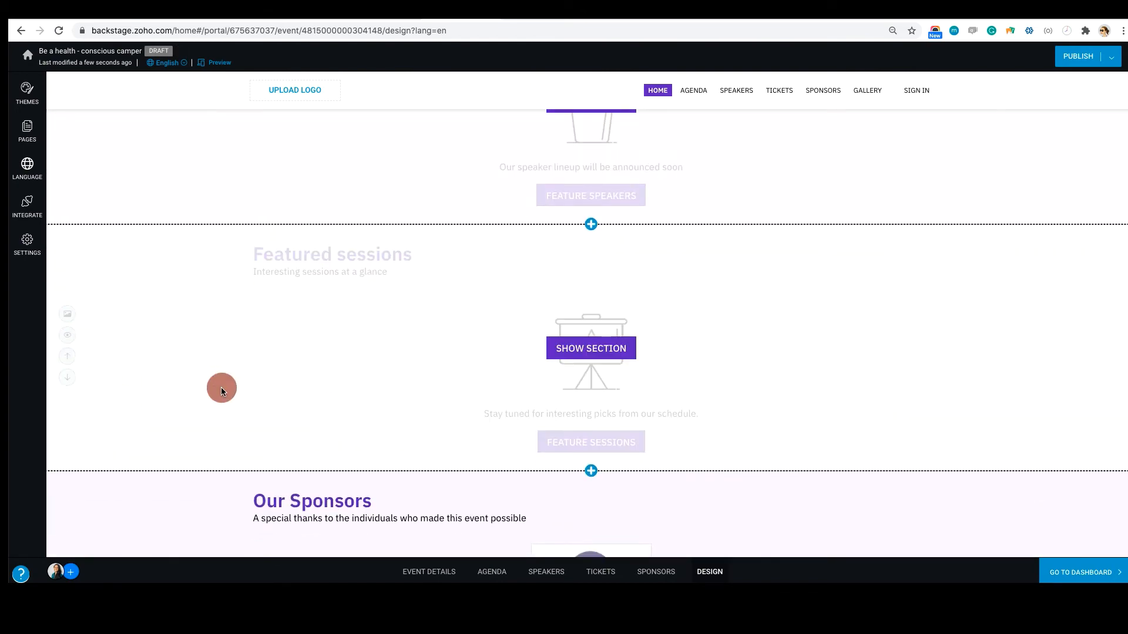
# Look over the remaining home page sections: "Our Sponsors", "Venue" and "Get in touch"
pyautogui.scroll(-7, 221, 386)
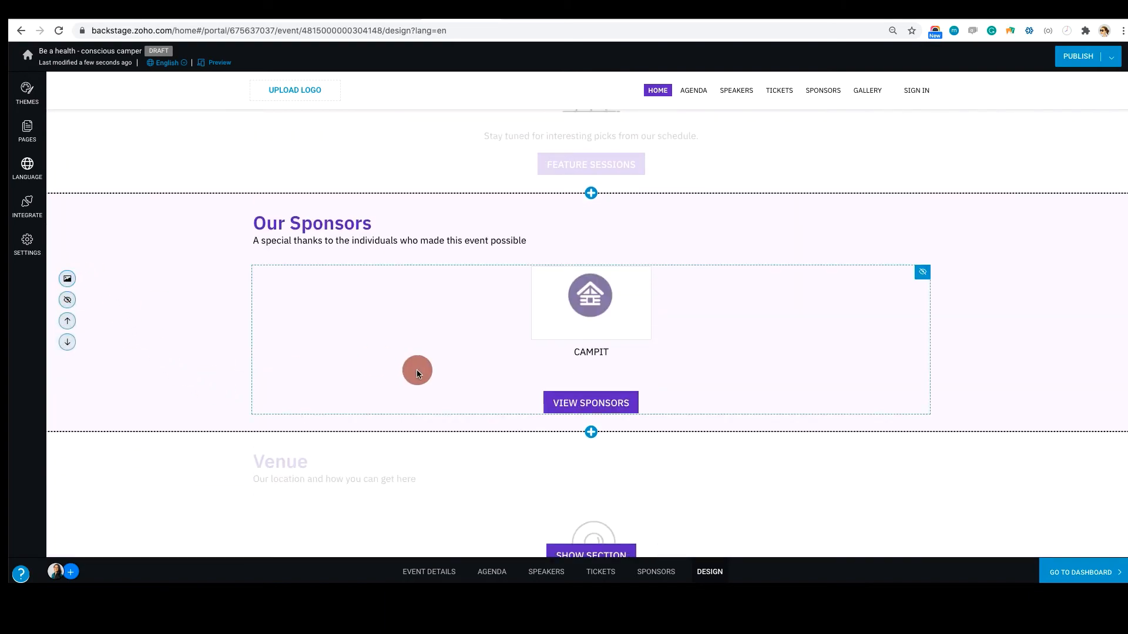
pyautogui.scroll(-4, 417, 373)
pyautogui.scroll(-6, 356, 377)
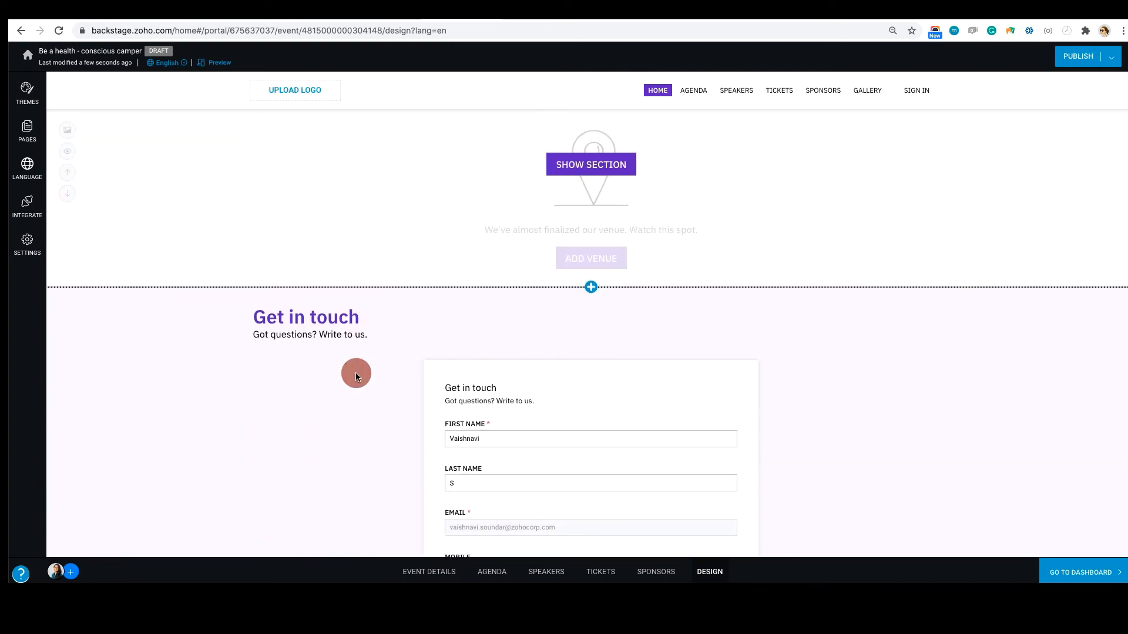
pyautogui.scroll(-6, 356, 377)
pyautogui.scroll(4, 356, 377)
pyautogui.scroll(18, 356, 377)
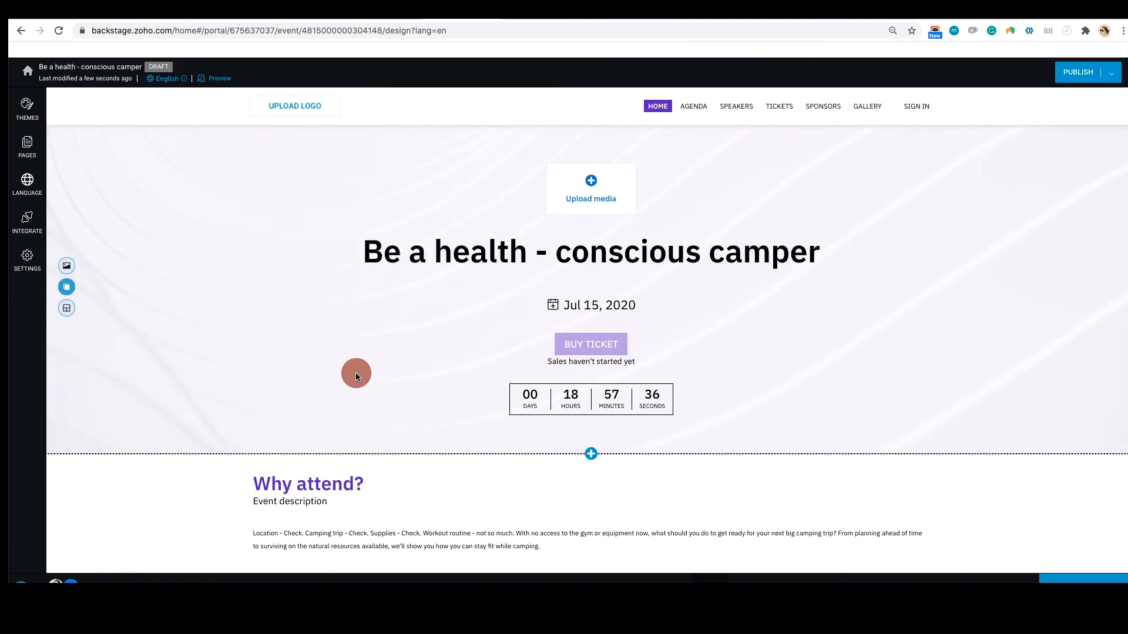
# In the navigation's link settings, toggle the Agenda link's visibility off and on, hide the Sponsors link and save
pyautogui.click(879, 108)
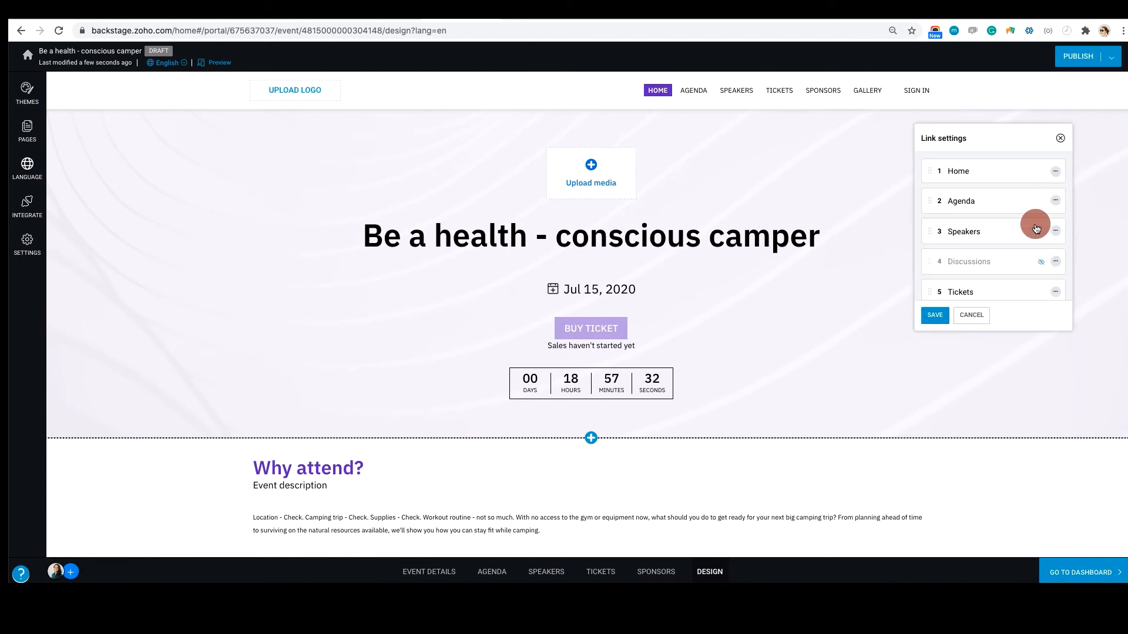
pyautogui.click(1054, 201)
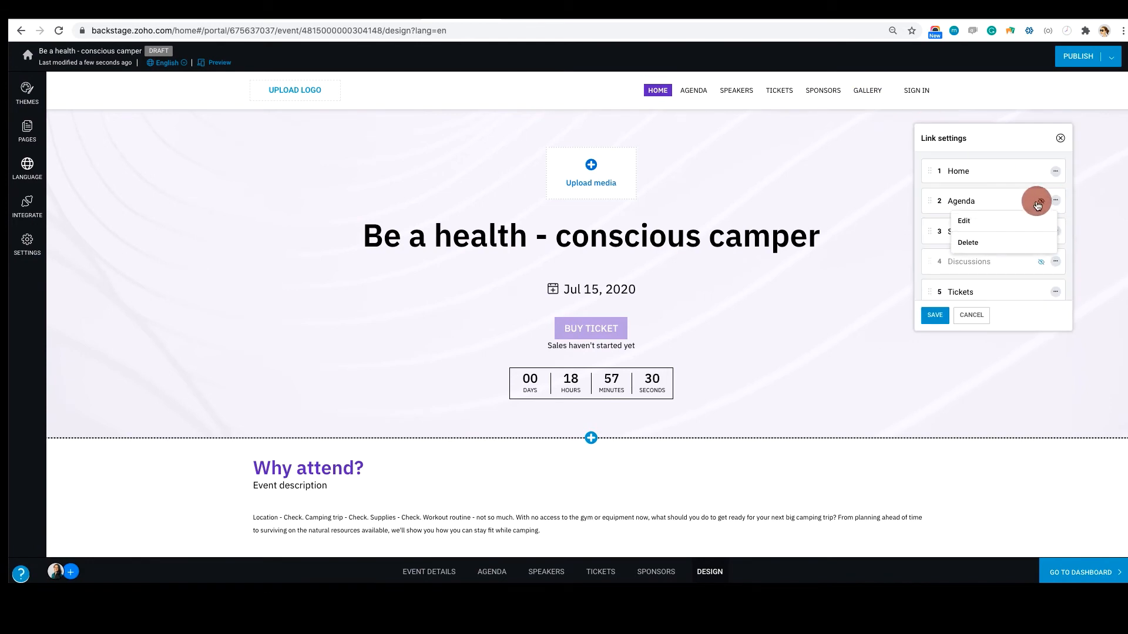
pyautogui.click(1044, 203)
pyautogui.click(1042, 202)
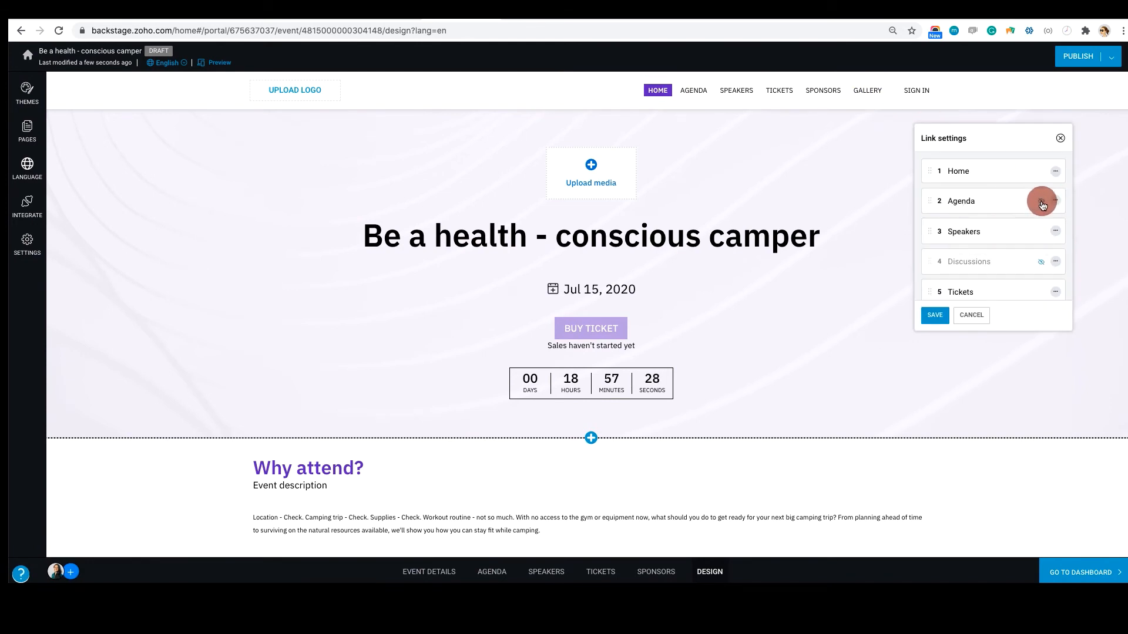
pyautogui.scroll(-3, 1050, 265)
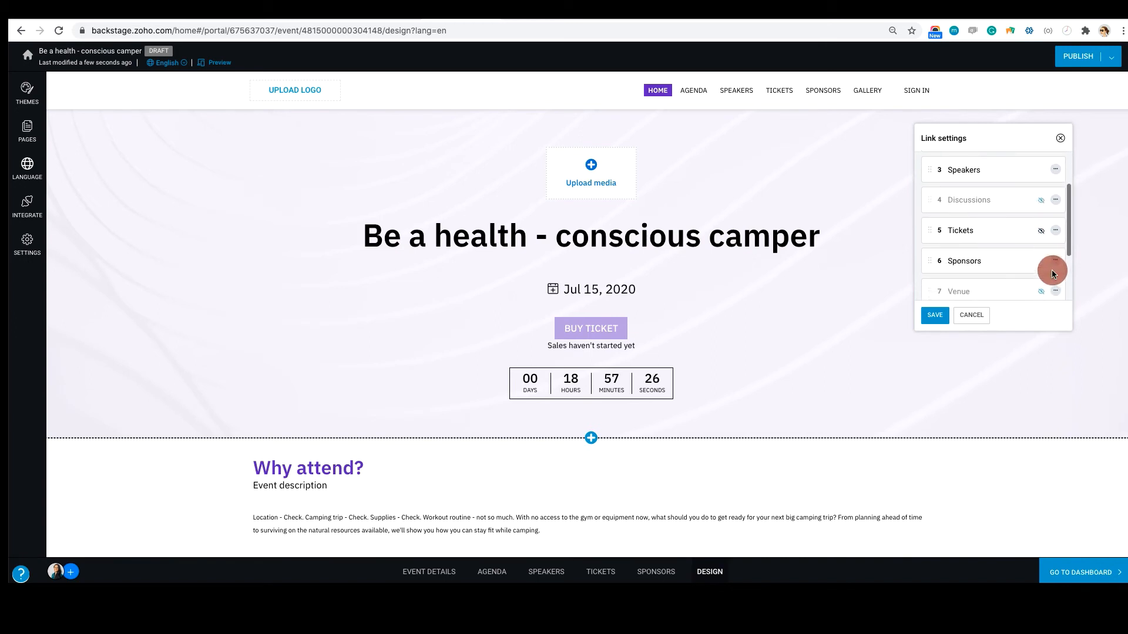
pyautogui.click(1043, 261)
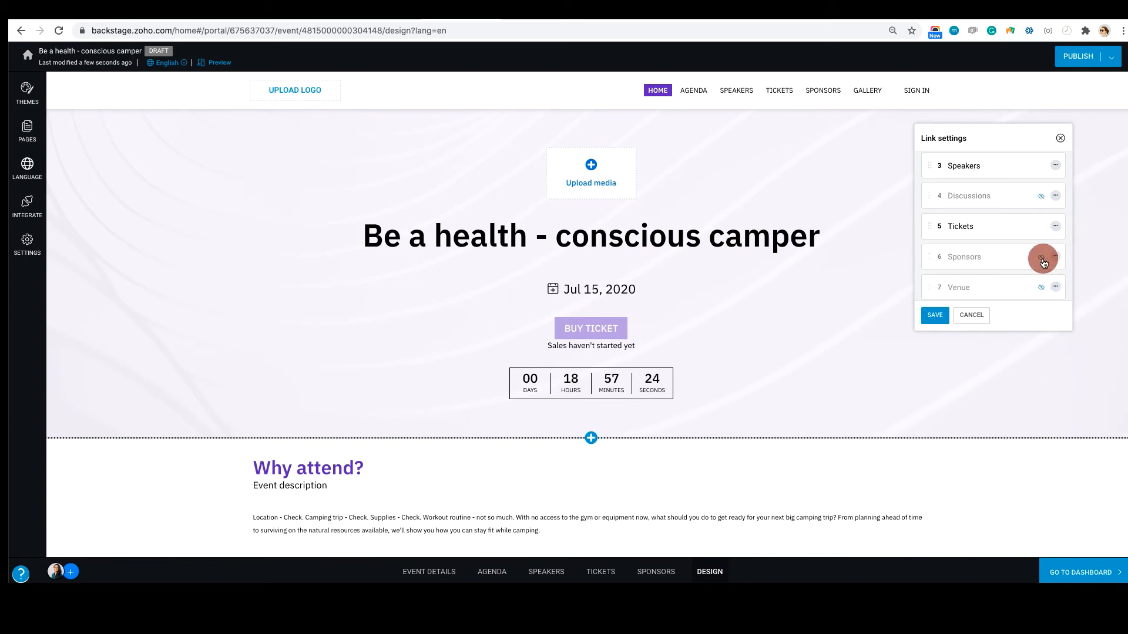
pyautogui.click(934, 315)
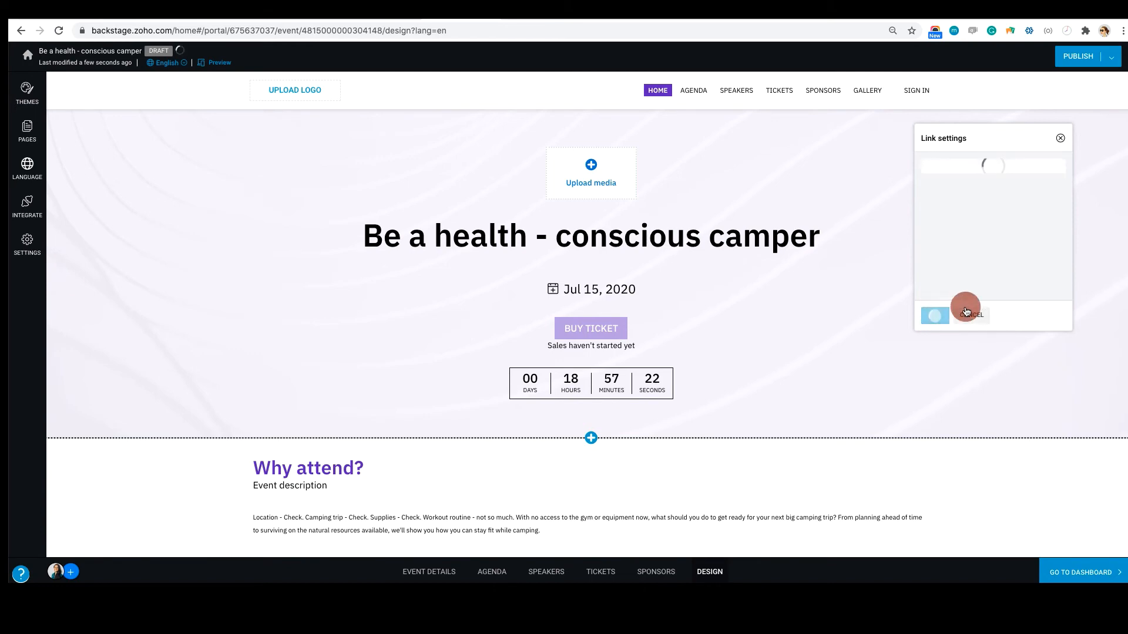
pyautogui.click(1061, 136)
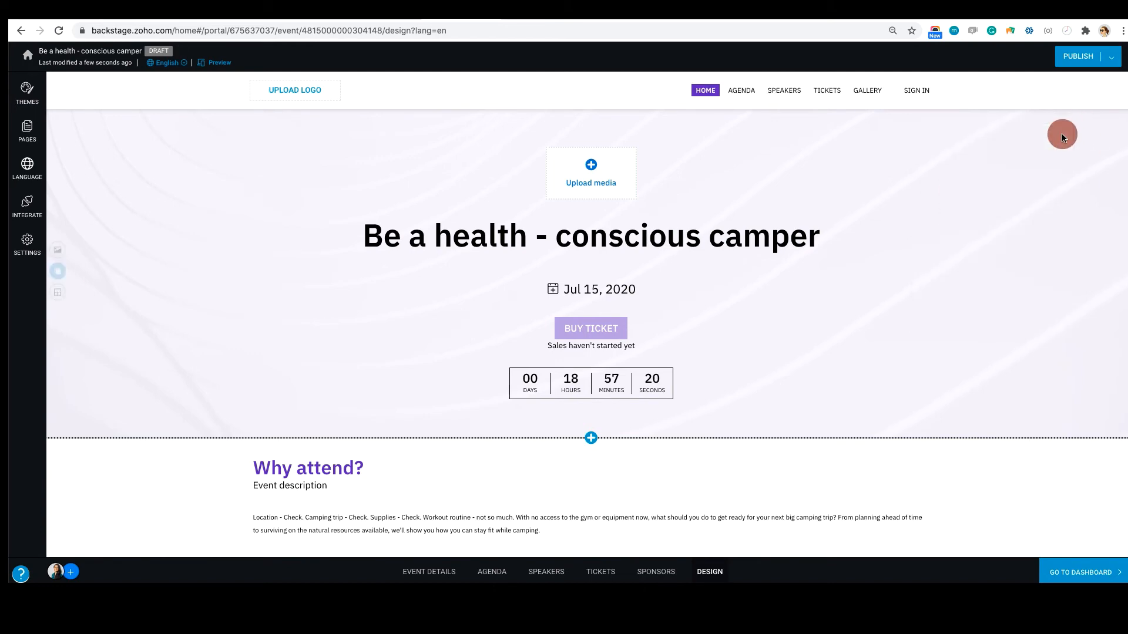
# Publish the event website with the microsite URL ending "Beahealth-consciouscamper" and dismiss the promotion dialog
pyautogui.click(1074, 57)
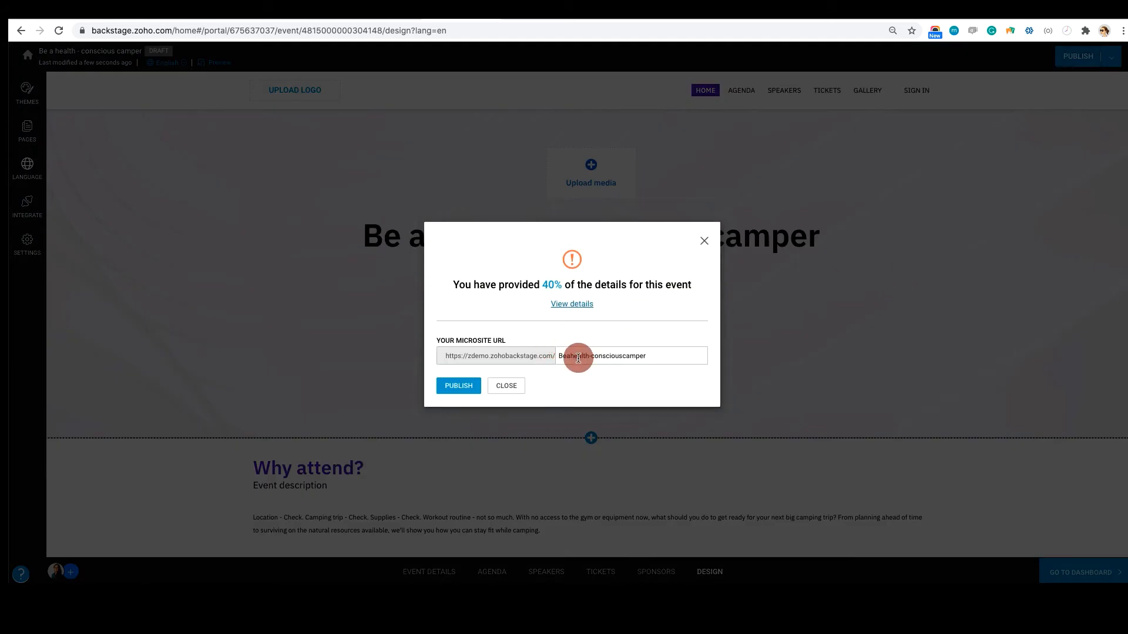
pyautogui.moveTo(559, 358); pyautogui.dragTo(666, 354)
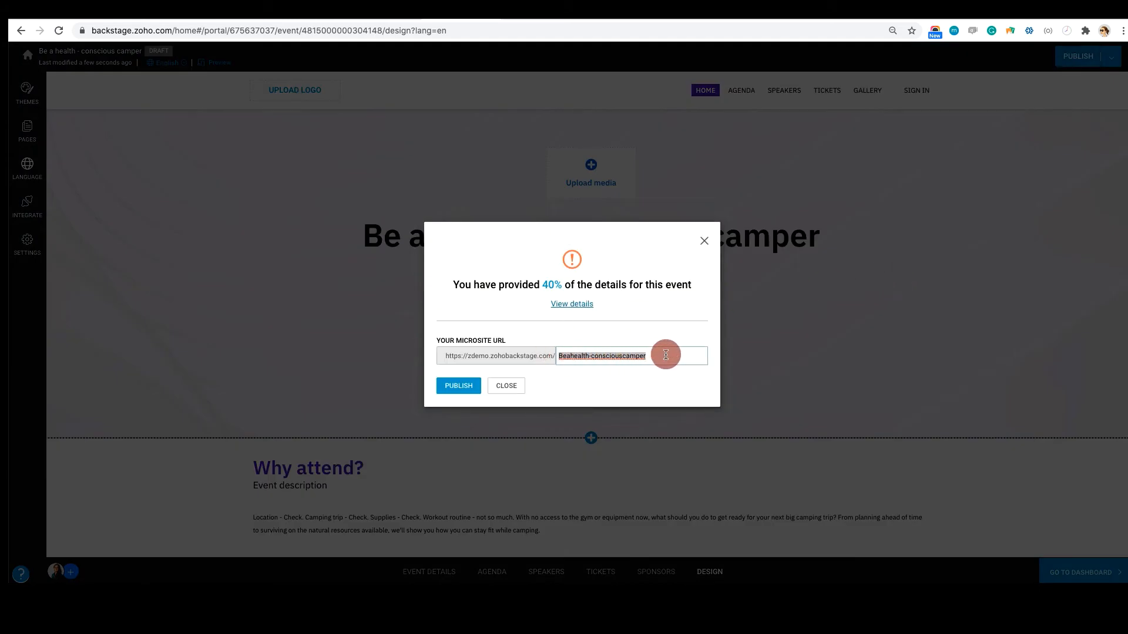
pyautogui.click(464, 387)
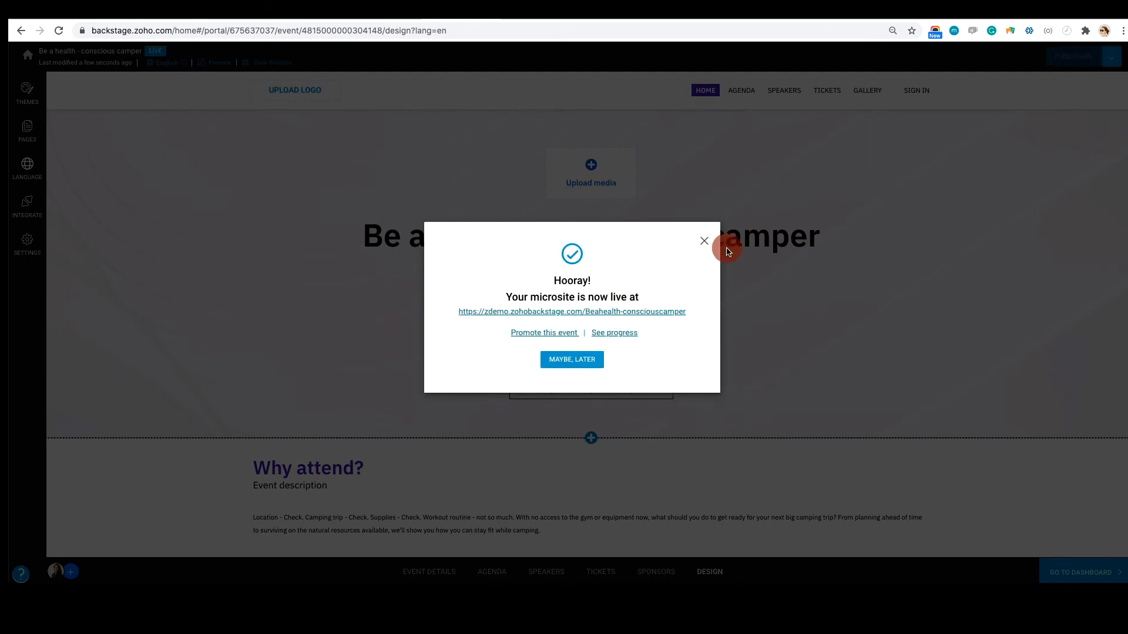
pyautogui.click(704, 240)
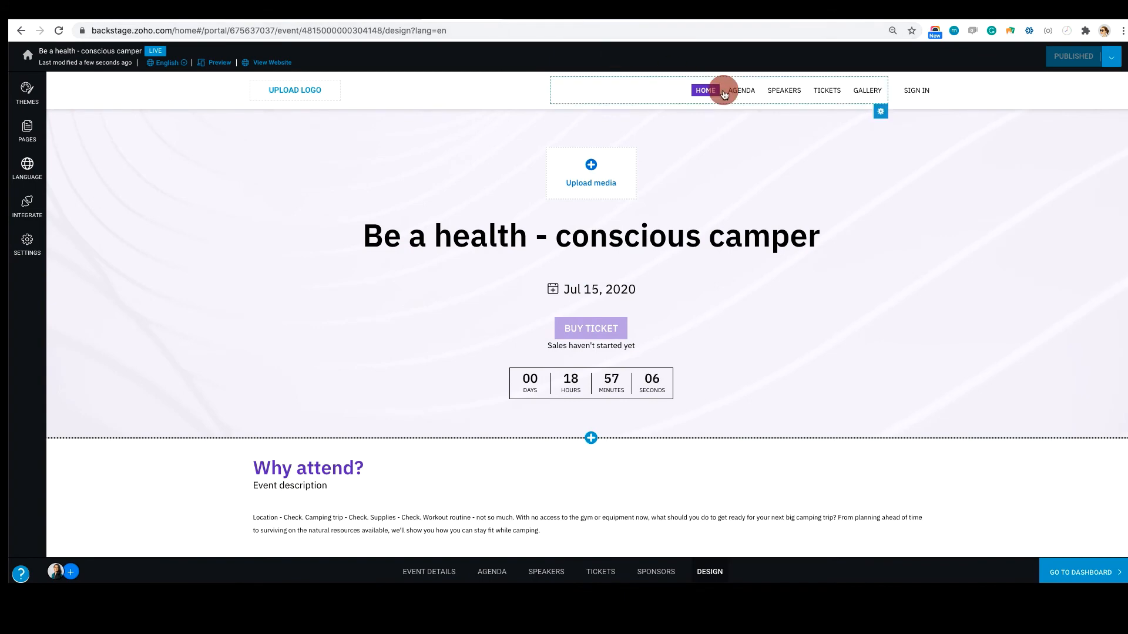
# Switch to the published "Be the Health-Conscious Camper" microsite and look over its home page
pyautogui.click(527, 16)
pyautogui.click(646, 63)
pyautogui.scroll(-2, 475, 366)
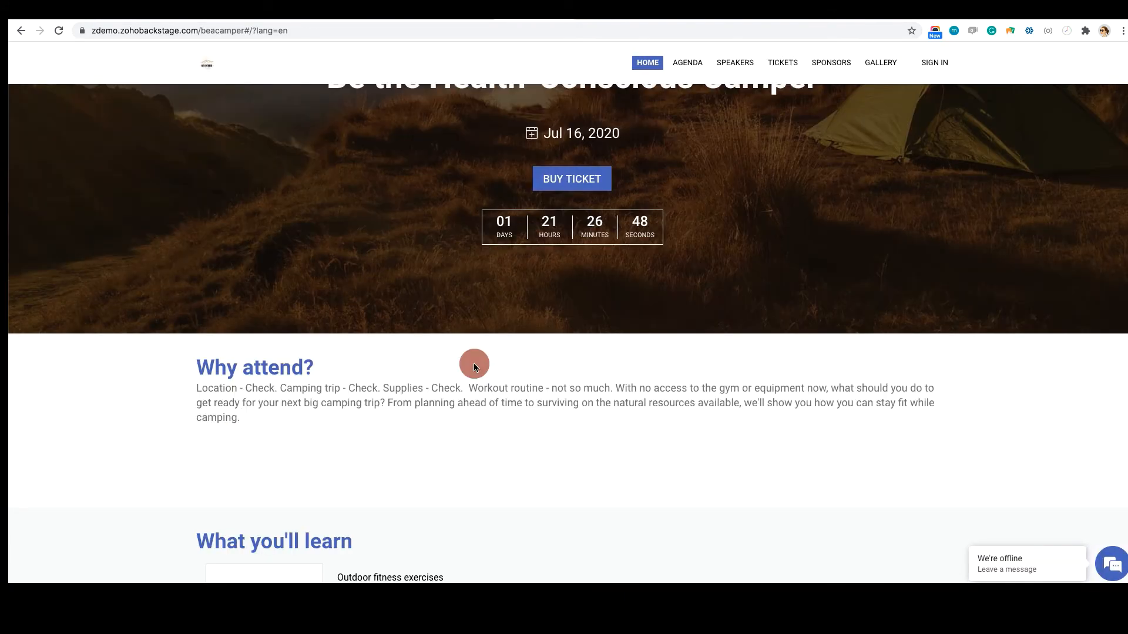
pyautogui.scroll(2, 475, 366)
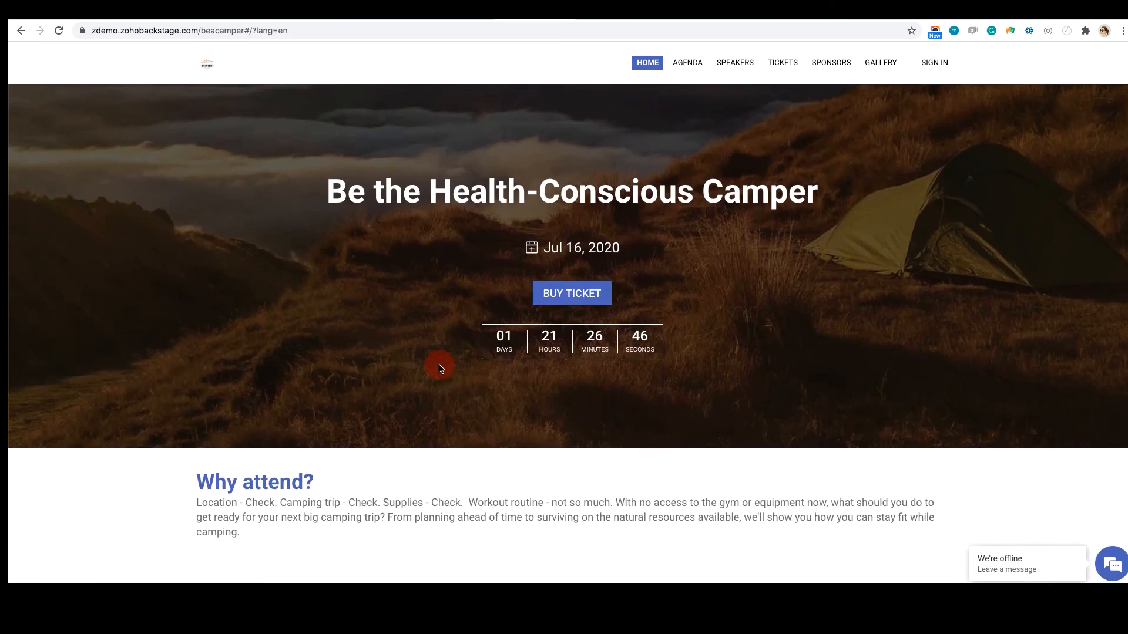
# Examine the microsite's agenda page, including the session schedule and the time zone notice
pyautogui.click(693, 68)
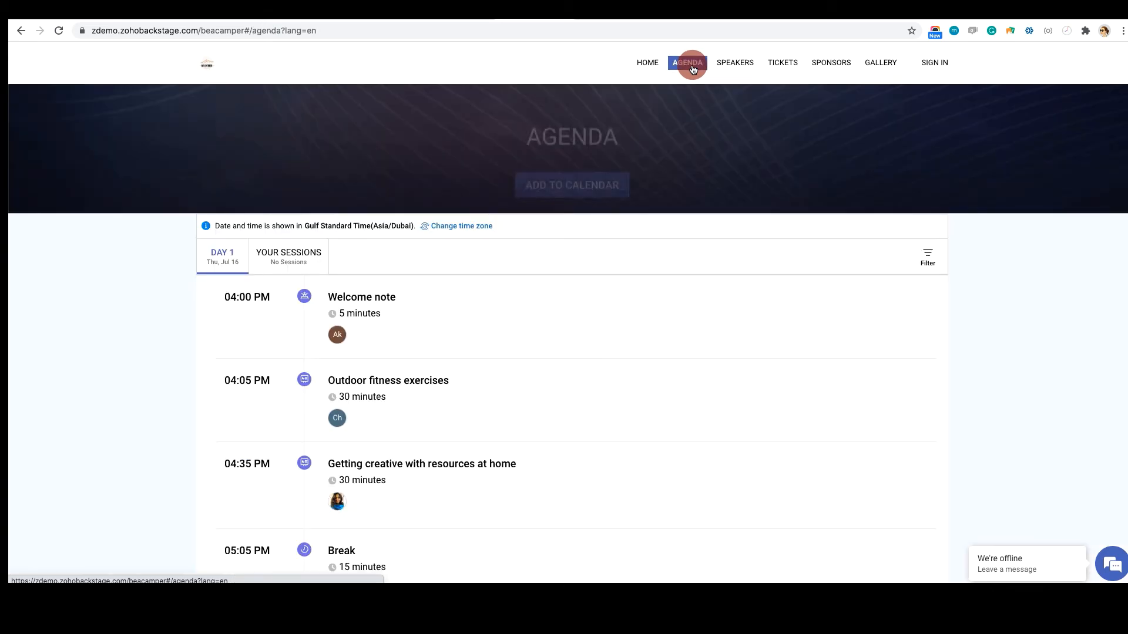
pyautogui.scroll(-2, 661, 307)
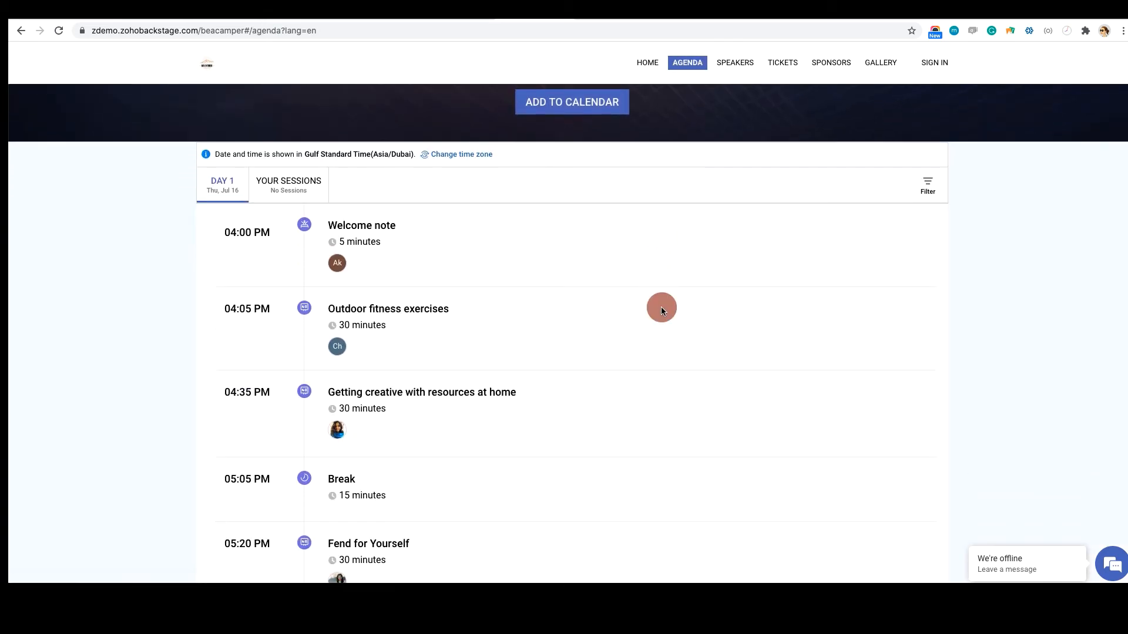
pyautogui.scroll(-2, 661, 310)
pyautogui.scroll(3, 661, 309)
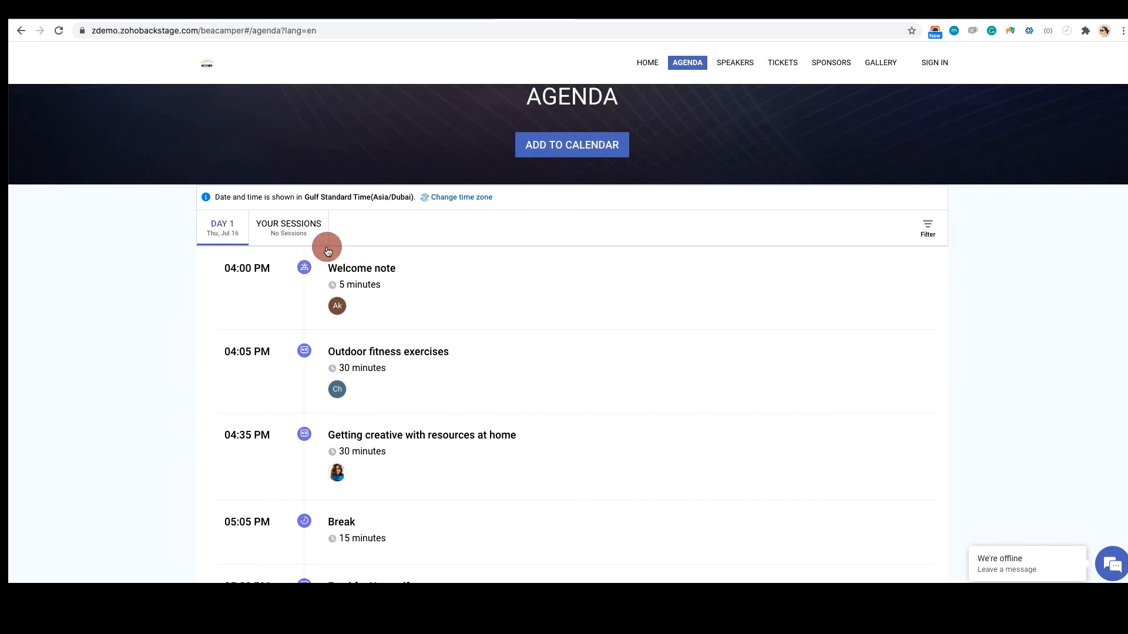
pyautogui.moveTo(214, 195); pyautogui.dragTo(496, 201)
pyautogui.click(117, 233)
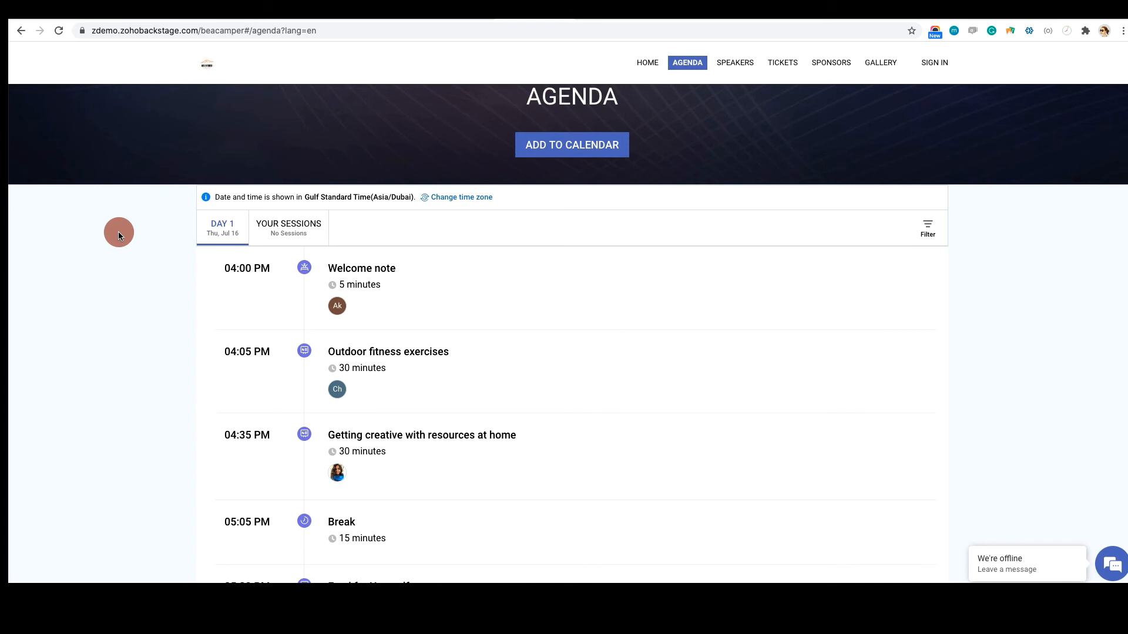
# View the microsite's tickets, sponsors and gallery pages
pyautogui.click(782, 63)
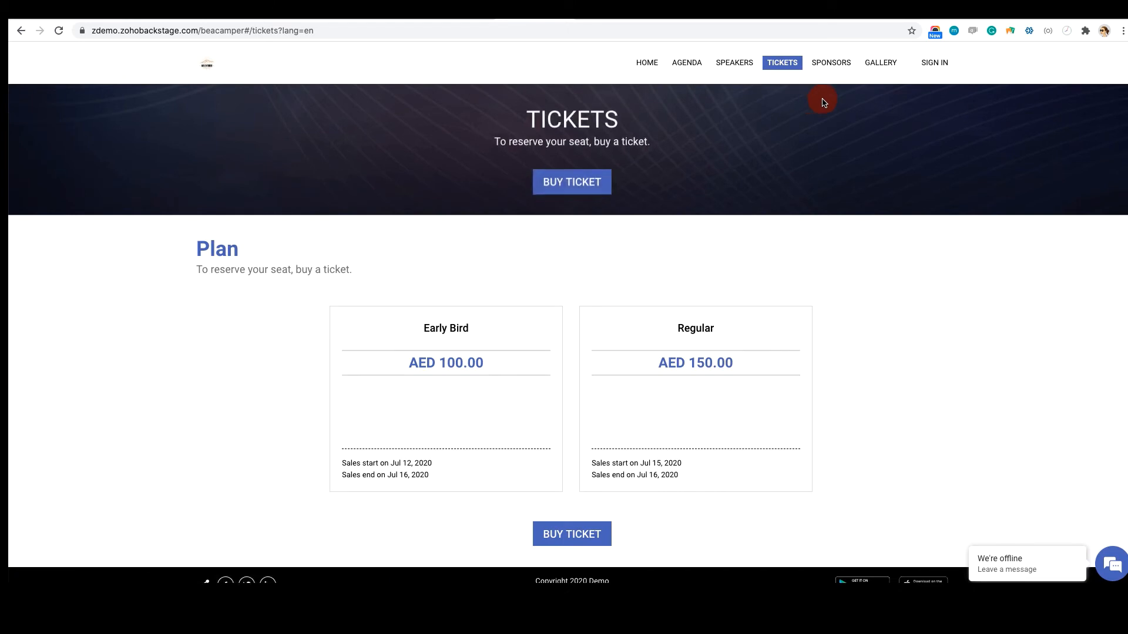
pyautogui.scroll(-1, 833, 287)
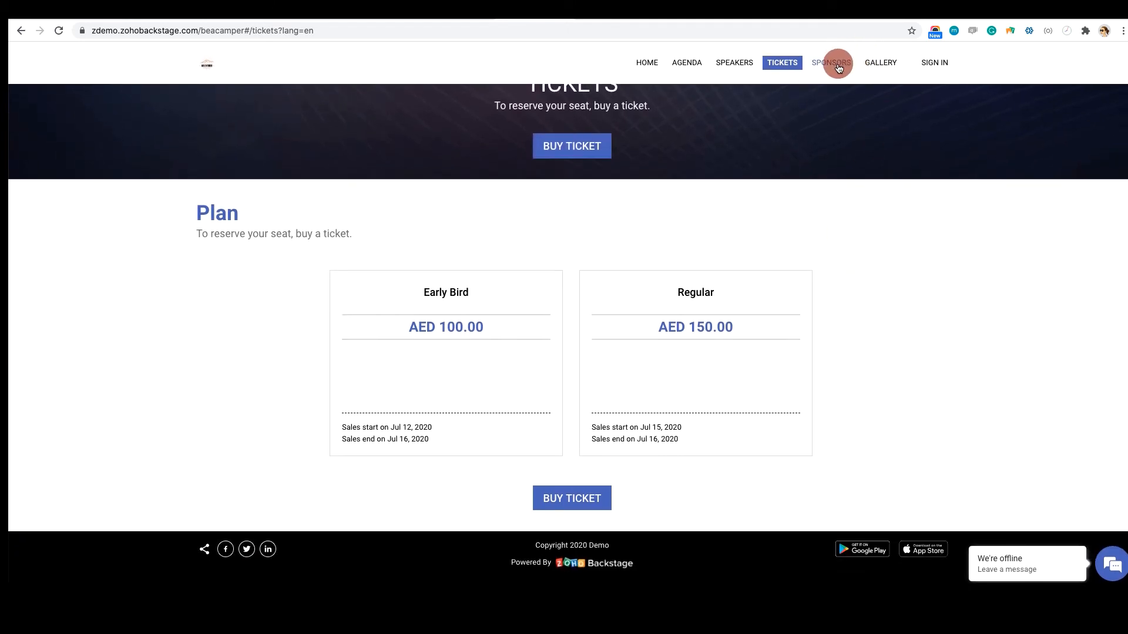
pyautogui.click(838, 64)
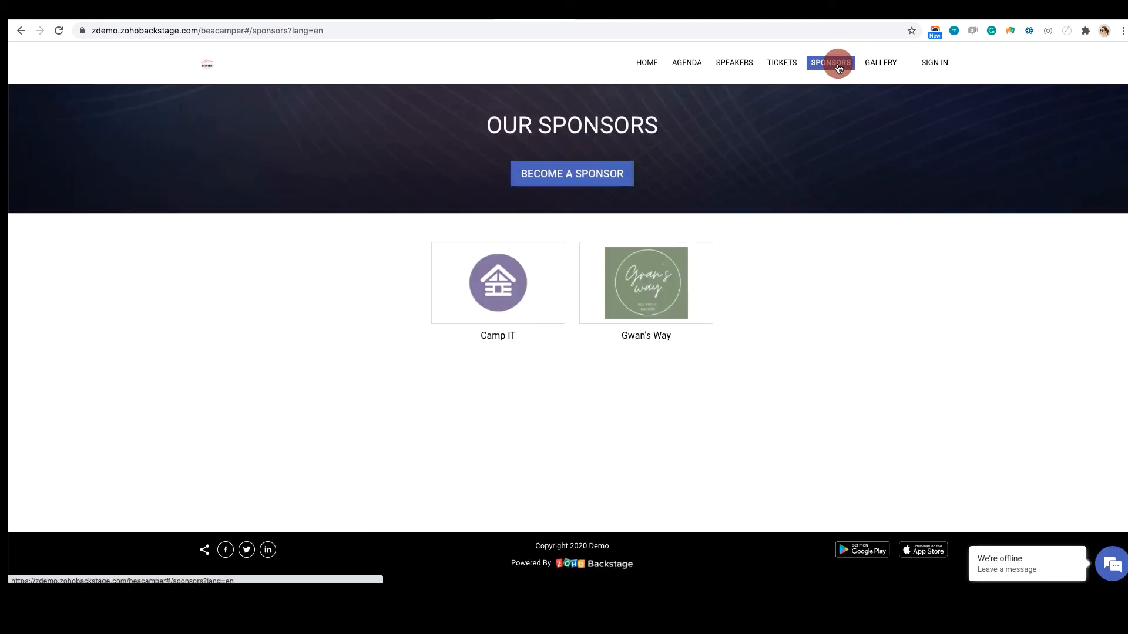
pyautogui.click(878, 63)
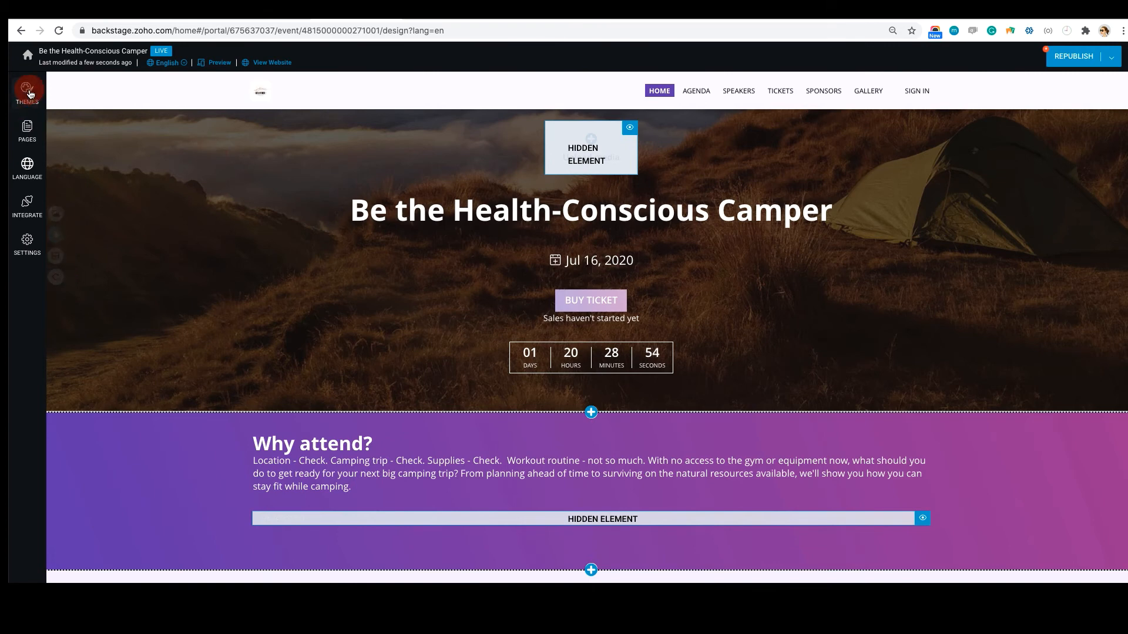
# Apply the Coral theme to the "Be the Health-Conscious Camper" website in its design editor
pyautogui.click(28, 92)
pyautogui.click(122, 152)
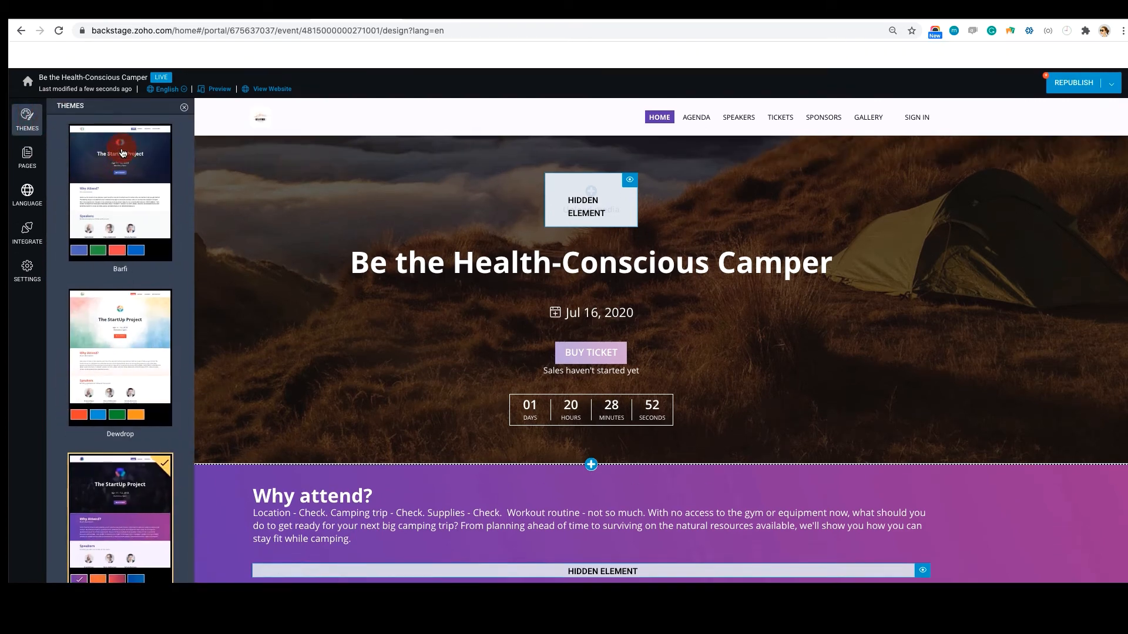
pyautogui.scroll(-10, 122, 152)
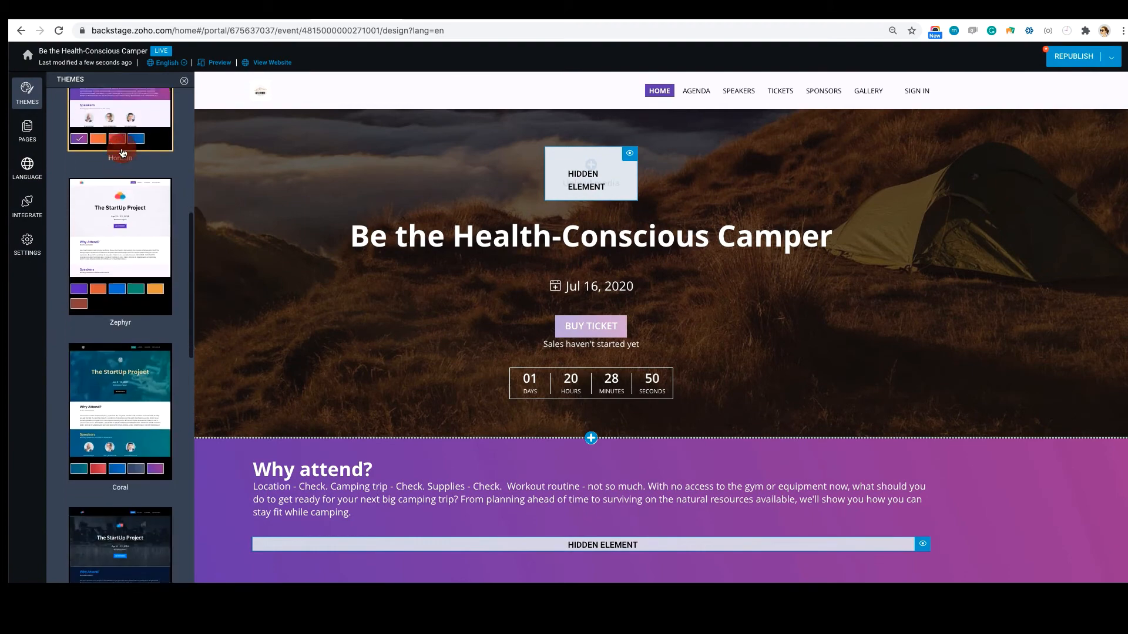
pyautogui.click(122, 153)
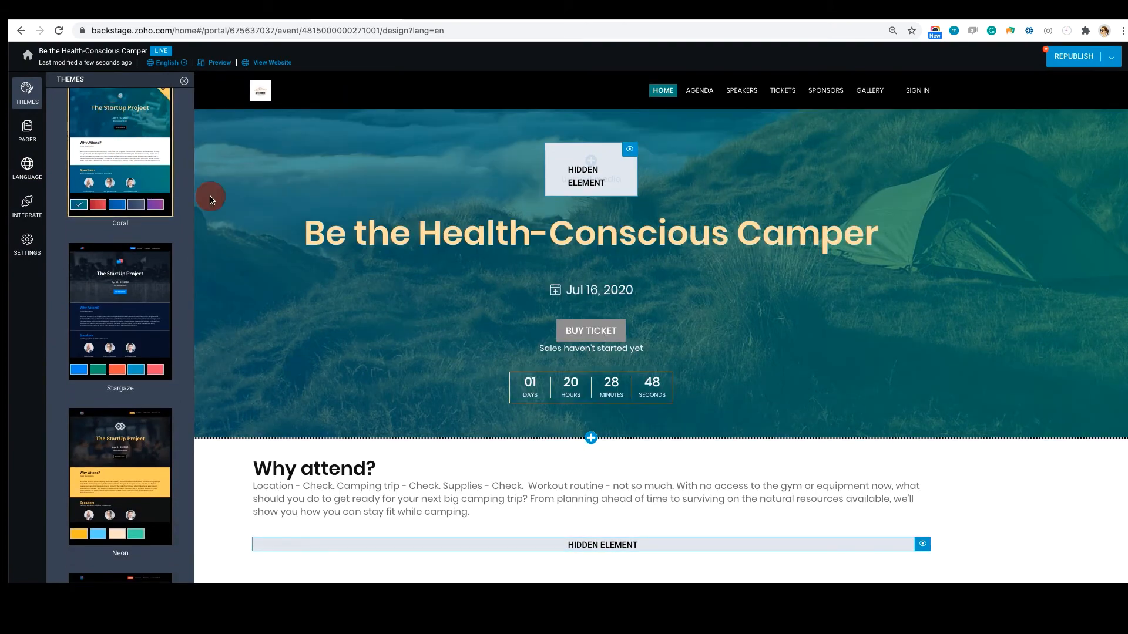
# Apply the Stargaze theme to the event website
pyautogui.click(113, 276)
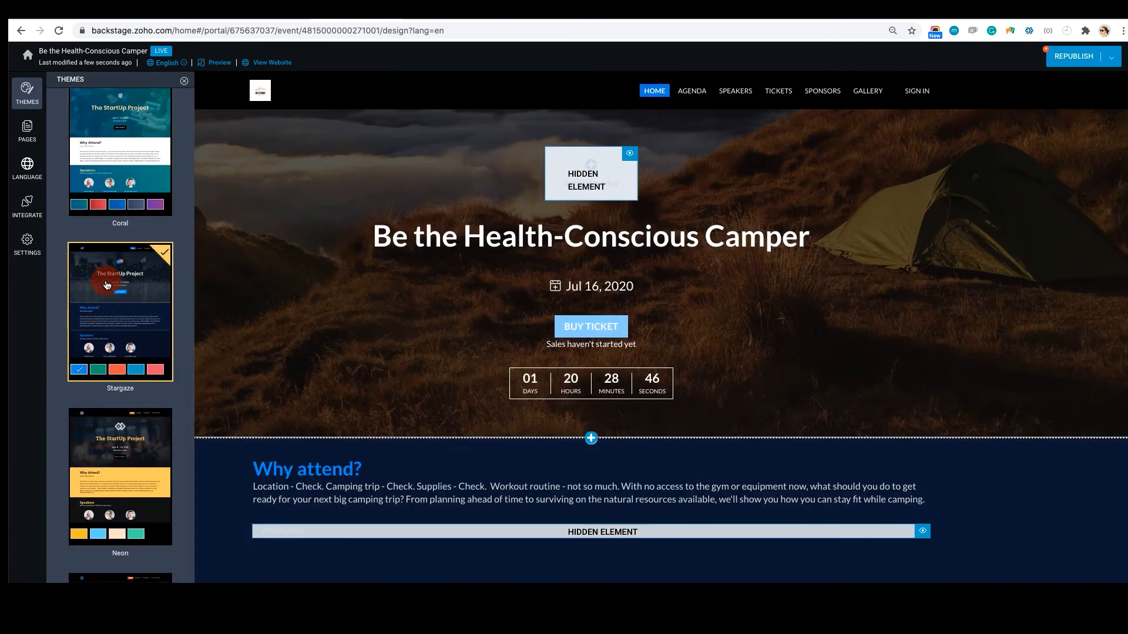
# Add a website page named FAQ, fill in its page URL and save it
pyautogui.click(35, 137)
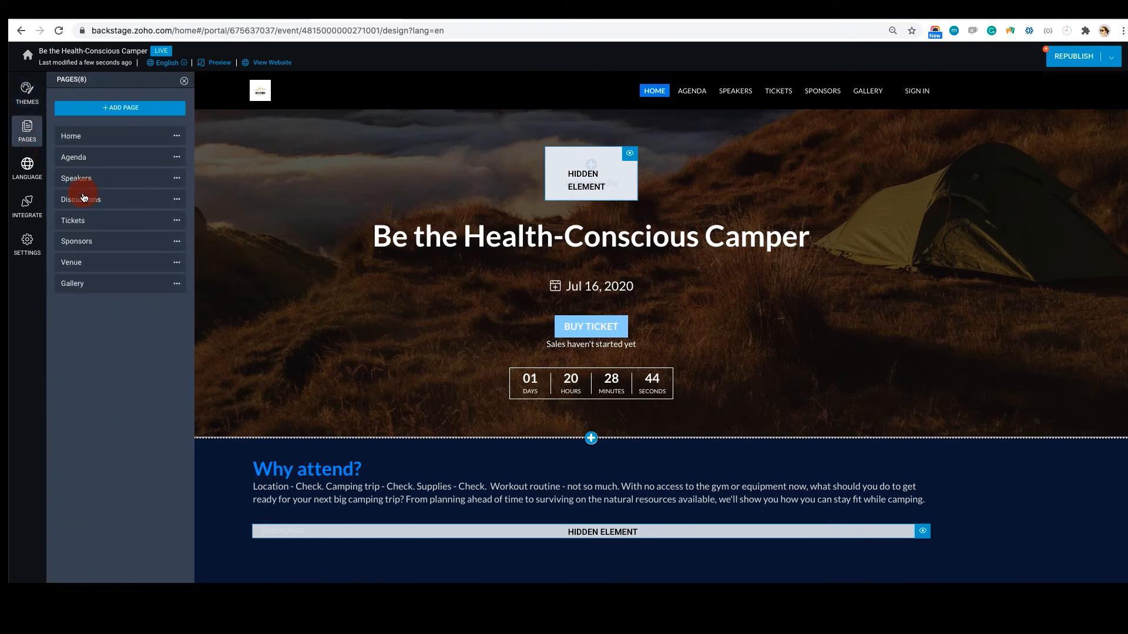
pyautogui.click(140, 113)
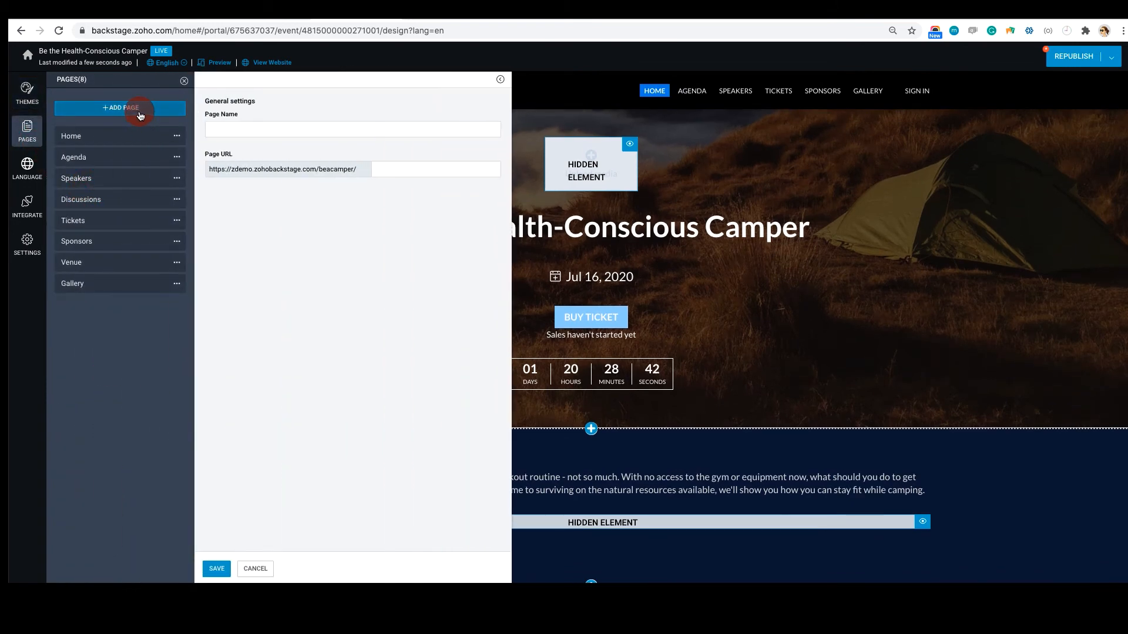
pyautogui.click(223, 132)
pyautogui.write('FAQ')
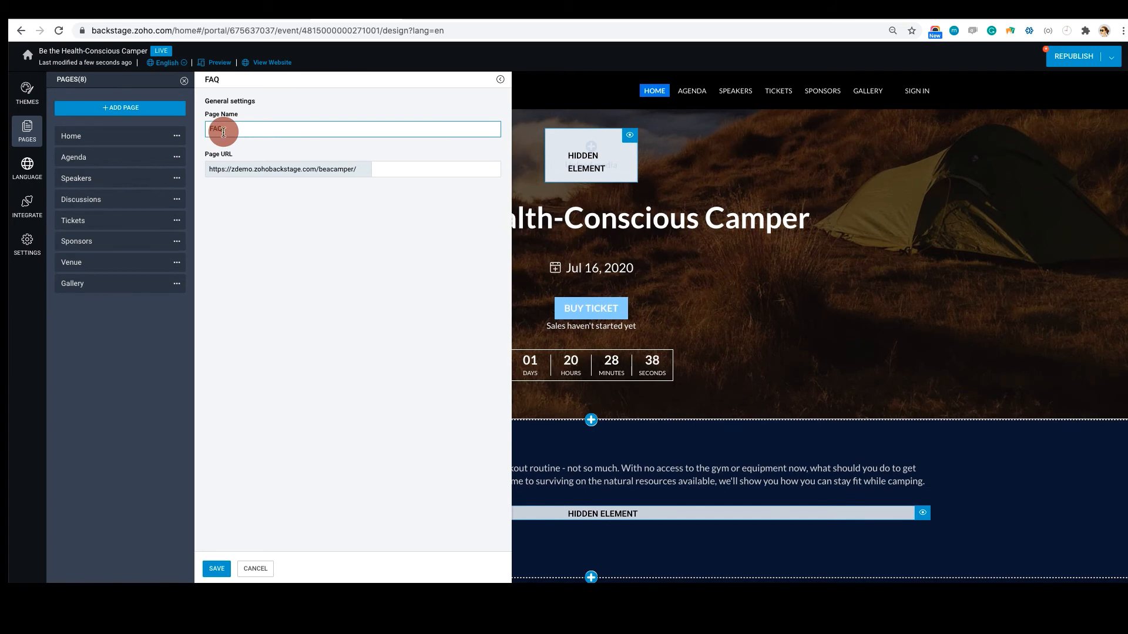
pyautogui.click(394, 177)
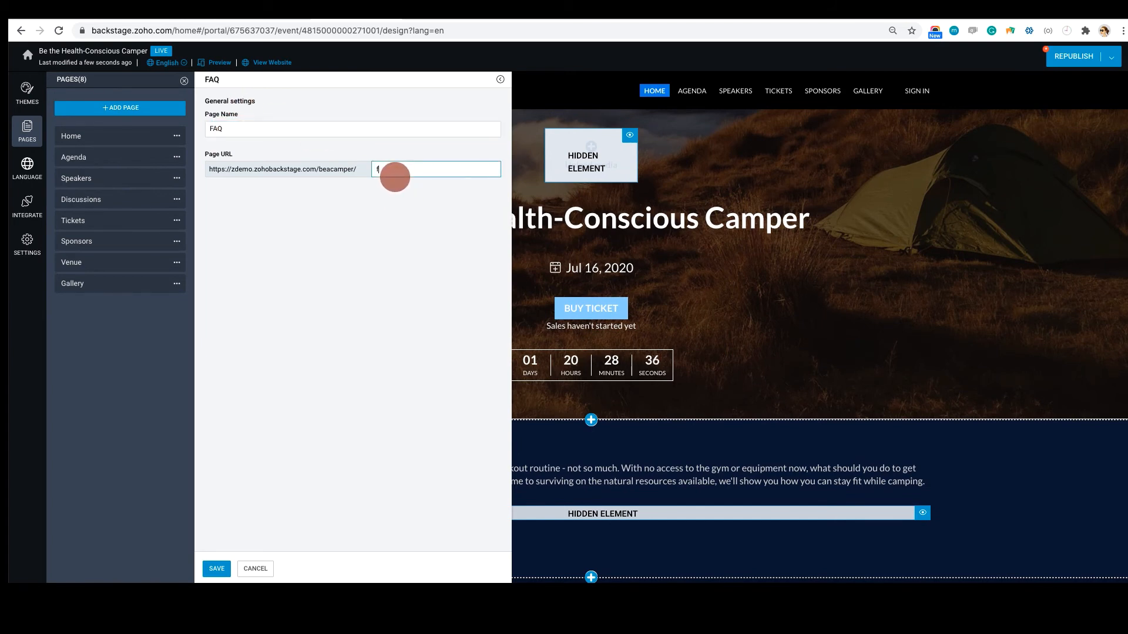
pyautogui.click(216, 568)
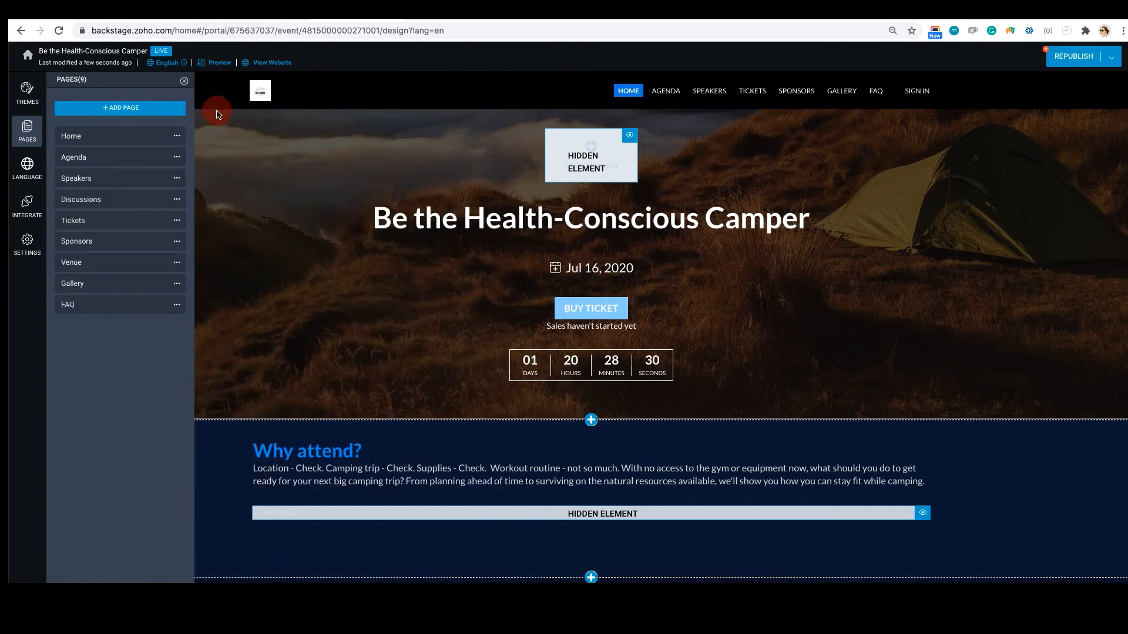
pyautogui.click(183, 82)
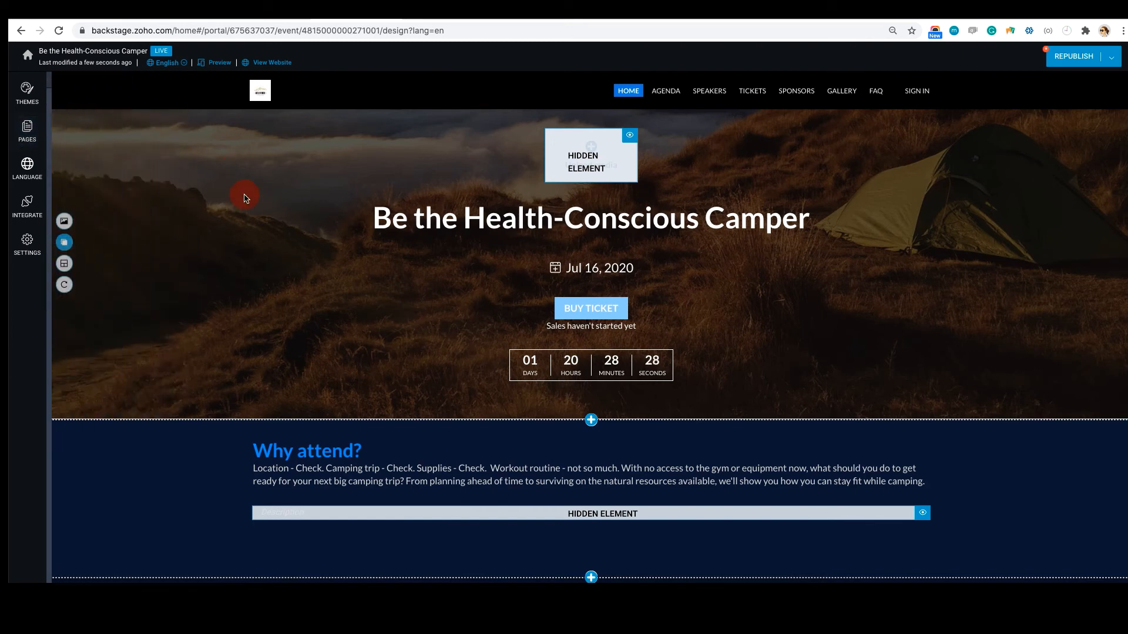
# Add Swahili as another website language and export its translation spreadsheet
pyautogui.click(27, 170)
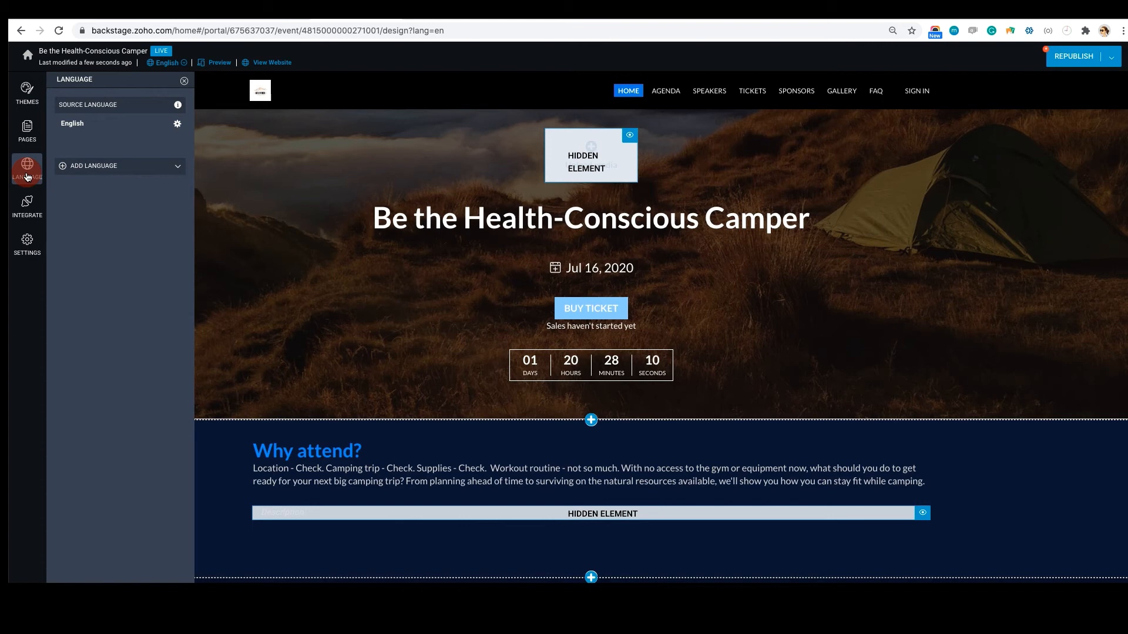
pyautogui.click(130, 172)
pyautogui.click(130, 173)
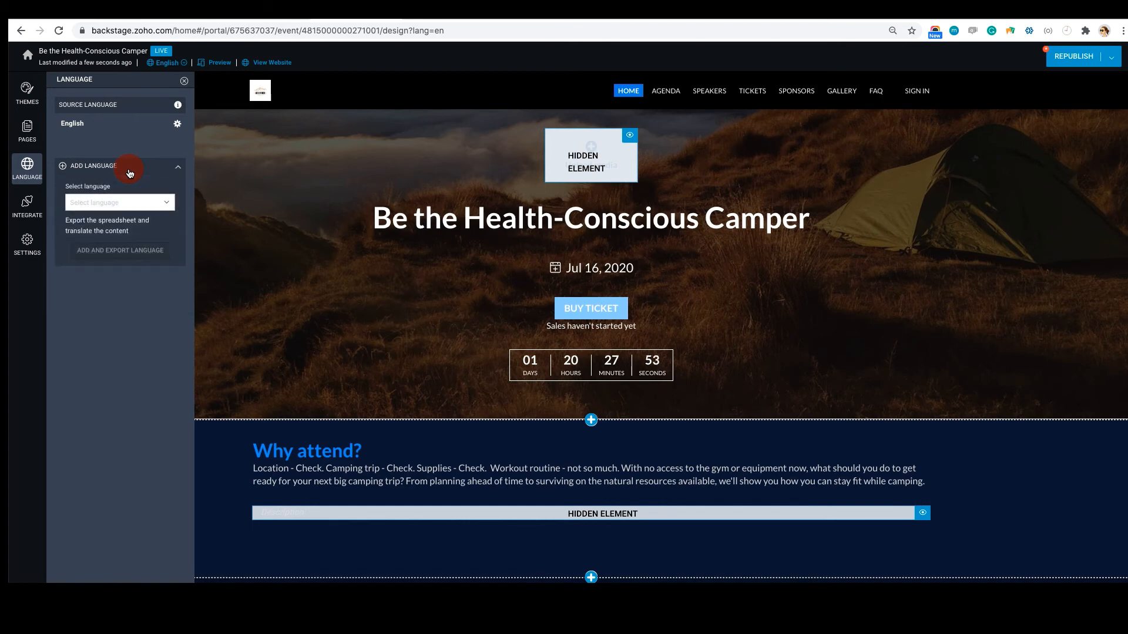
pyautogui.click(122, 203)
pyautogui.write('wahili')
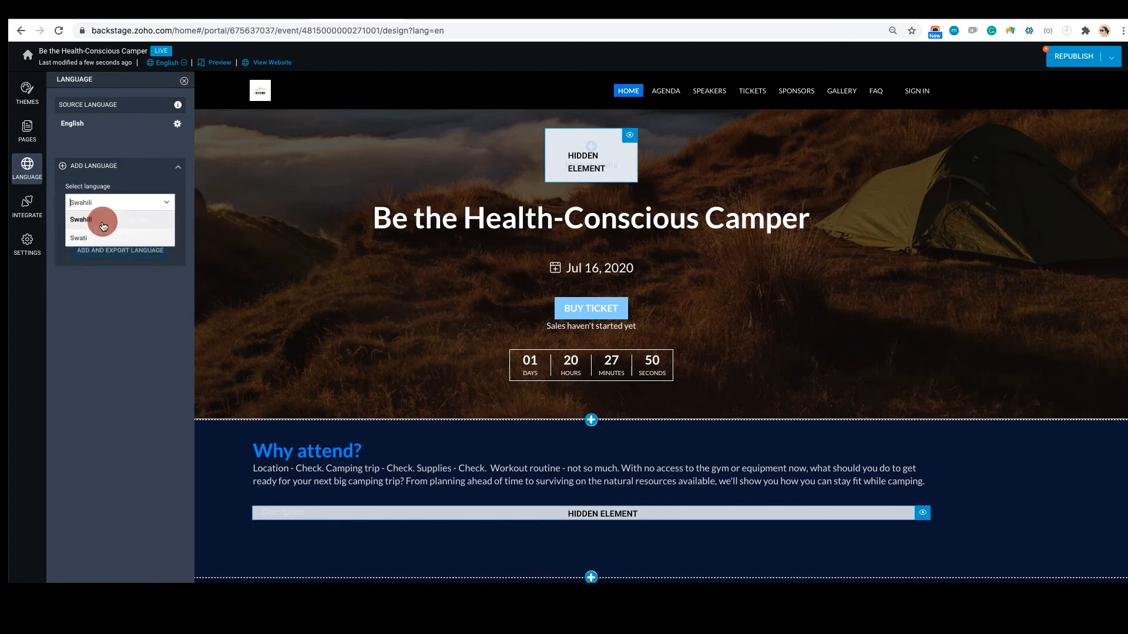
pyautogui.click(97, 221)
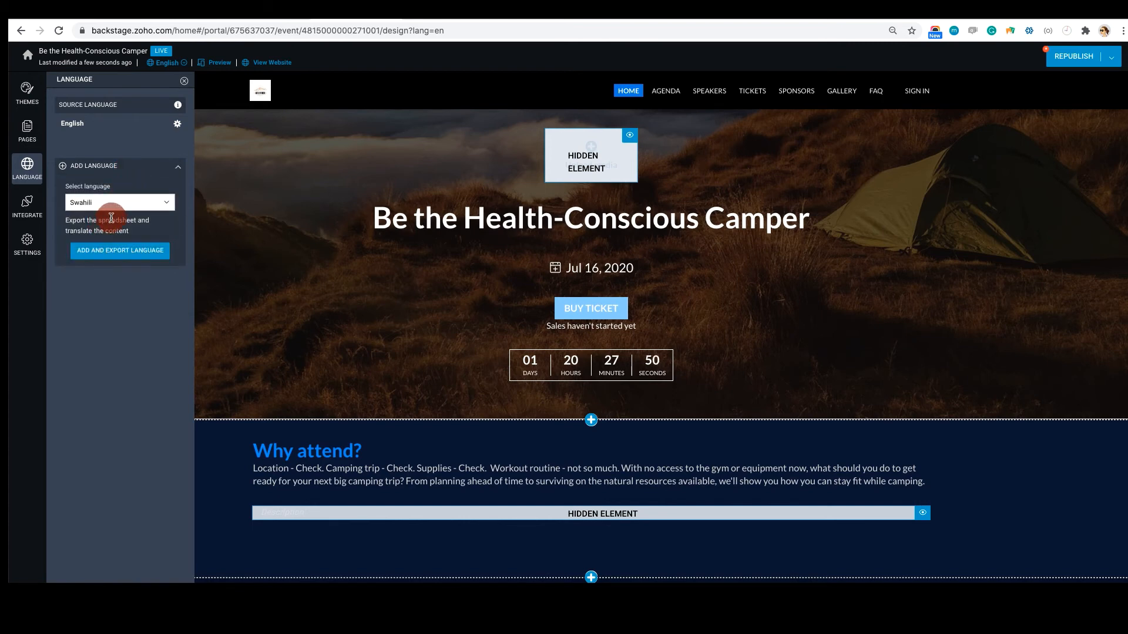
pyautogui.click(110, 253)
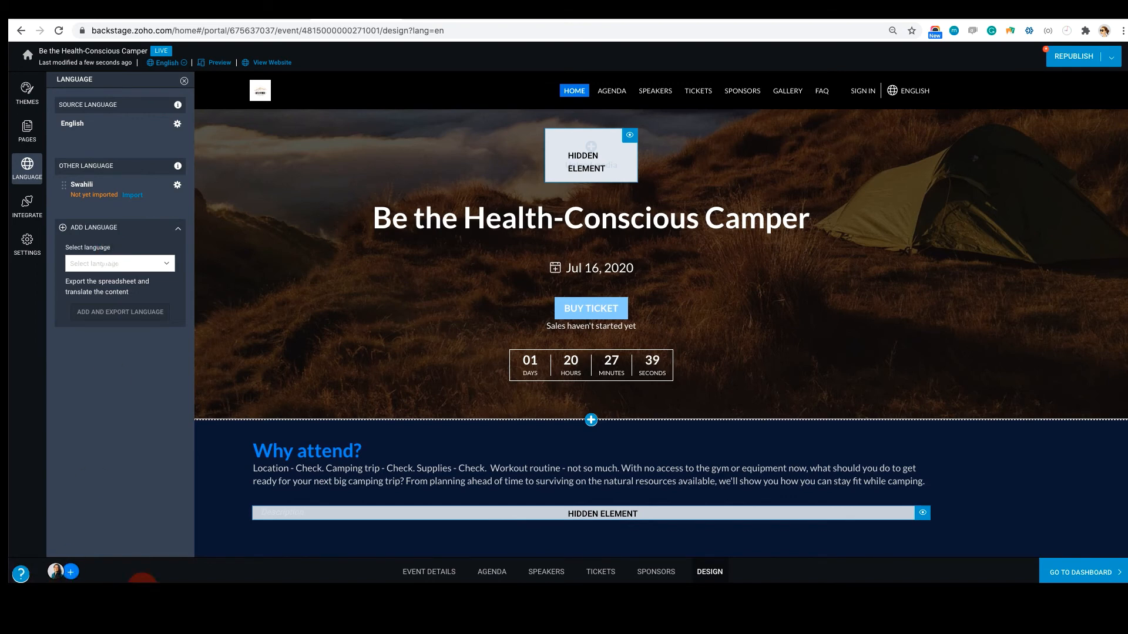
# Switch to Excel and look through the event details, user profile and microsite text sheets of the exported Swahili translation workbook
pyautogui.click(328, 457)
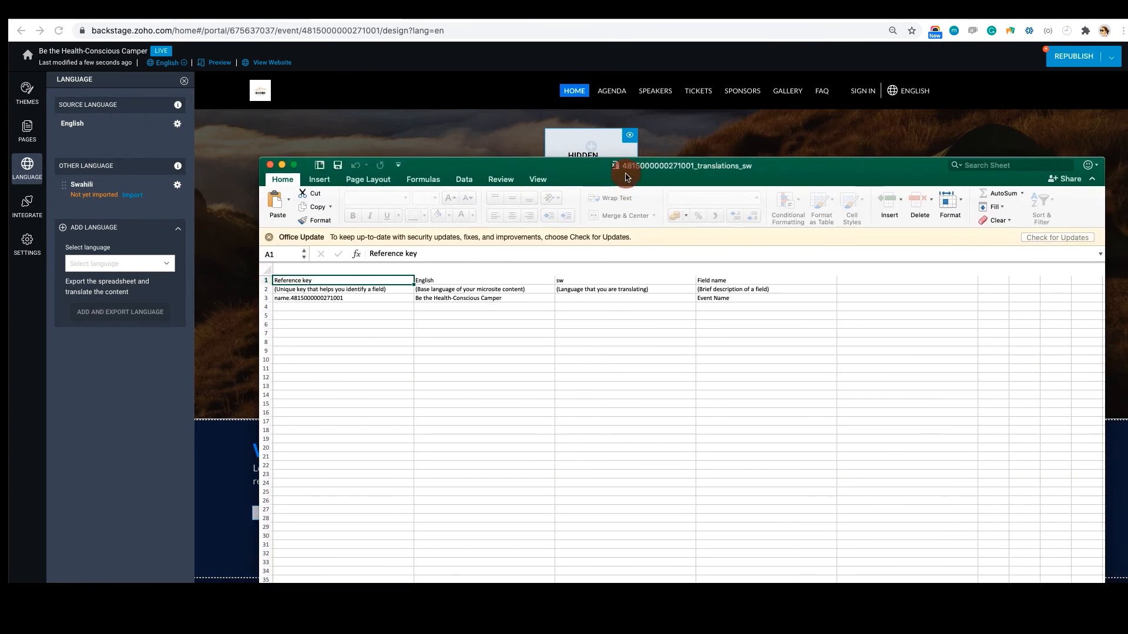
pyautogui.moveTo(627, 174); pyautogui.dragTo(552, 126)
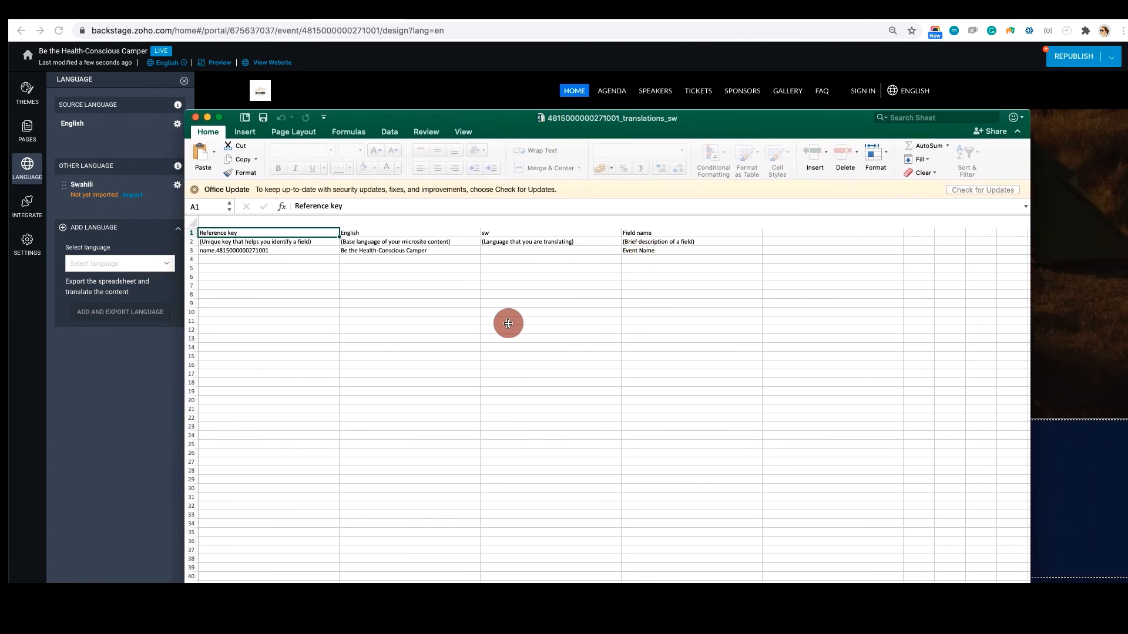
pyautogui.scroll(-3, 508, 320)
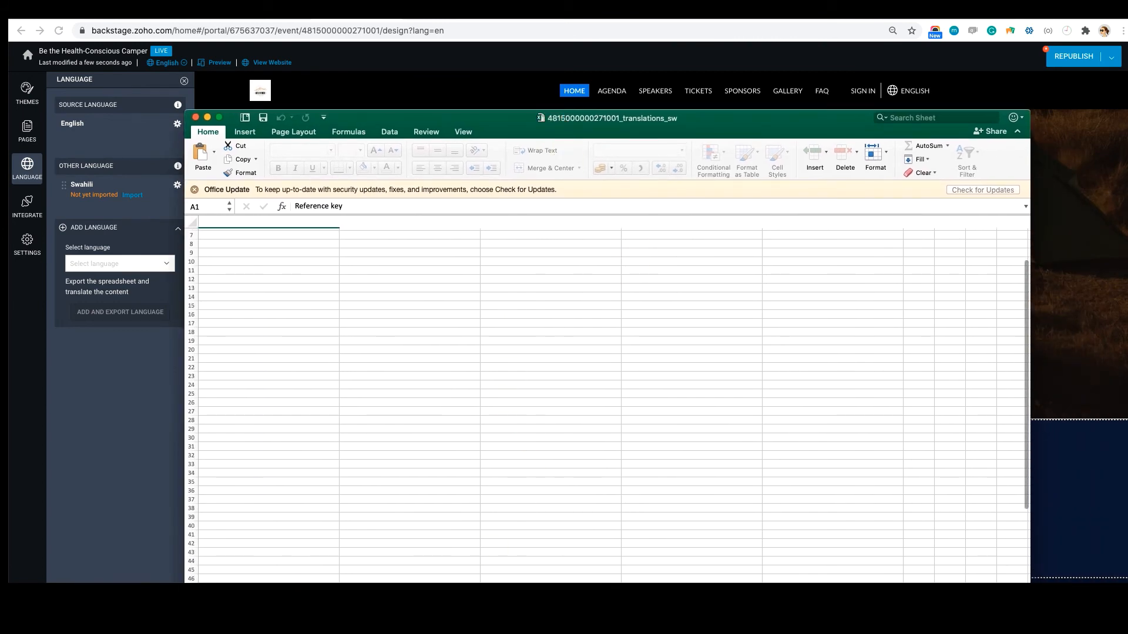
pyautogui.scroll(3, 611, 405)
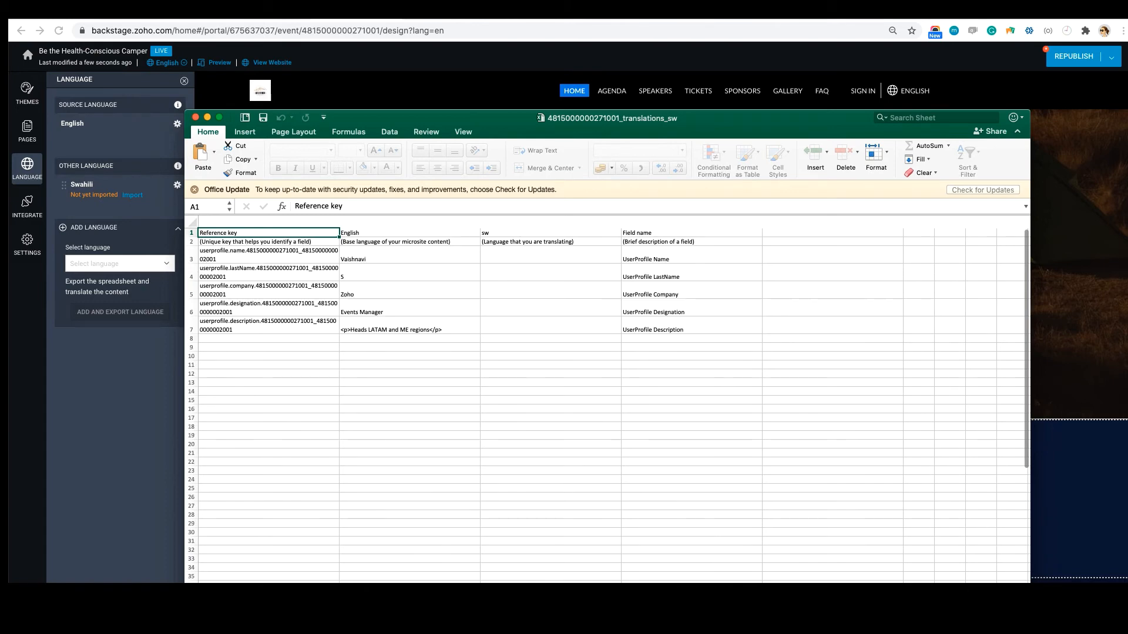
pyautogui.hotkey('ctrl', 'pagedown')
pyautogui.hotkey('ctrl', 'pagedown')
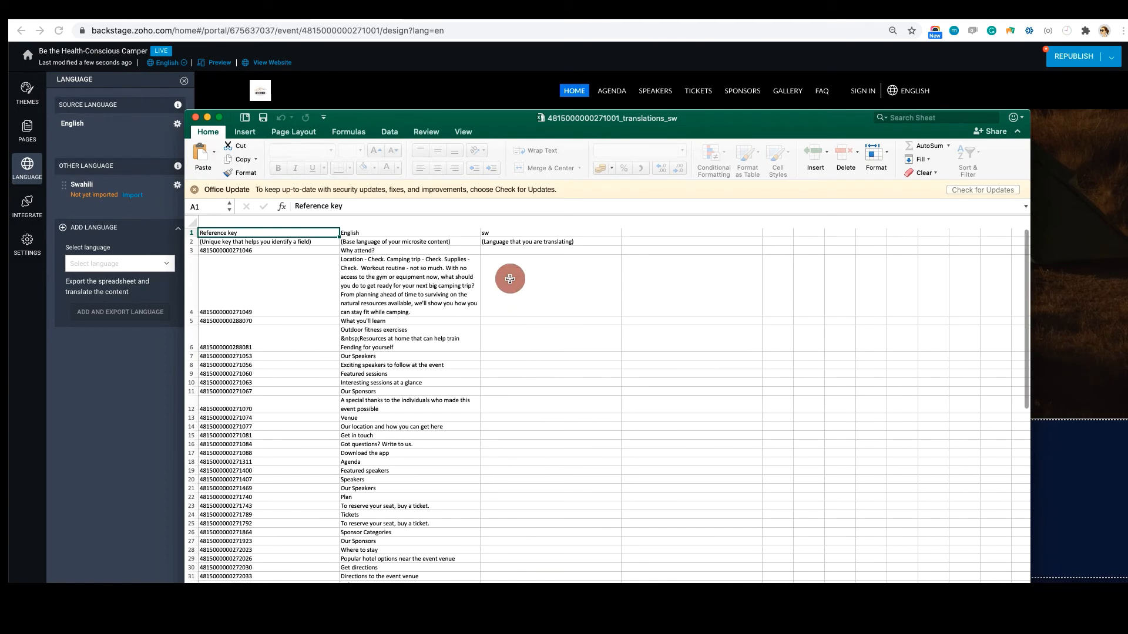
pyautogui.click(517, 297)
pyautogui.scroll(-6, 517, 297)
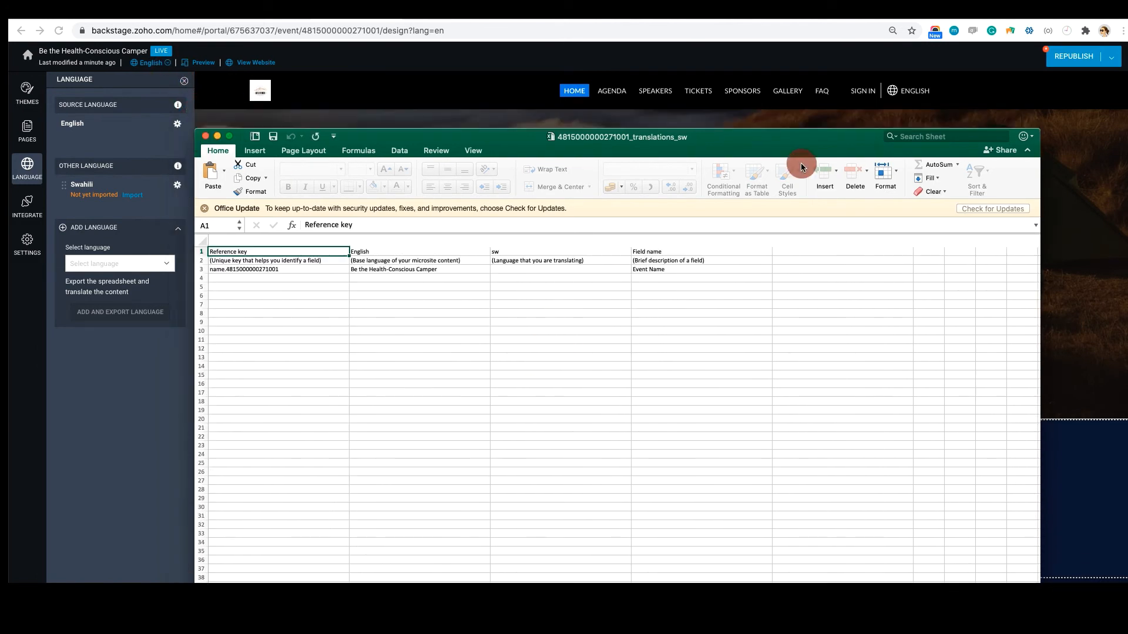
pyautogui.click(521, 297)
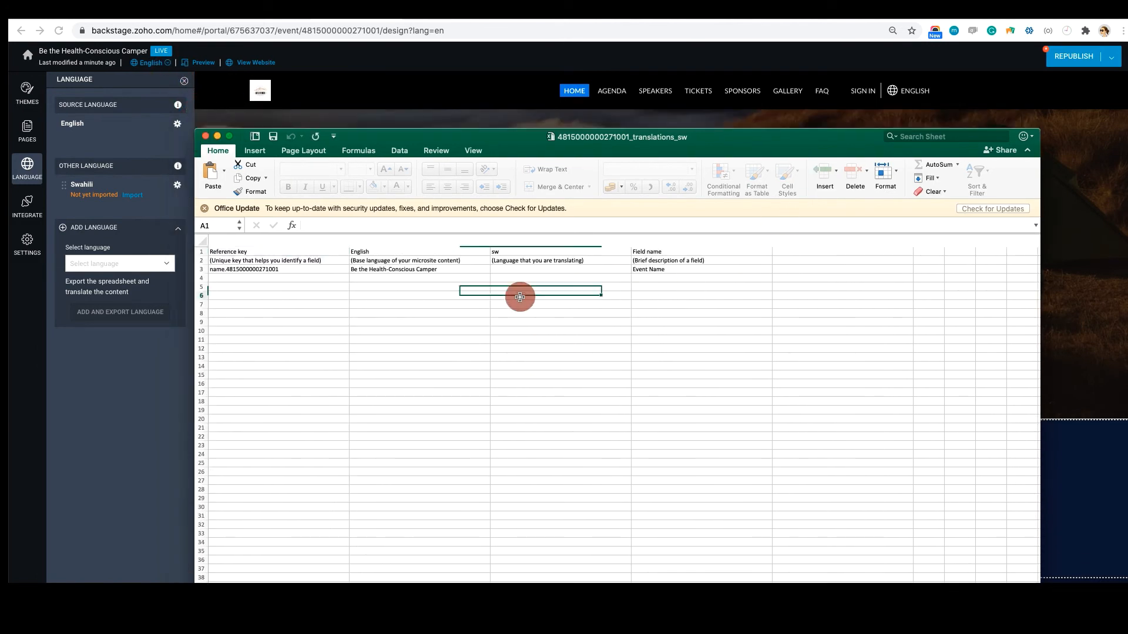
pyautogui.scroll(-1, 426, 302)
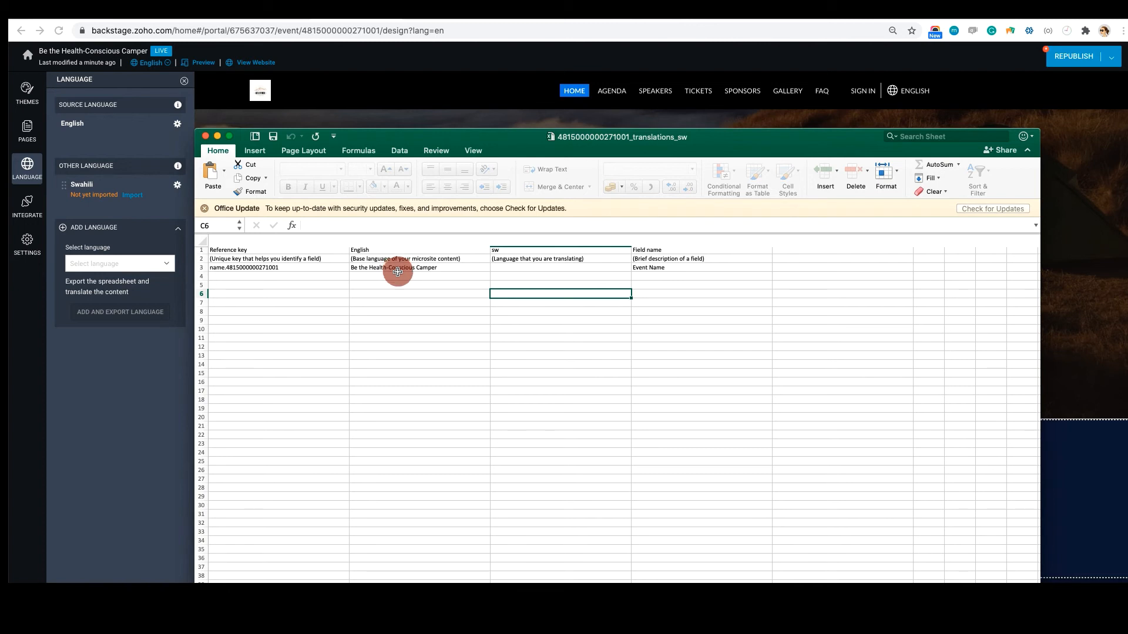
# Examine the "Microsite - Custom text" and "Microsite - Static text" worksheets of the translation workbook
pyautogui.moveTo(497, 141); pyautogui.dragTo(483, 91)
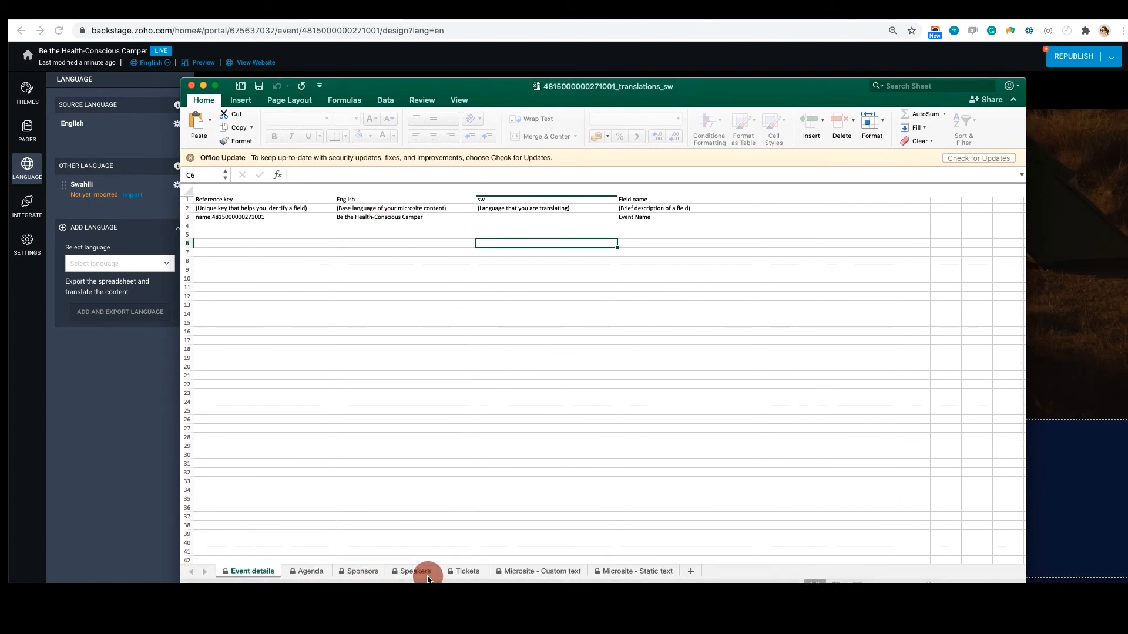
pyautogui.click(552, 571)
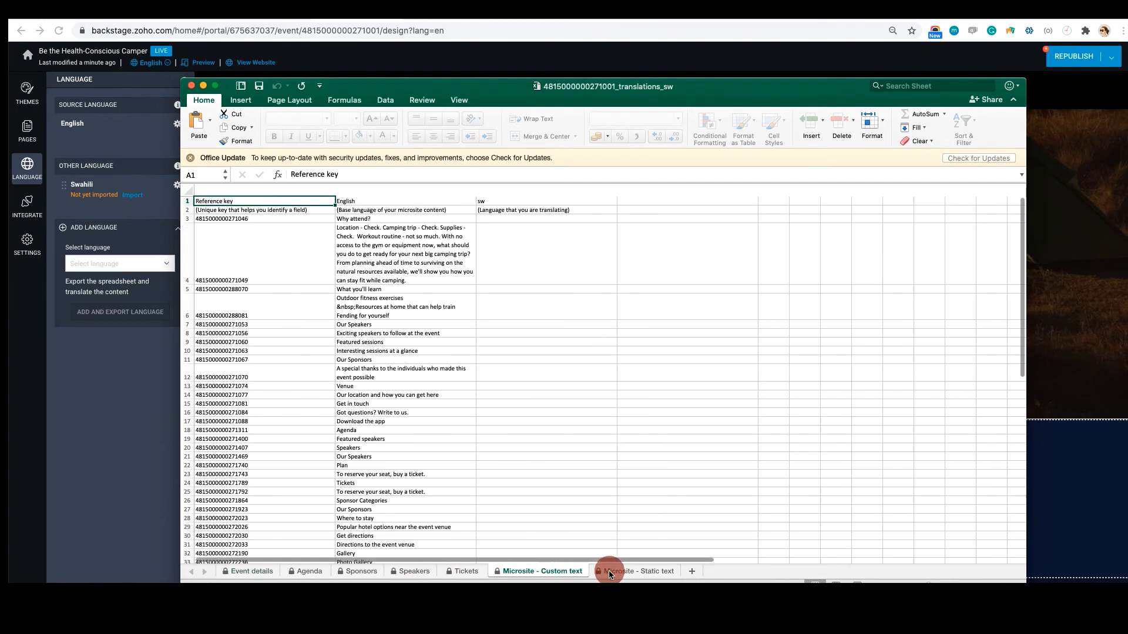
pyautogui.click(621, 574)
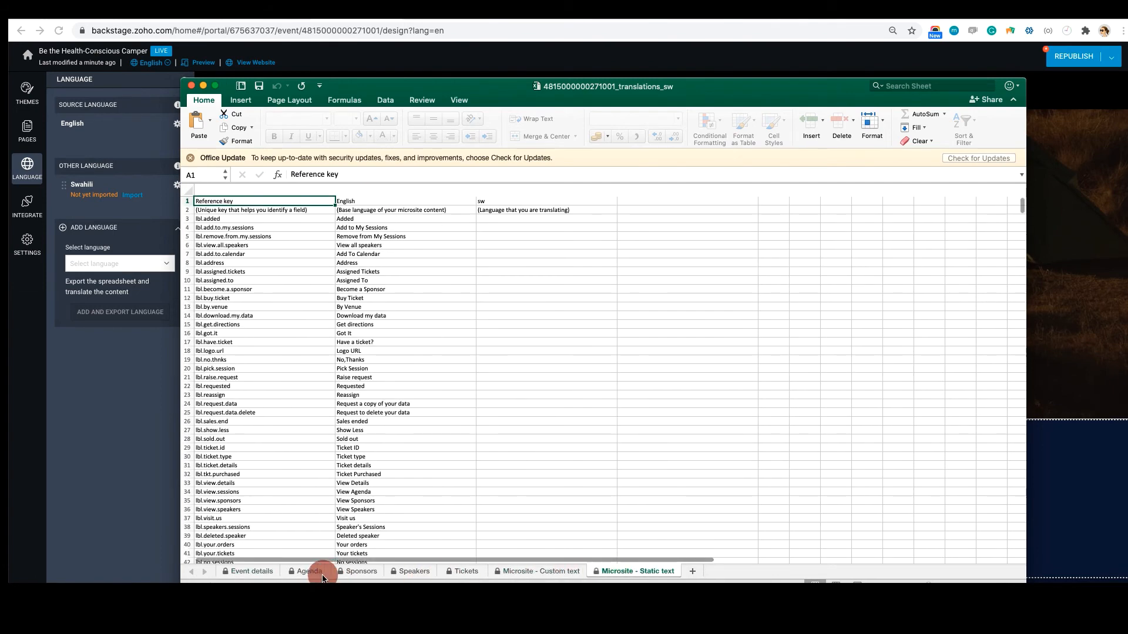
# Paste "Kuwa Kambi ya Kufahamu Afya" as the Swahili event name in cell C3 of the Event details sheet, and close the workbook
pyautogui.click(256, 573)
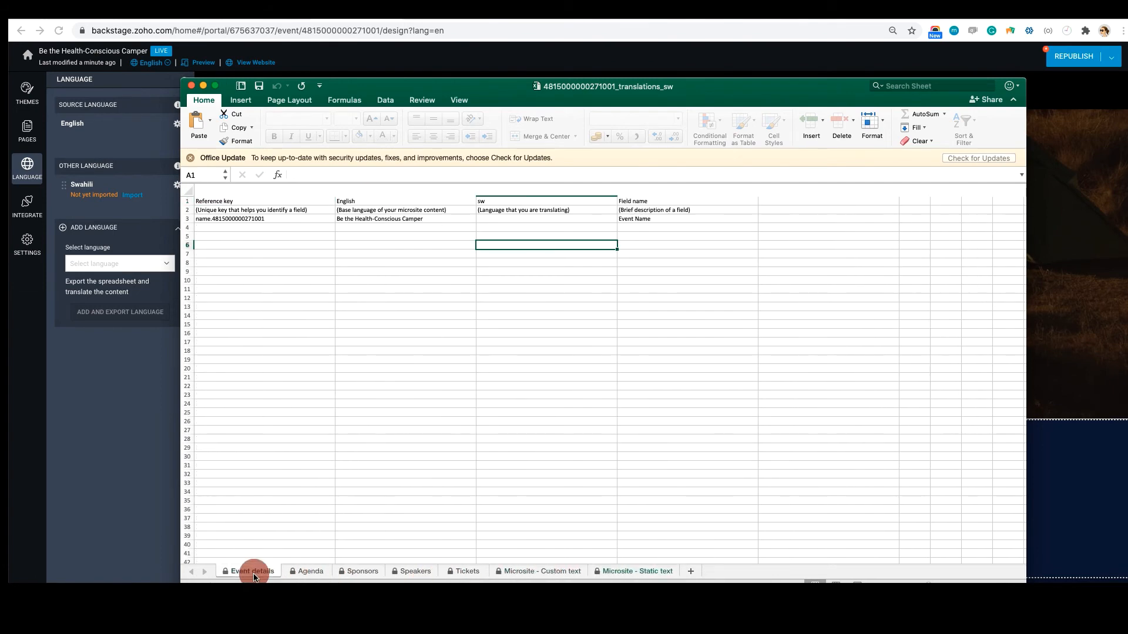
pyautogui.click(510, 218)
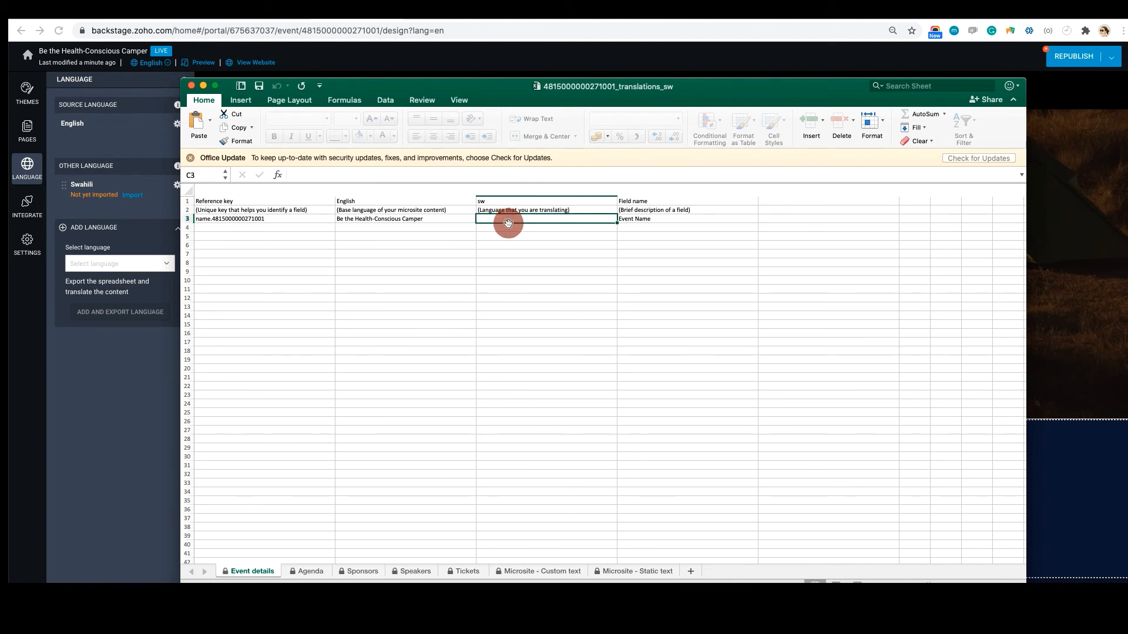
pyautogui.write('Kuwa Kambi ya Kufahamu Afya')
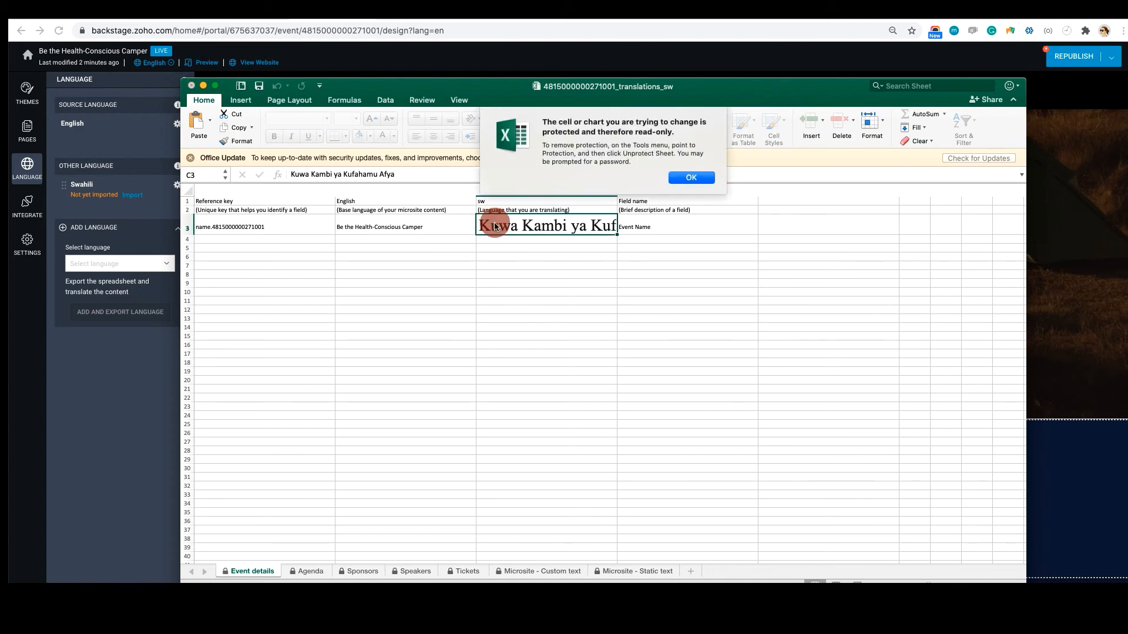
pyautogui.click(690, 176)
pyautogui.click(511, 327)
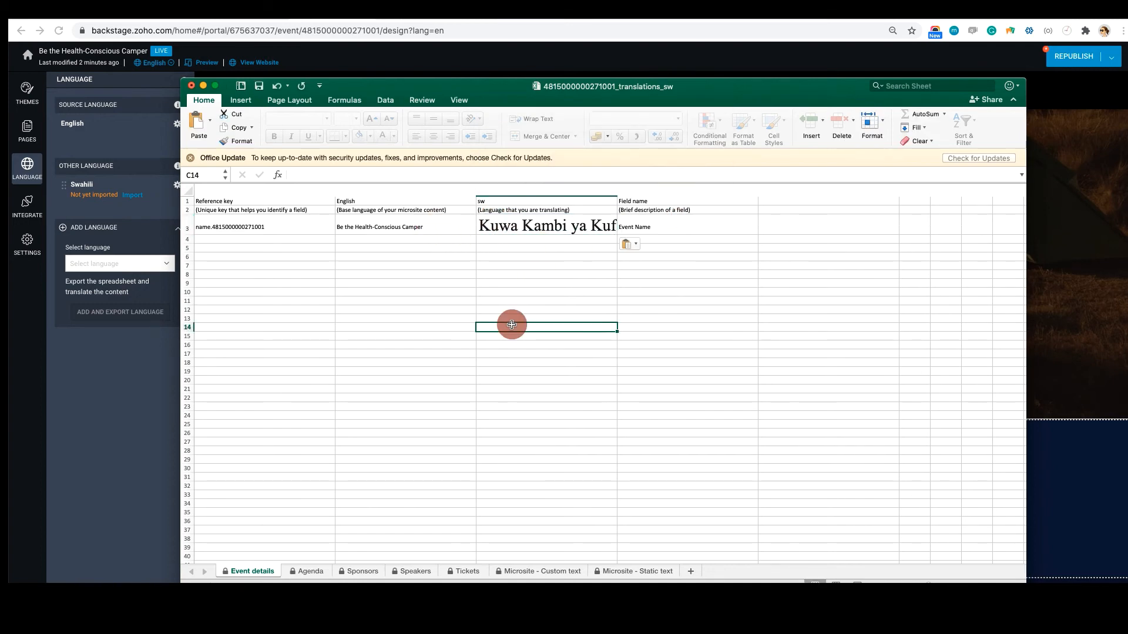
pyautogui.click(191, 85)
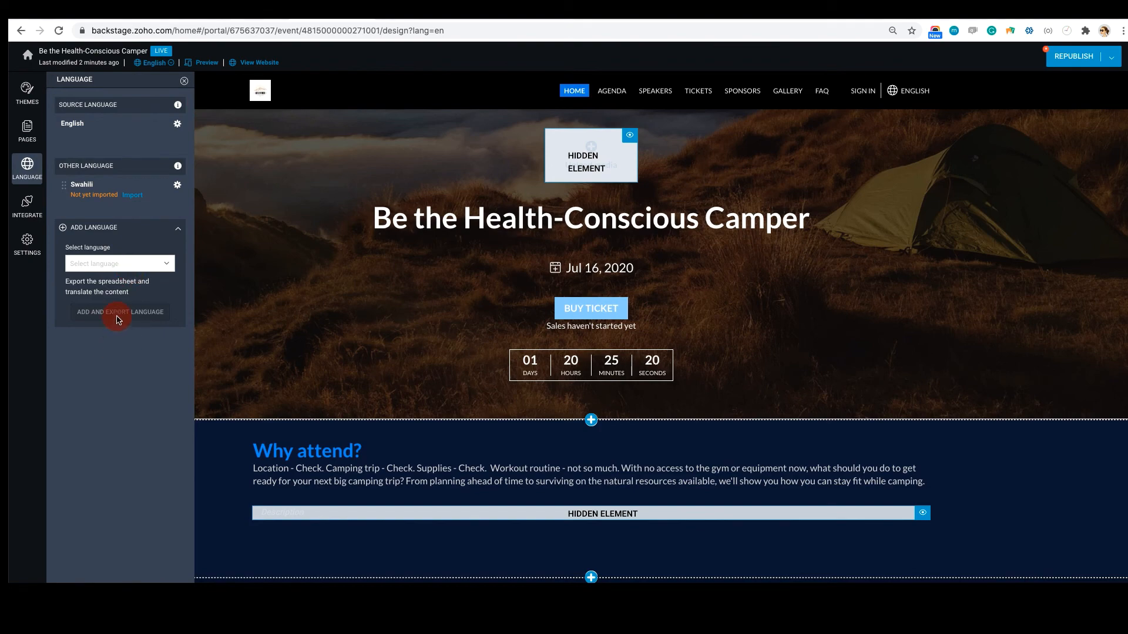
# Import the translated Swahili spreadsheet from the Downloads folder into the website and reload the page to update the language
pyautogui.click(132, 198)
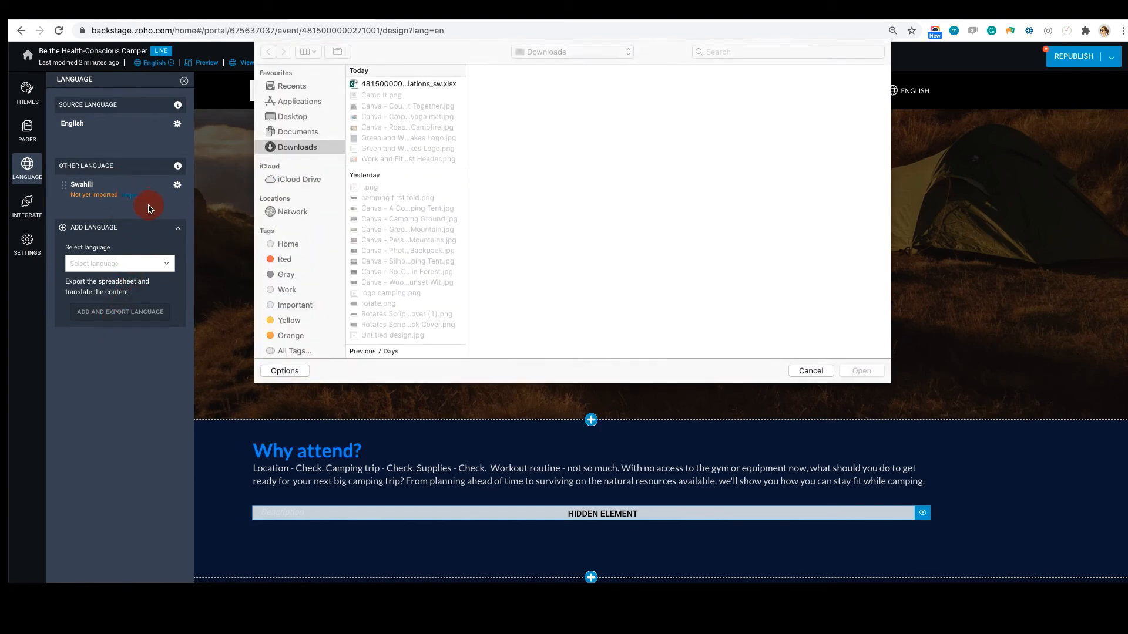
pyautogui.click(379, 87)
pyautogui.click(861, 370)
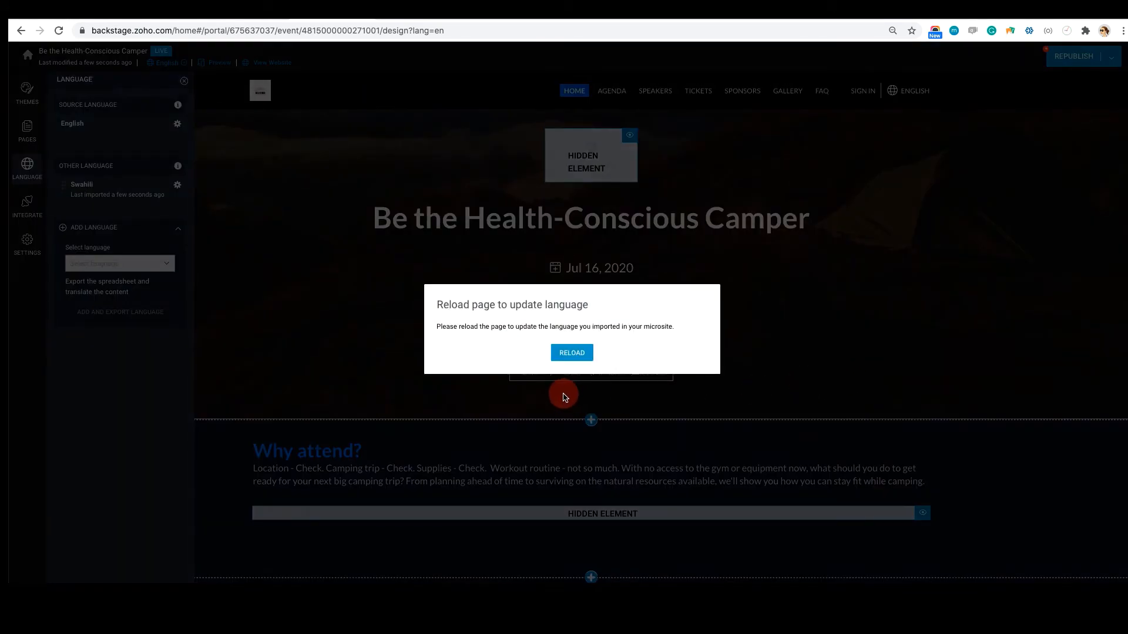
pyautogui.click(571, 354)
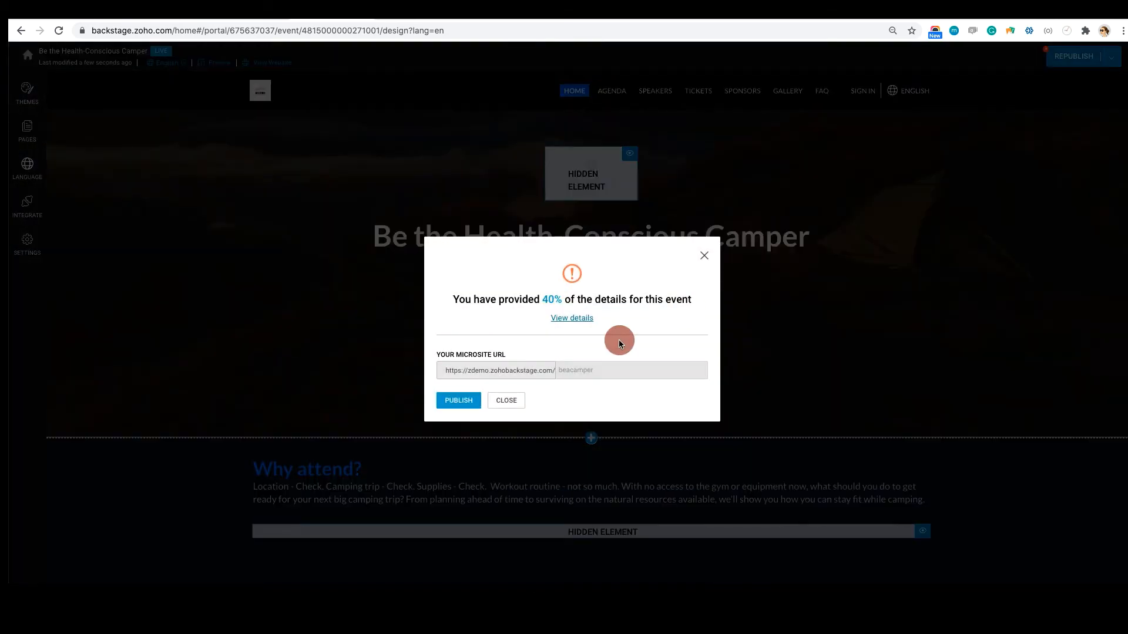
# Republish the microsite and view its live home page in Swahili
pyautogui.click(450, 400)
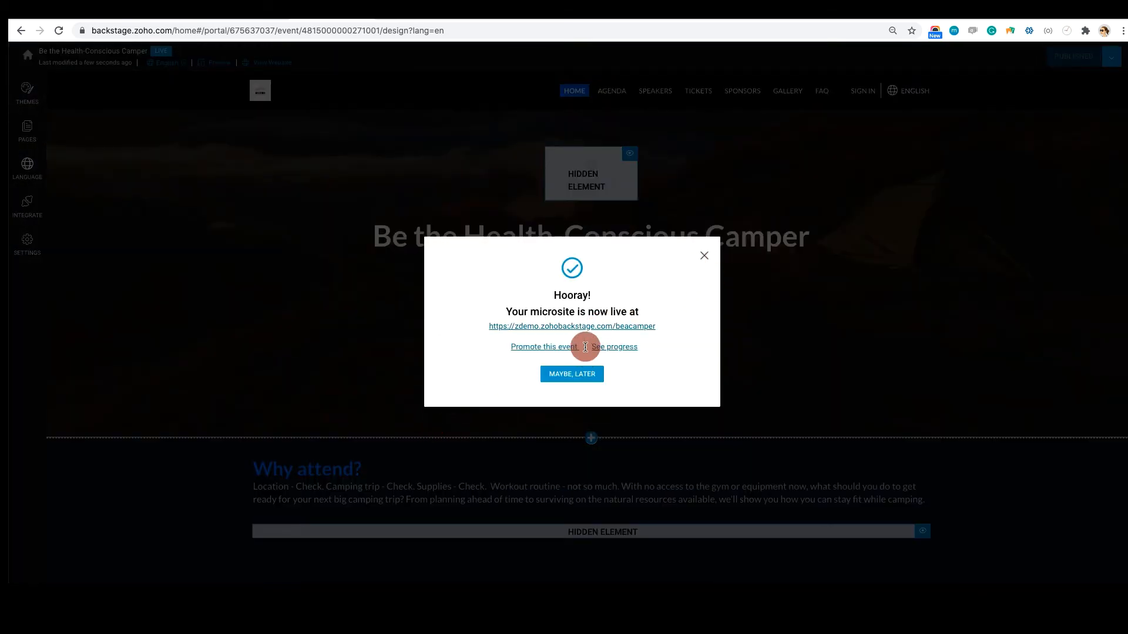
pyautogui.click(587, 328)
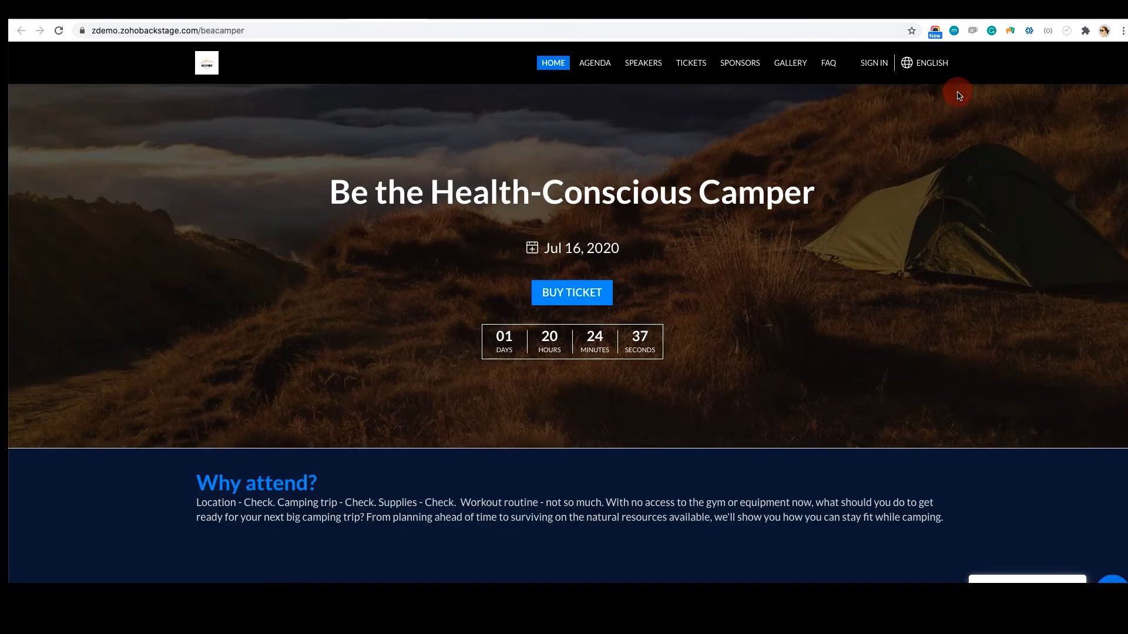
pyautogui.click(921, 65)
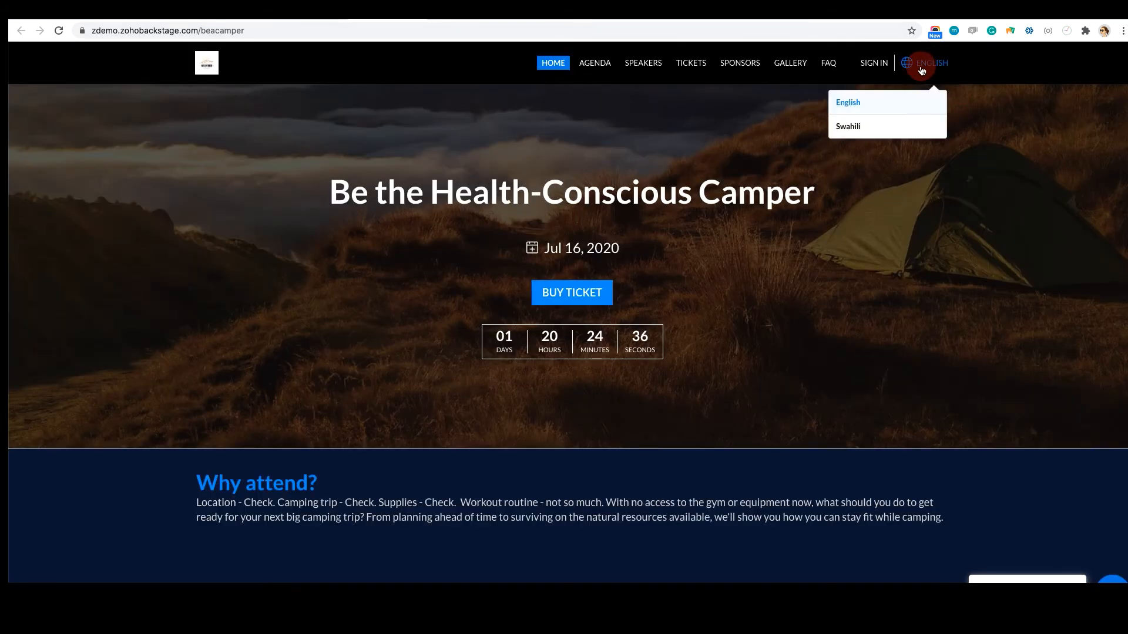
pyautogui.click(868, 134)
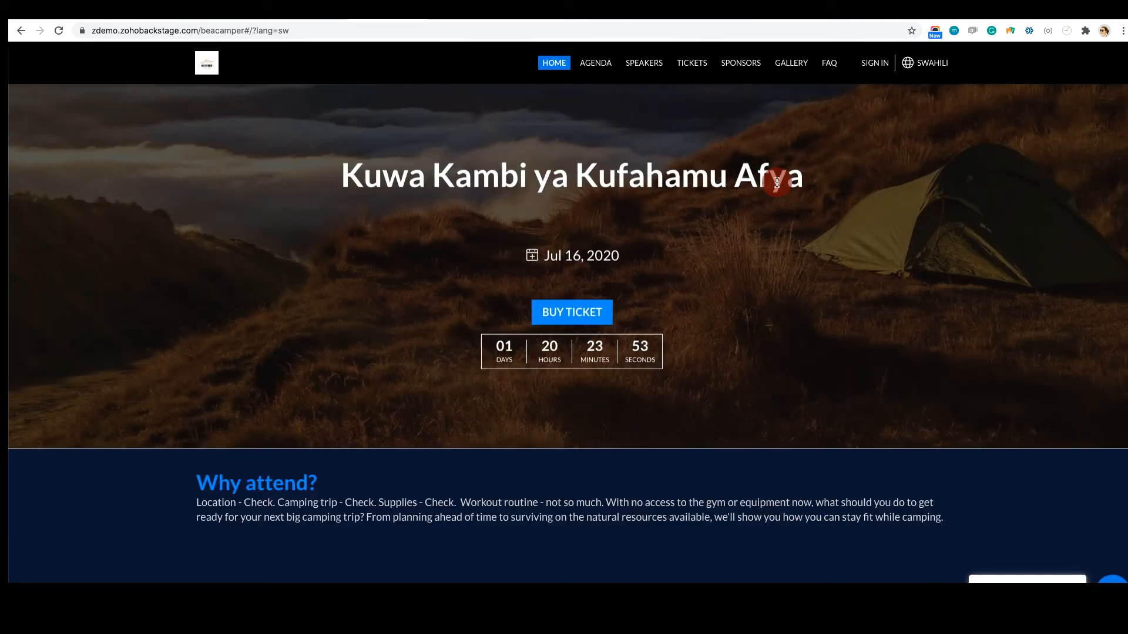
# Examine the live Swahili home page, including the translated event name, the contact form and the available languages
pyautogui.moveTo(803, 191); pyautogui.dragTo(338, 213)
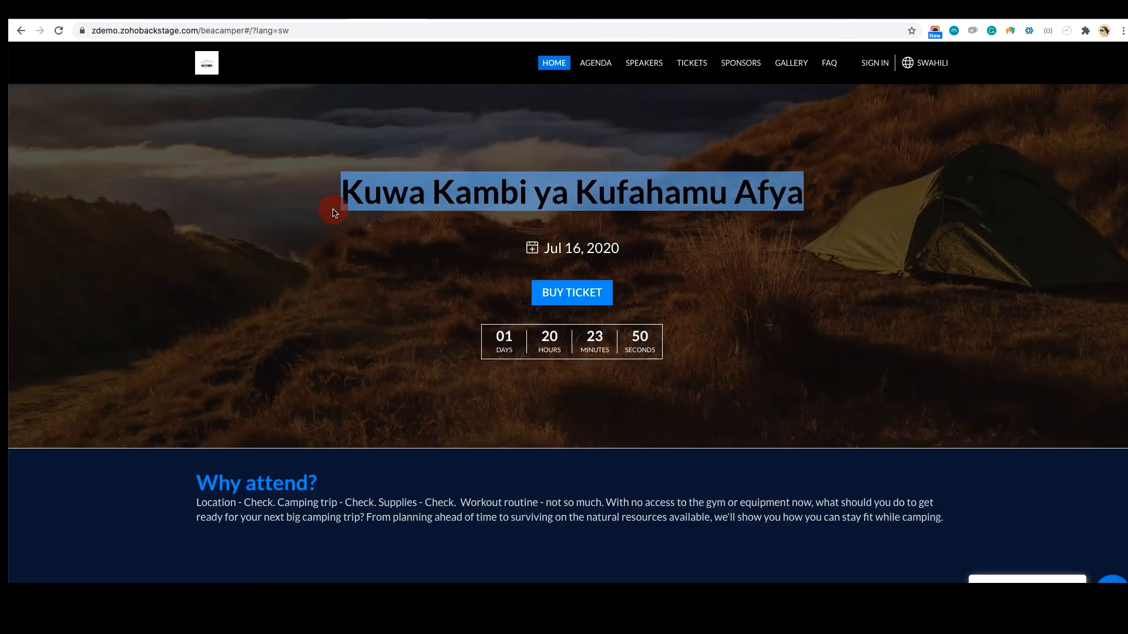
pyautogui.click(495, 193)
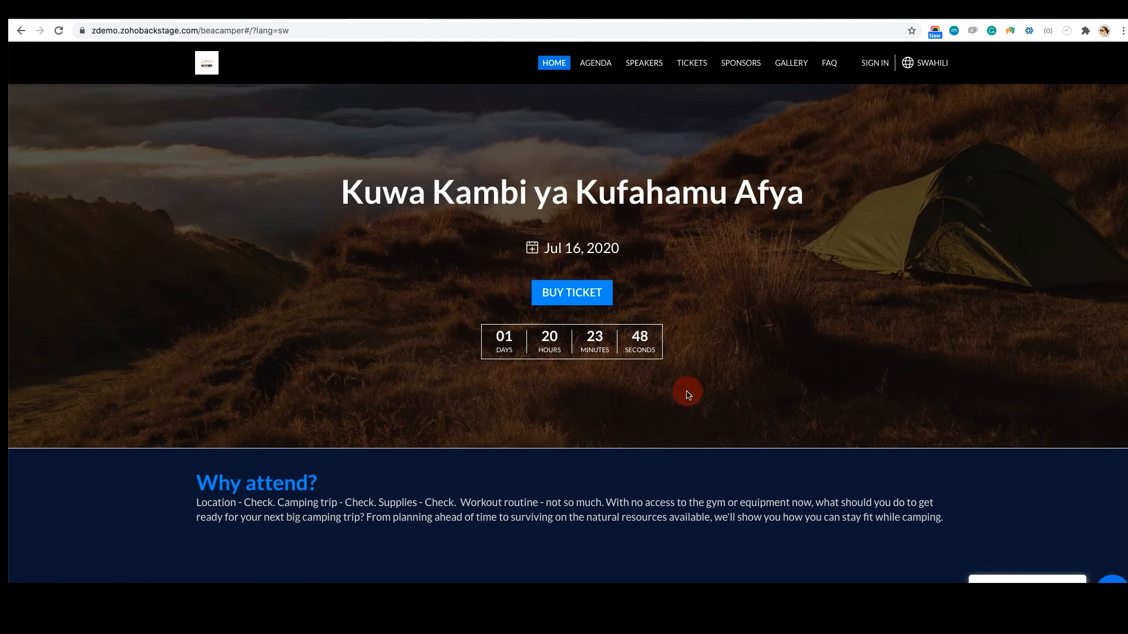
pyautogui.scroll(-15, 688, 393)
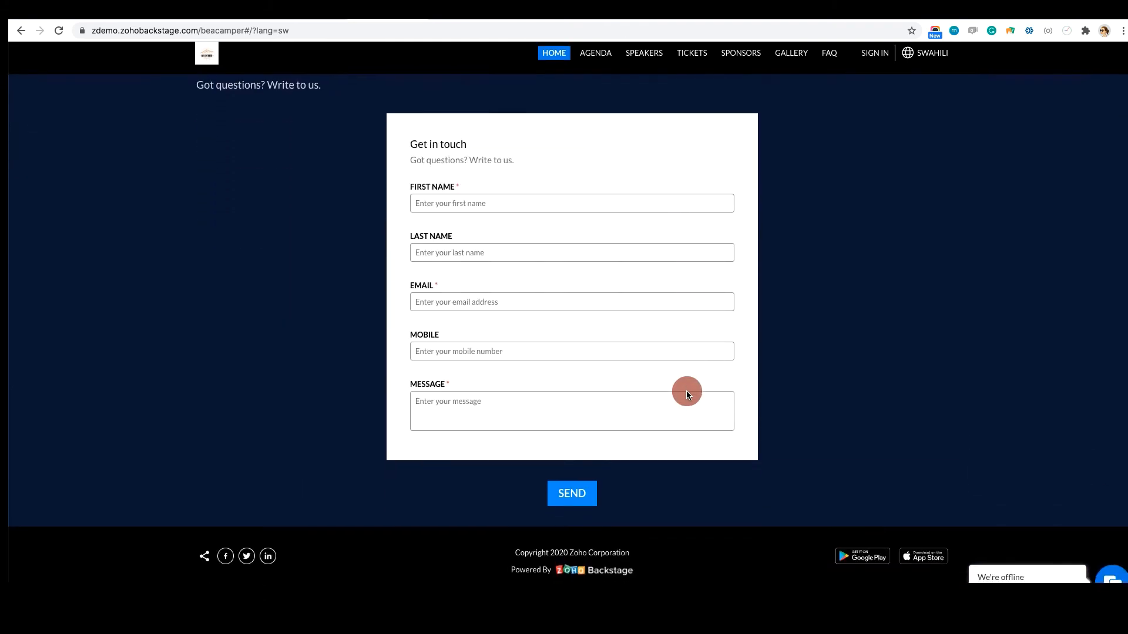
pyautogui.scroll(15, 686, 390)
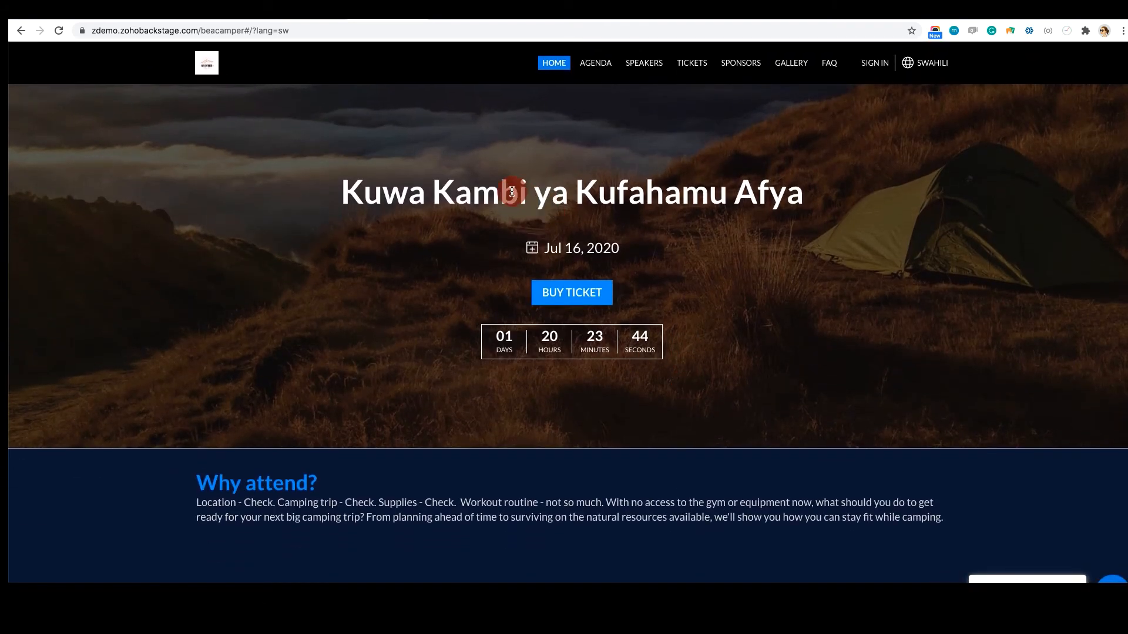
pyautogui.tripleClick(512, 192)
pyautogui.click(939, 64)
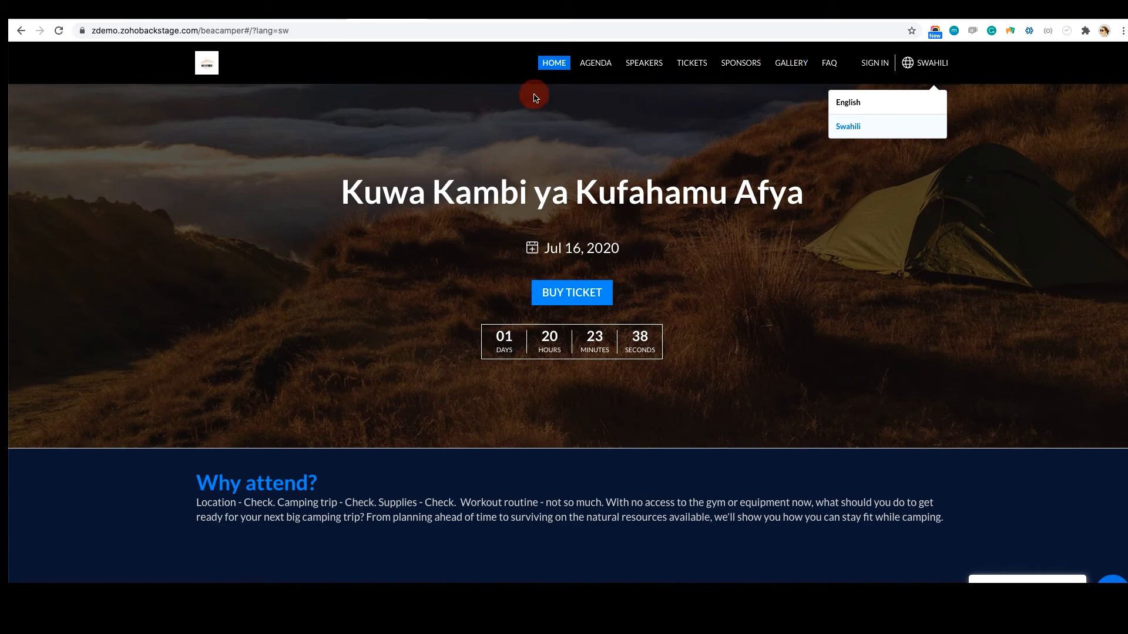
# Leave the live site and return to the event's management dashboard overview
pyautogui.click(319, 13)
pyautogui.click(704, 256)
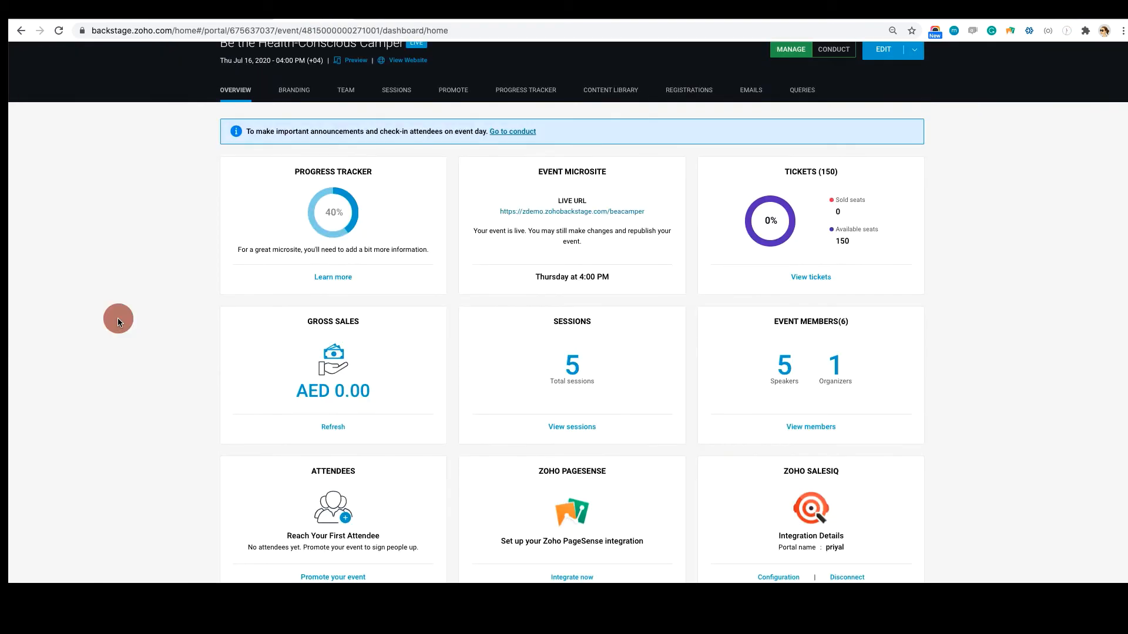
pyautogui.scroll(1, 118, 322)
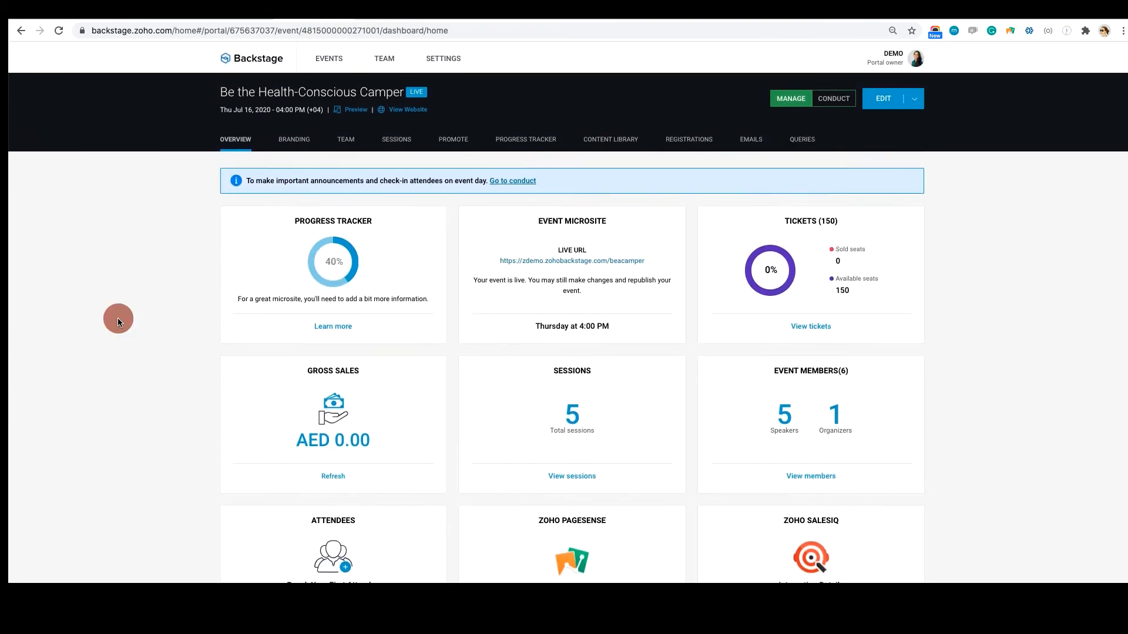
pyautogui.scroll(-1, 118, 322)
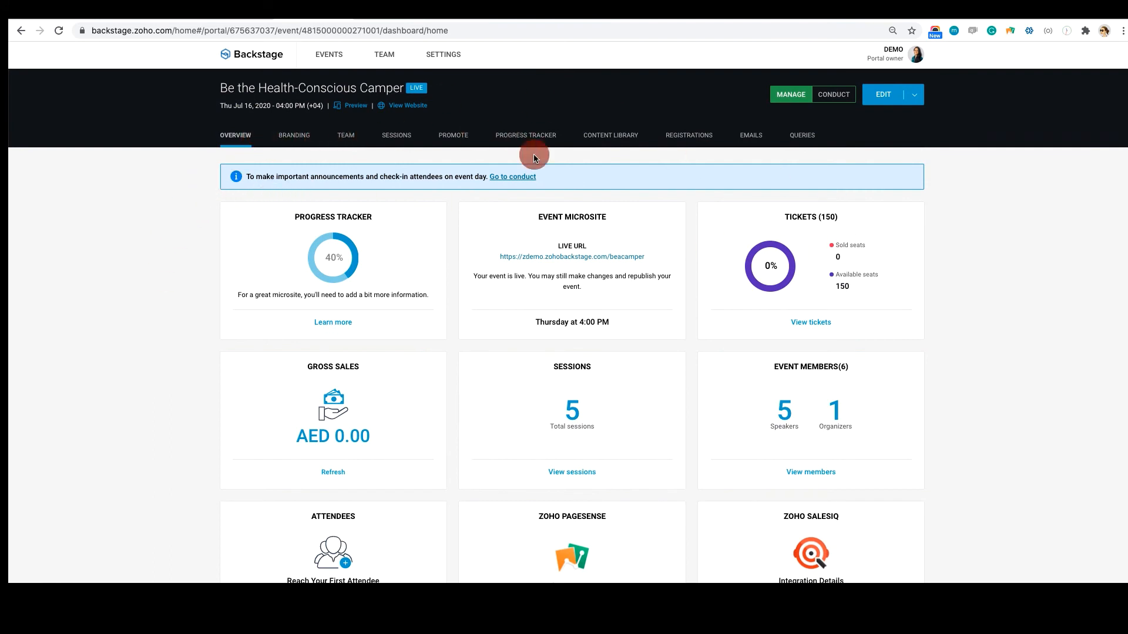
pyautogui.scroll(1, 534, 151)
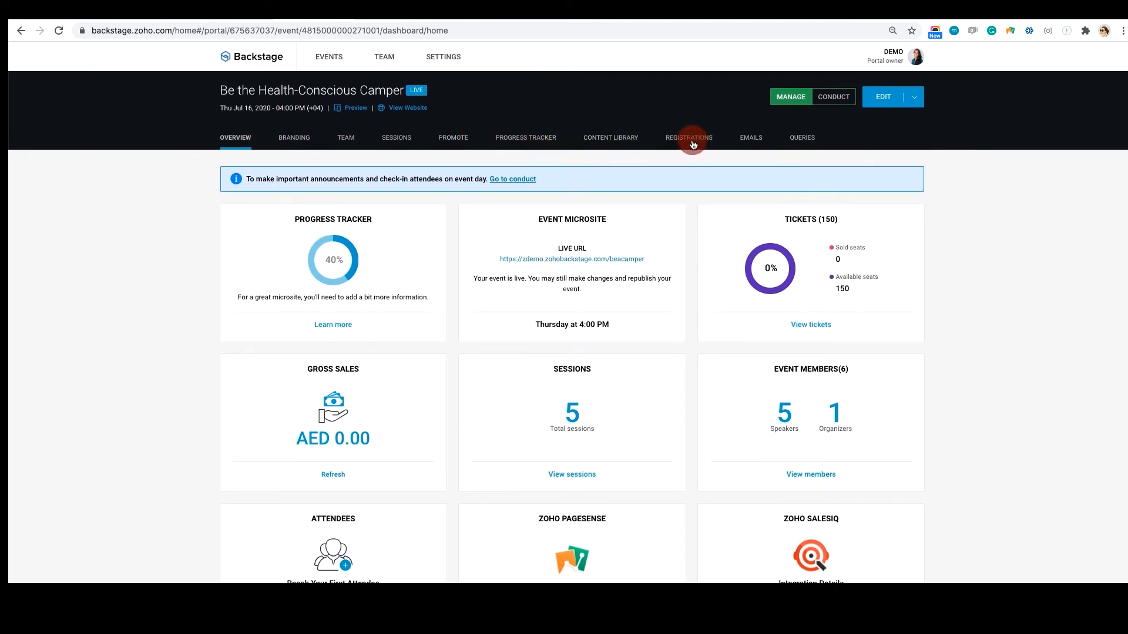
# Review the event's promotion options for social sharing, blog or website embedding, and promotional codes
pyautogui.click(455, 140)
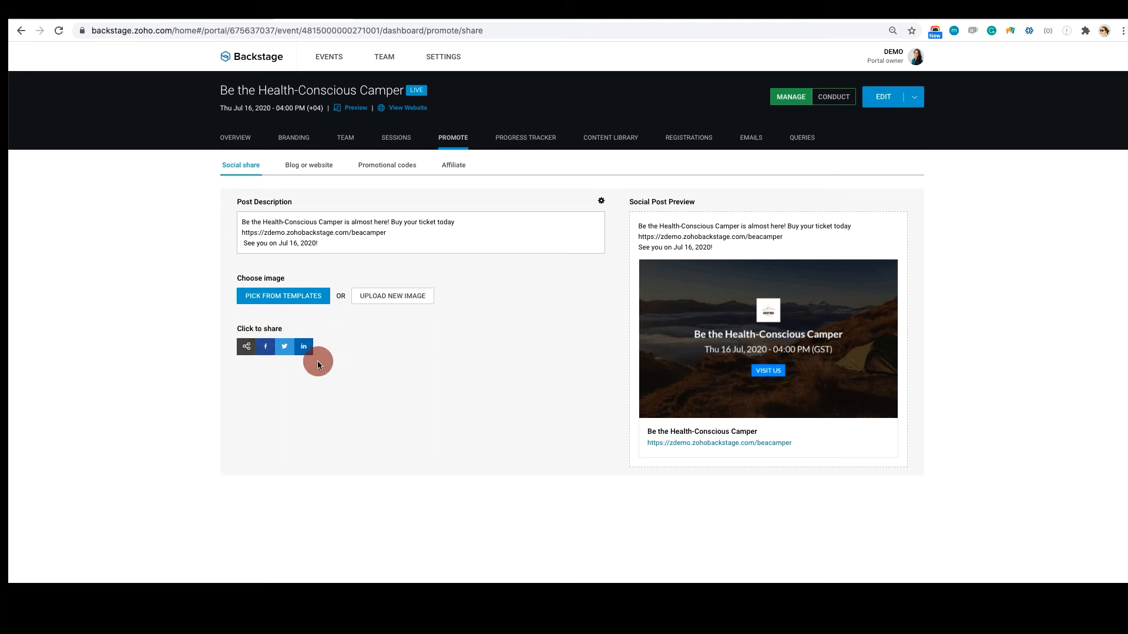
pyautogui.click(303, 165)
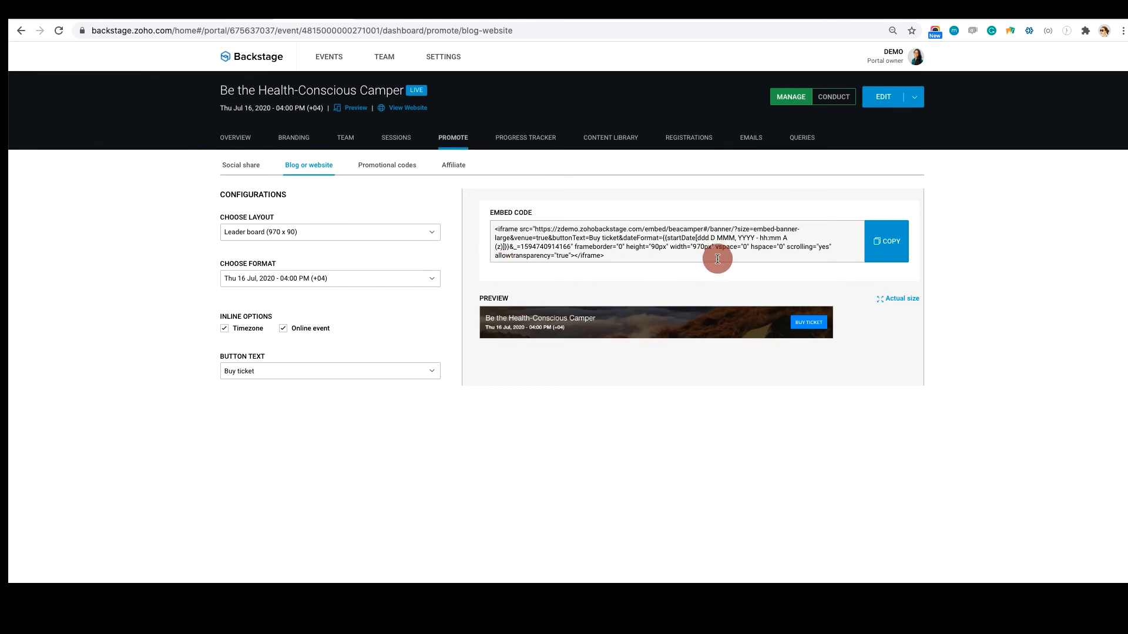
pyautogui.click(379, 167)
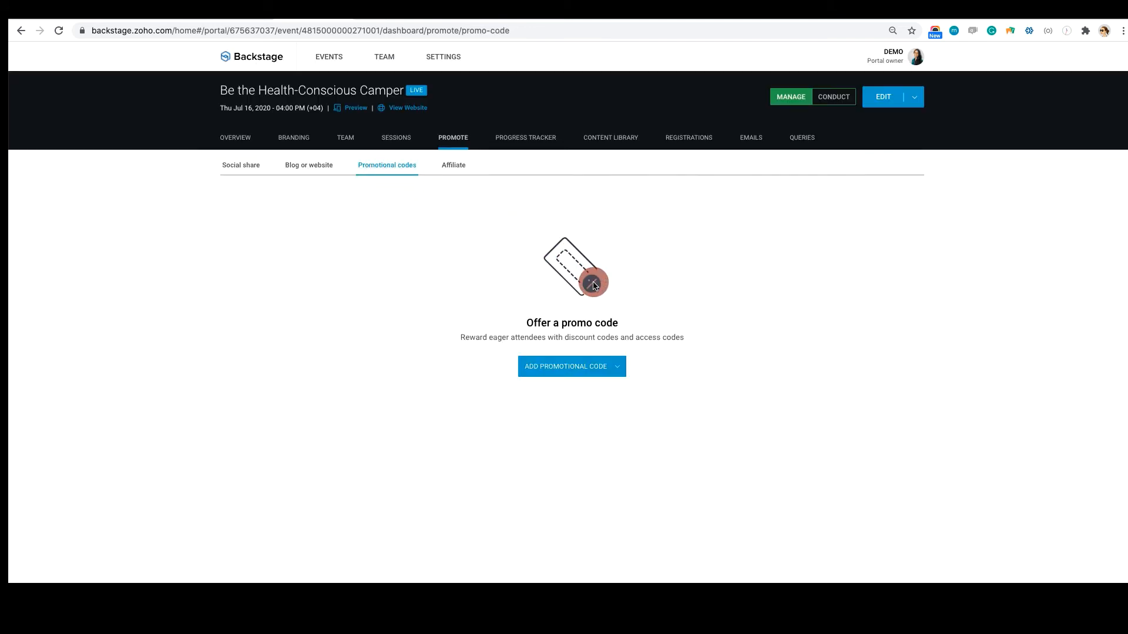
# Add a discount code named "50off" giving 50 percent off all ticket classes, excluding hidden ones
pyautogui.click(625, 368)
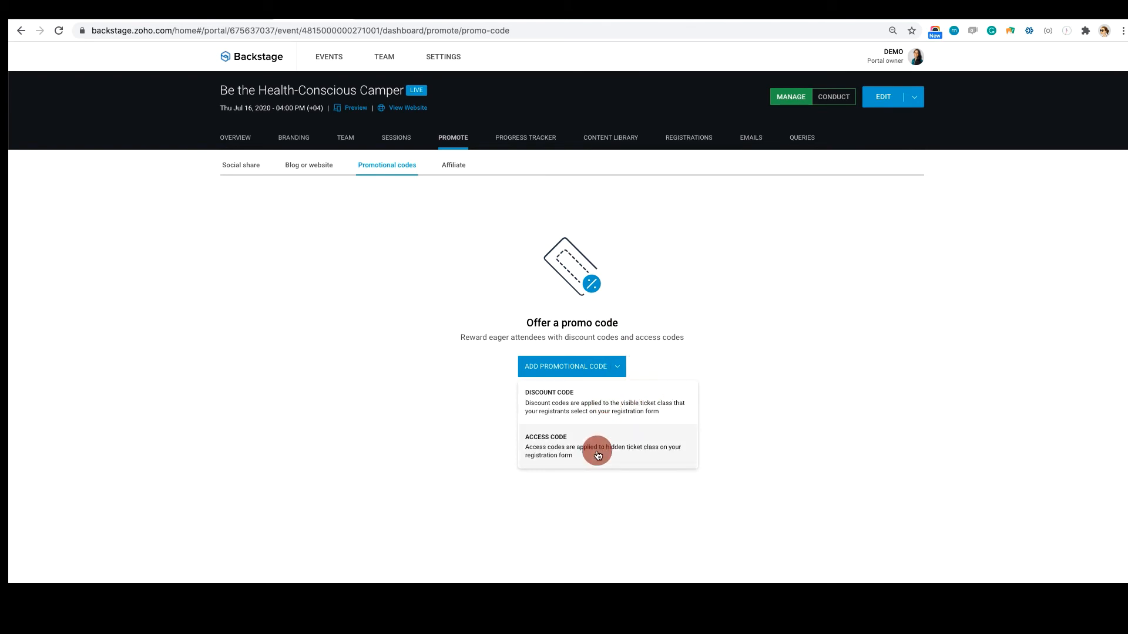
pyautogui.click(595, 396)
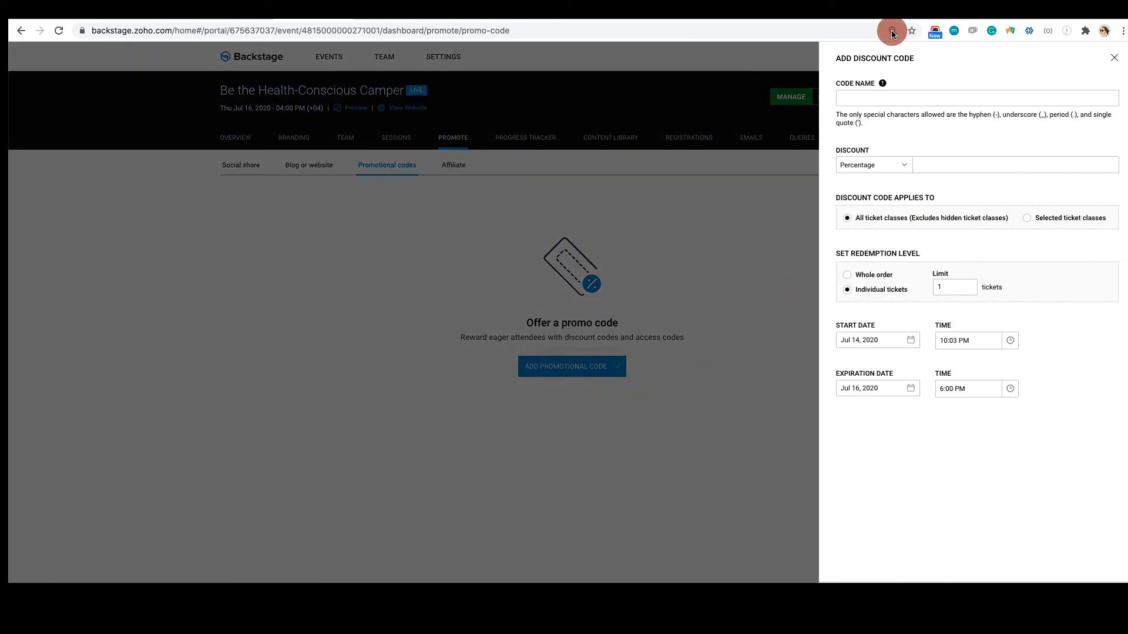
pyautogui.click(853, 97)
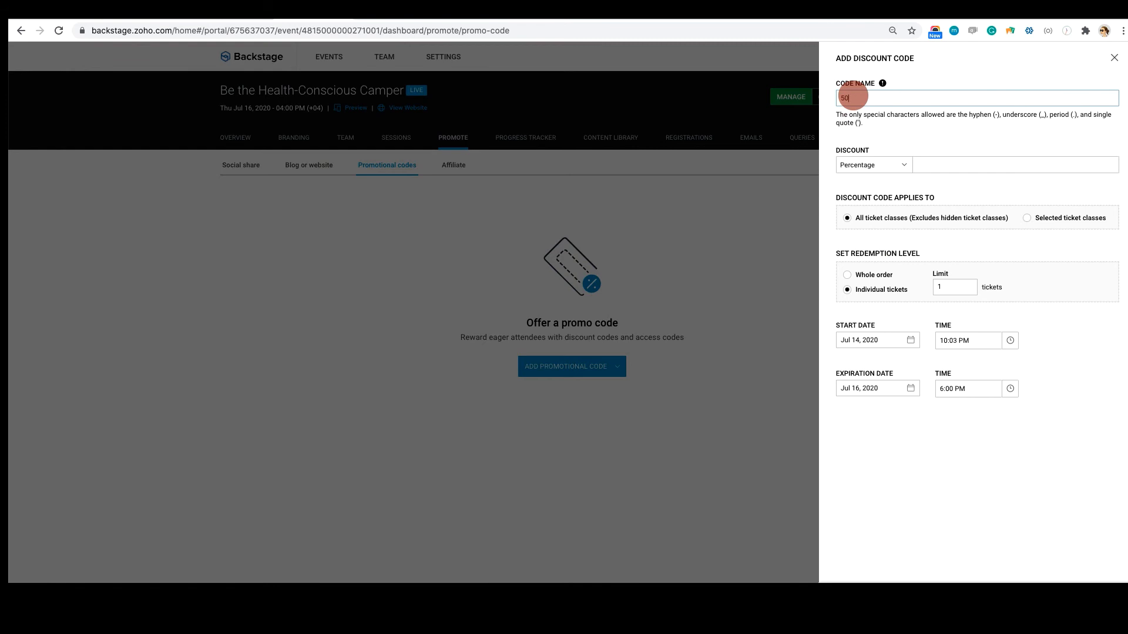
pyautogui.click(927, 163)
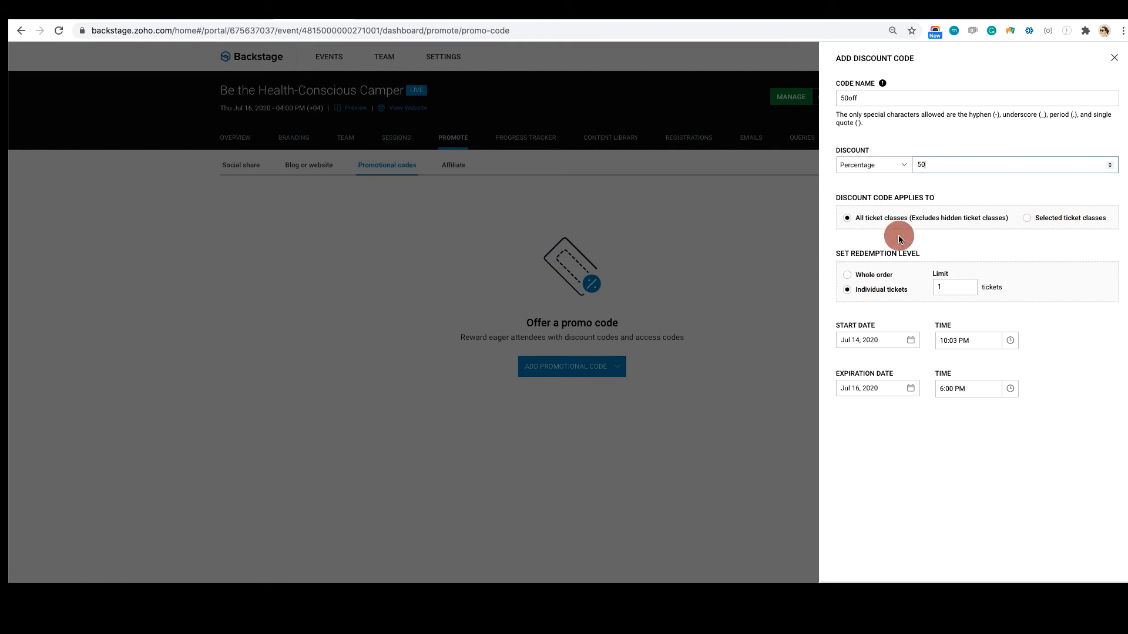
pyautogui.click(1027, 218)
pyautogui.click(950, 253)
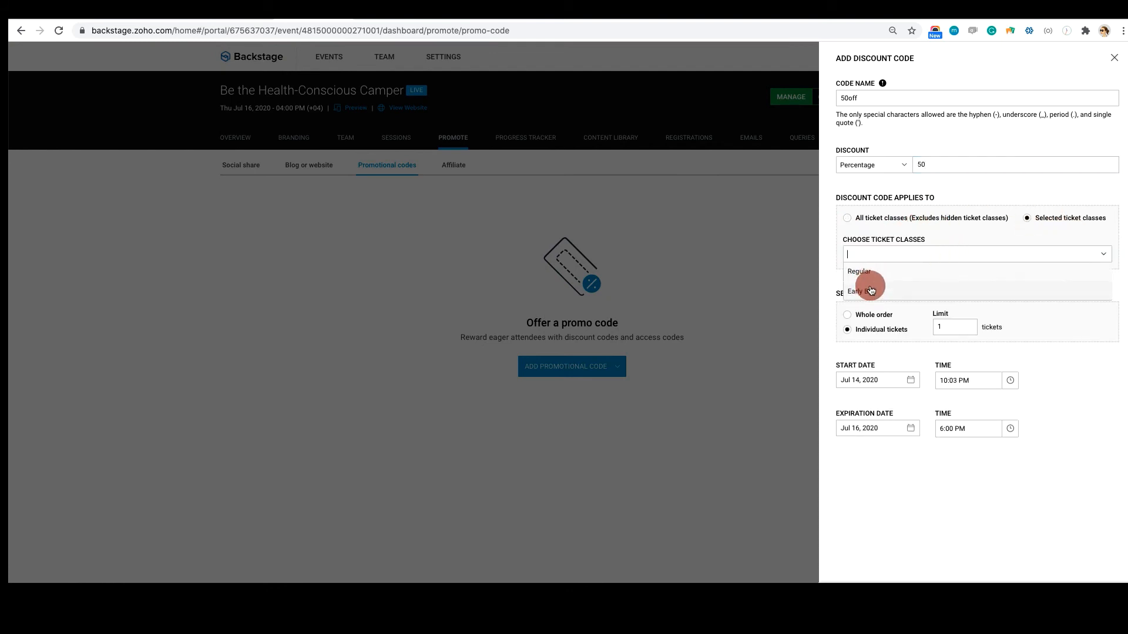
pyautogui.click(847, 220)
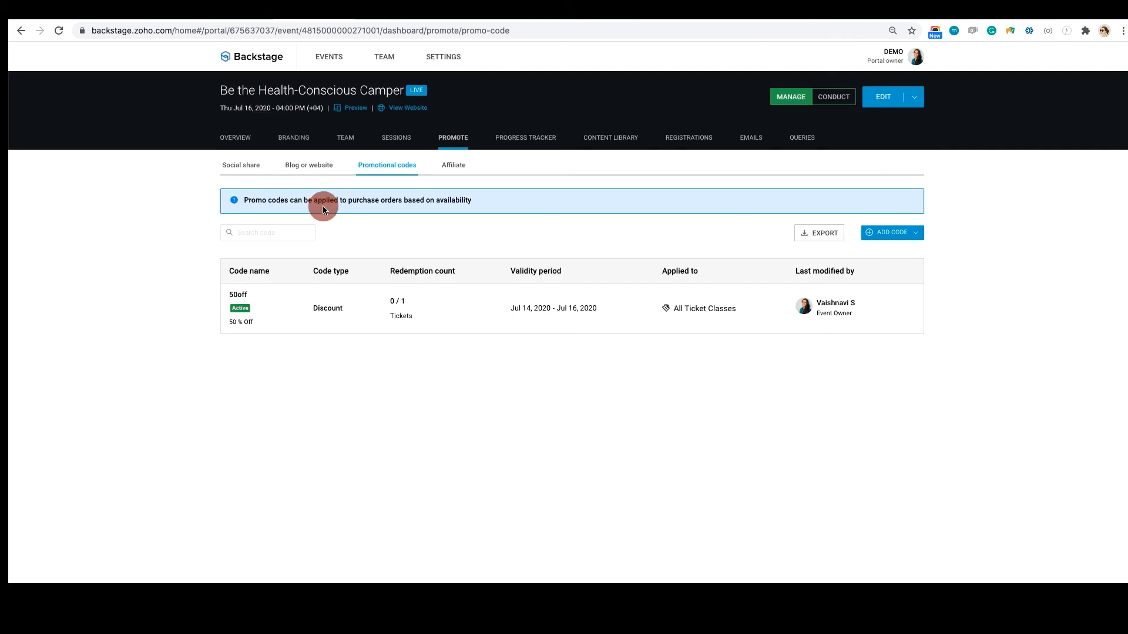
# Start a new access code named "special" with a percentage discount of 175
pyautogui.click(308, 167)
pyautogui.click(382, 166)
pyautogui.click(906, 232)
pyautogui.click(812, 299)
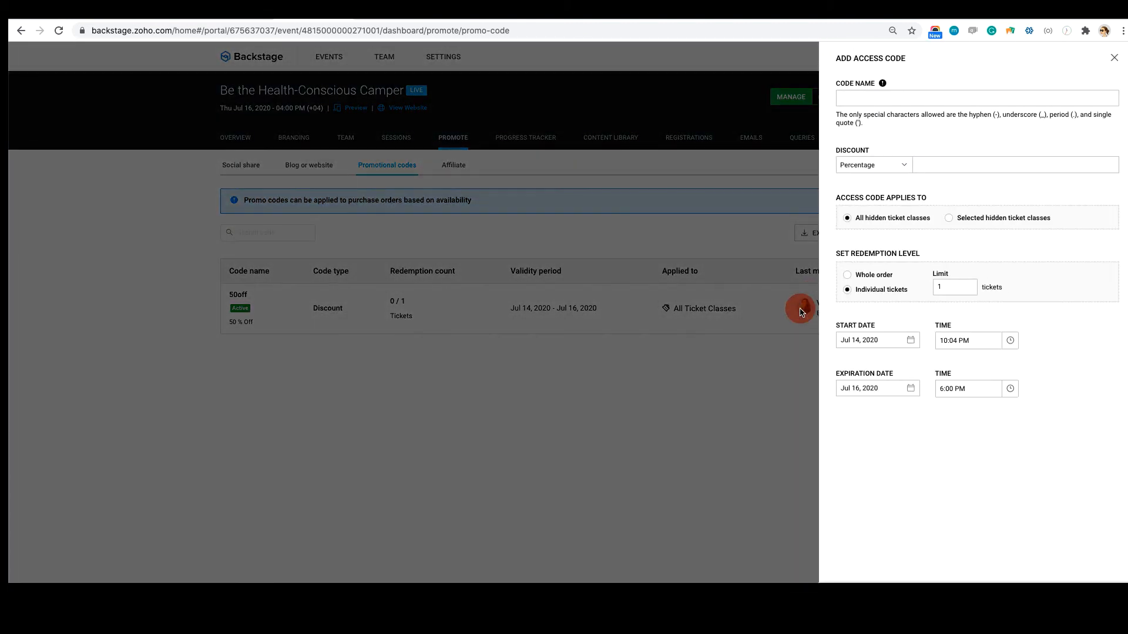
pyautogui.click(876, 100)
pyautogui.click(930, 160)
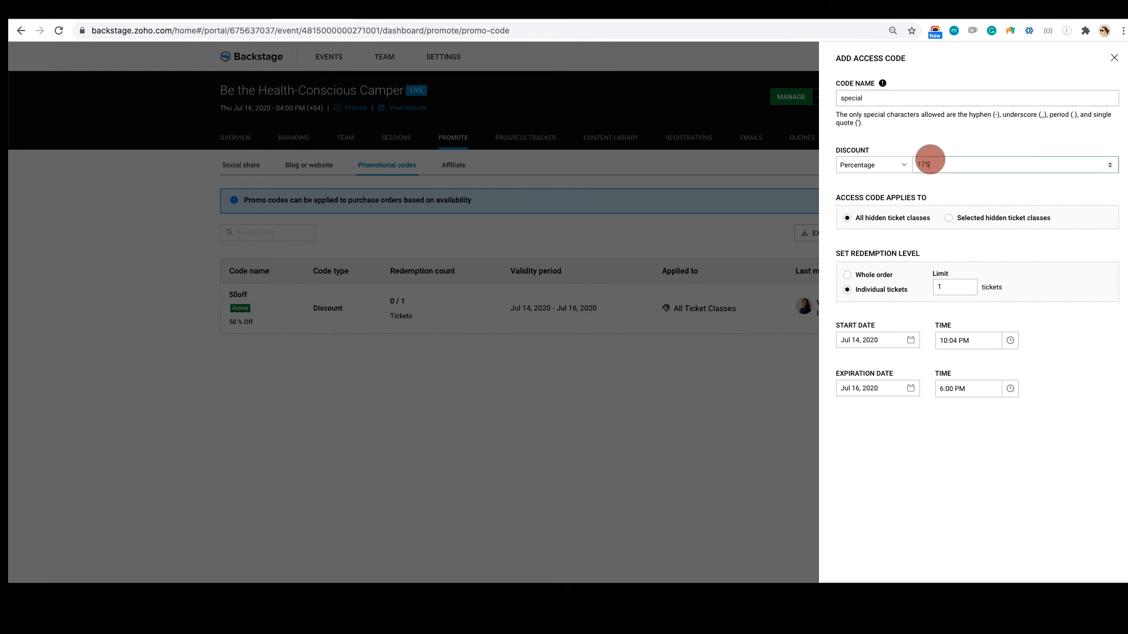
pyautogui.write('175')
pyautogui.click(873, 165)
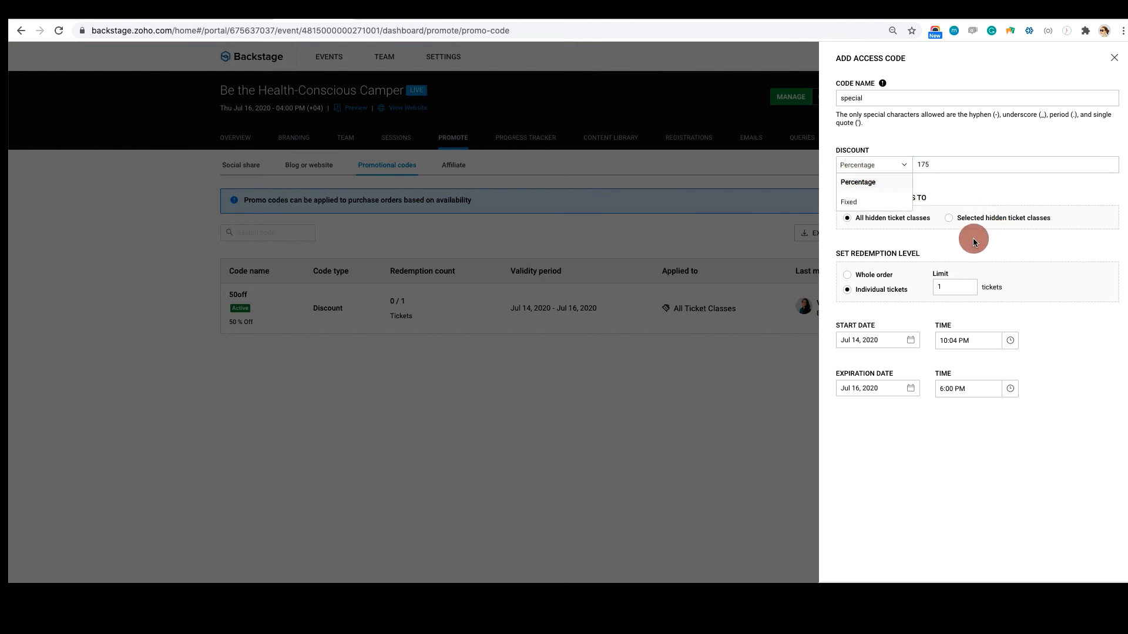
# Apply the access code only to the "Special" hidden ticket class and set its redemption level to whole order
pyautogui.click(958, 227)
pyautogui.click(920, 262)
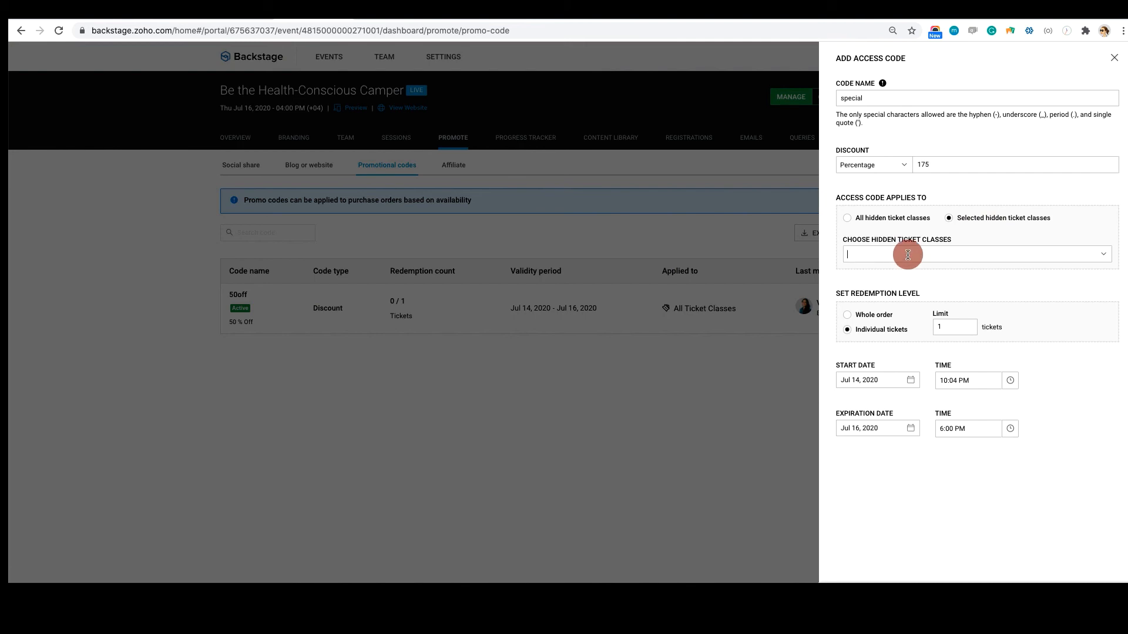
pyautogui.click(893, 271)
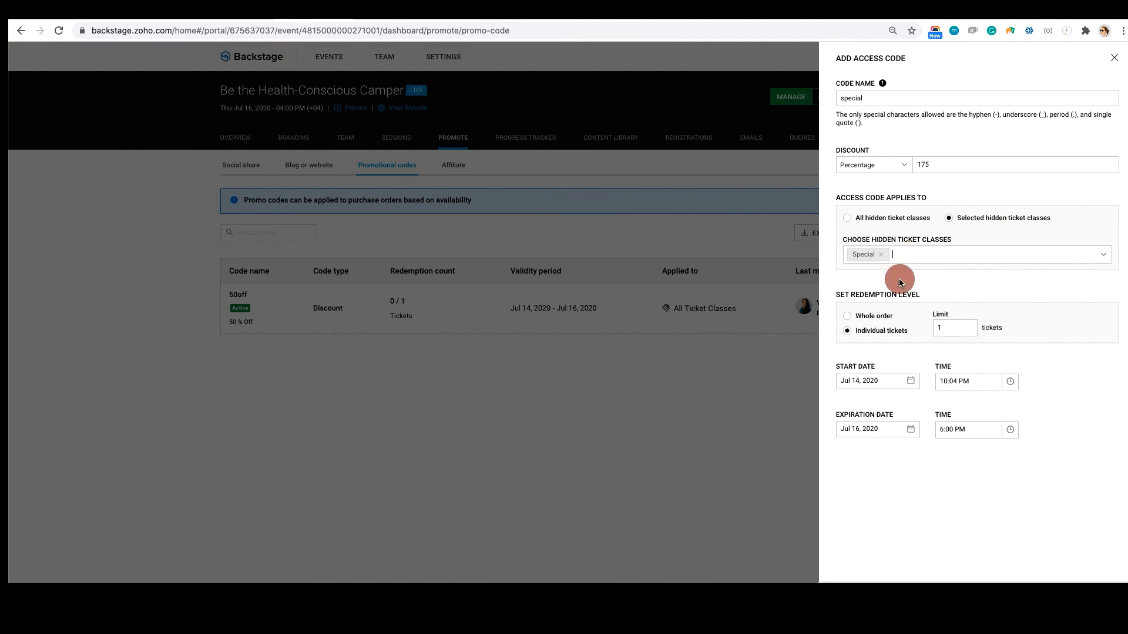
pyautogui.click(846, 318)
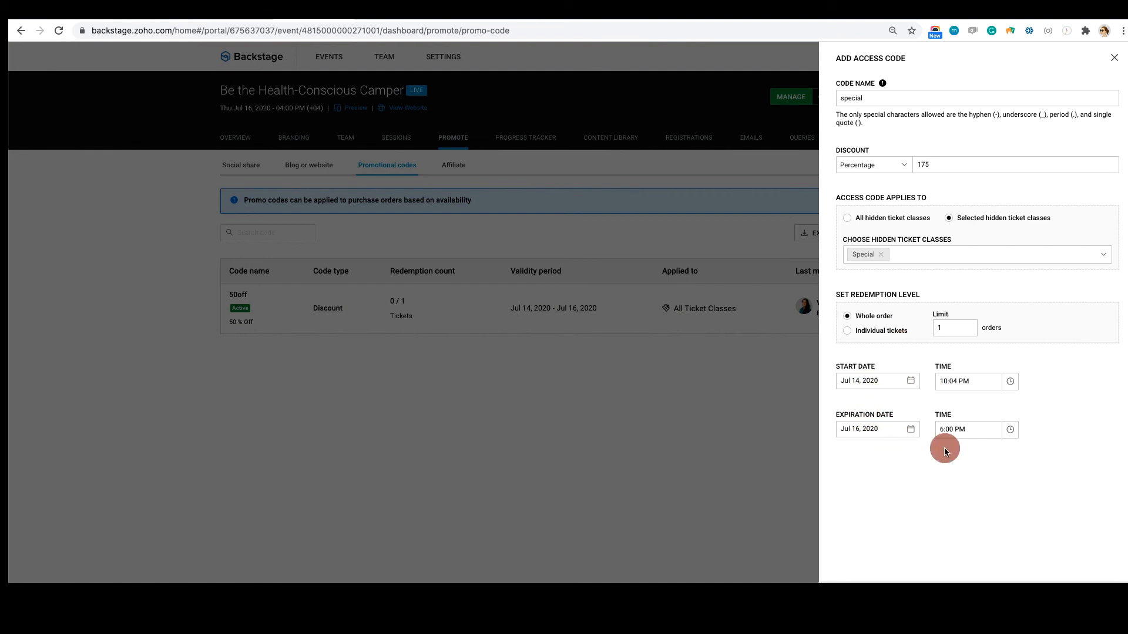
# Set the access code's percentage discount to 75 and save the code
pyautogui.click(1106, 595)
pyautogui.click(930, 165)
pyautogui.press('BackSpace')
pyautogui.press('BackSpace')
pyautogui.write('75')
pyautogui.click(1066, 387)
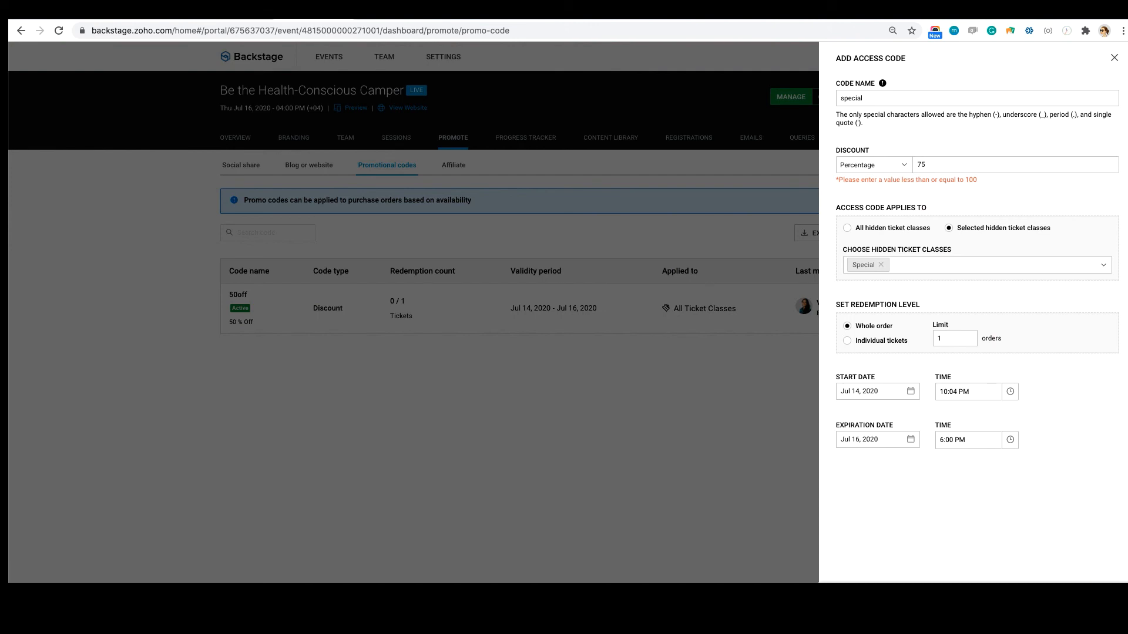
pyautogui.click(1082, 594)
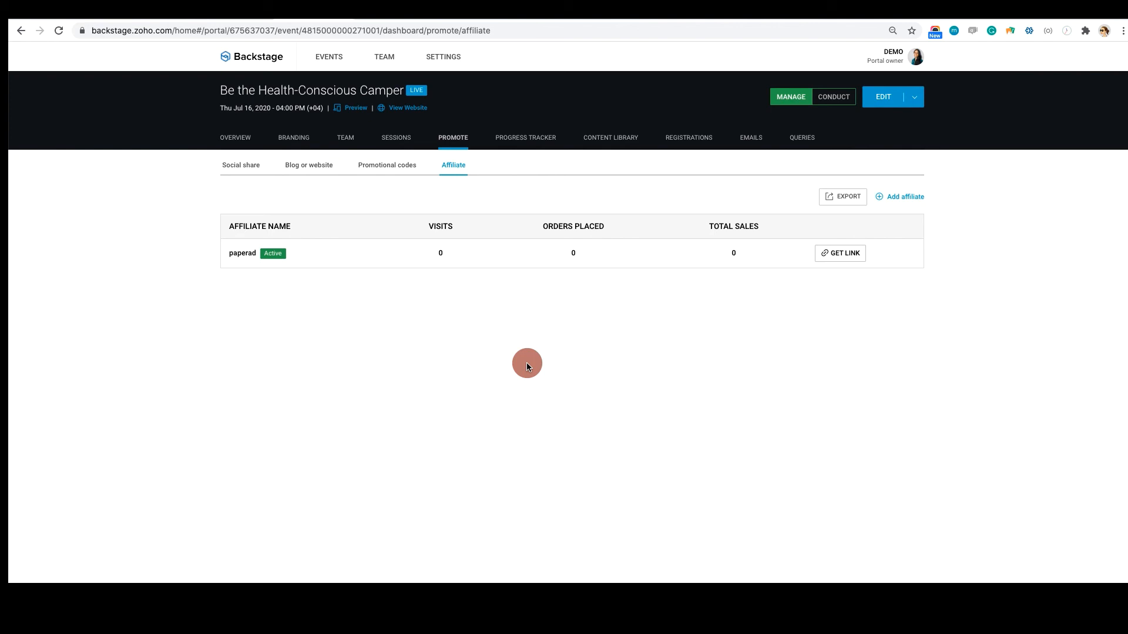
pyautogui.click(903, 197)
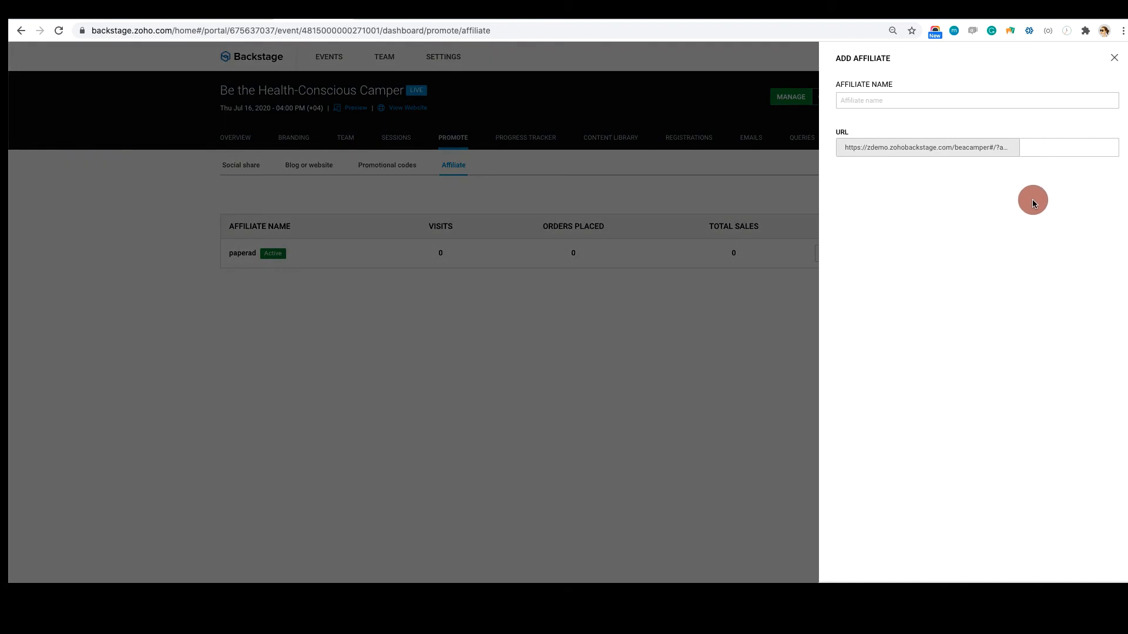
pyautogui.click(900, 101)
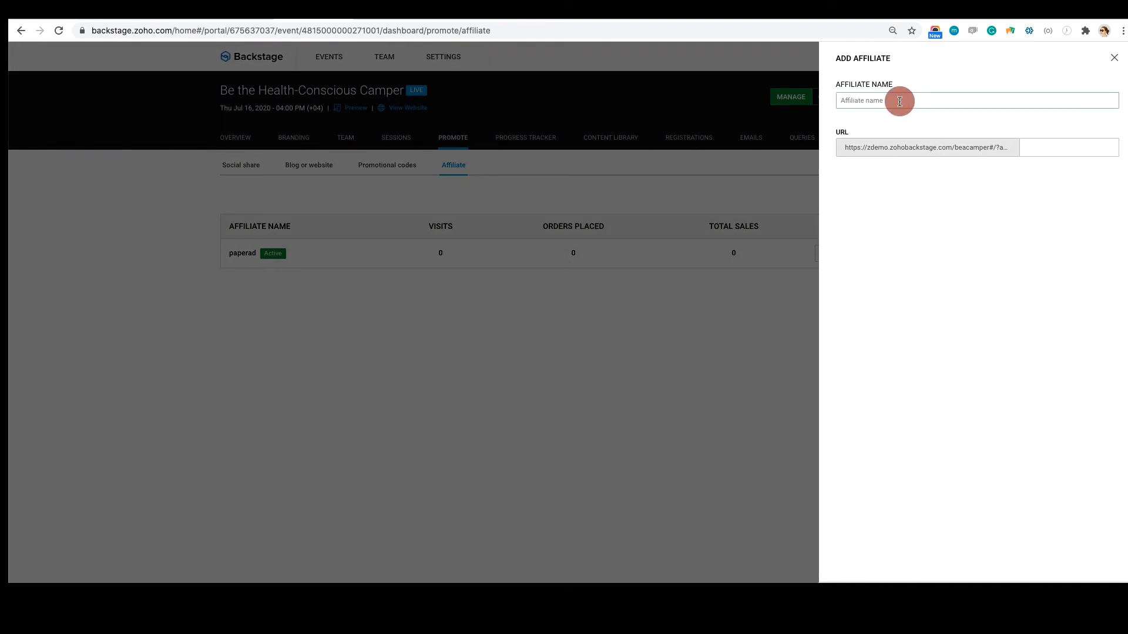
pyautogui.click(1114, 58)
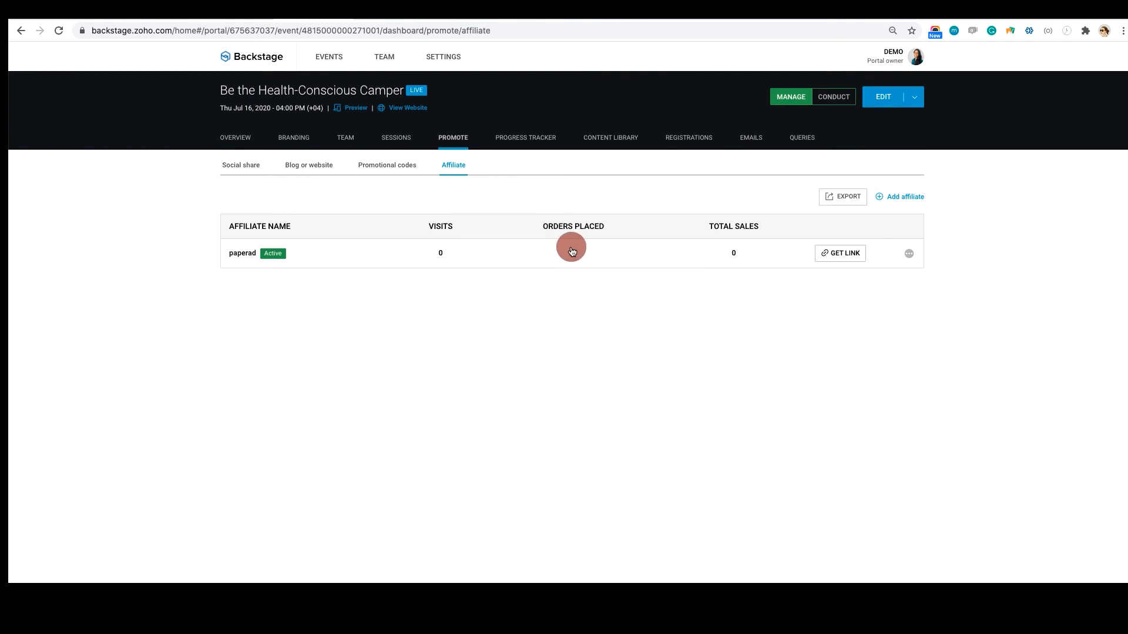
# Add an affiliate named "email1" for the event and copy its affiliate link
pyautogui.click(905, 197)
pyautogui.click(848, 102)
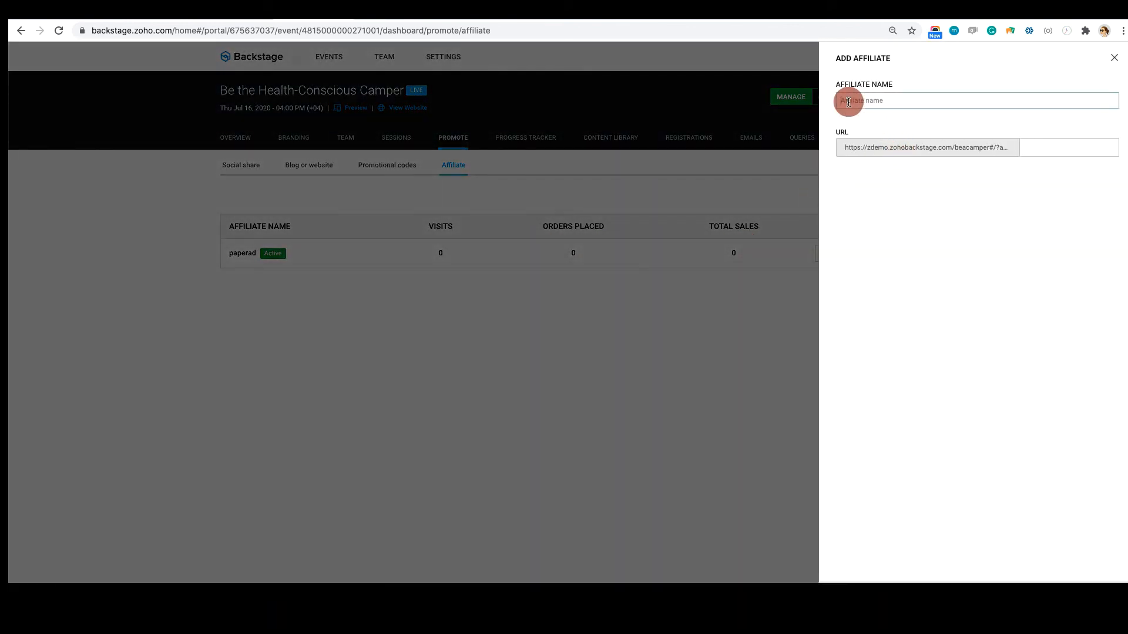
pyautogui.write('emi')
pyautogui.write('il')
pyautogui.click(1053, 147)
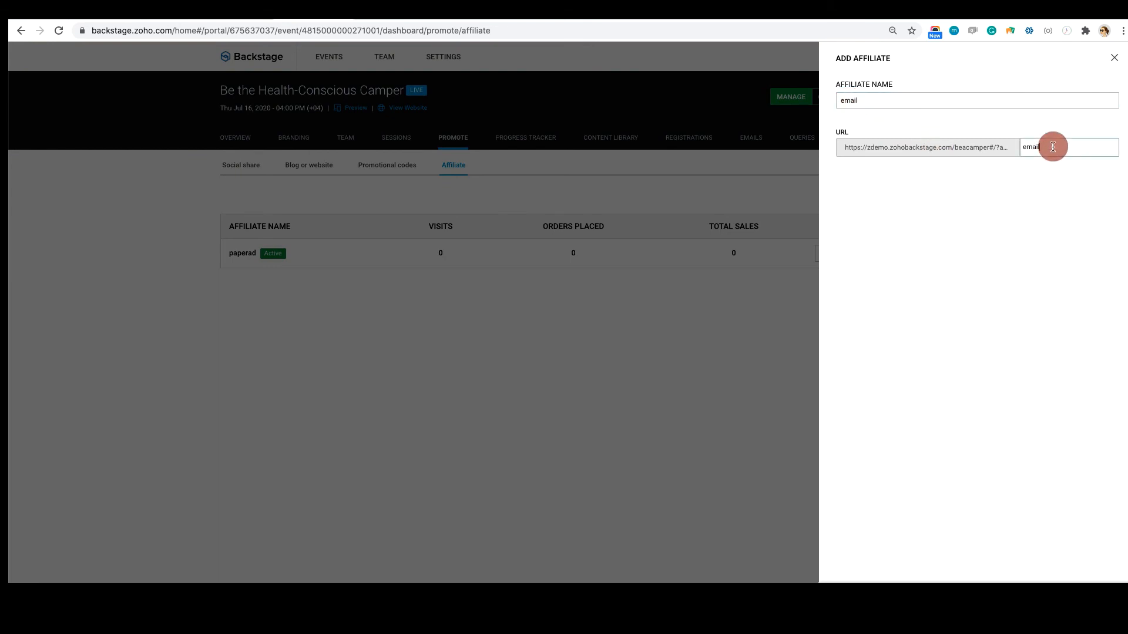
pyautogui.click(892, 107)
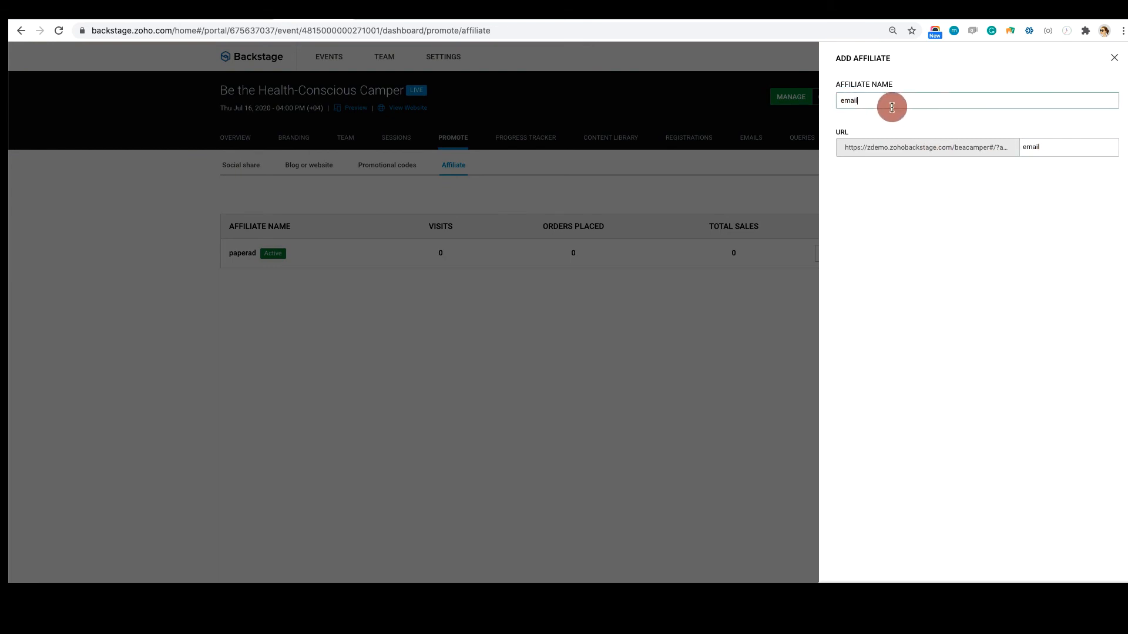
pyautogui.click(1072, 579)
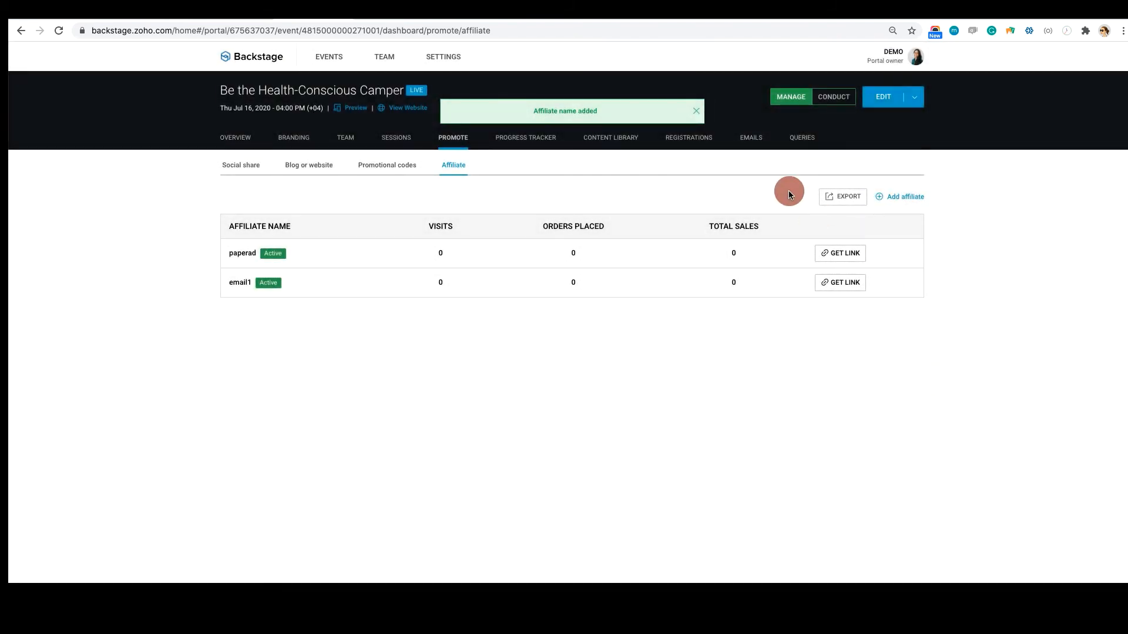
pyautogui.click(844, 283)
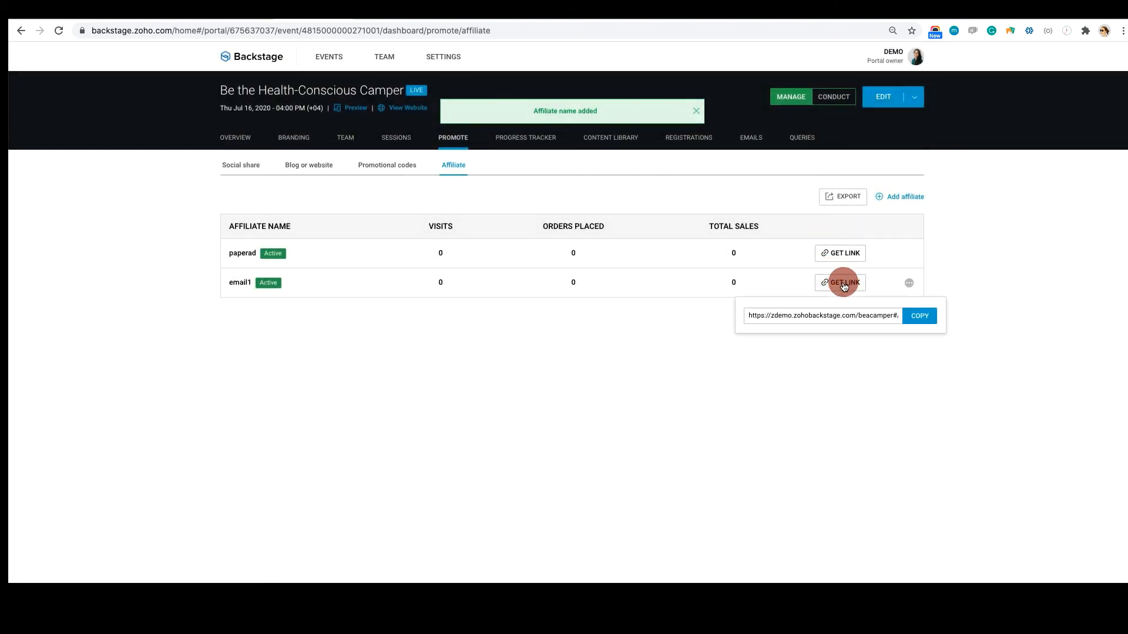
pyautogui.click(916, 318)
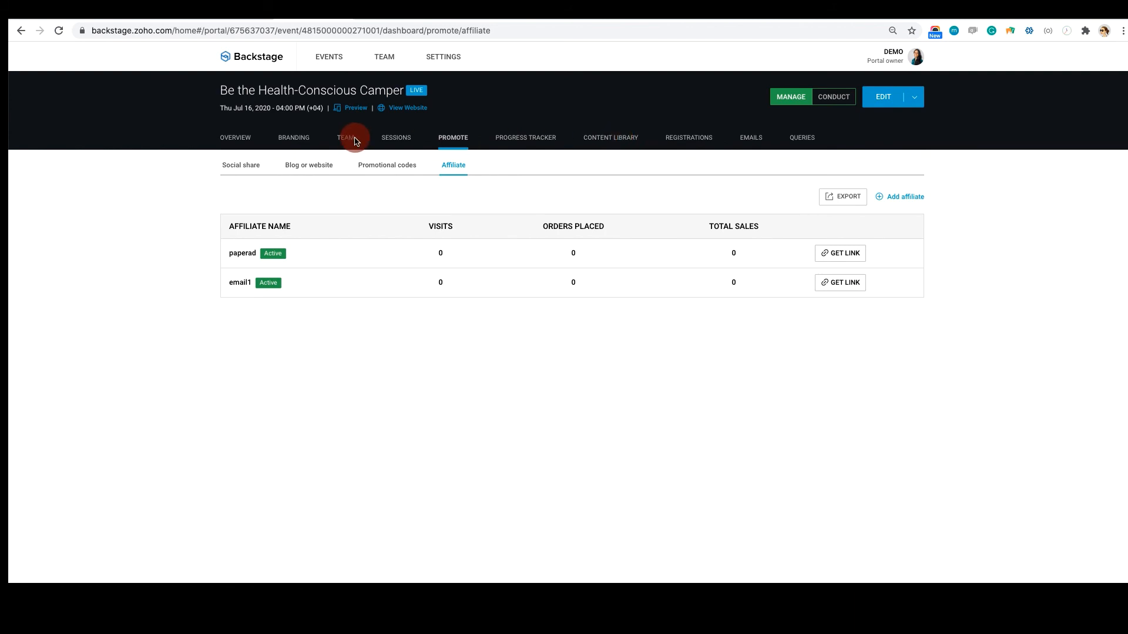
# Review the options for adding a presentation to the Welcome note session, and dismiss the presentation library
pyautogui.click(397, 140)
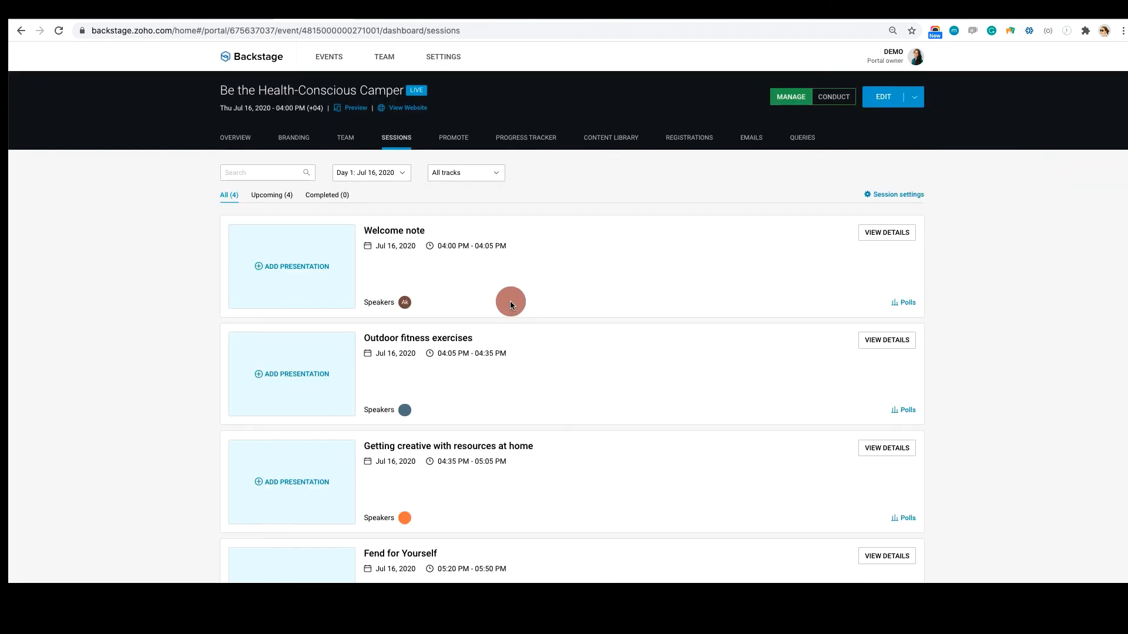
pyautogui.scroll(-1, 511, 303)
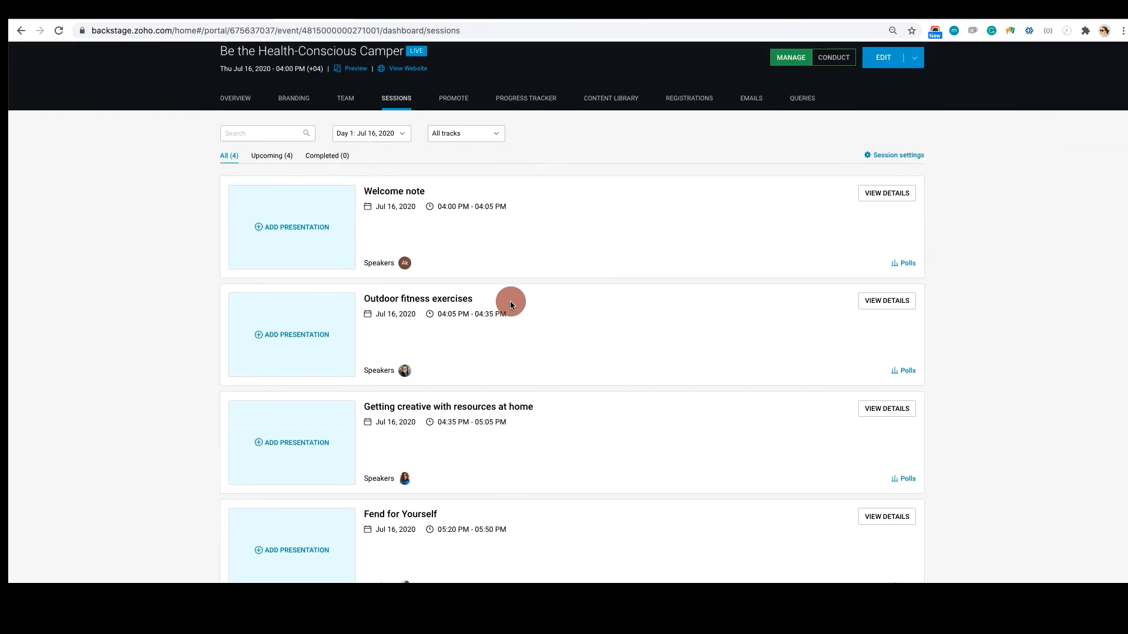
pyautogui.click(284, 238)
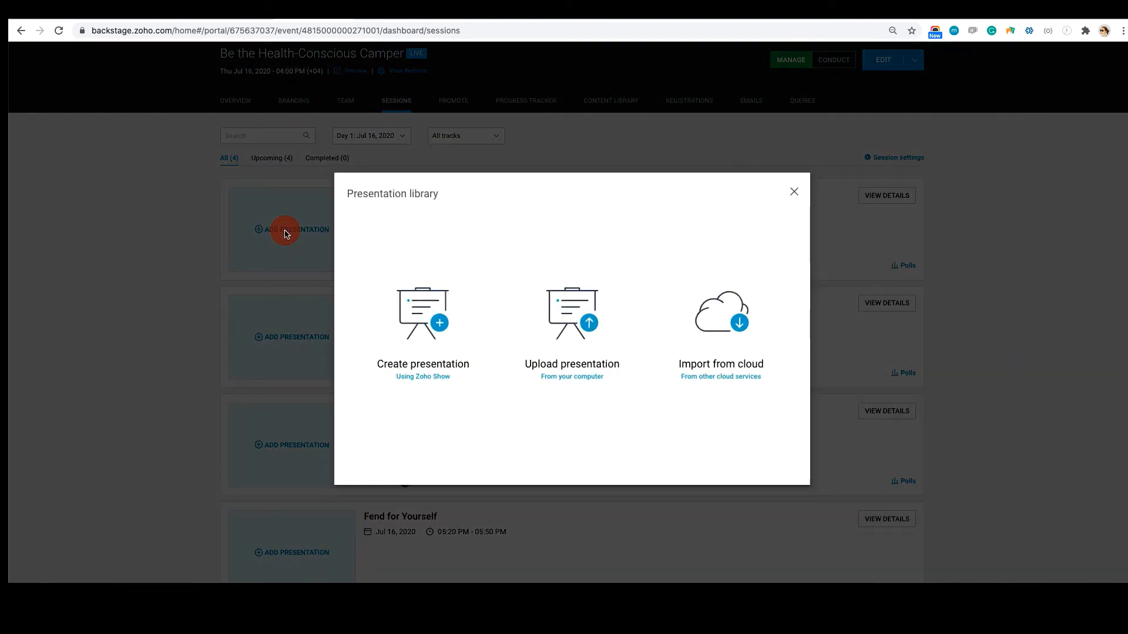
pyautogui.click(423, 385)
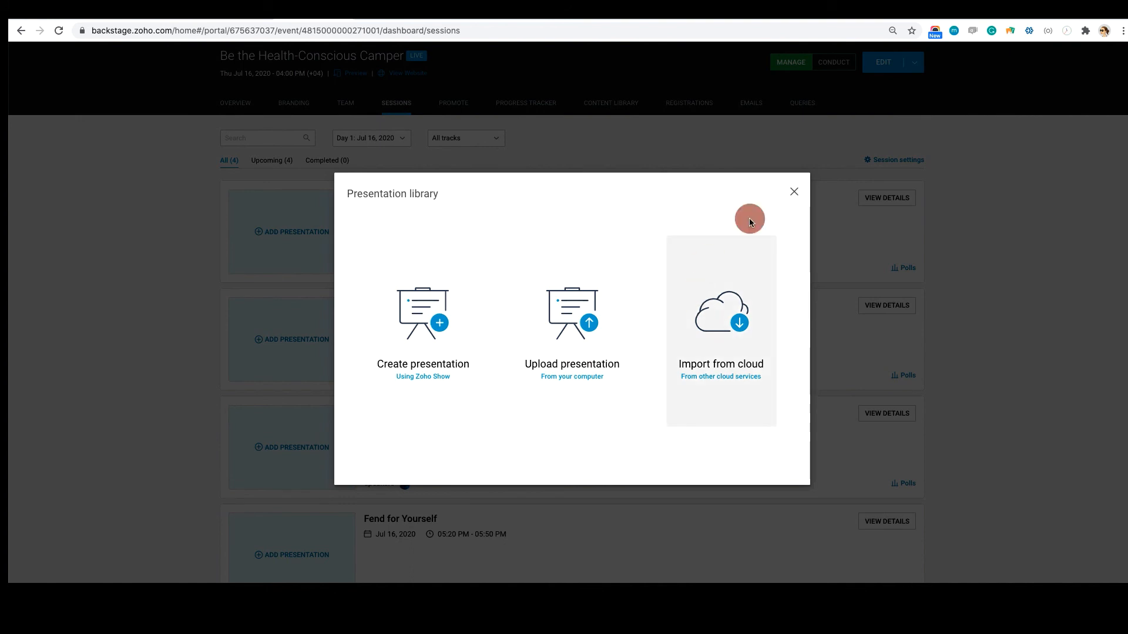
pyautogui.click(793, 192)
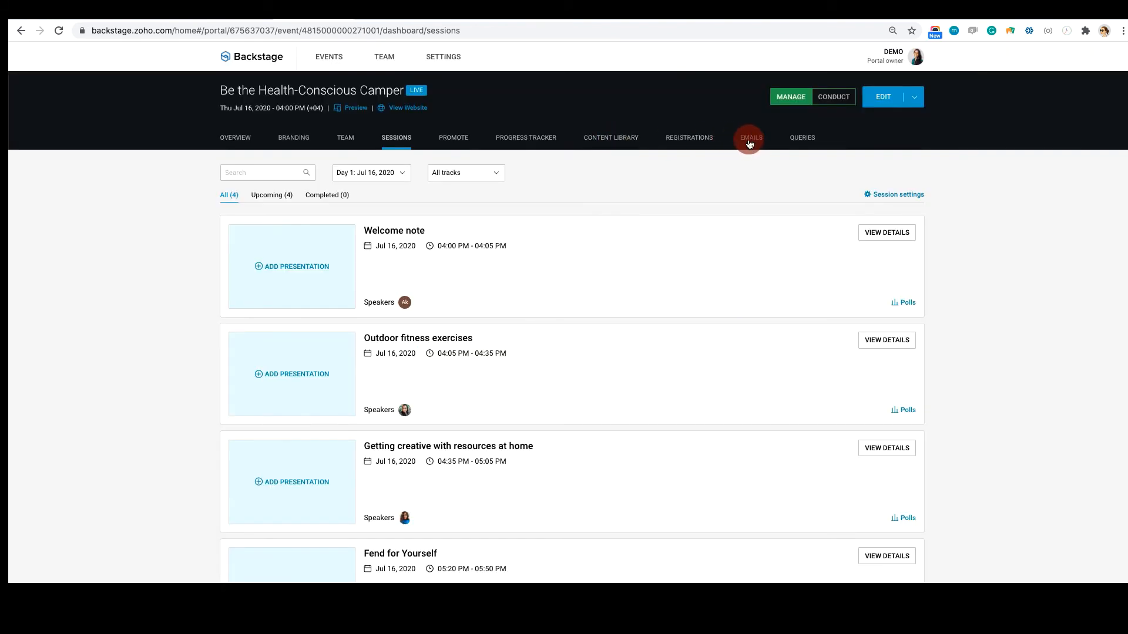
# Pause the automated Welcome attendee email that goes out when someone buys a ticket
pyautogui.click(751, 139)
pyautogui.click(321, 169)
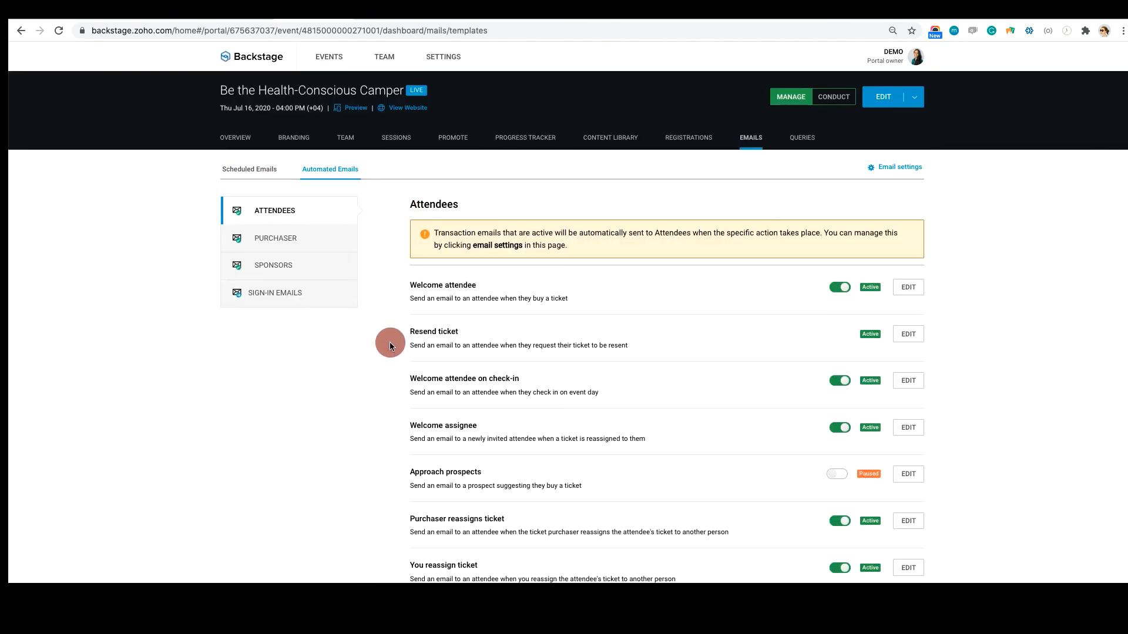
pyautogui.click(837, 288)
pyautogui.click(834, 293)
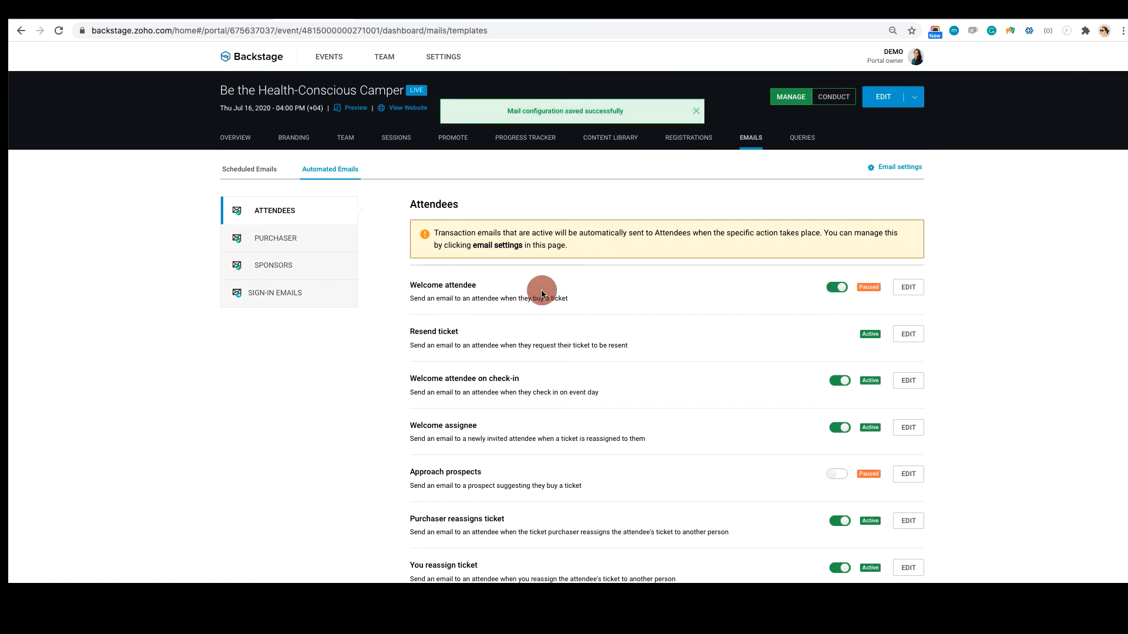
# Edit the Welcome attendee email content, changing "personalize" to "personalise", and leave the template editor
pyautogui.click(906, 292)
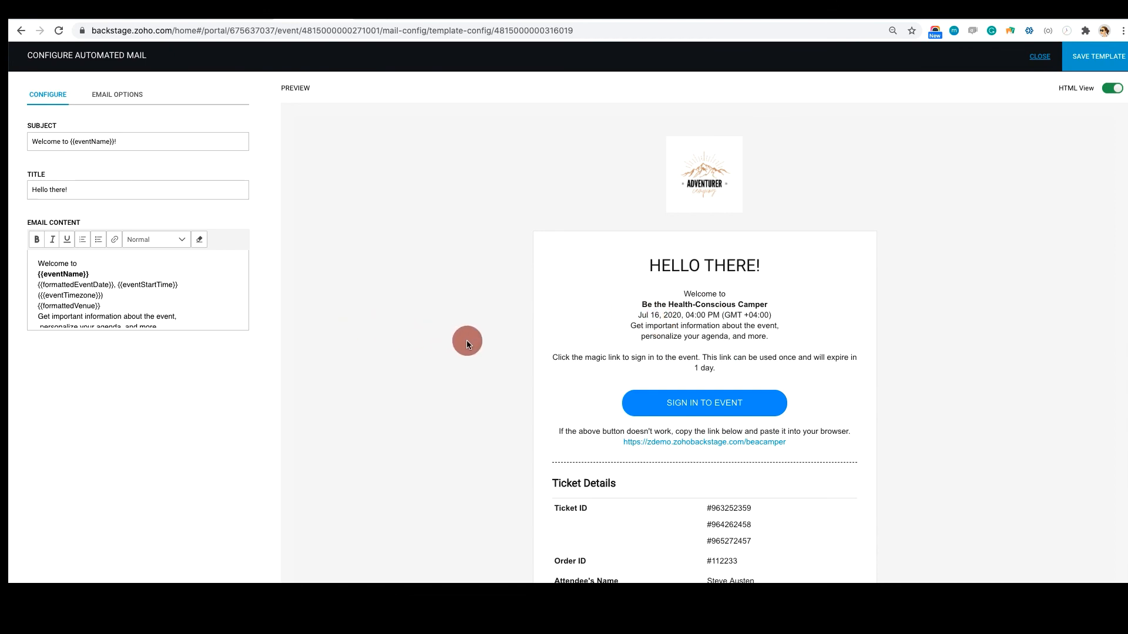
pyautogui.scroll(-4, 466, 340)
pyautogui.scroll(-2, 466, 341)
pyautogui.scroll(5, 466, 340)
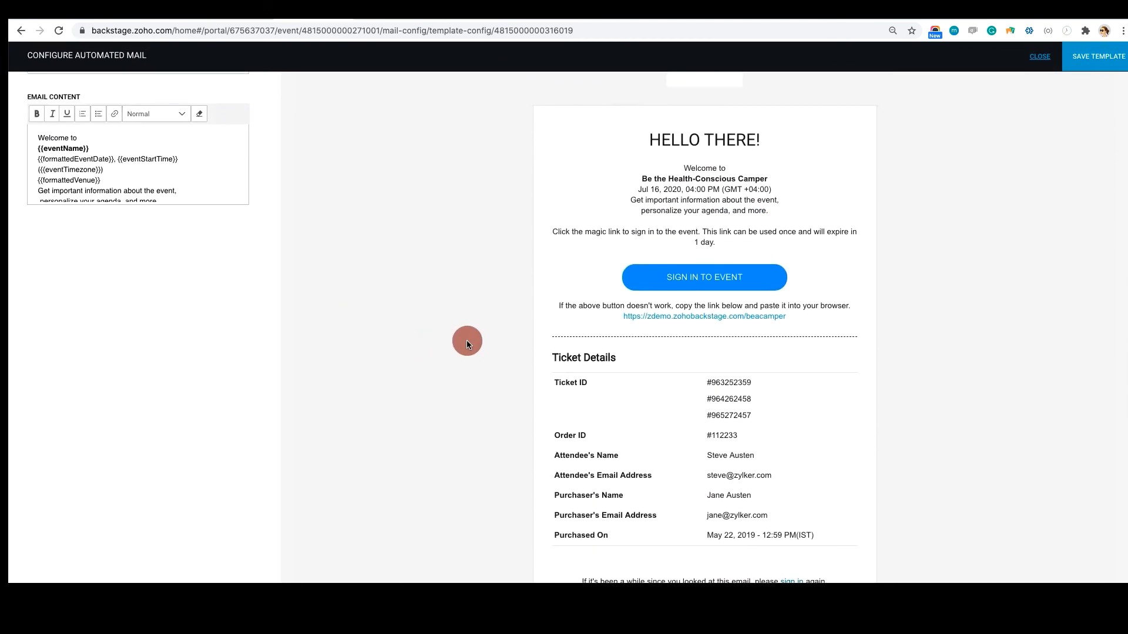
pyautogui.scroll(-2, 146, 248)
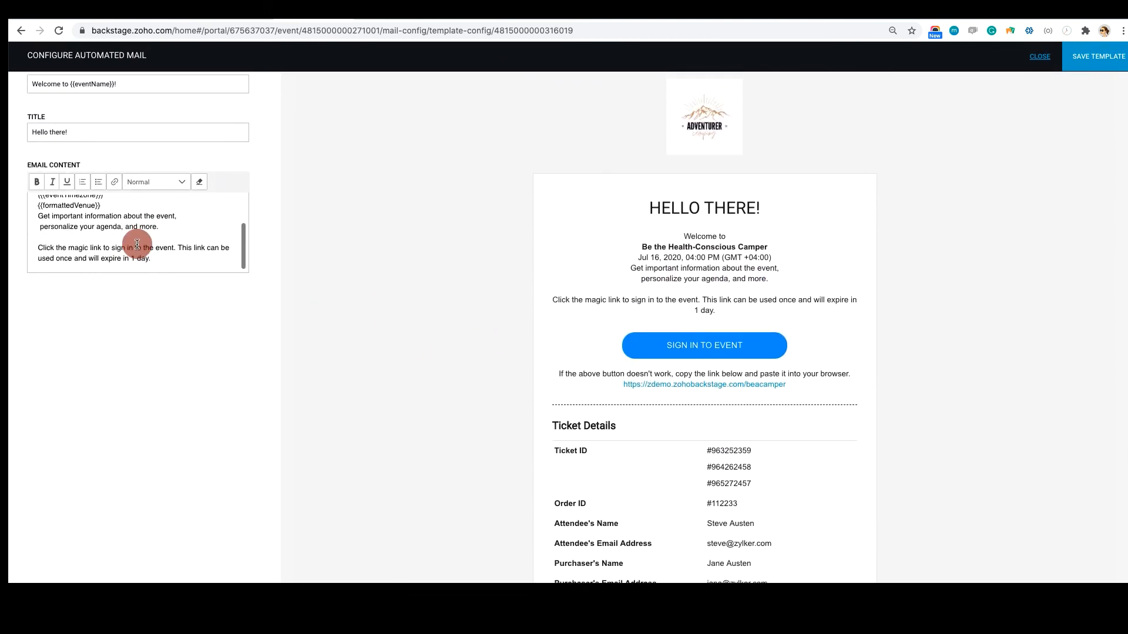
pyautogui.rightClick(51, 228)
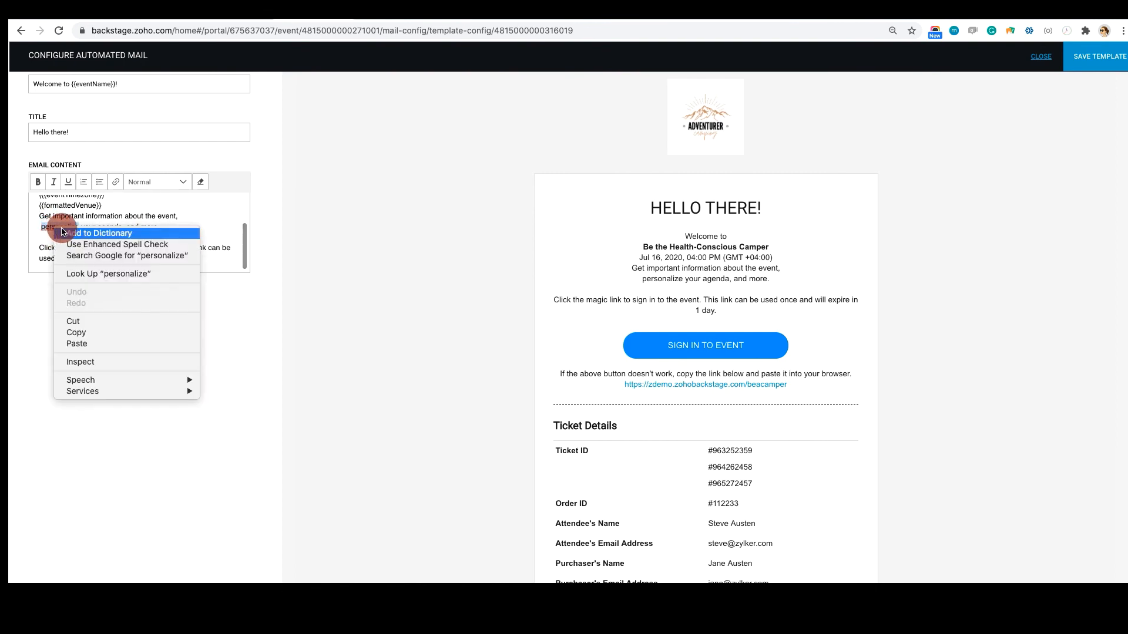
pyautogui.click(56, 227)
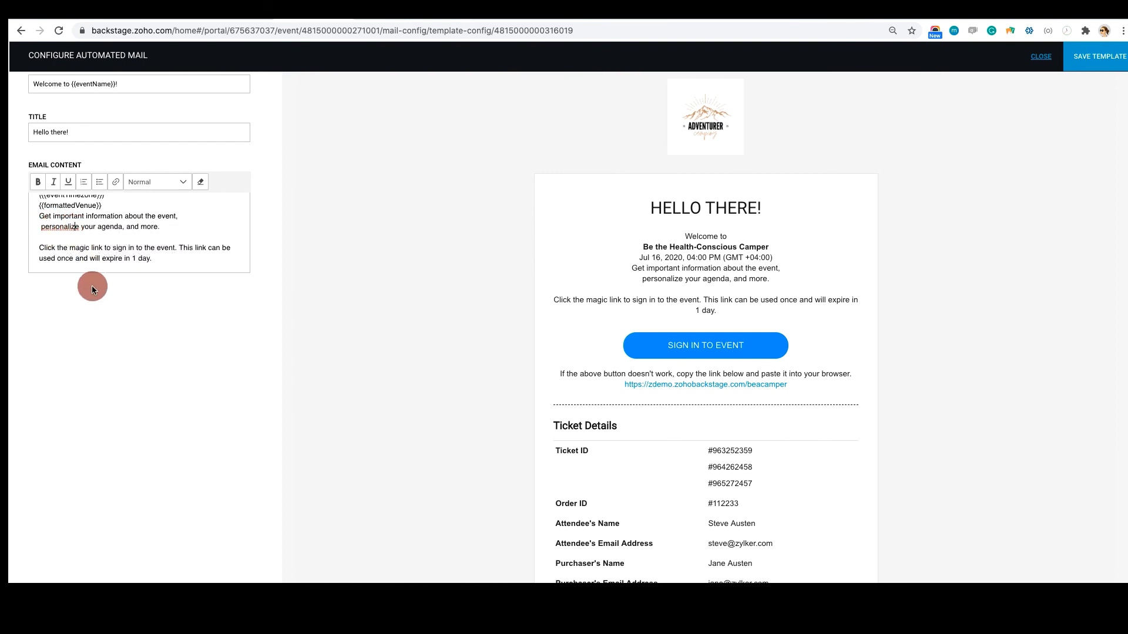
pyautogui.press('Left')
pyautogui.press('BackSpace')
pyautogui.write('s')
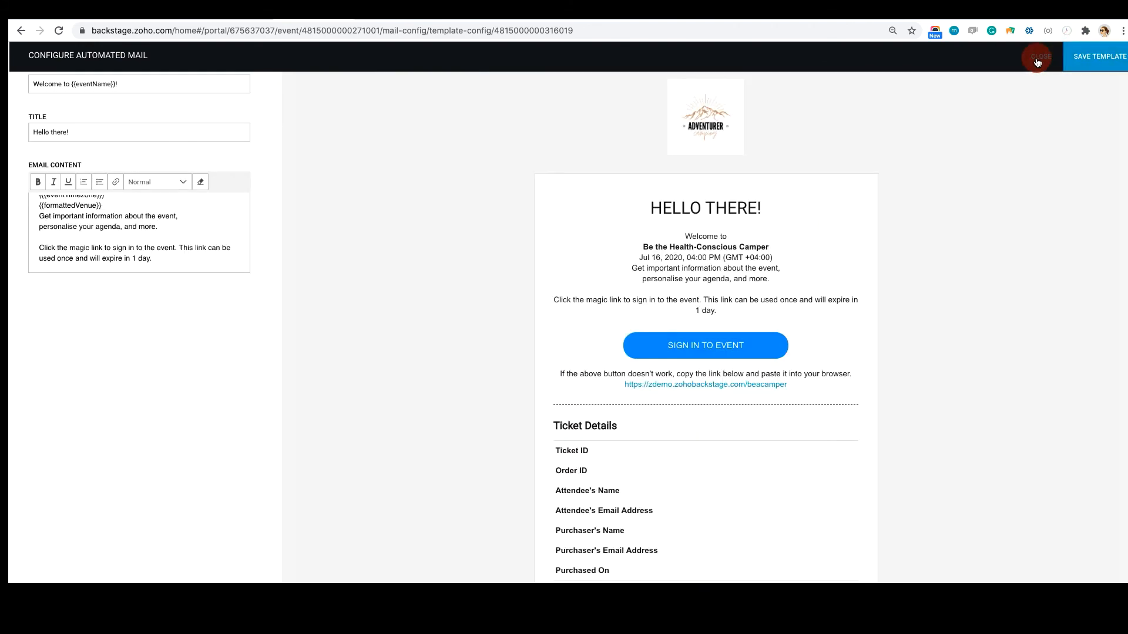
pyautogui.click(1039, 57)
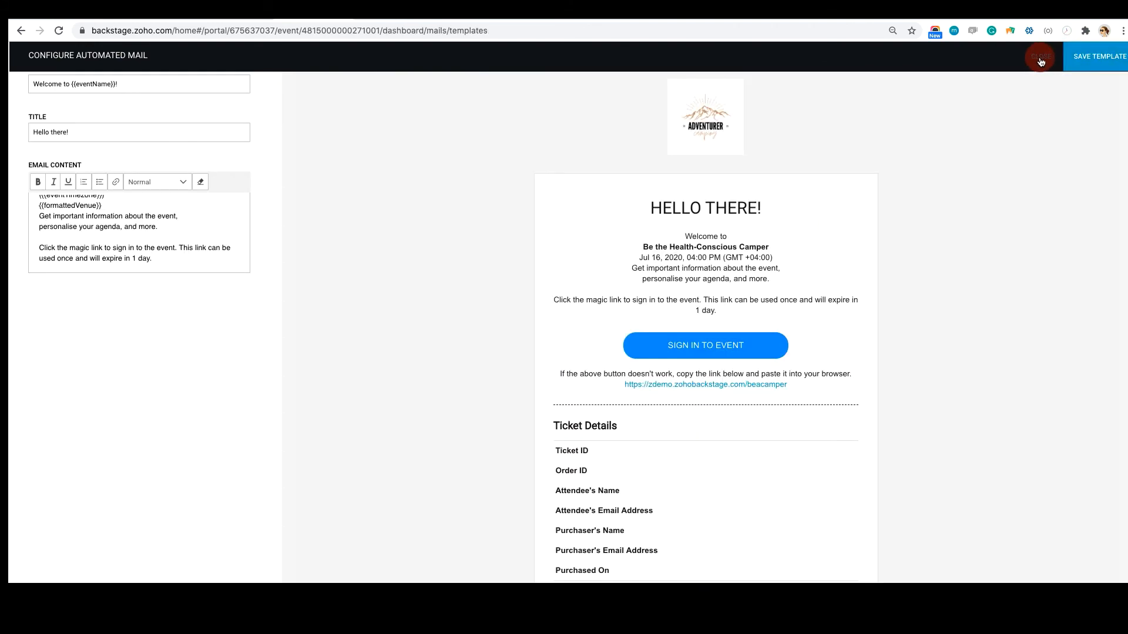
# Look through the automated attendee emails and the options for scheduling an email
pyautogui.scroll(-5, 945, 285)
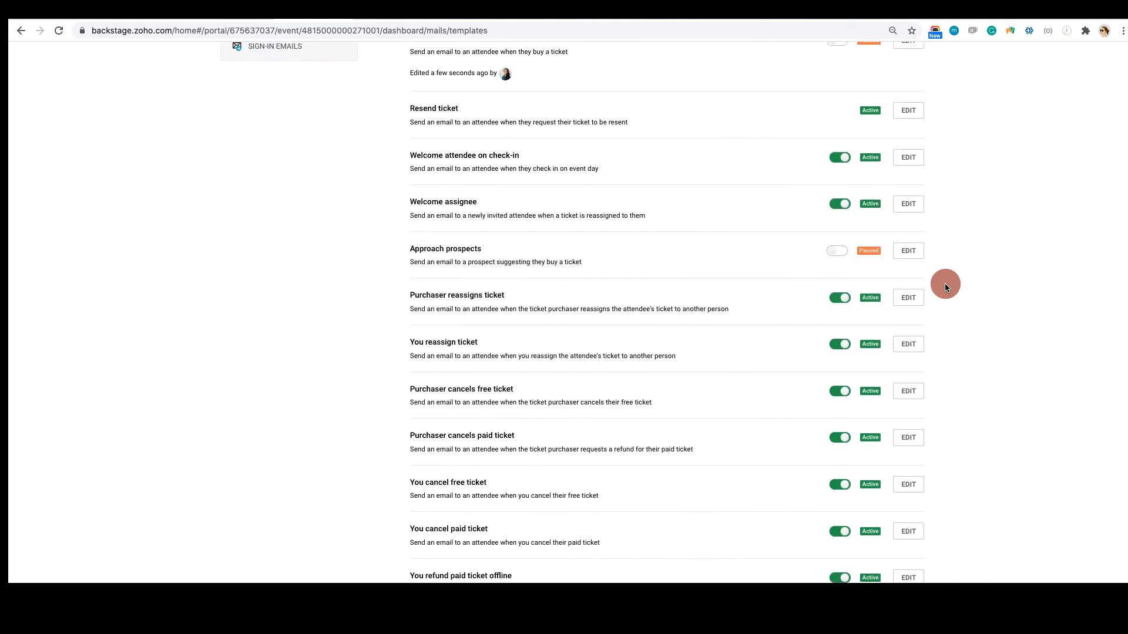
pyautogui.scroll(5, 945, 287)
pyautogui.click(241, 170)
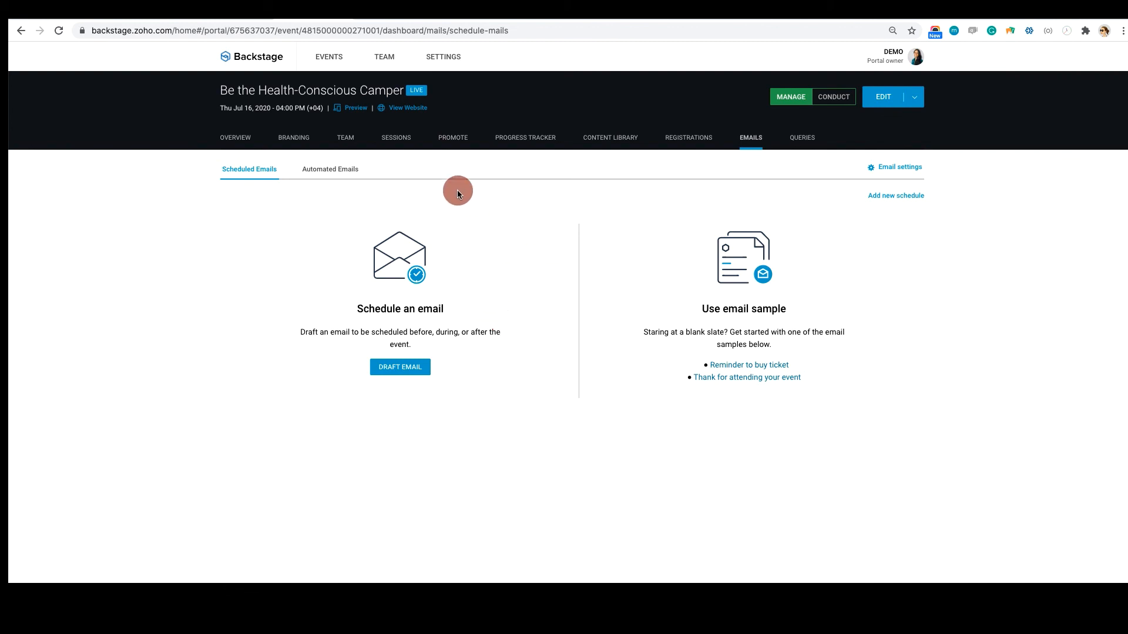
# Review the event registrations: sales summary, order summary, attendees and prospects
pyautogui.click(693, 140)
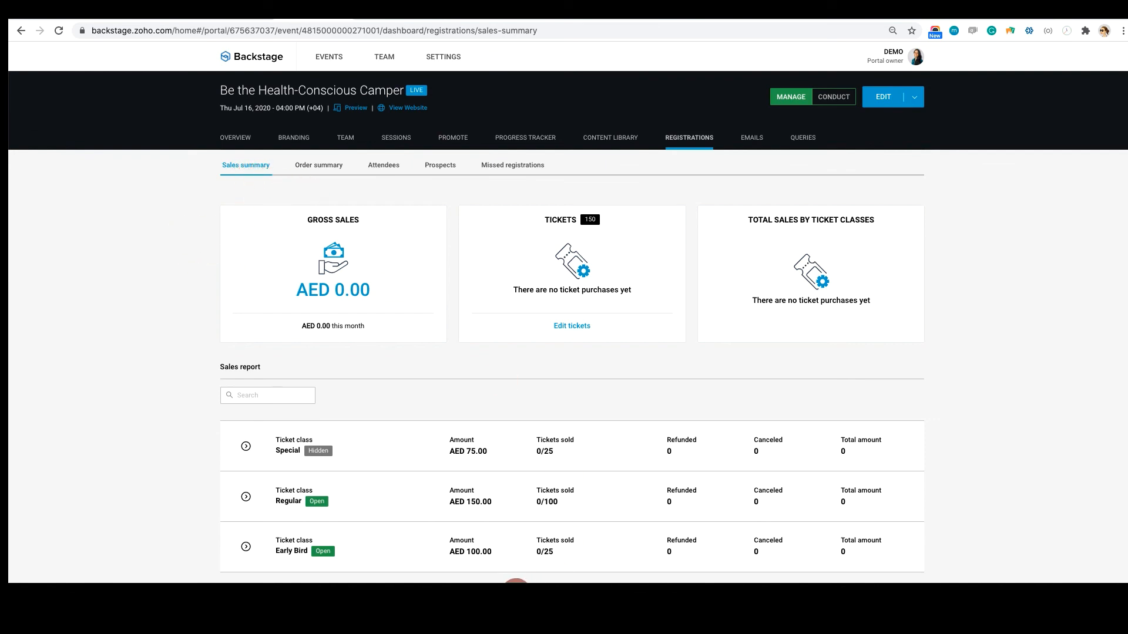
pyautogui.click(331, 167)
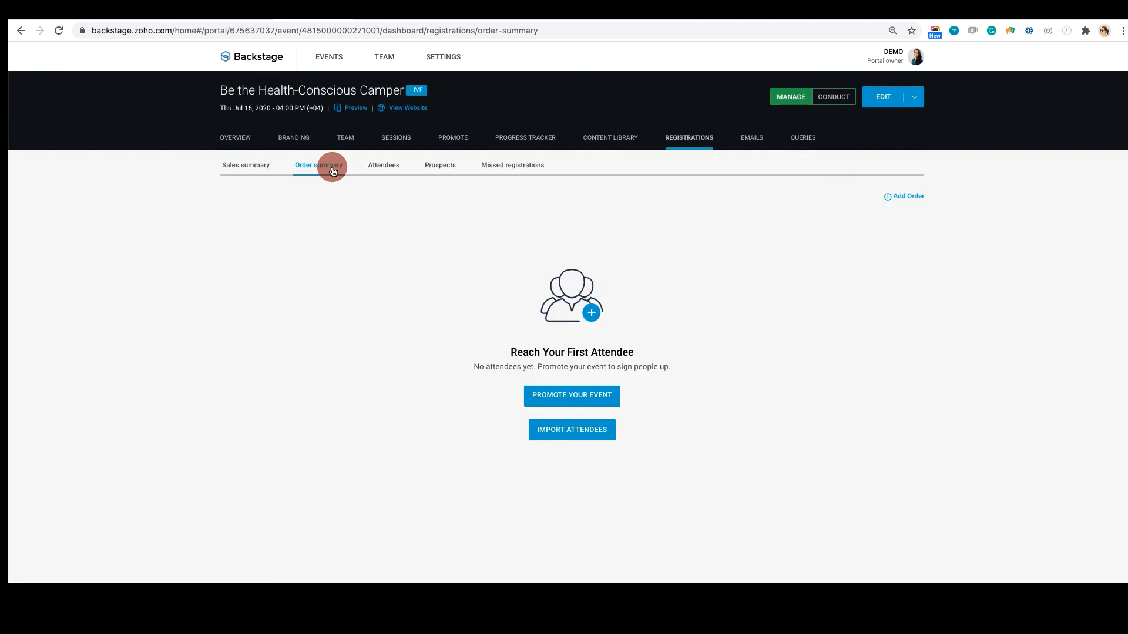
pyautogui.click(384, 171)
pyautogui.click(447, 165)
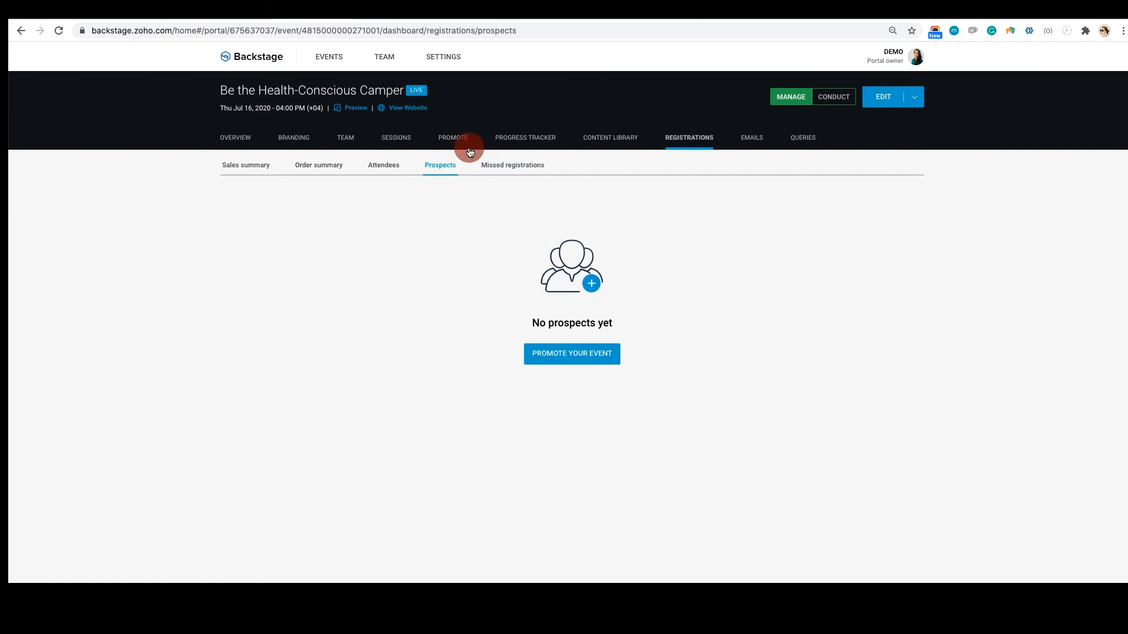
# Start a ticket purchase on the live event website and apply the promotional code "special"
pyautogui.click(402, 112)
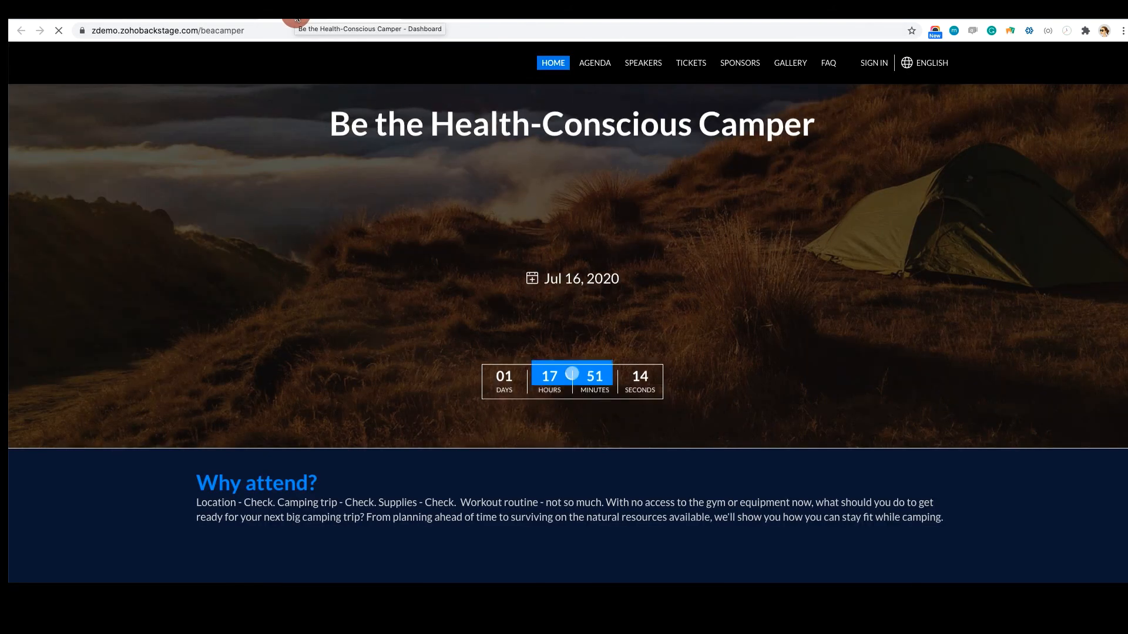
pyautogui.click(688, 62)
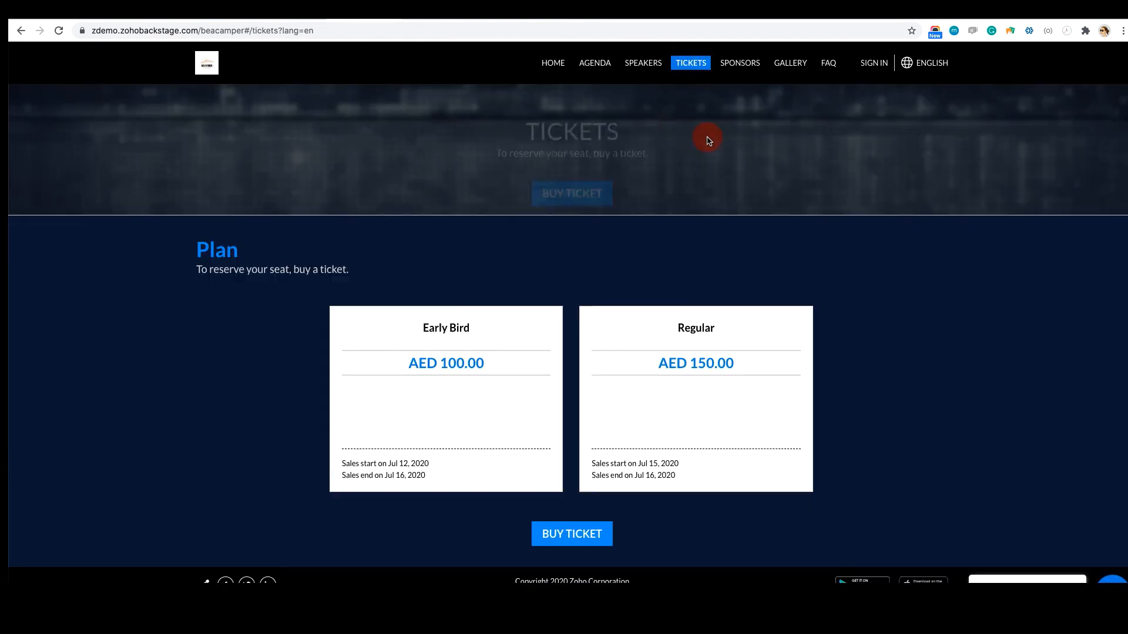
pyautogui.click(591, 525)
pyautogui.click(758, 210)
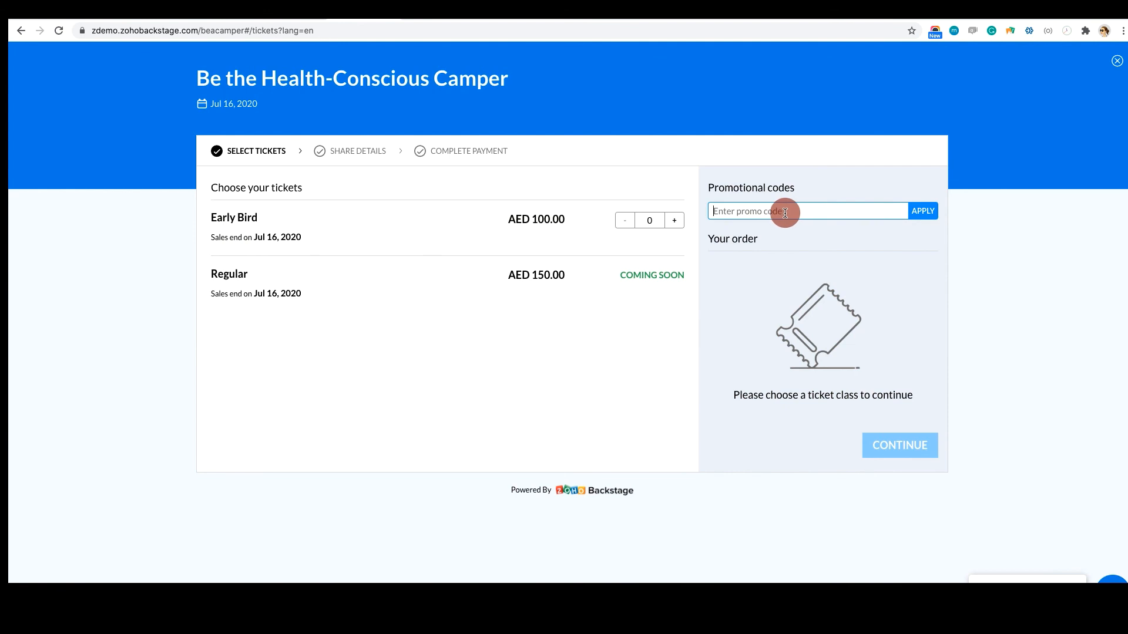
pyautogui.write('special')
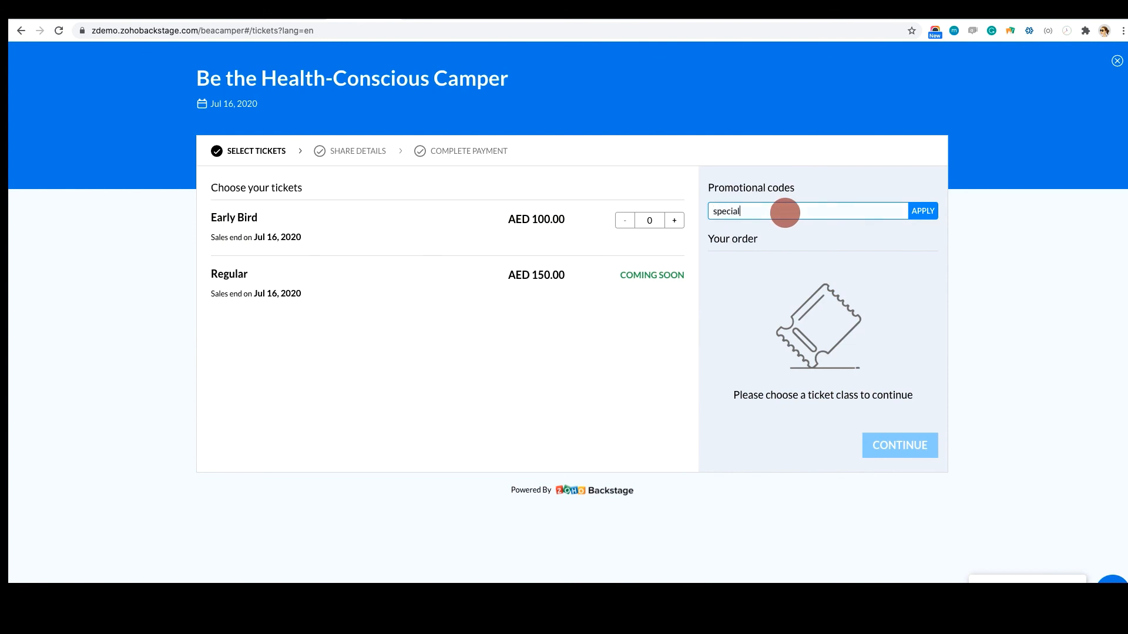
pyautogui.click(923, 212)
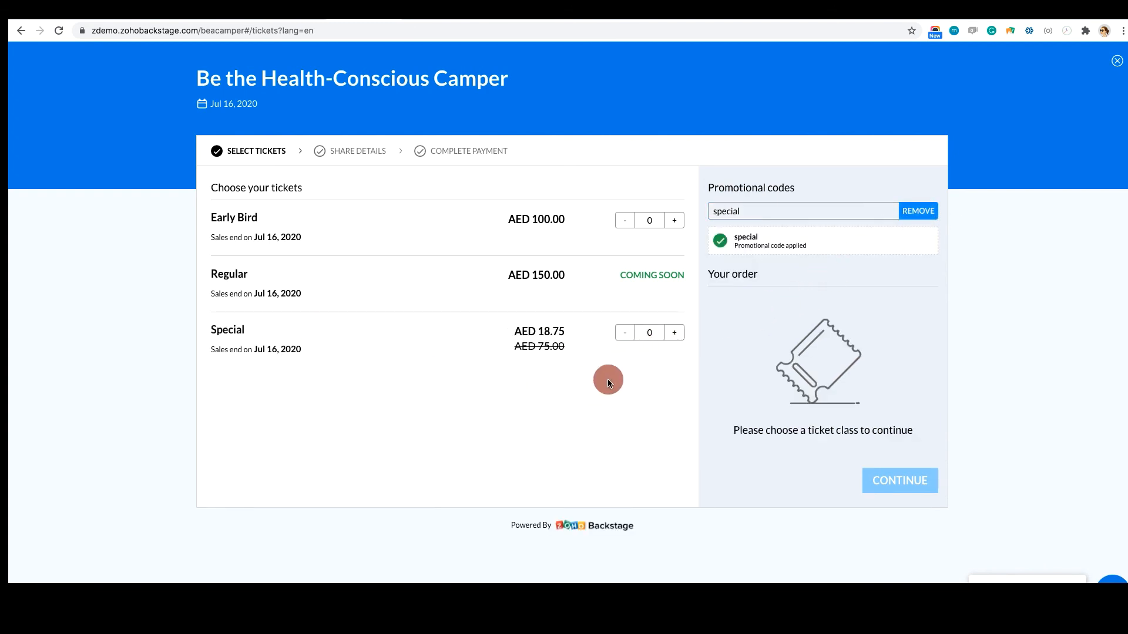
# Add one Special ticket to the order and proceed to the buyer details
pyautogui.click(674, 333)
pyautogui.click(907, 471)
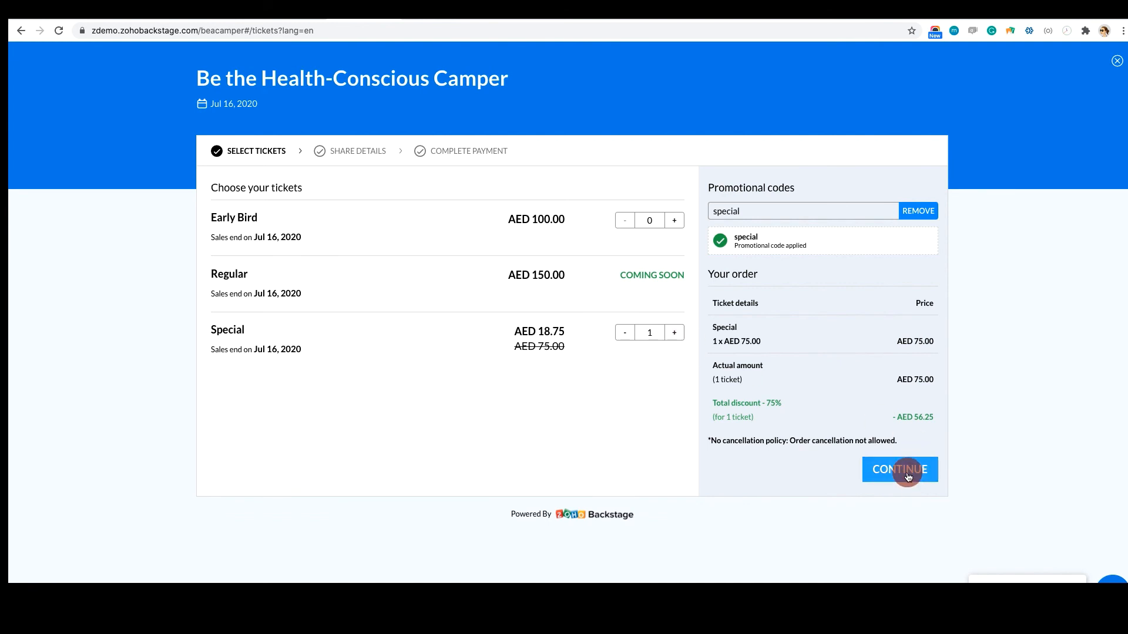
pyautogui.click(907, 472)
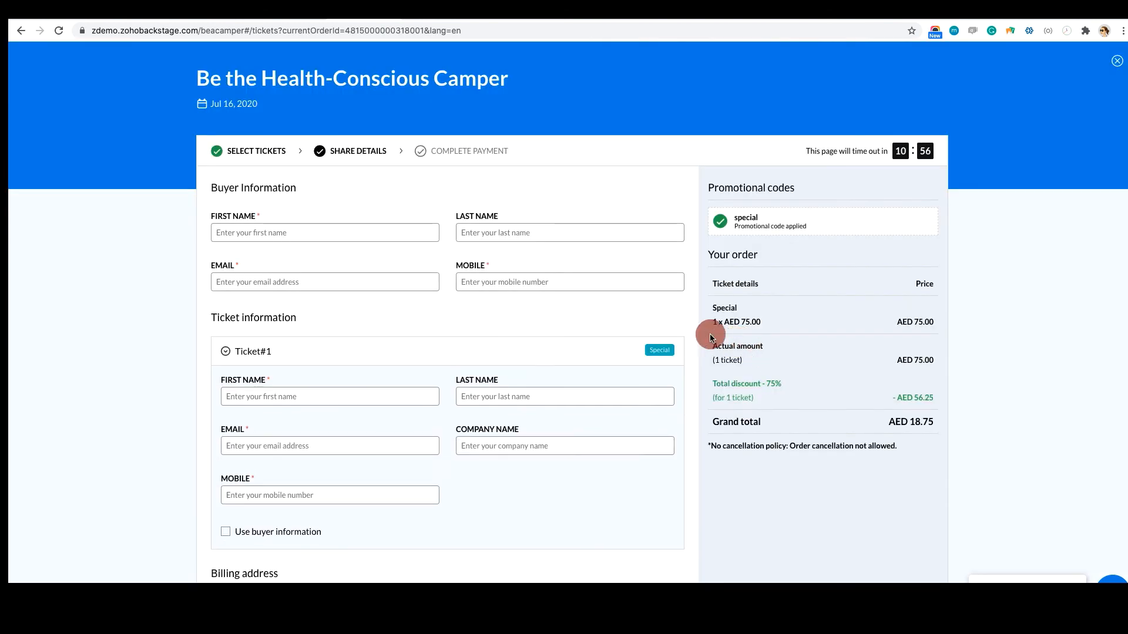
# Fill in the buyer's name, contact details and billing address, reuse the buyer information for the ticket, and complete the purchase
pyautogui.click(290, 237)
pyautogui.write('Vaishnavi')
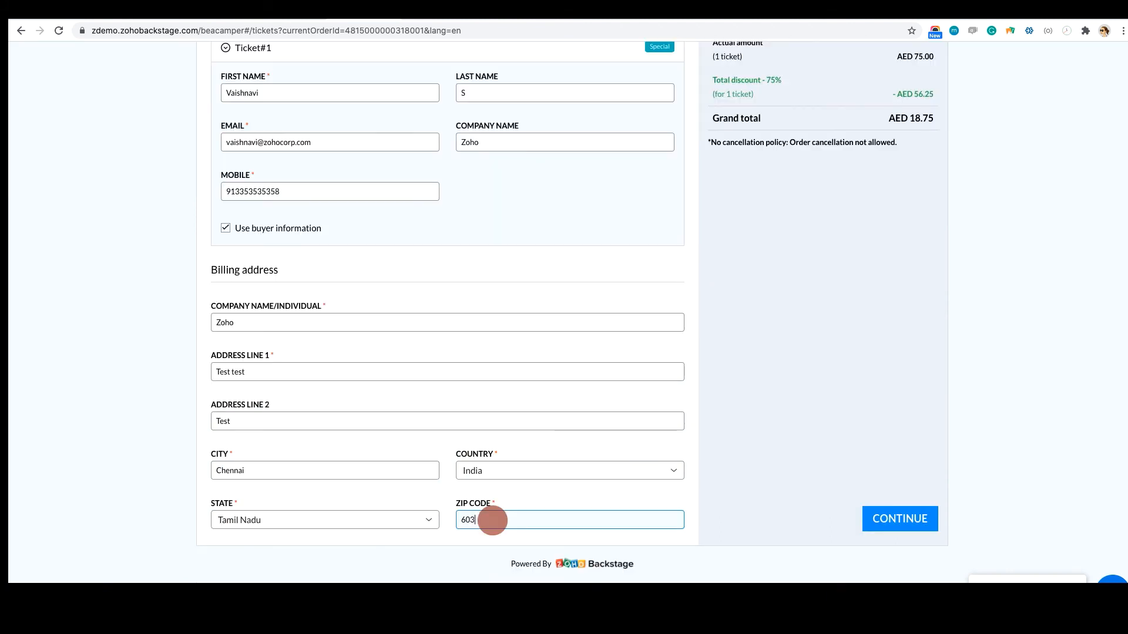
pyautogui.write('202')
pyautogui.click(897, 519)
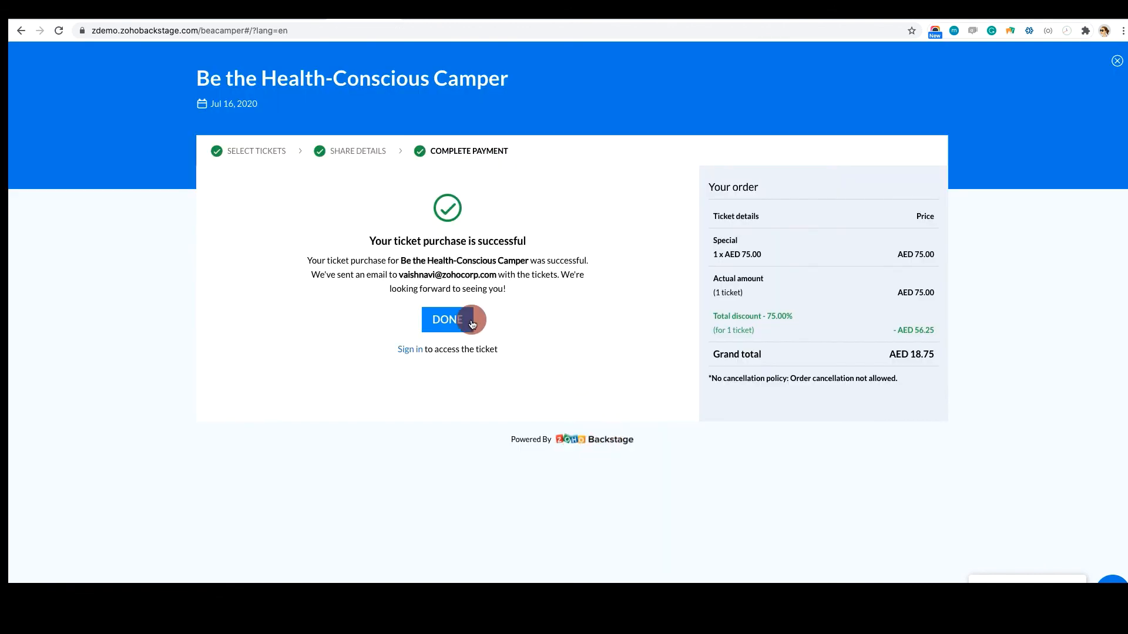
# Return to the event dashboard and examine the new purchase in the attendee list
pyautogui.click(293, 17)
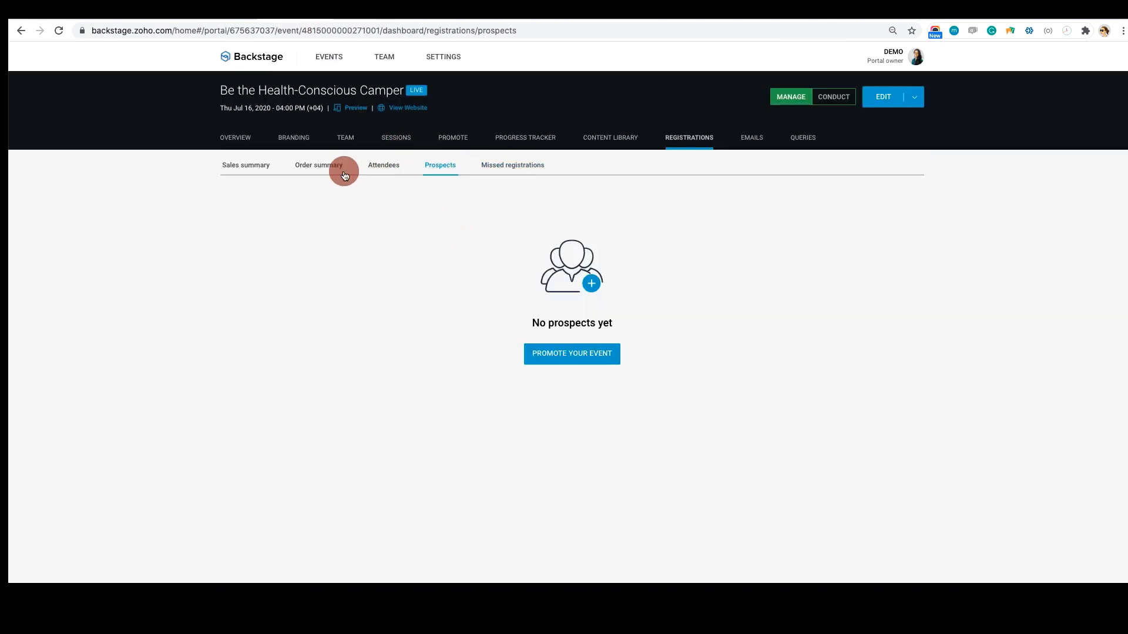
pyautogui.click(383, 169)
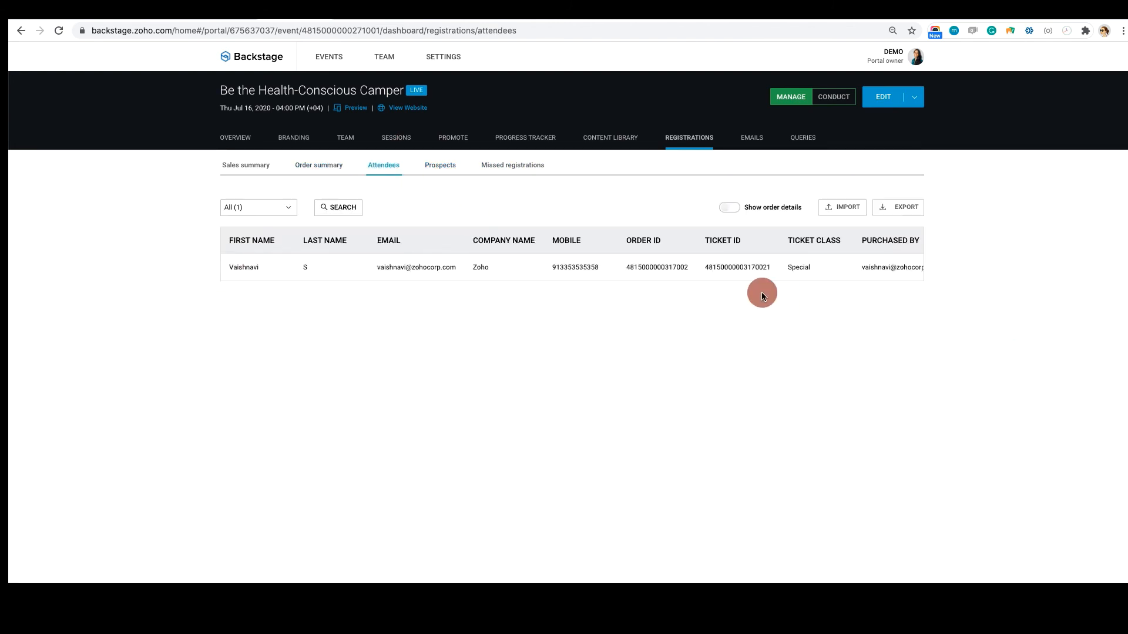
pyautogui.hscroll(3, 760, 272)
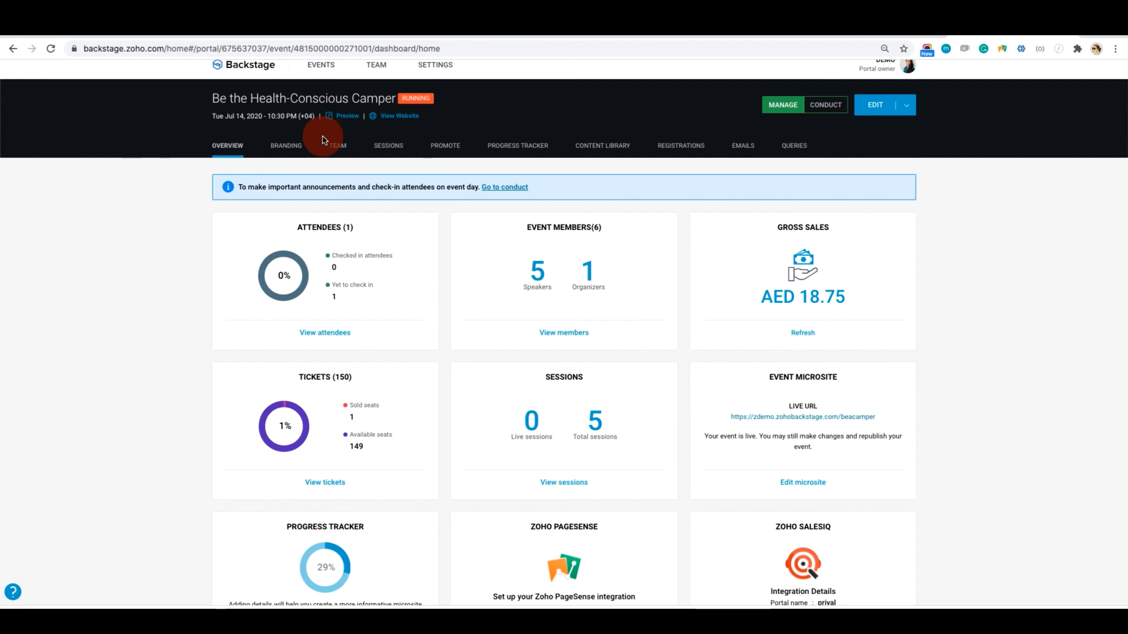
# Review the running event's dashboard overview and its upcoming sessions with their presentations
pyautogui.scroll(-1, 134, 292)
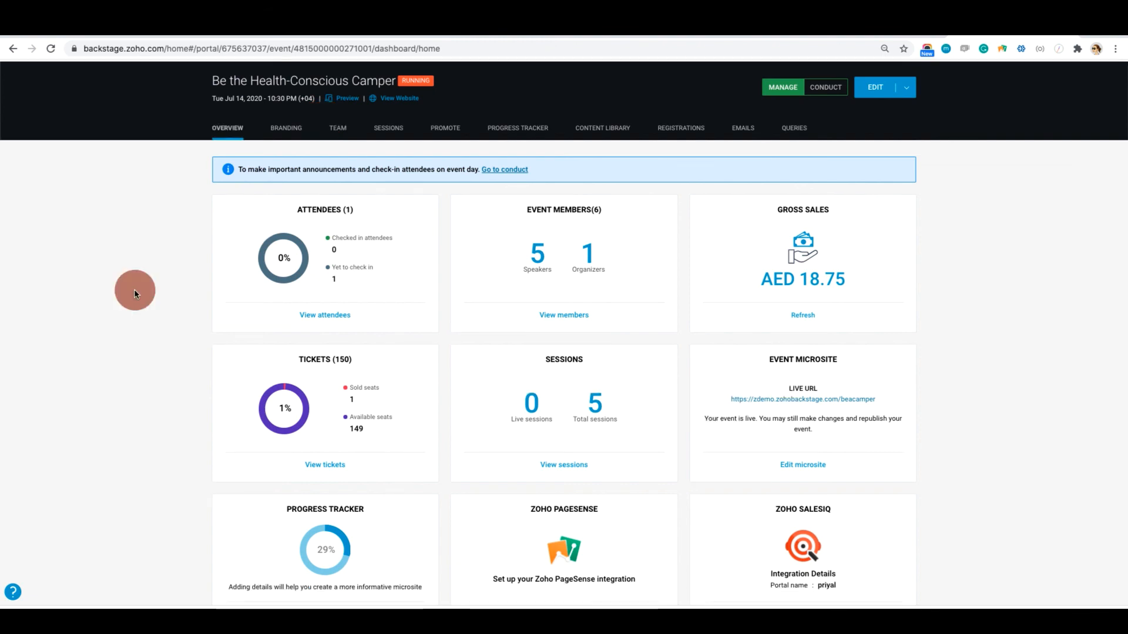
pyautogui.scroll(1, 132, 288)
pyautogui.scroll(1, 396, 118)
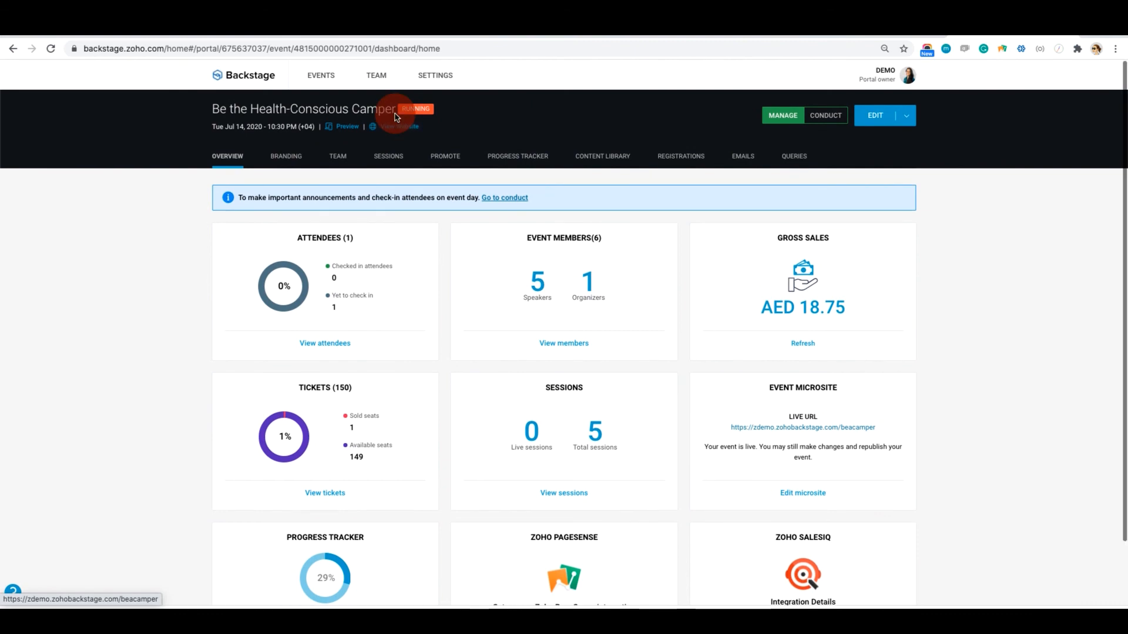
pyautogui.scroll(1, 432, 125)
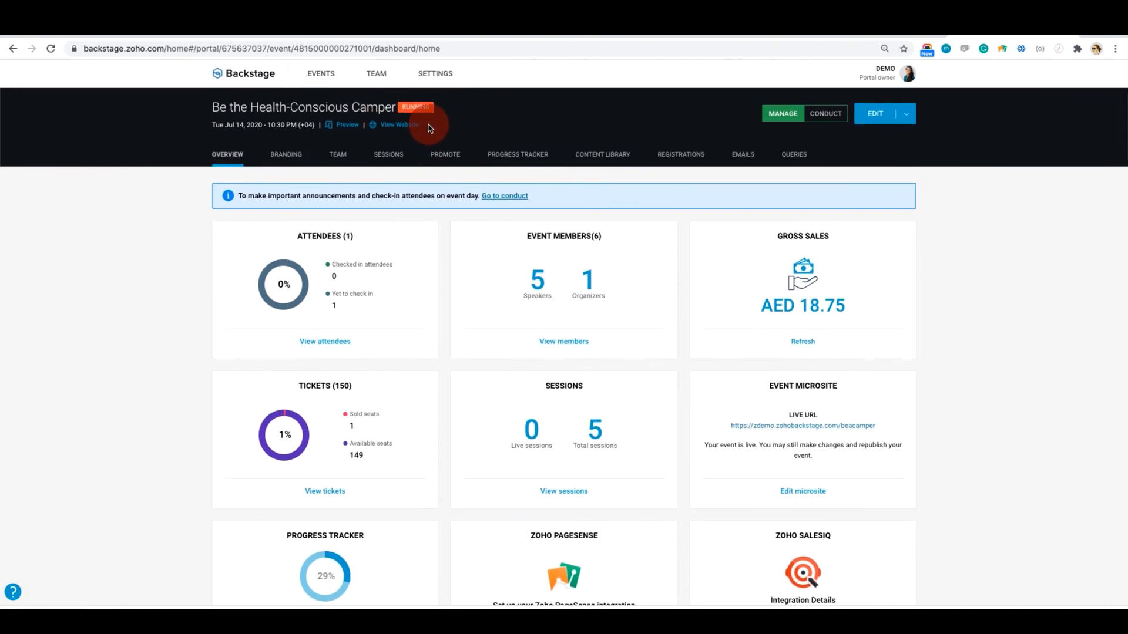
pyautogui.click(386, 158)
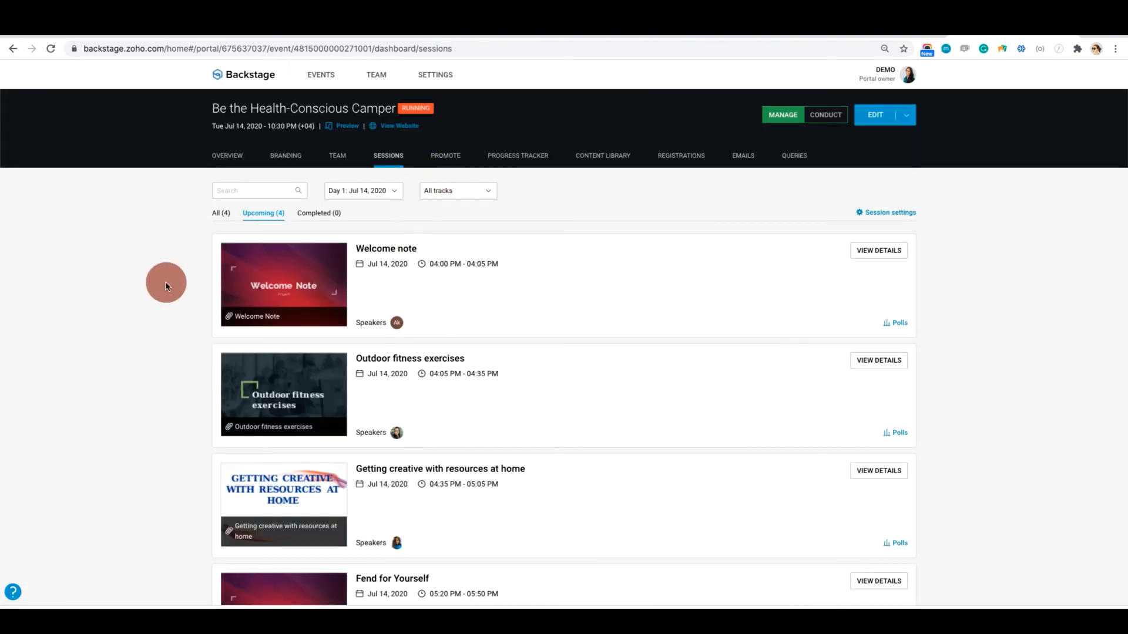
pyautogui.scroll(-2, 177, 287)
pyautogui.scroll(2, 178, 288)
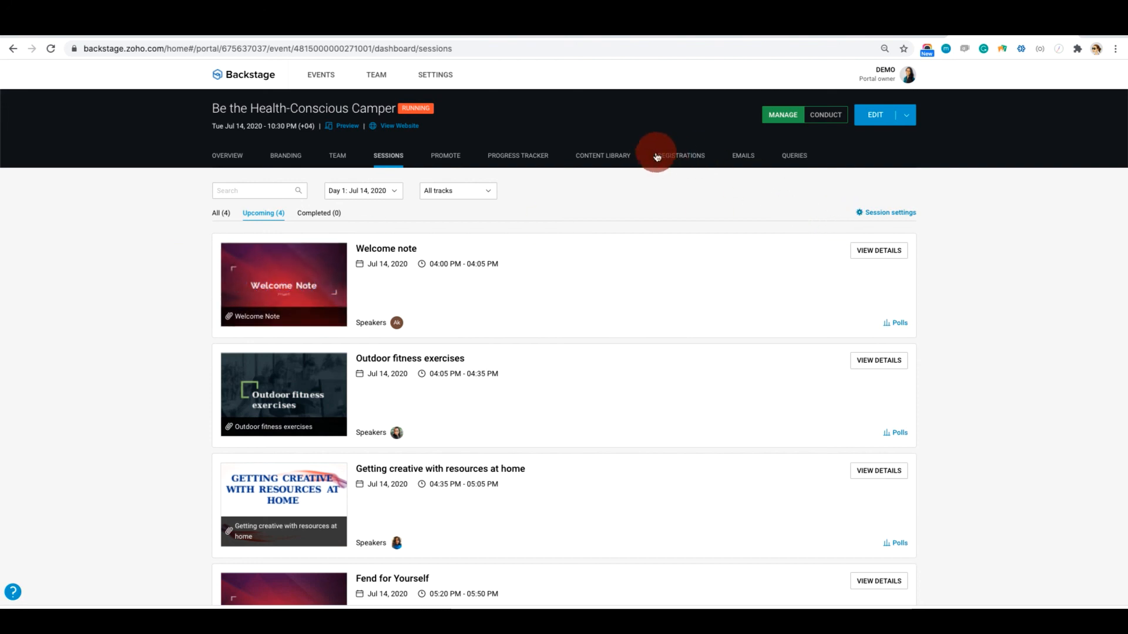
# Switch the event to conduct mode and select the Getting creative with resources at home session for presenting
pyautogui.click(821, 121)
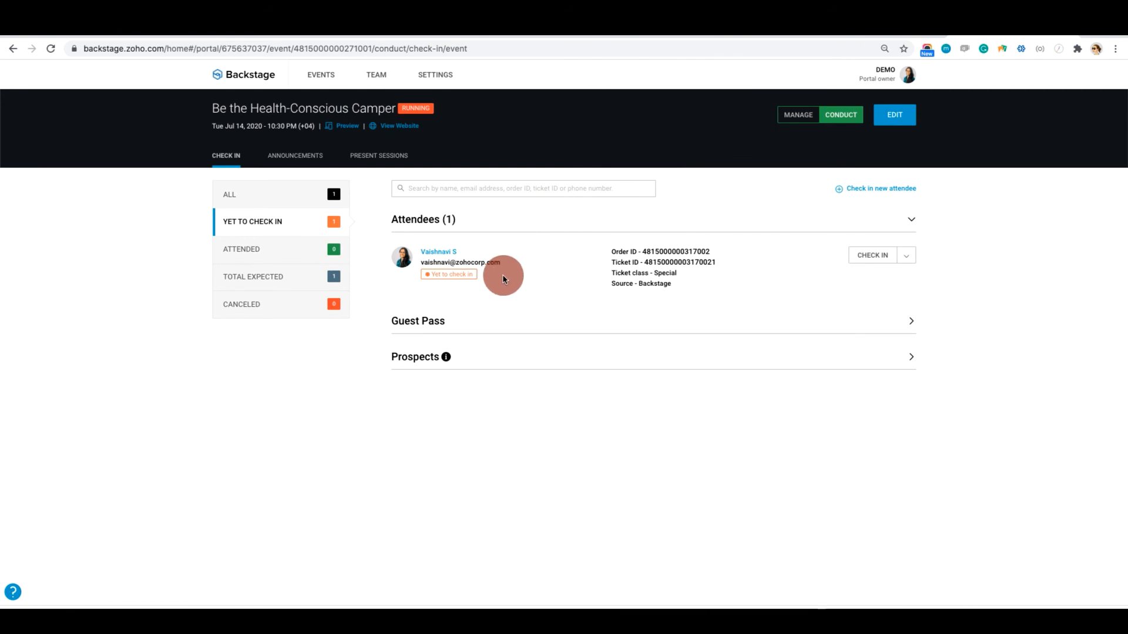
pyautogui.click(372, 156)
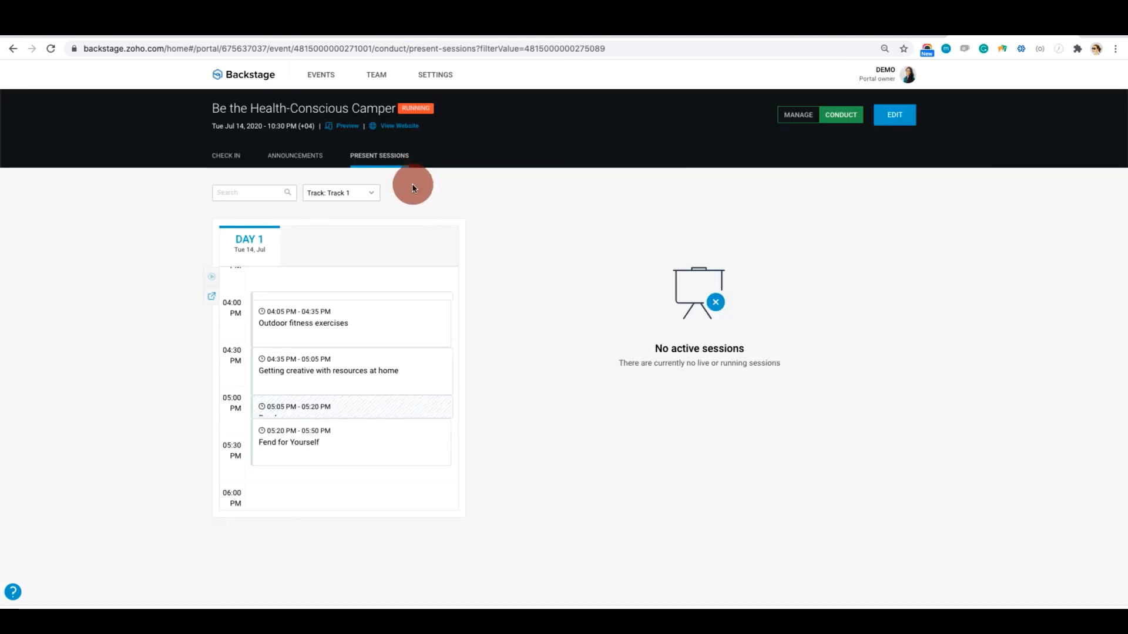
pyautogui.scroll(2, 355, 320)
pyautogui.click(363, 371)
pyautogui.scroll(1, 320, 382)
pyautogui.scroll(-2, 321, 389)
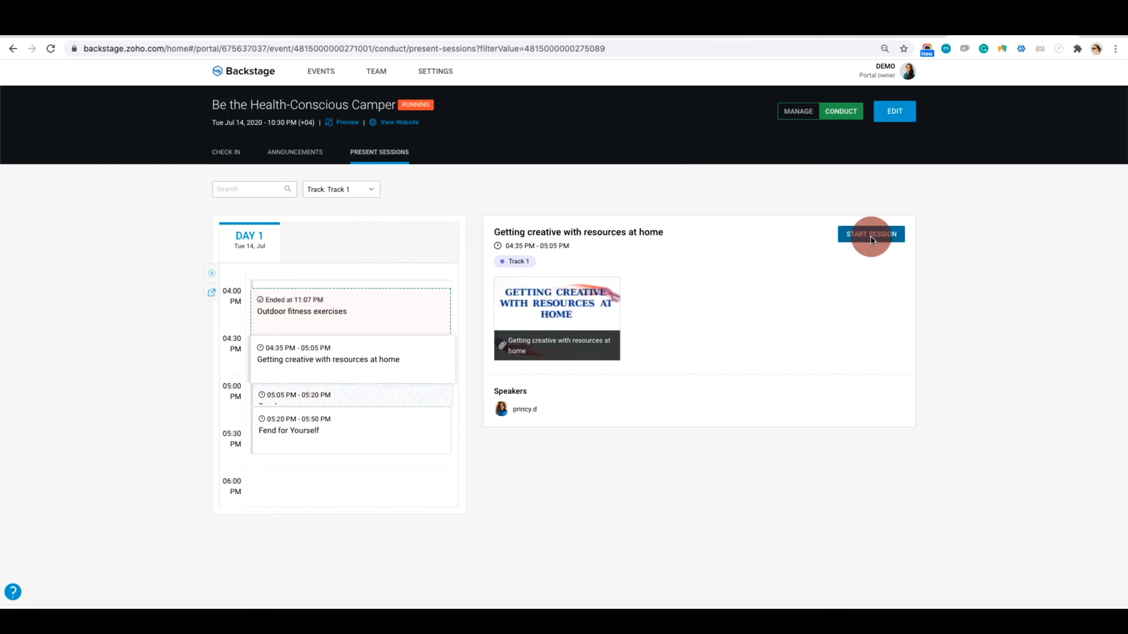
# Start the selected session with audio on and video off, and start its broadcast
pyautogui.click(871, 236)
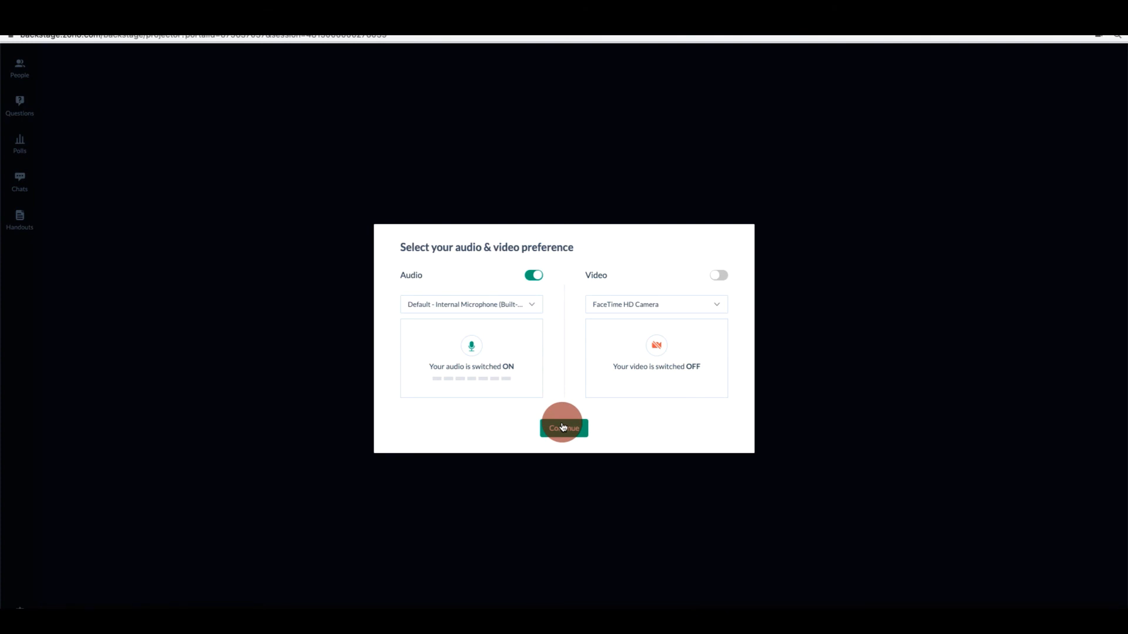
pyautogui.click(562, 427)
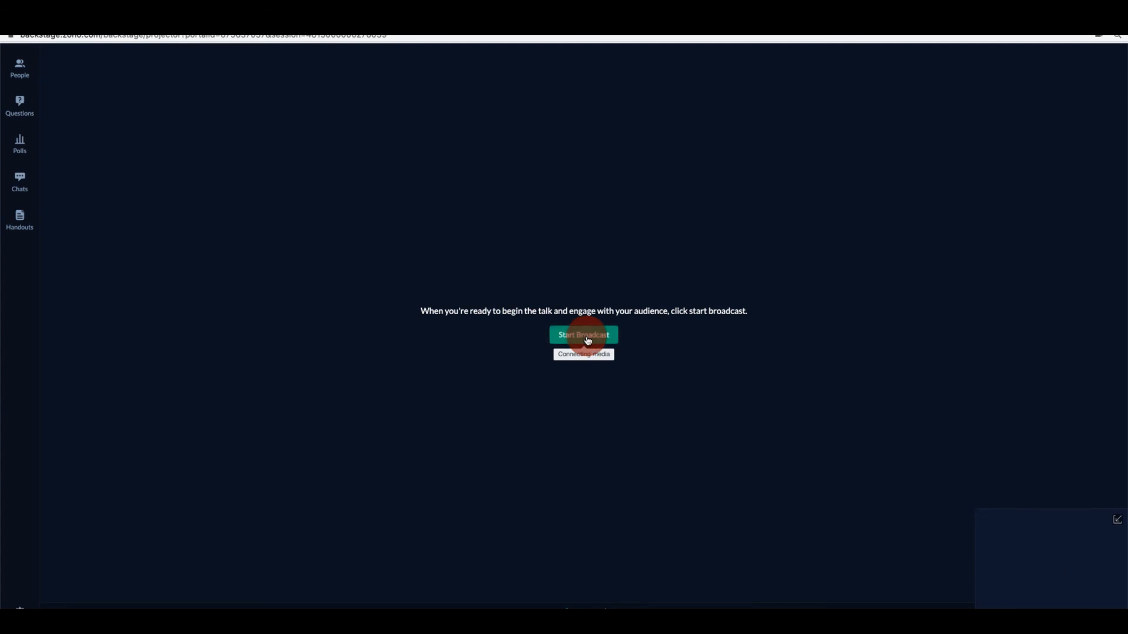
pyautogui.click(587, 340)
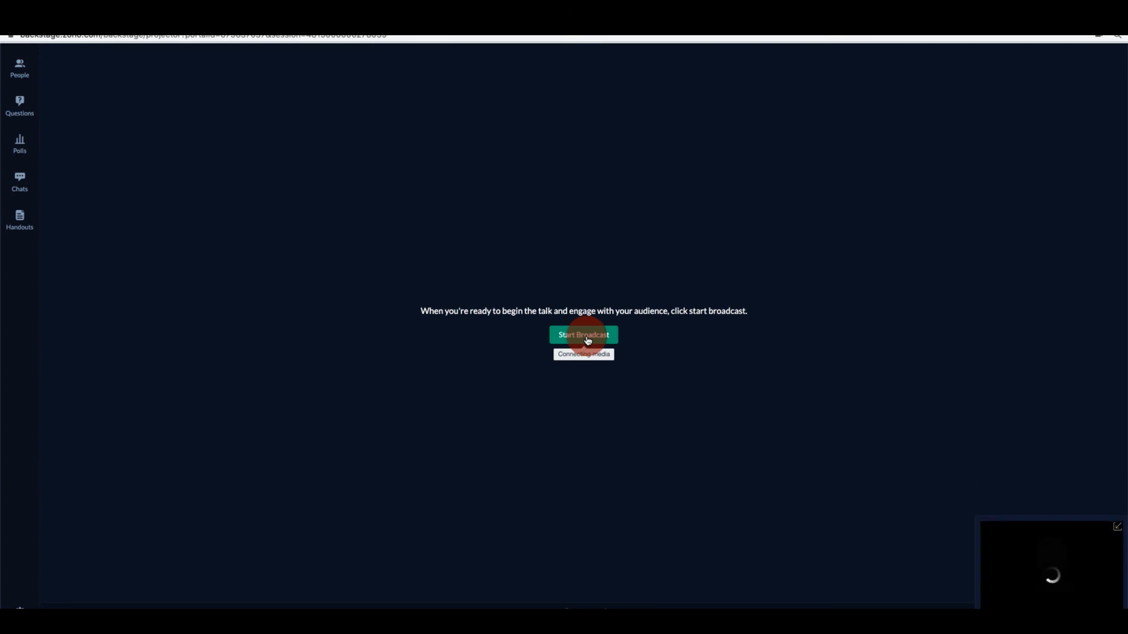